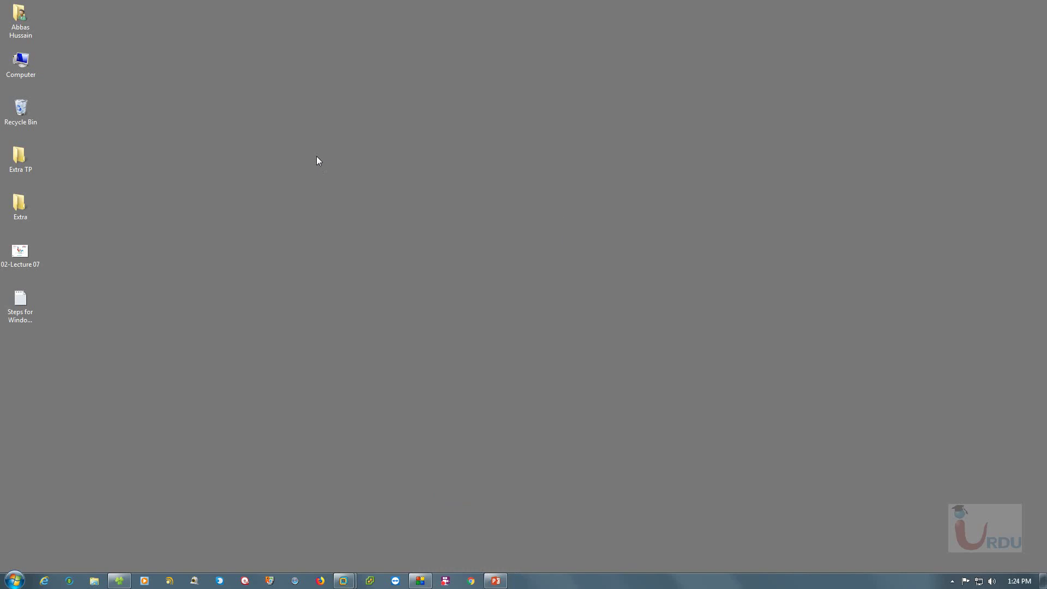
{"action": "right_click", "coordinate": [317, 158]}
{"action": "left_click", "coordinate": [349, 187]}
{"action": "right_click", "coordinate": [462, 187]}
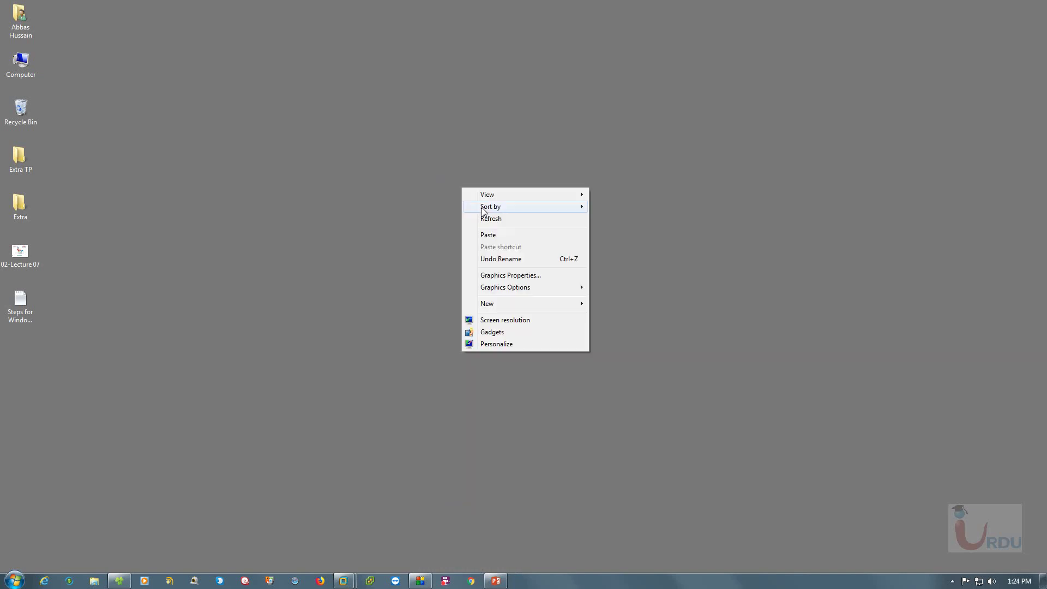
{"action": "left_click", "coordinate": [485, 217]}
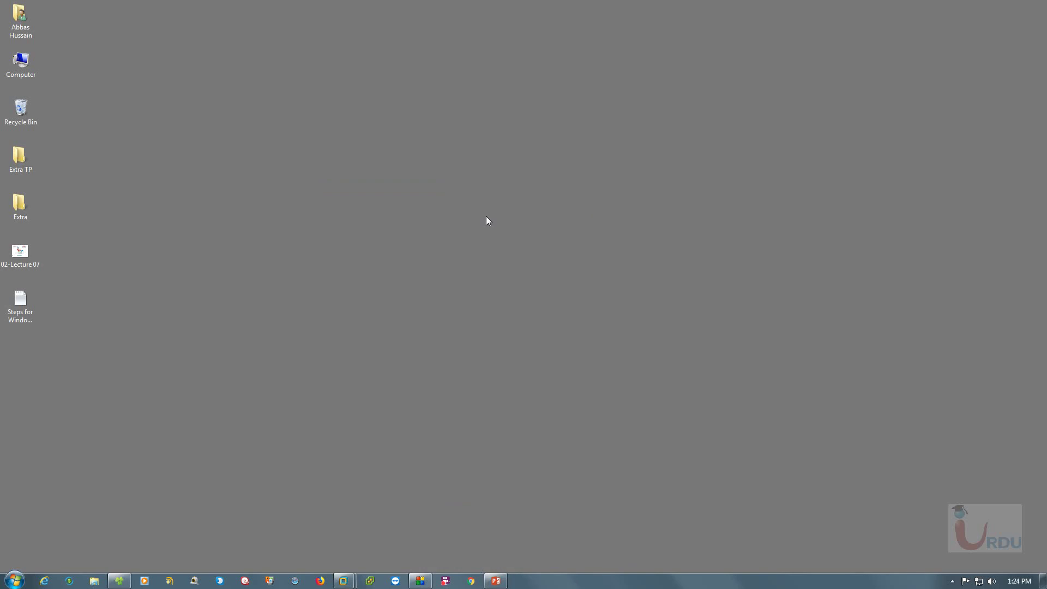
Switch to the WS-2012 virtual machine in VMware Workstation and refresh its desktop
{"action": "mouse_move", "coordinate": [344, 580]}
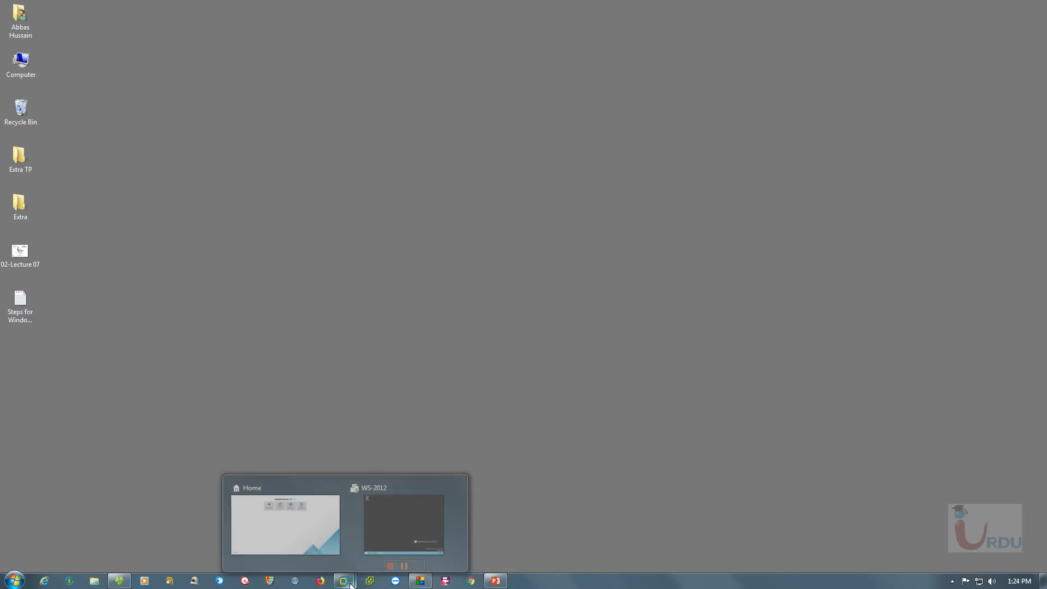
{"action": "left_click", "coordinate": [417, 519]}
{"action": "right_click", "coordinate": [381, 220]}
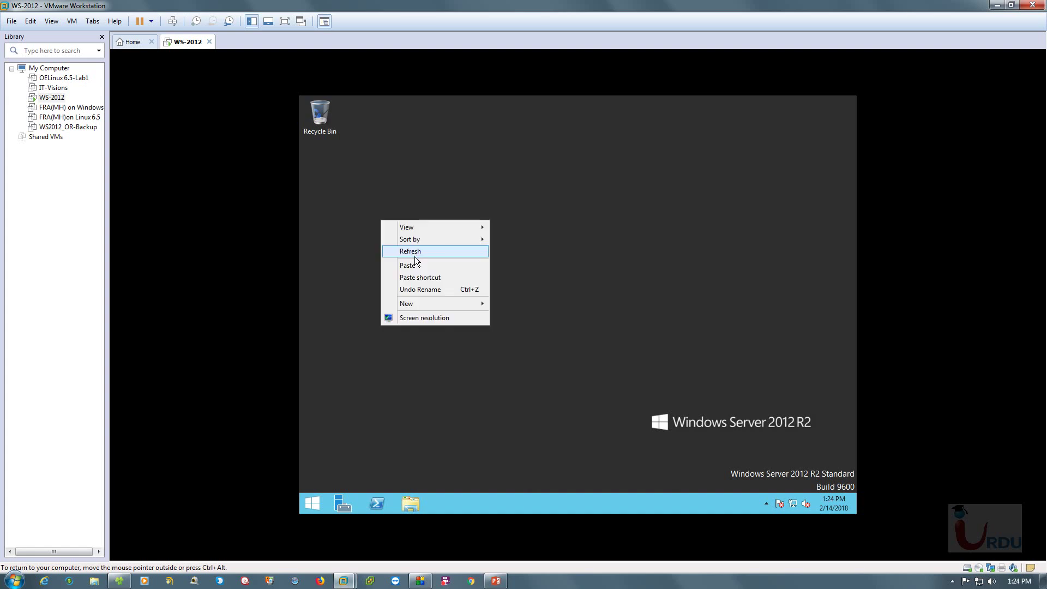
{"action": "left_click", "coordinate": [414, 254]}
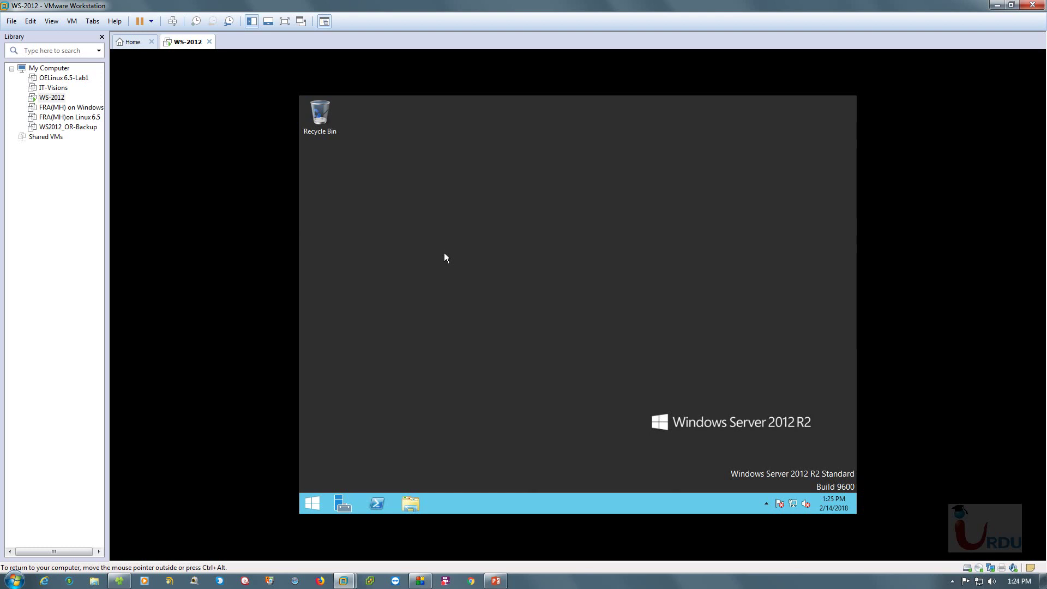
{"action": "right_click", "coordinate": [547, 209]}
{"action": "left_click", "coordinate": [590, 240]}
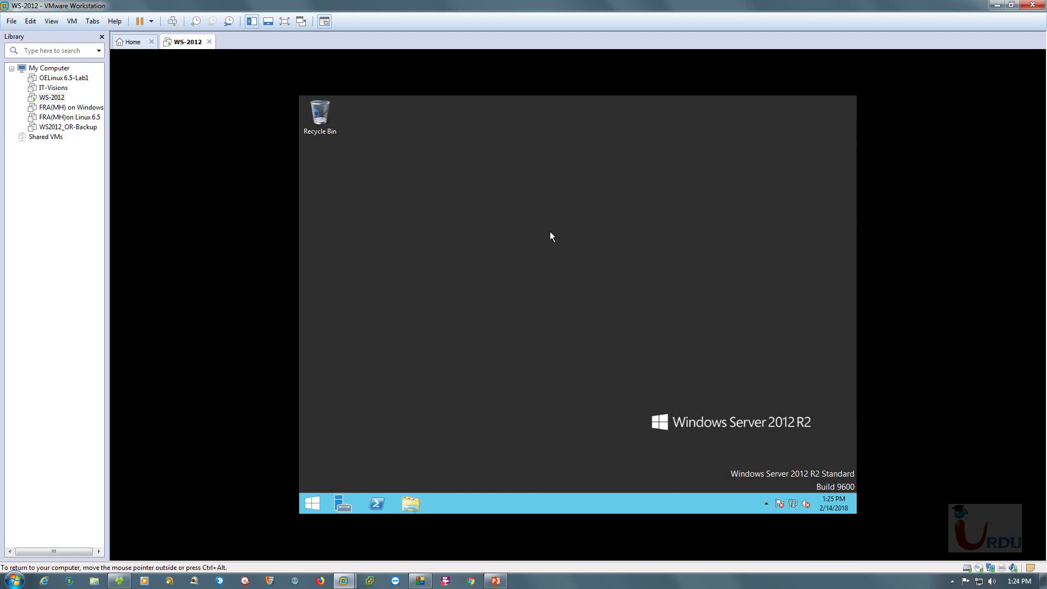
{"action": "right_click", "coordinate": [479, 197]}
{"action": "left_click", "coordinate": [502, 229]}
{"action": "right_click", "coordinate": [516, 235]}
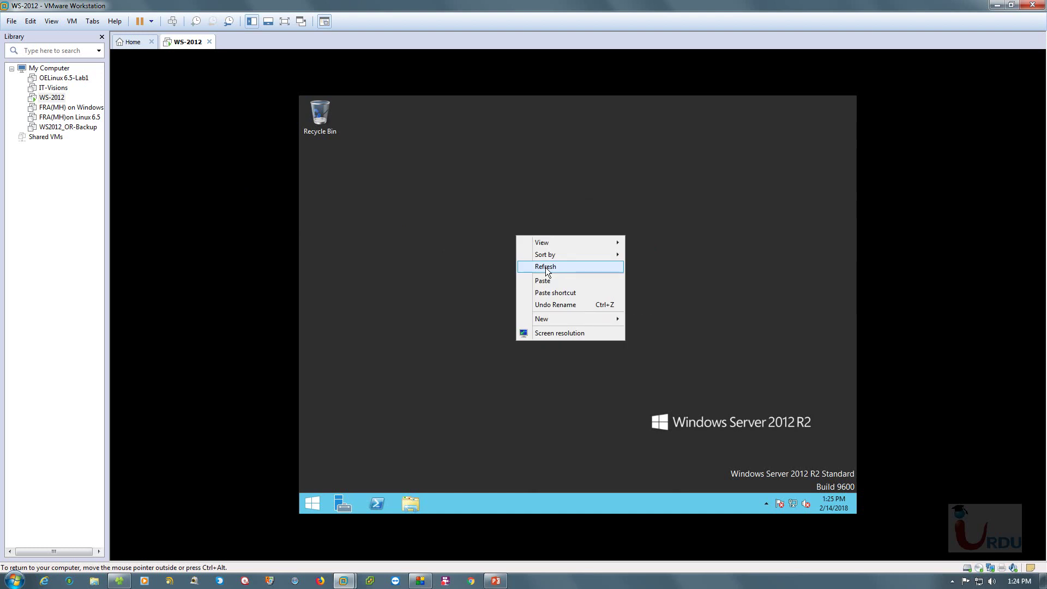
{"action": "left_click", "coordinate": [546, 267]}
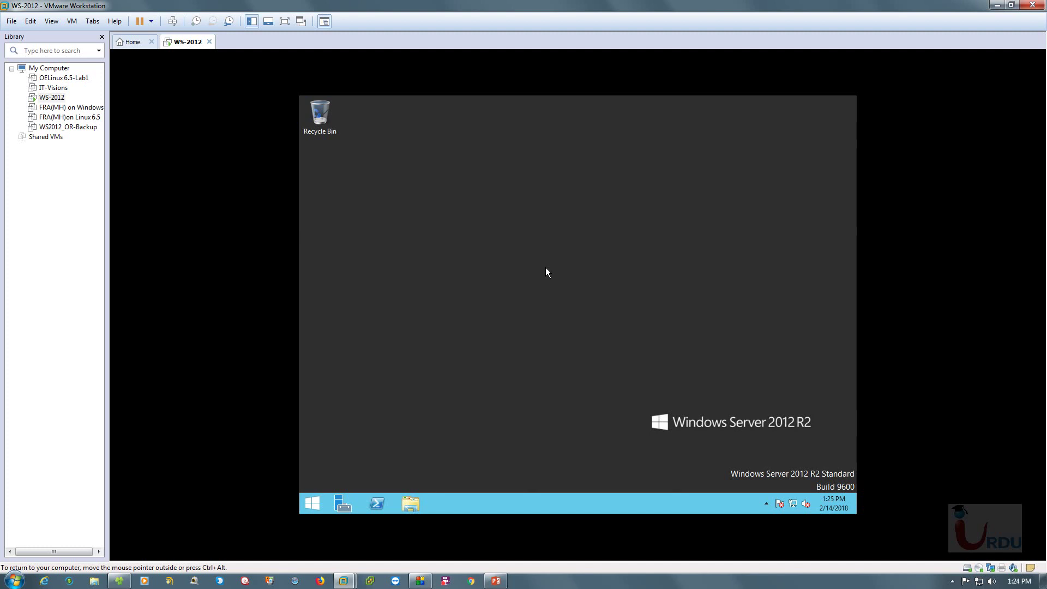
{"action": "right_click", "coordinate": [533, 259]}
{"action": "left_click", "coordinate": [557, 289]}
{"action": "right_click", "coordinate": [552, 274]}
{"action": "left_click", "coordinate": [582, 304]}
{"action": "right_click", "coordinate": [591, 276]}
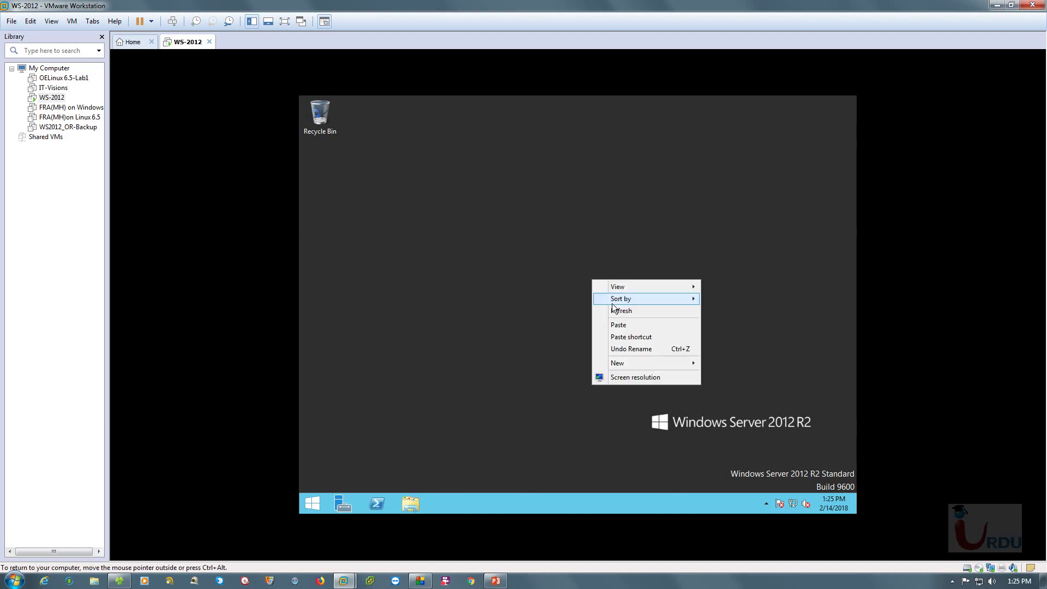
{"action": "left_click", "coordinate": [613, 307]}
{"action": "right_click", "coordinate": [614, 292]}
{"action": "left_click", "coordinate": [636, 321]}
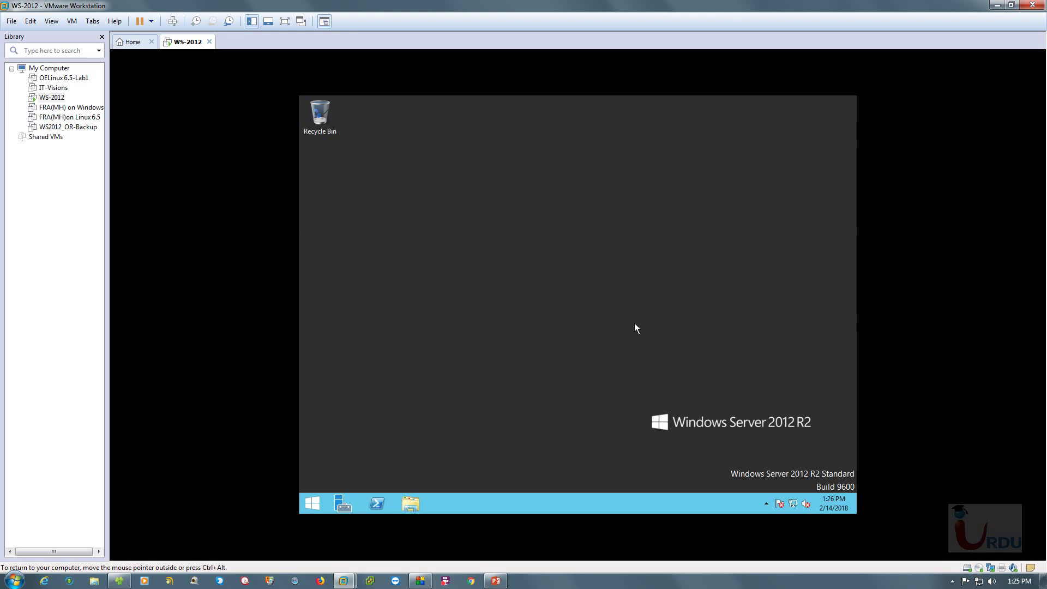
{"action": "right_click", "coordinate": [521, 280]}
{"action": "left_click", "coordinate": [543, 314]}
{"action": "right_click", "coordinate": [544, 312]}
{"action": "left_click", "coordinate": [587, 282]}
{"action": "right_click", "coordinate": [486, 227]}
{"action": "left_click", "coordinate": [512, 256]}
{"action": "right_click", "coordinate": [496, 229]}
{"action": "left_click", "coordinate": [531, 263]}
{"action": "right_click", "coordinate": [511, 247]}
{"action": "left_click", "coordinate": [538, 282]}
{"action": "right_click", "coordinate": [516, 253]}
{"action": "left_click", "coordinate": [550, 284]}
{"action": "right_click", "coordinate": [510, 270]}
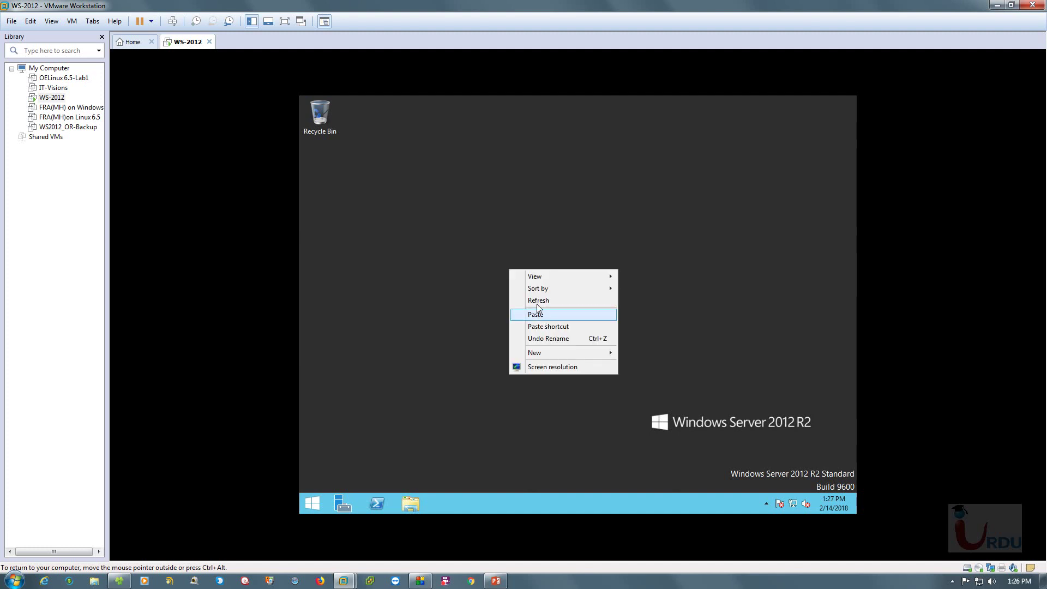
{"action": "left_click", "coordinate": [538, 299]}
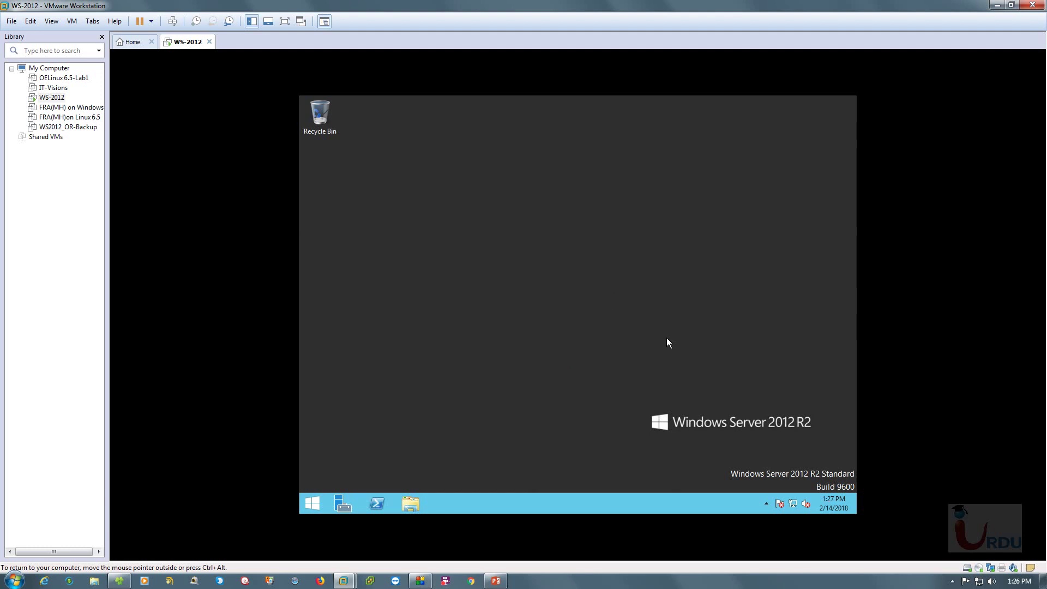
{"action": "right_click", "coordinate": [512, 260]}
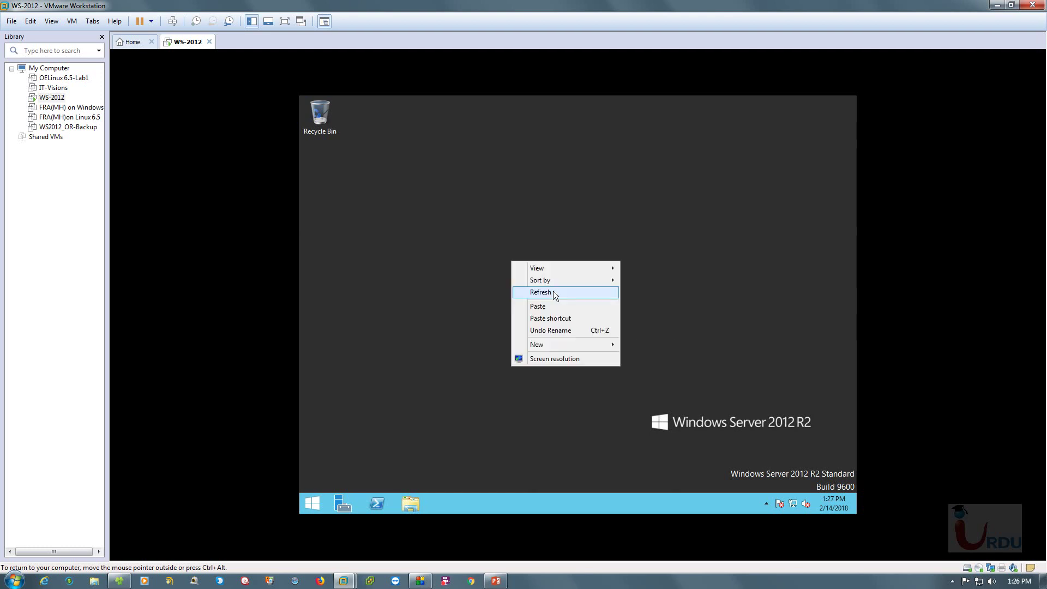
{"action": "left_click", "coordinate": [553, 290]}
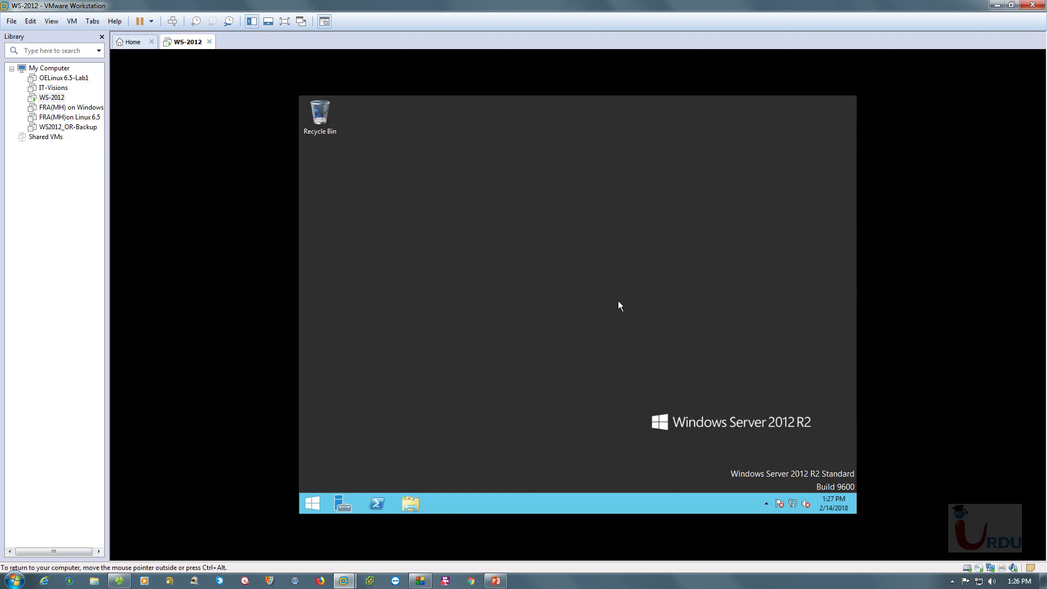
{"action": "right_click", "coordinate": [585, 300]}
{"action": "left_click", "coordinate": [650, 321]}
{"action": "right_click", "coordinate": [431, 223]}
{"action": "left_click", "coordinate": [458, 264]}
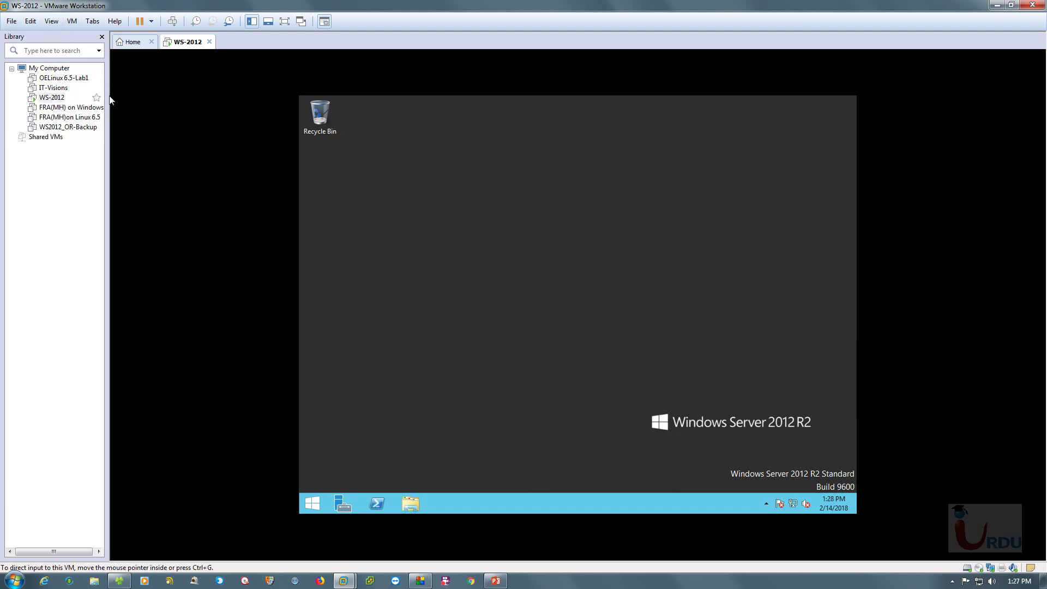
View the hardware settings of the WS-2012 virtual machine and close them without changes
{"action": "right_click", "coordinate": [186, 44]}
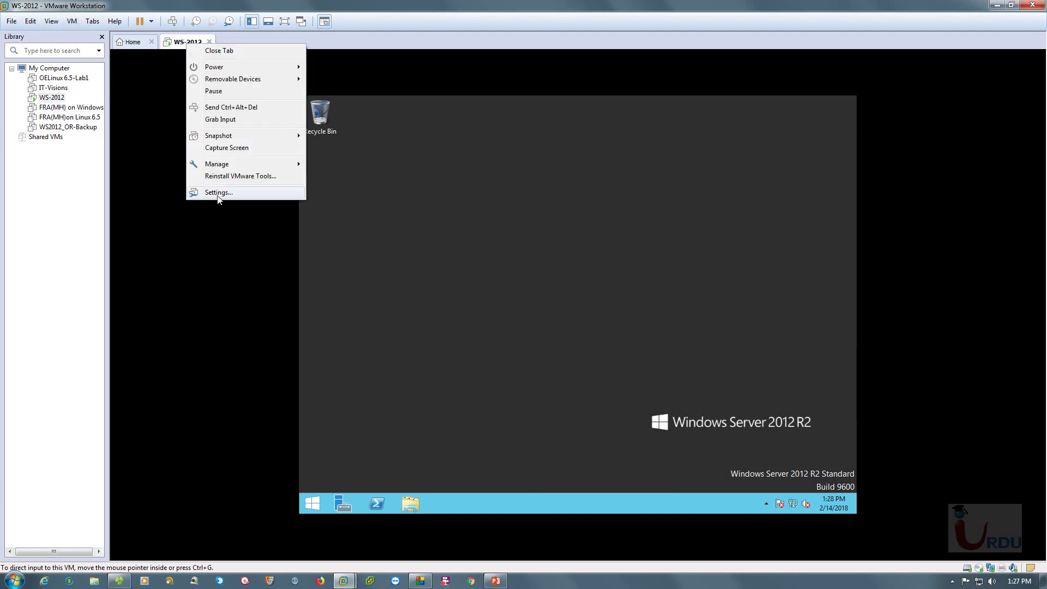
{"action": "left_click", "coordinate": [184, 187]}
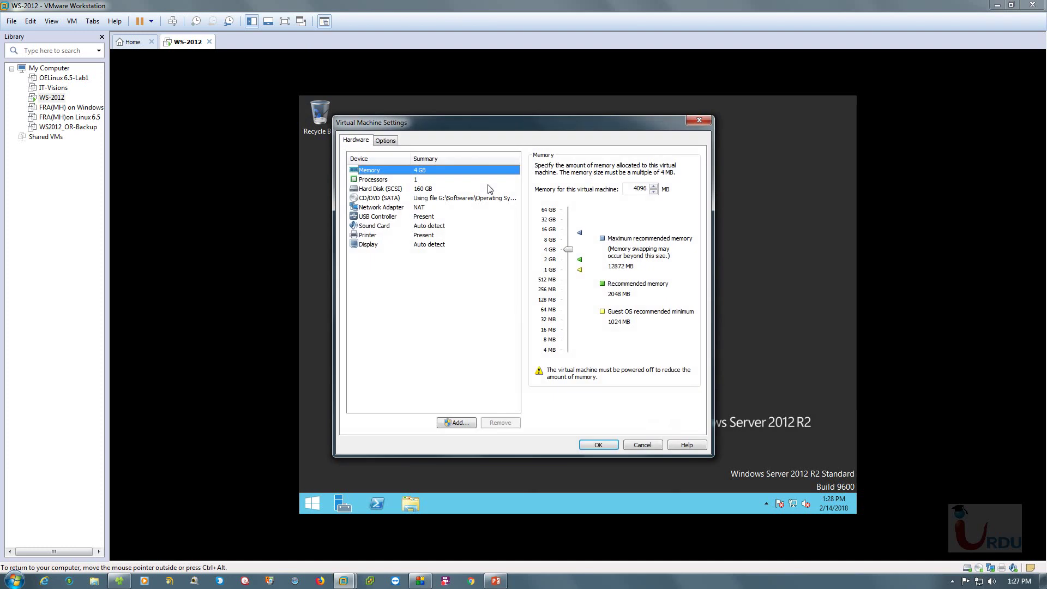
{"action": "left_click", "coordinate": [698, 122]}
Check the guest's hidden notification icons for VMware Tools and locate the WS-2012 machine's Reinstall VMware Tools command
{"action": "left_click", "coordinate": [766, 502]}
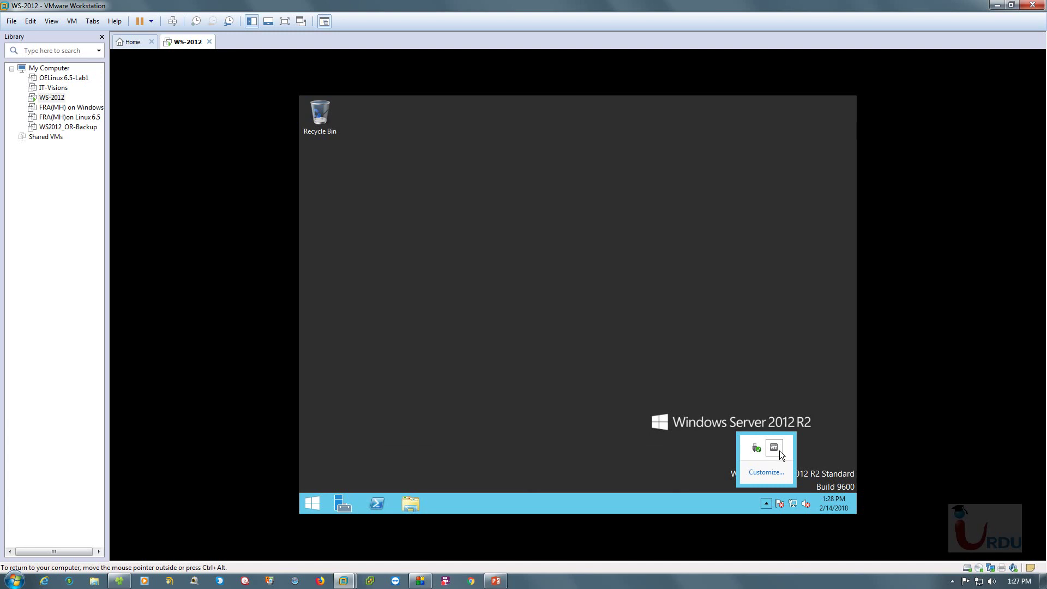
{"action": "left_click", "coordinate": [609, 341]}
{"action": "right_click", "coordinate": [176, 44]}
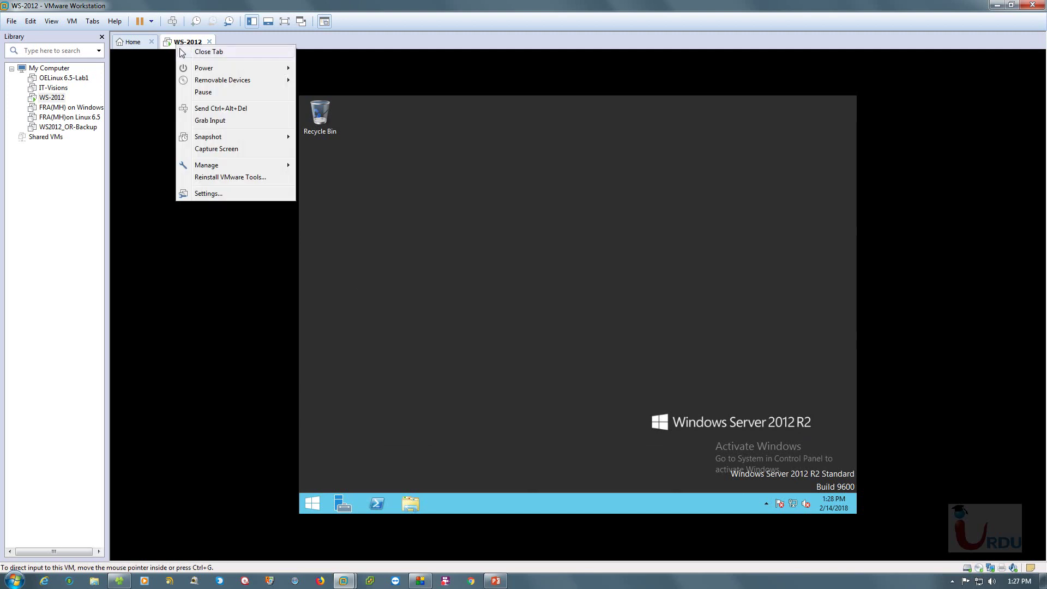
{"action": "left_click", "coordinate": [229, 177]}
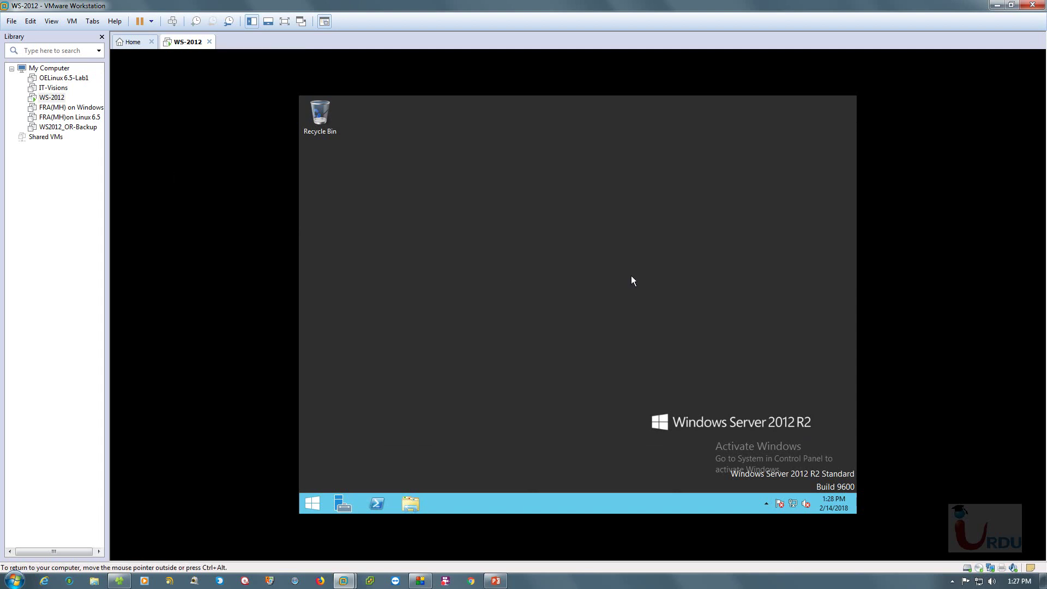
Open File Explorer in the guest and examine its local disks, DVD drive and the Shared Folders (Z:) network location
{"action": "left_click", "coordinate": [408, 502]}
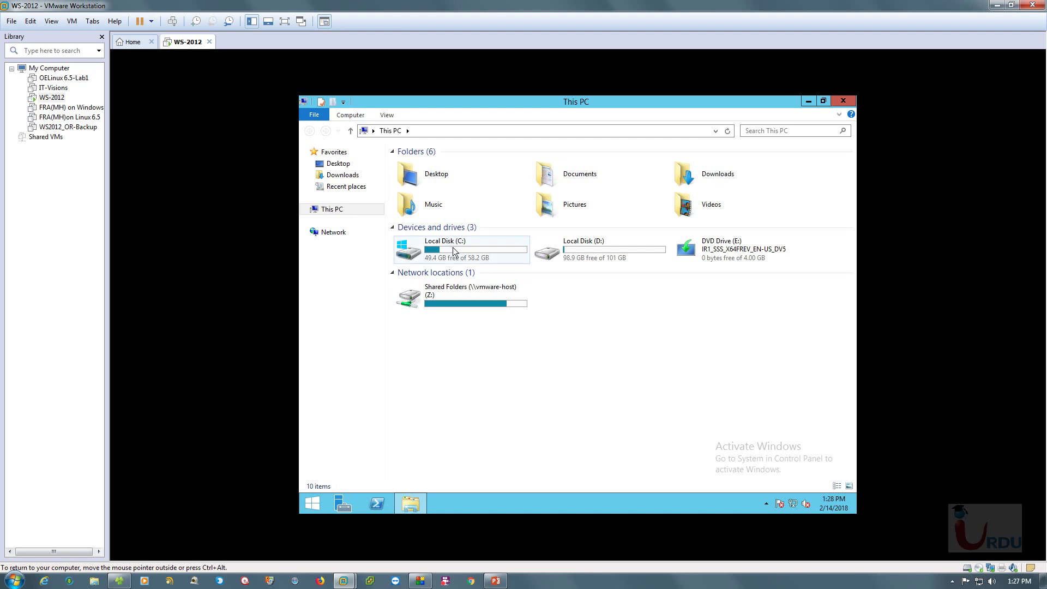
{"action": "left_click", "coordinate": [485, 259]}
{"action": "key", "text": "Right"}
{"action": "key", "text": "Right"}
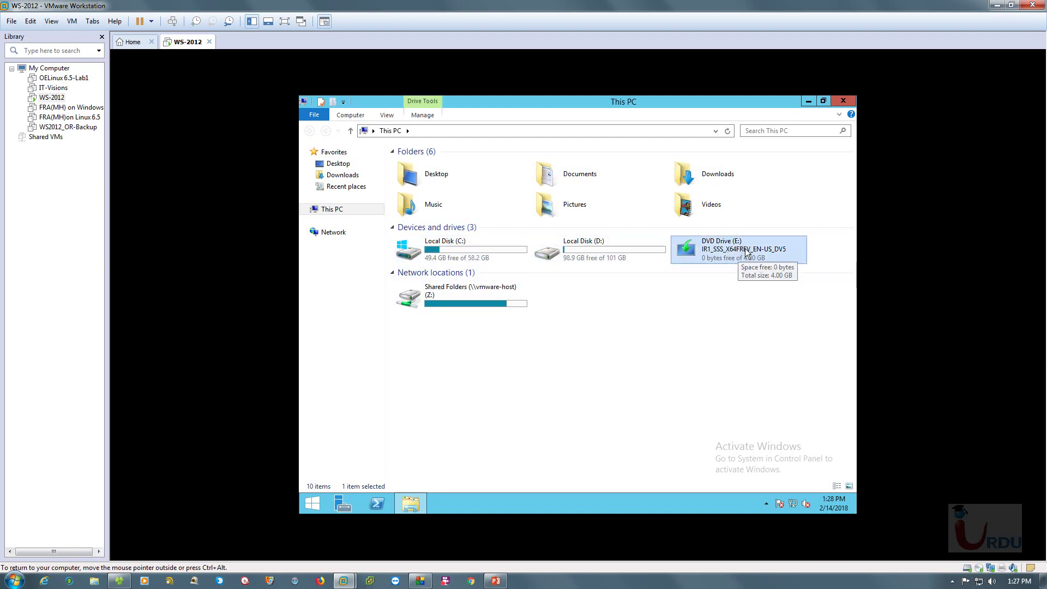
{"action": "left_click", "coordinate": [453, 298]}
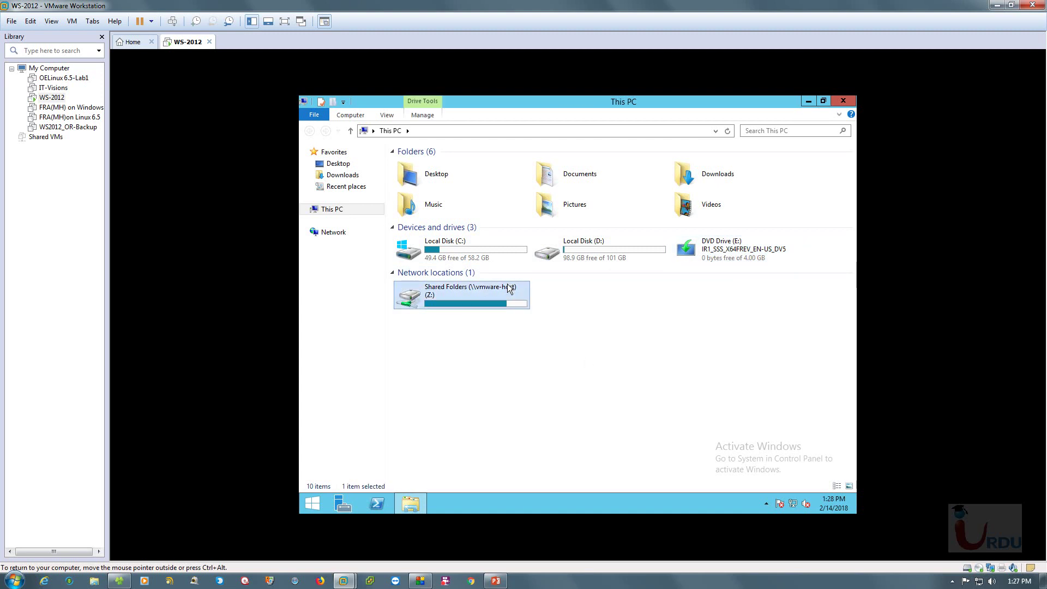
Review the Shared Folders option in the WS-2012 virtual machine settings and leave without changes
{"action": "right_click", "coordinate": [183, 51]}
{"action": "left_click", "coordinate": [136, 150]}
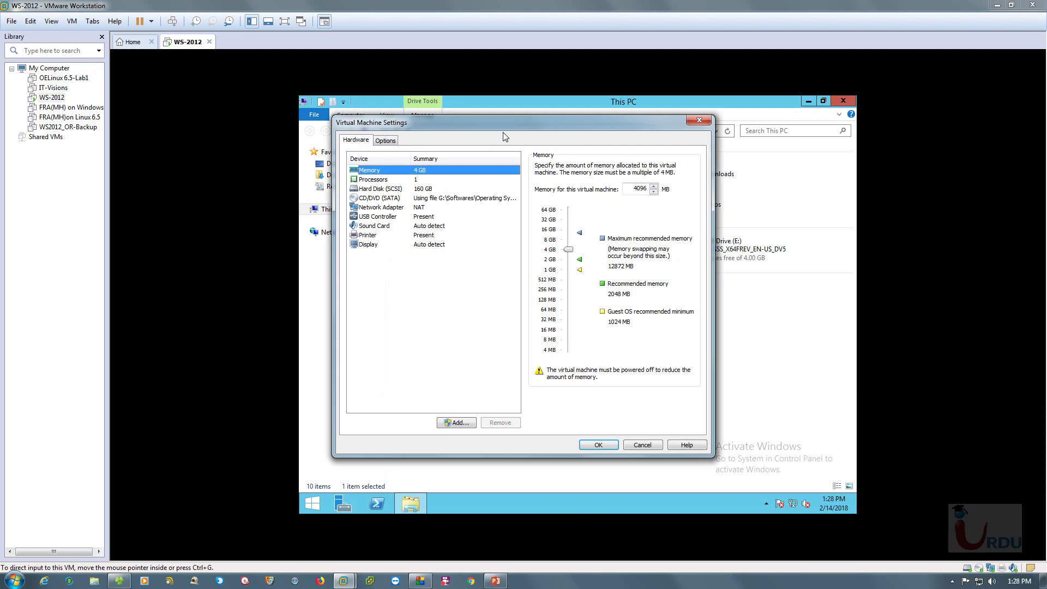
{"action": "left_click_drag", "start_coordinate": [501, 112], "coordinate": [429, 112]}
{"action": "left_click", "coordinate": [315, 130]}
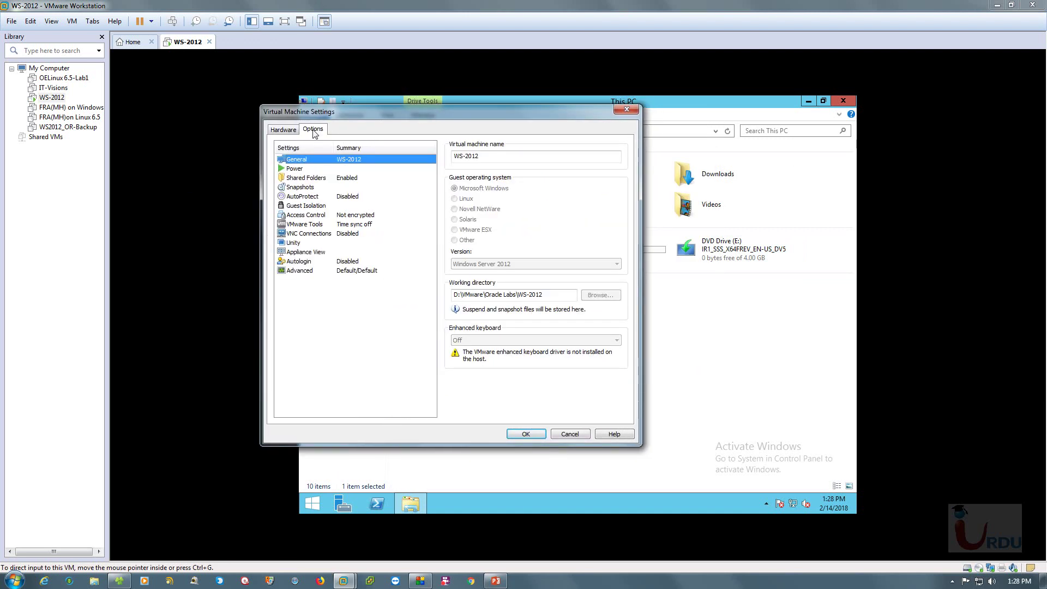
{"action": "left_click", "coordinate": [309, 178]}
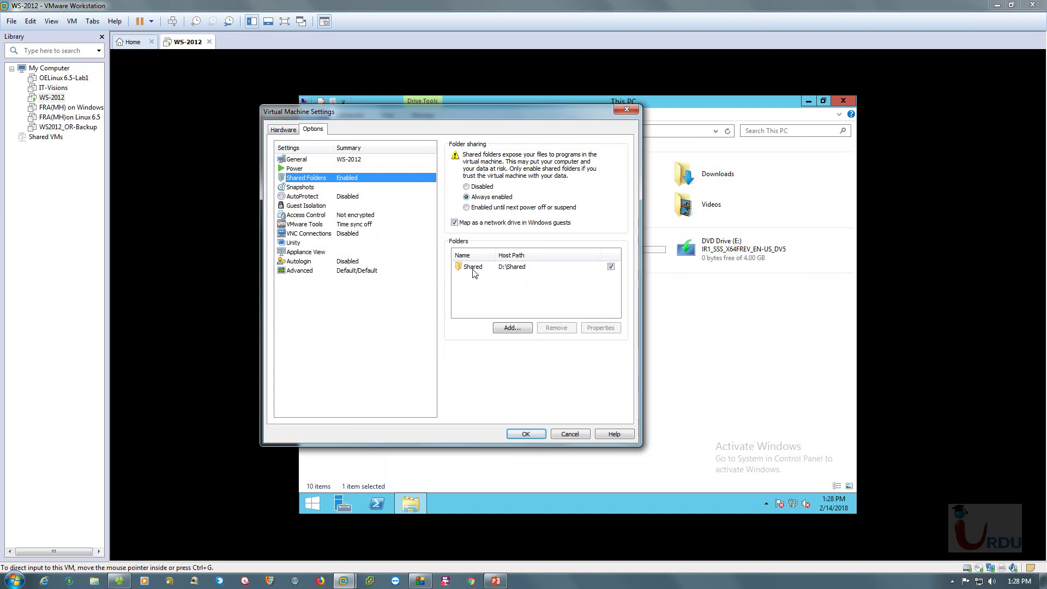
{"action": "left_click", "coordinate": [568, 436]}
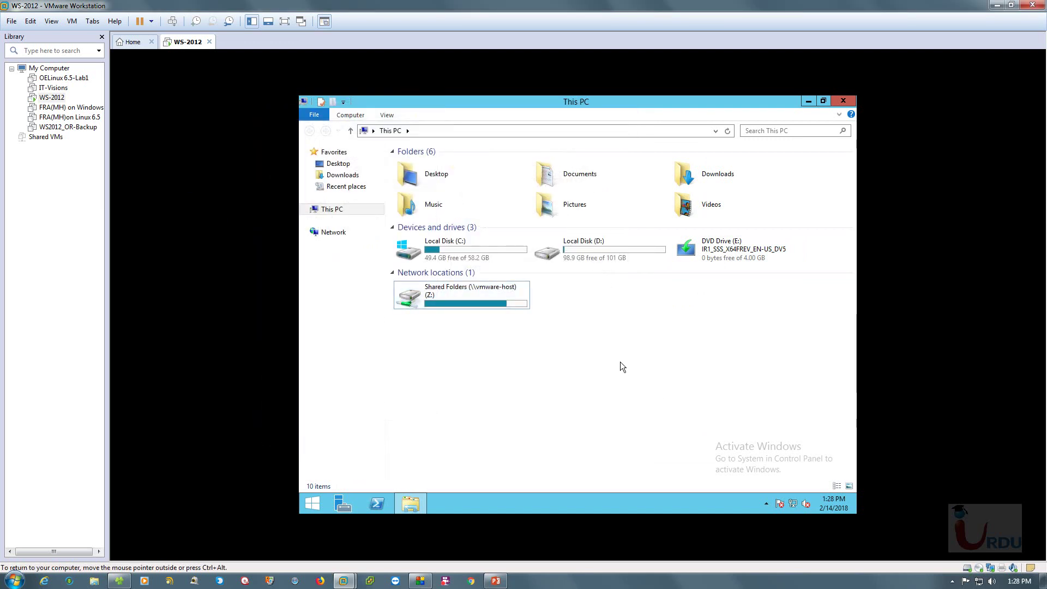
{"action": "right_click", "coordinate": [603, 352]}
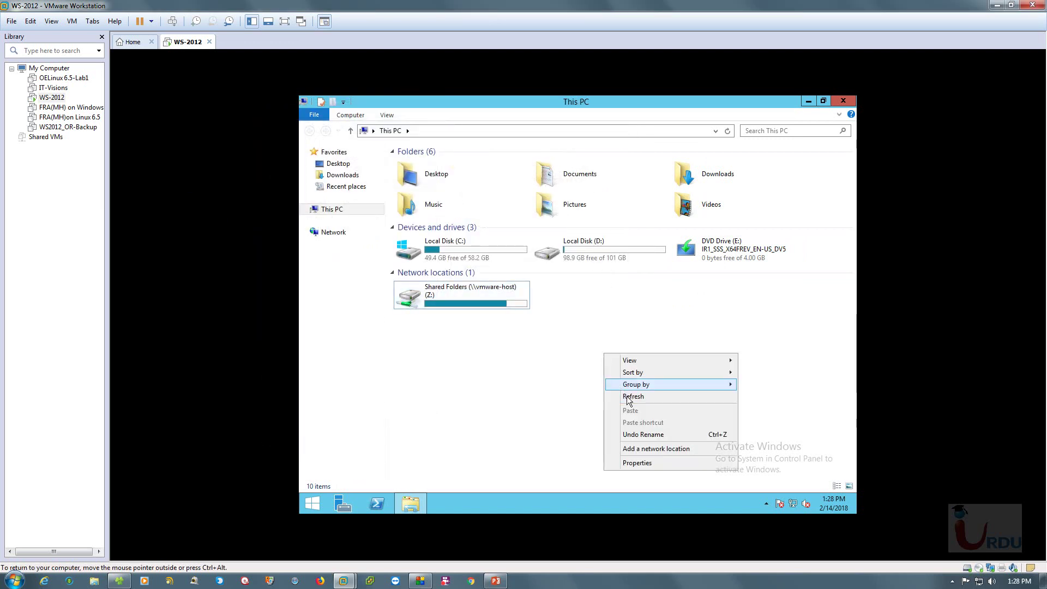
{"action": "left_click", "coordinate": [627, 397]}
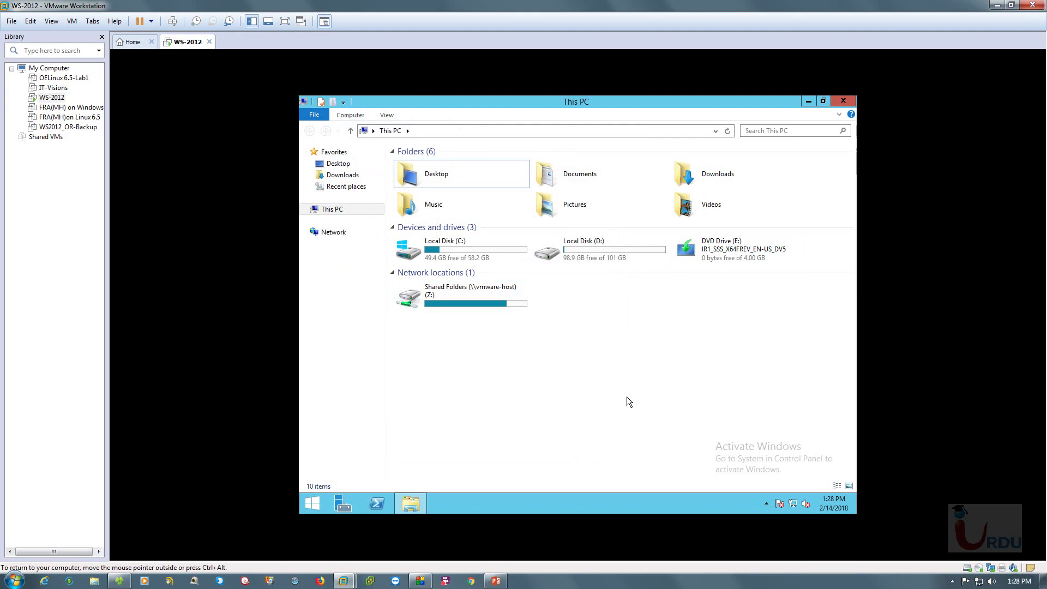
{"action": "left_click", "coordinate": [993, 7]}
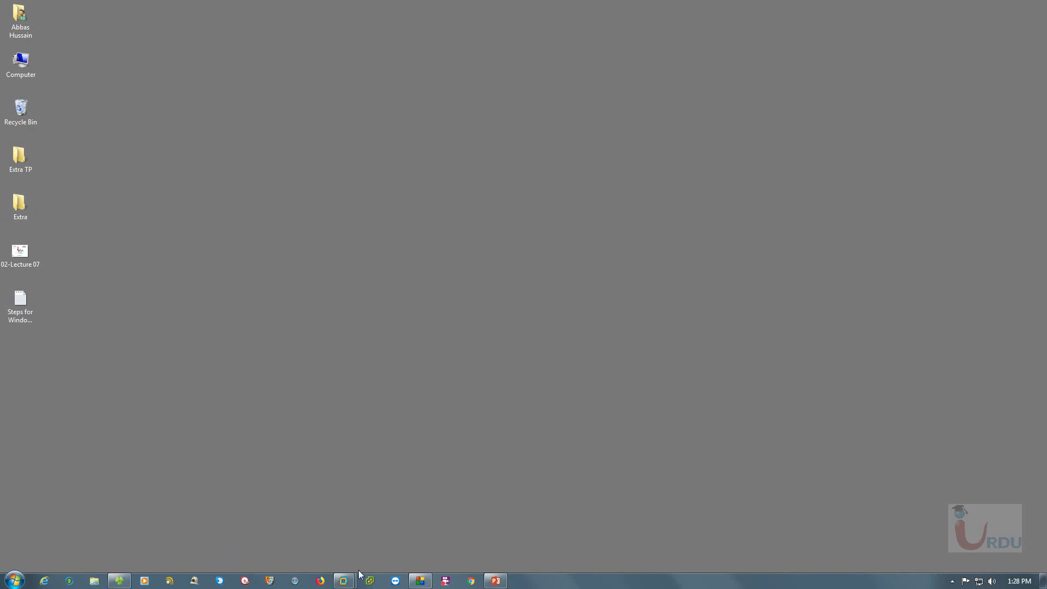
{"action": "mouse_move", "coordinate": [343, 580]}
{"action": "left_click", "coordinate": [394, 517]}
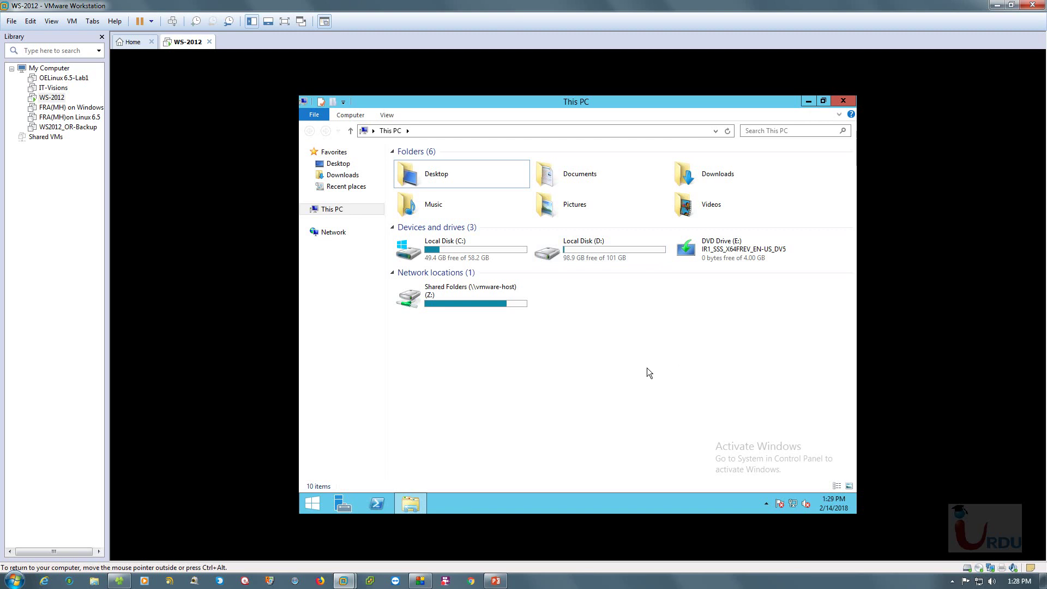
{"action": "right_click", "coordinate": [617, 379]}
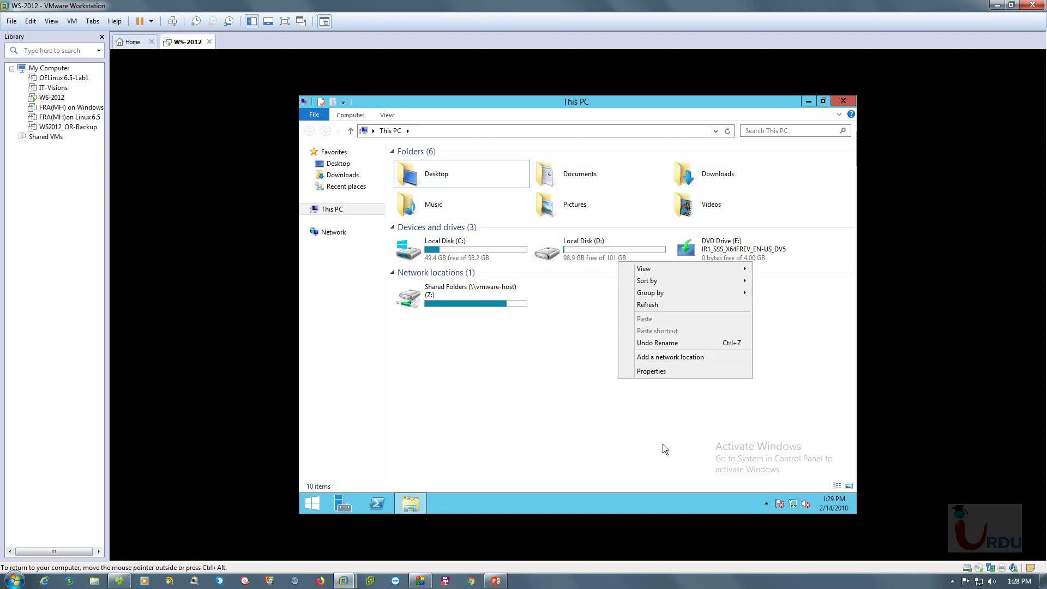
{"action": "left_click", "coordinate": [659, 301]}
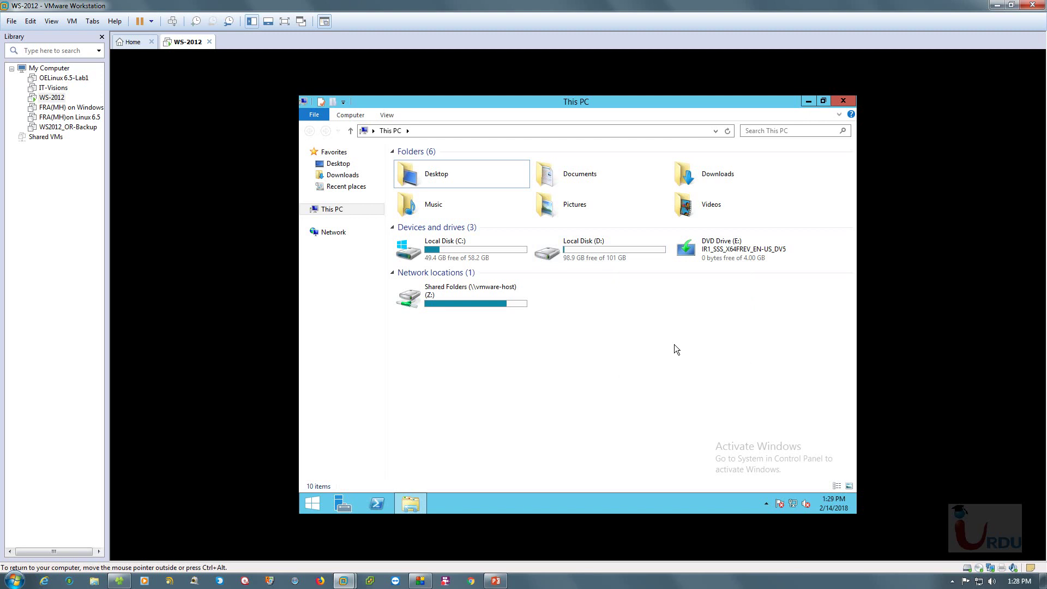
{"action": "right_click", "coordinate": [631, 329]}
{"action": "left_click", "coordinate": [664, 369]}
{"action": "right_click", "coordinate": [666, 369]}
{"action": "left_click", "coordinate": [663, 368]}
Close the guest's This PC window and show its hidden notification icons
{"action": "left_click", "coordinate": [843, 100]}
{"action": "right_click", "coordinate": [584, 217]}
{"action": "left_click", "coordinate": [614, 248]}
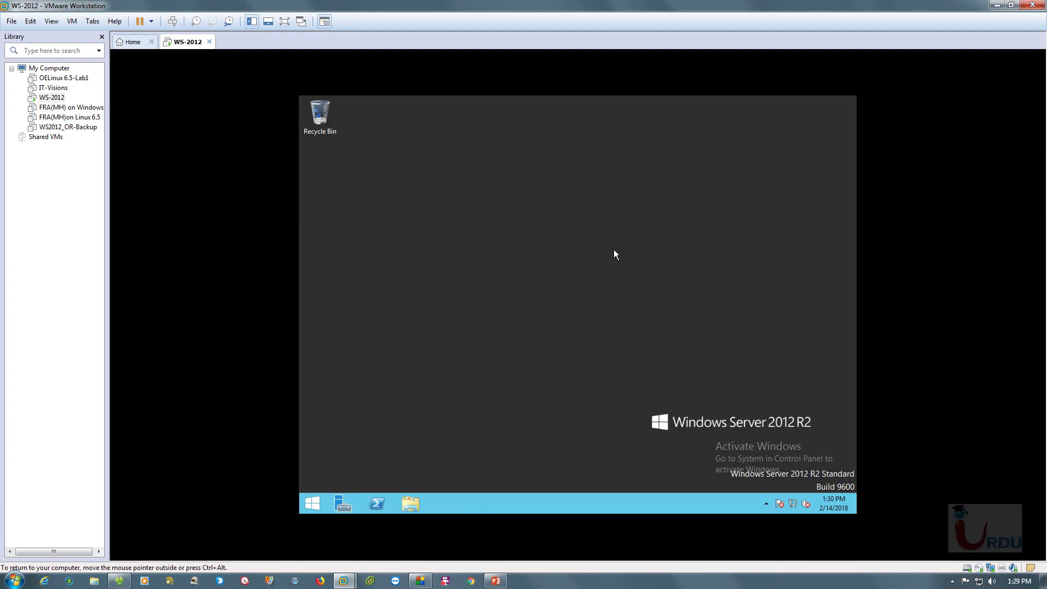
{"action": "left_click", "coordinate": [765, 504]}
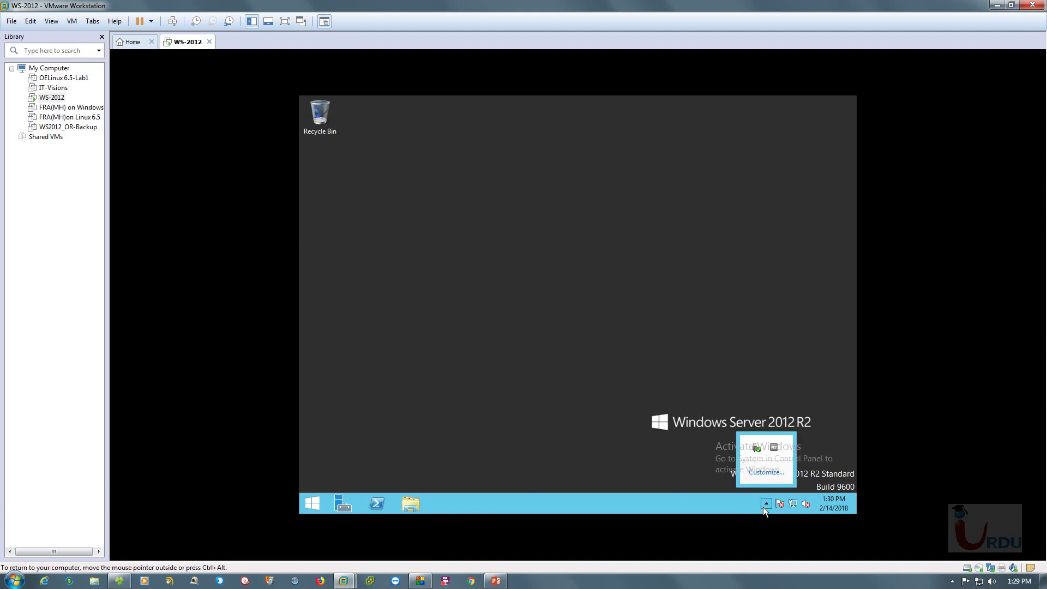
{"action": "right_click", "coordinate": [627, 325]}
{"action": "left_click", "coordinate": [628, 352]}
{"action": "right_click", "coordinate": [617, 338]}
{"action": "left_click", "coordinate": [631, 365]}
{"action": "right_click", "coordinate": [607, 335]}
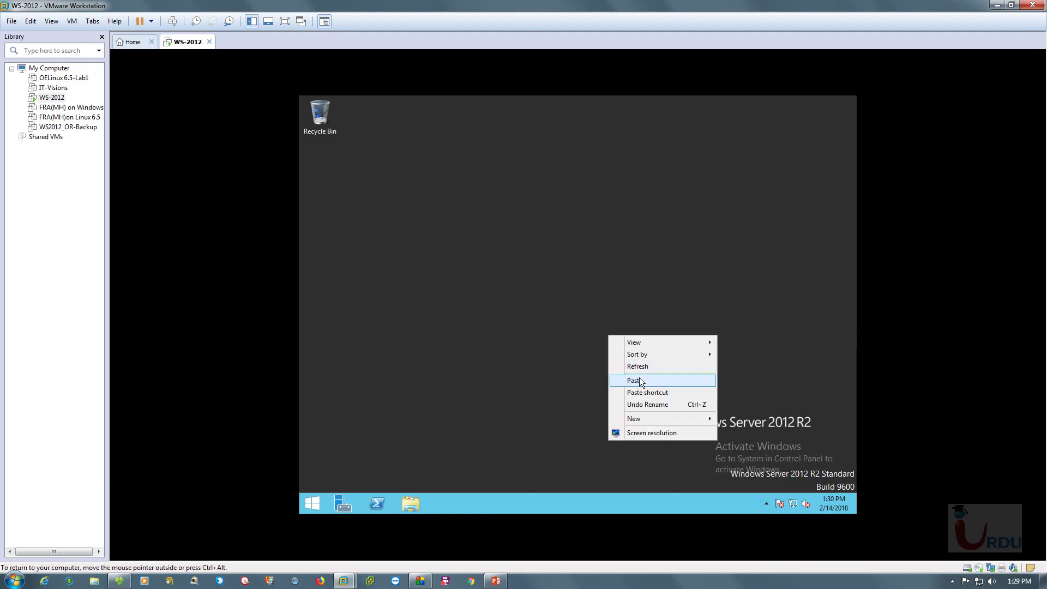
{"action": "left_click", "coordinate": [629, 362]}
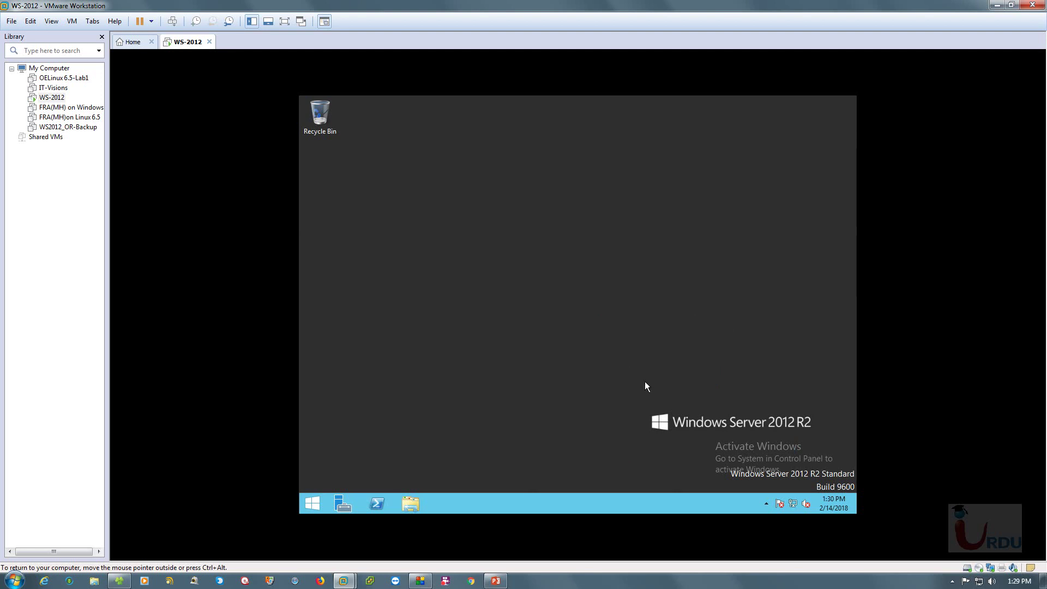
{"action": "right_click", "coordinate": [624, 355]}
{"action": "left_click", "coordinate": [650, 385]}
{"action": "right_click", "coordinate": [589, 340]}
{"action": "left_click", "coordinate": [619, 365]}
{"action": "right_click", "coordinate": [646, 351]}
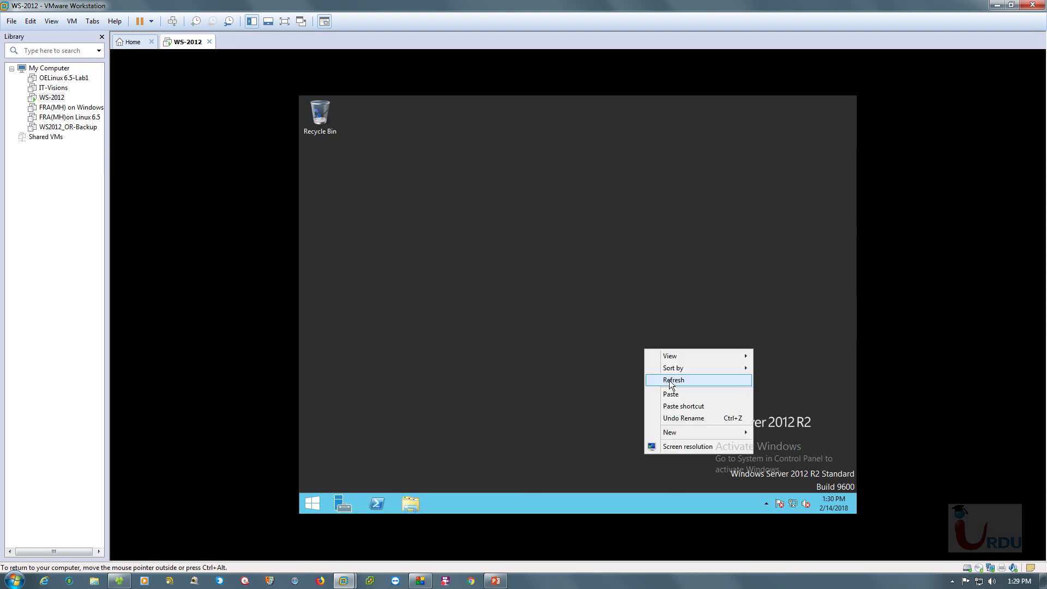
{"action": "left_click", "coordinate": [669, 381]}
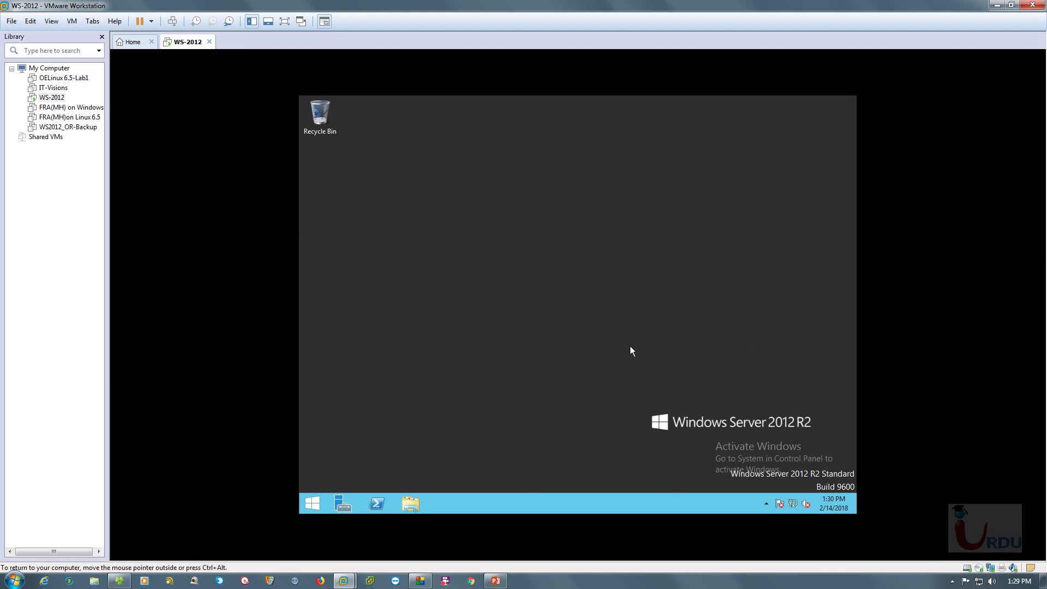
{"action": "right_click", "coordinate": [597, 349]}
{"action": "left_click", "coordinate": [619, 379]}
{"action": "right_click", "coordinate": [620, 357]}
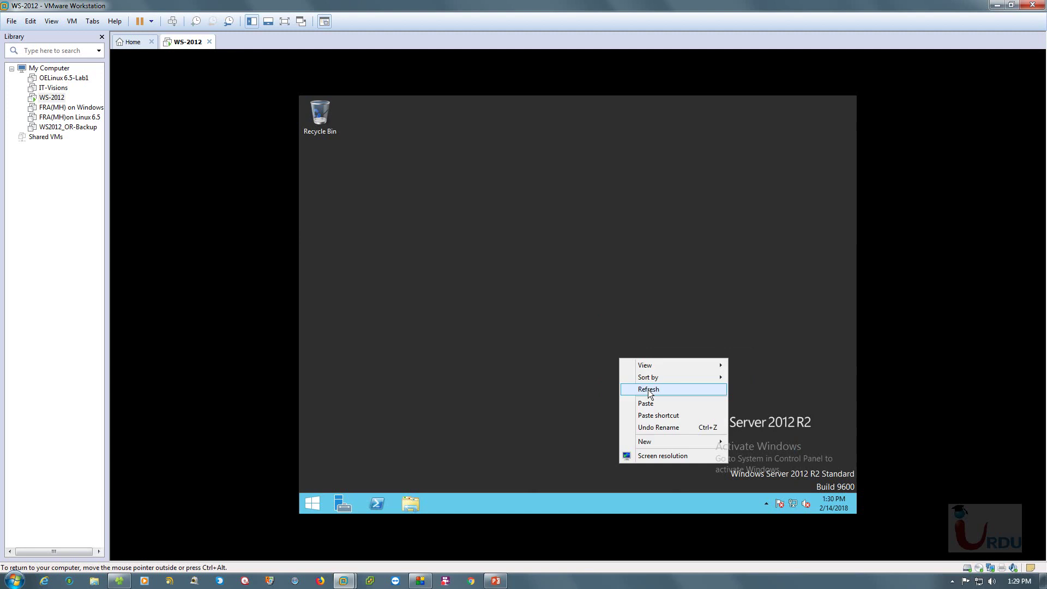
{"action": "left_click", "coordinate": [649, 391]}
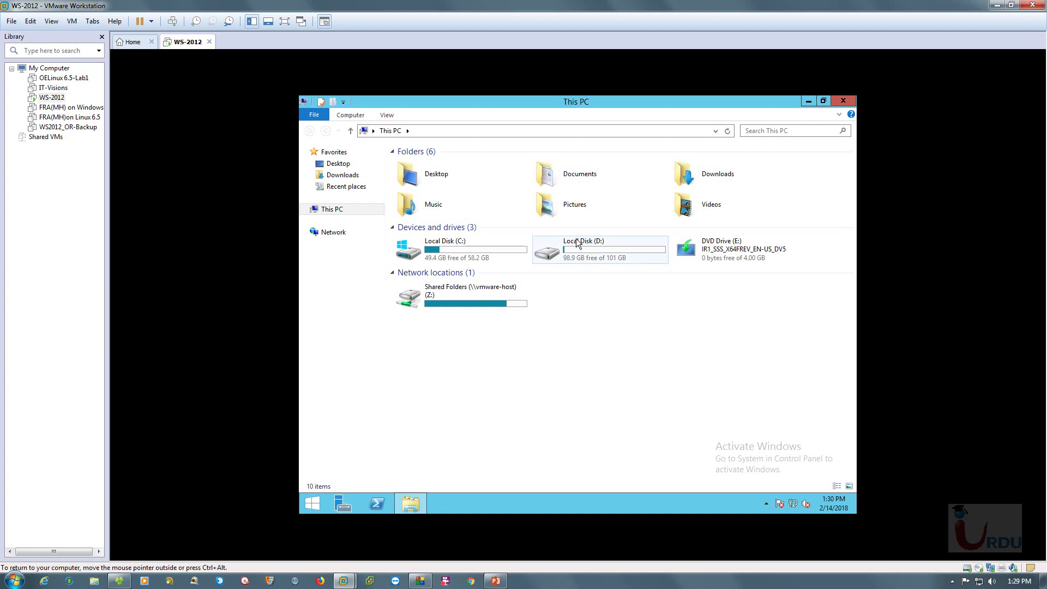
Open the Steps for Windows Settings text file from the Software folder on the guest's Local Disk (D:) and maximize its window
{"action": "double_click", "coordinate": [578, 246]}
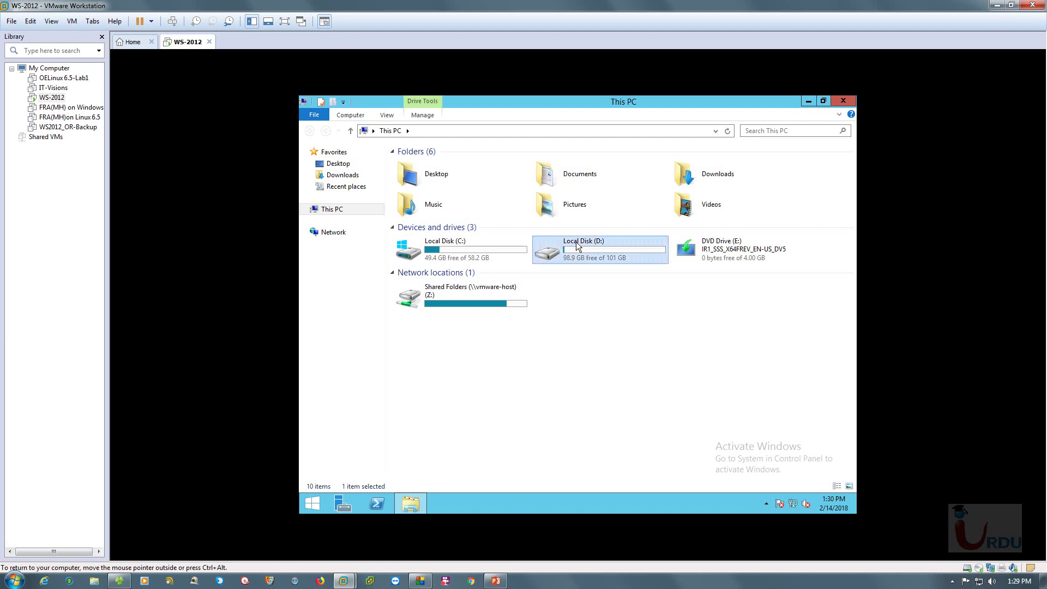
{"action": "double_click", "coordinate": [414, 163]}
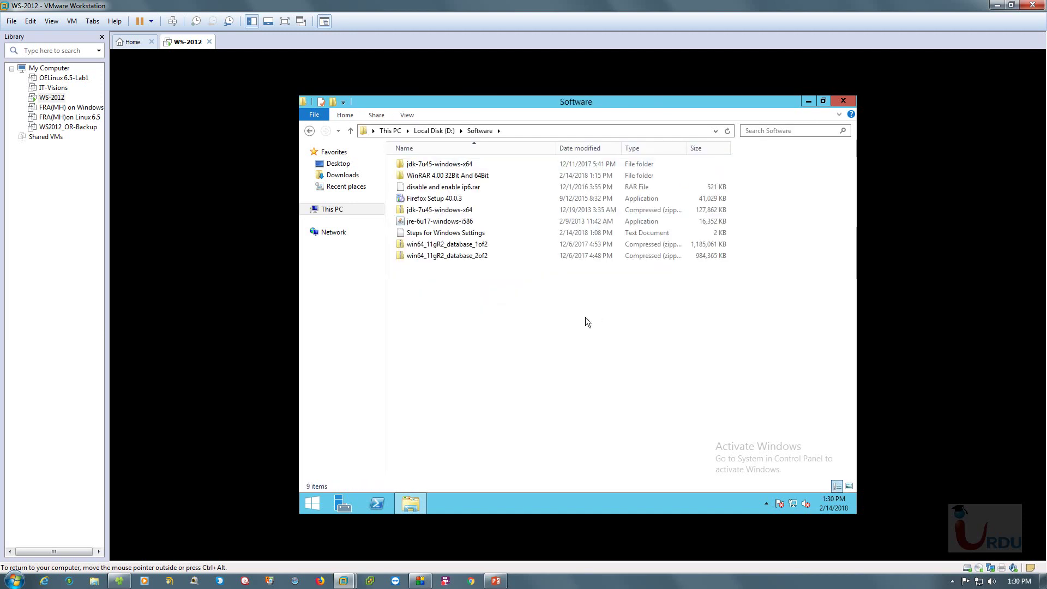
{"action": "double_click", "coordinate": [462, 233]}
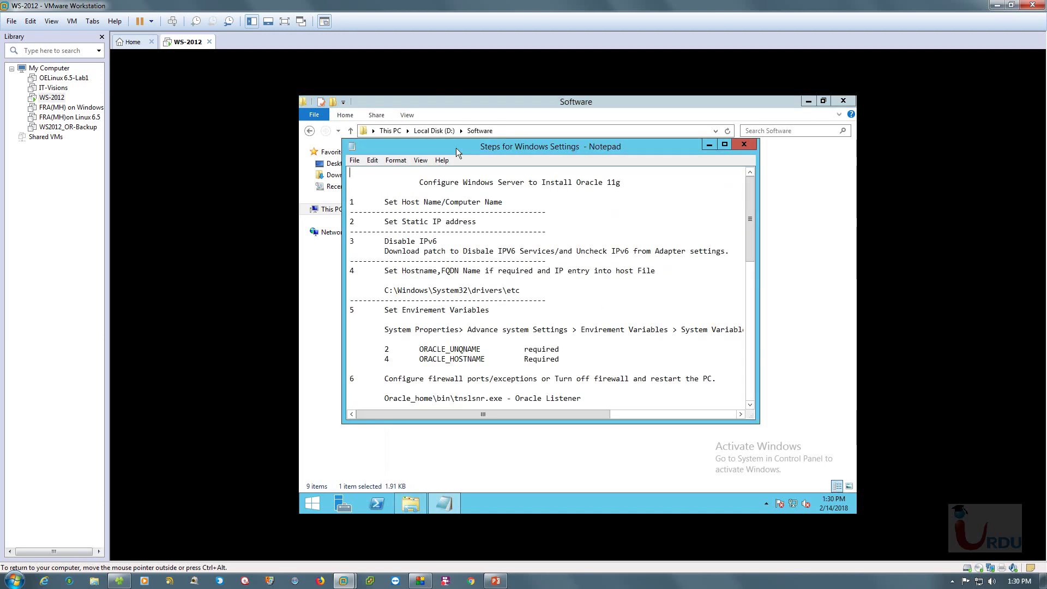
{"action": "left_click_drag", "start_coordinate": [520, 150], "coordinate": [521, 210]}
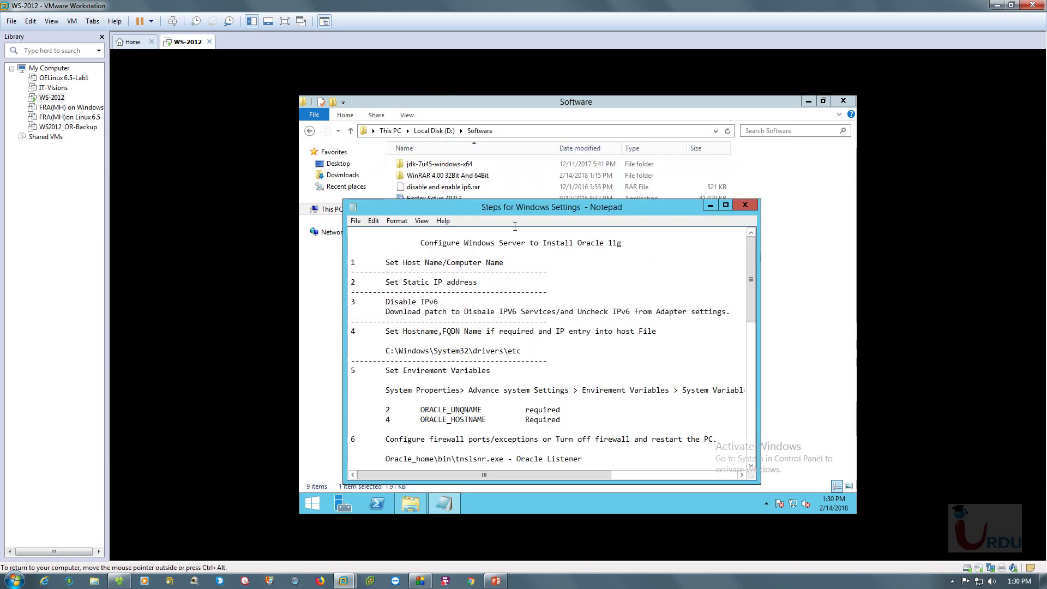
{"action": "double_click", "coordinate": [551, 207]}
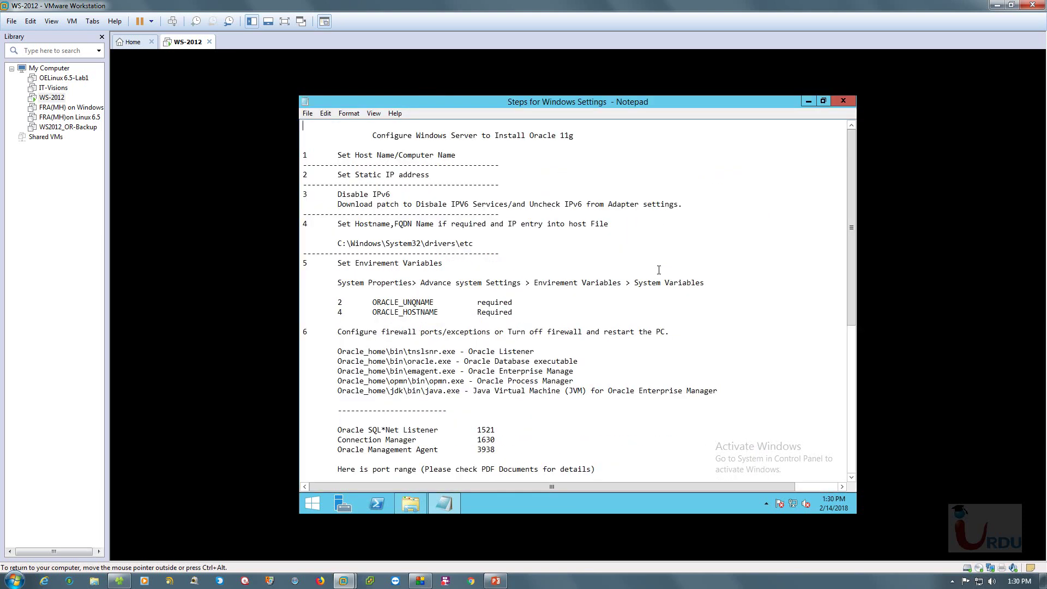
Read through the numbered steps for configuring Windows Server to install Oracle 11g, from host name to virtual memory, and close the file
{"action": "scroll", "coordinate": [658, 270], "scroll_direction": "down", "scroll_amount": 9}
{"action": "scroll", "coordinate": [657, 277], "scroll_direction": "up", "scroll_amount": 9}
{"action": "scroll", "coordinate": [654, 305], "scroll_direction": "down", "scroll_amount": 9}
{"action": "scroll", "coordinate": [660, 311], "scroll_direction": "up", "scroll_amount": 9}
{"action": "scroll", "coordinate": [603, 268], "scroll_direction": "down", "scroll_amount": 5}
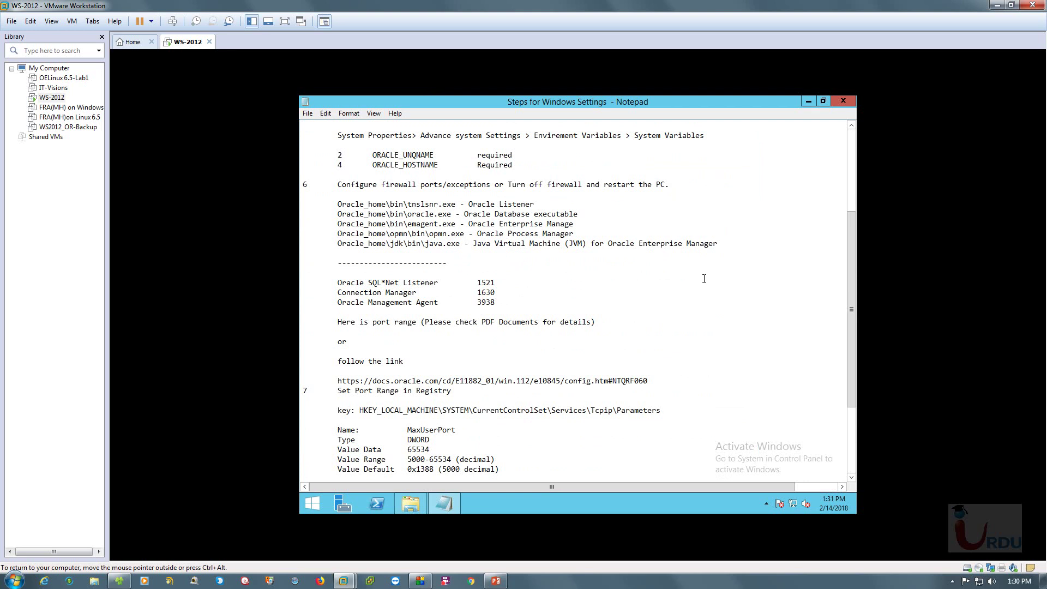
{"action": "scroll", "coordinate": [489, 332], "scroll_direction": "down", "scroll_amount": 4}
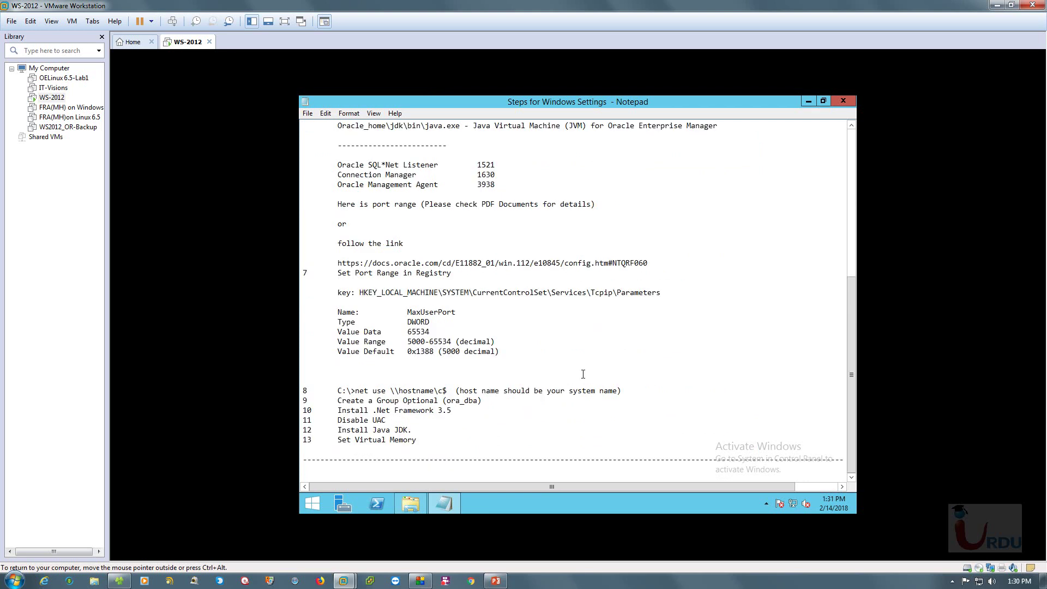
{"action": "scroll", "coordinate": [597, 327], "scroll_direction": "up", "scroll_amount": 9}
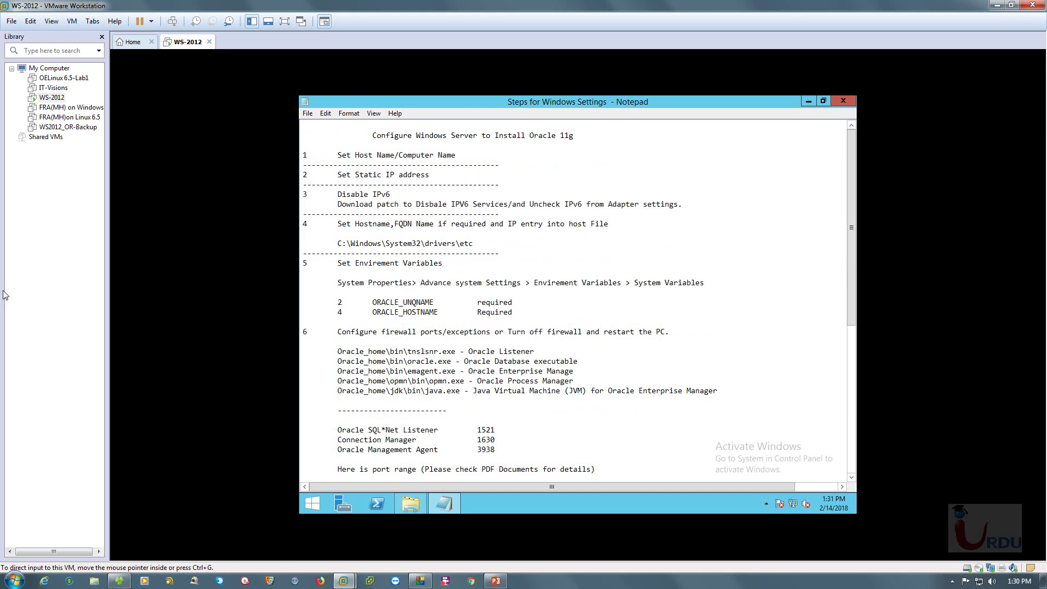
{"action": "left_click", "coordinate": [843, 100]}
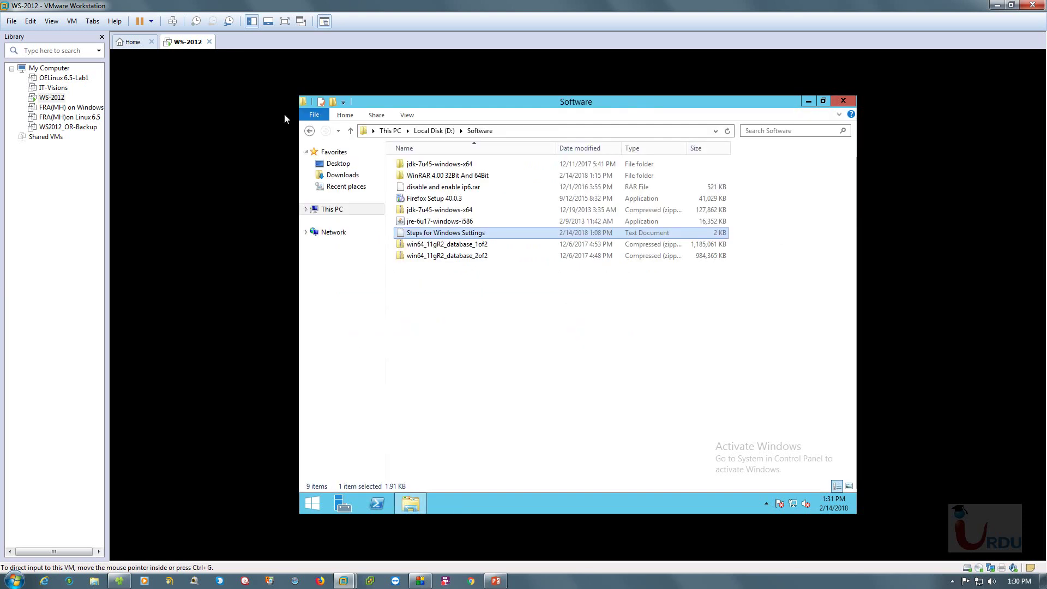
Review the Network Adapter connection options in the WS-2012 virtual machine settings and leave without changes
{"action": "right_click", "coordinate": [185, 50]}
{"action": "left_click", "coordinate": [218, 195]}
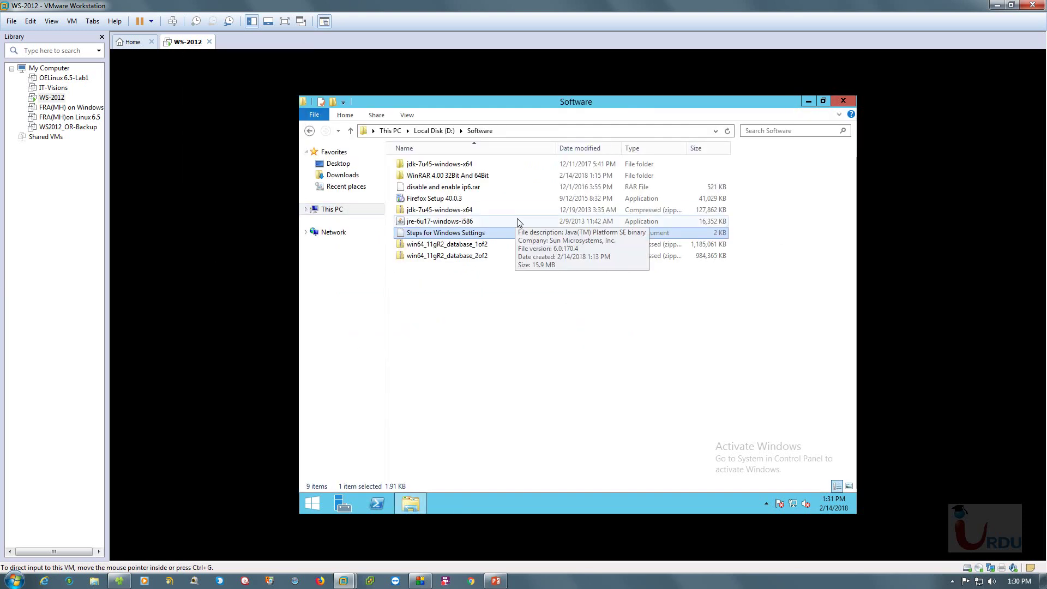
{"action": "left_click", "coordinate": [385, 207]}
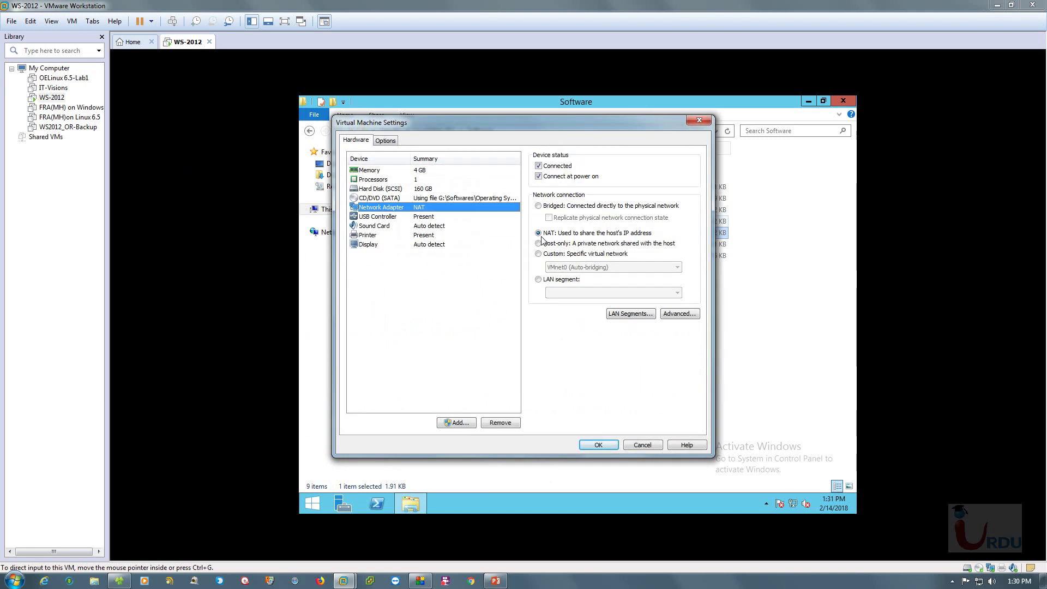
{"action": "left_click", "coordinate": [642, 445]}
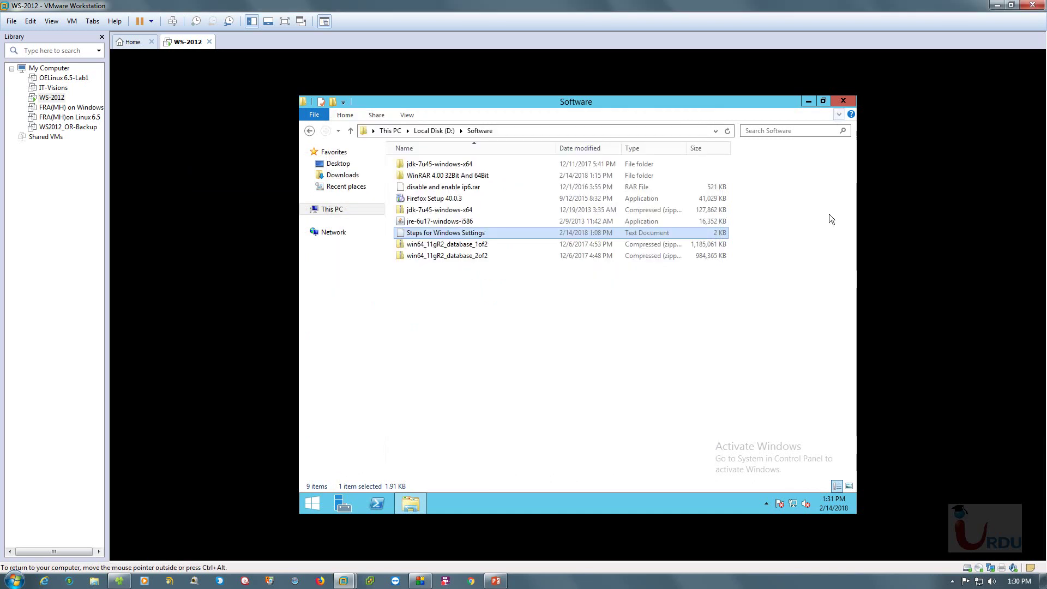
{"action": "left_click", "coordinate": [740, 350]}
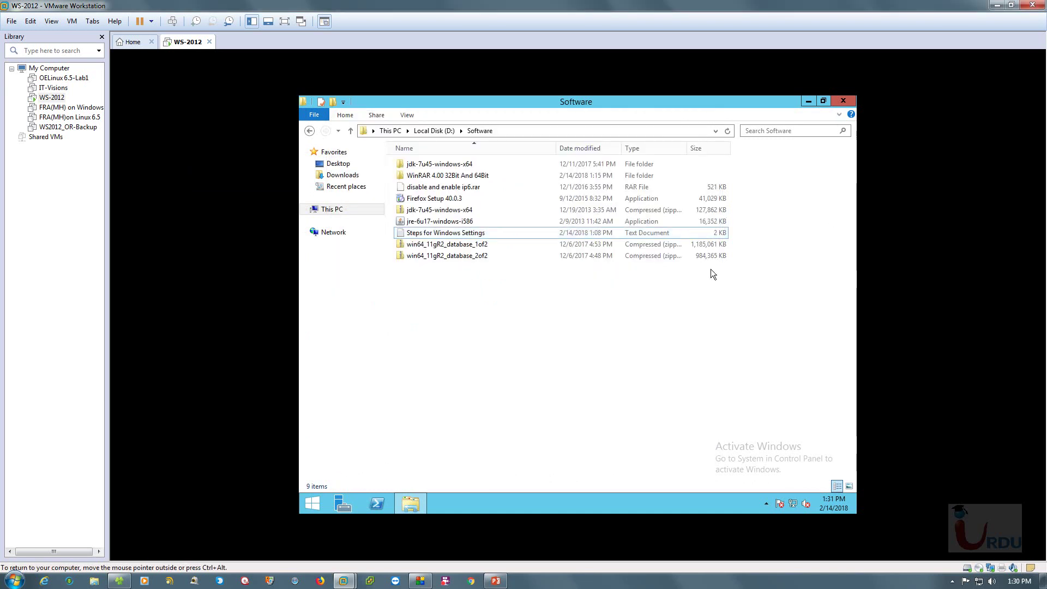
Install 64-bit WinRAR 4.00 from the Software folder's WinRAR subfolder with the default destination and setup options
{"action": "double_click", "coordinate": [428, 176]}
{"action": "double_click", "coordinate": [451, 164]}
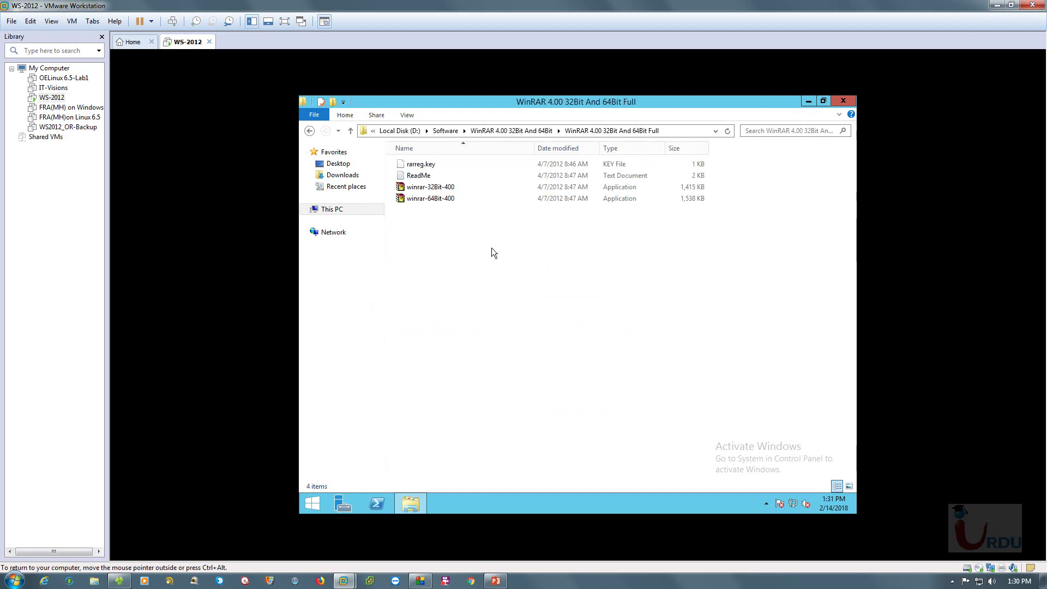
{"action": "double_click", "coordinate": [430, 199]}
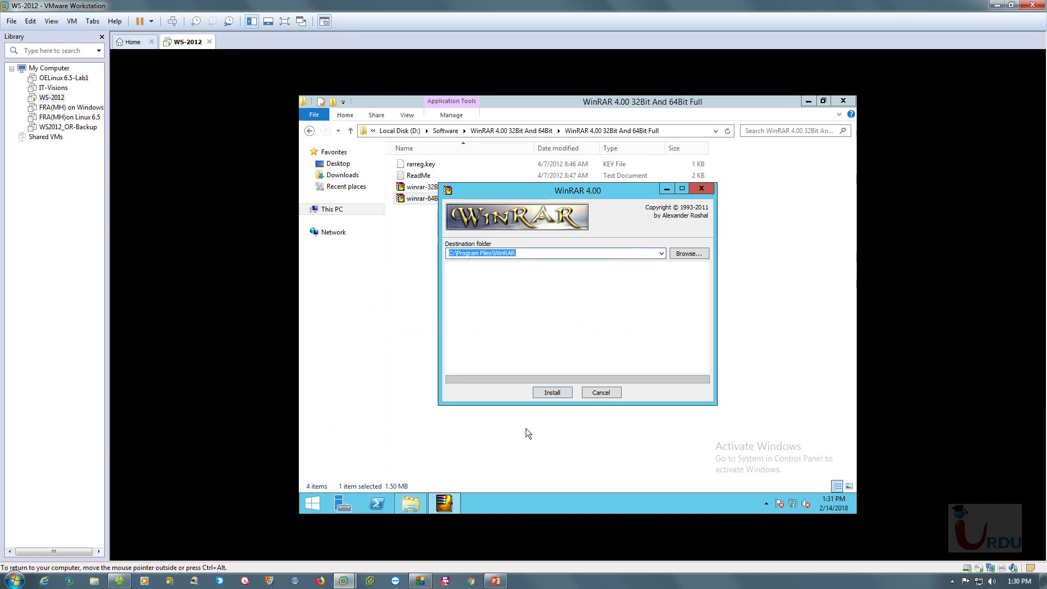
{"action": "left_click", "coordinate": [551, 392]}
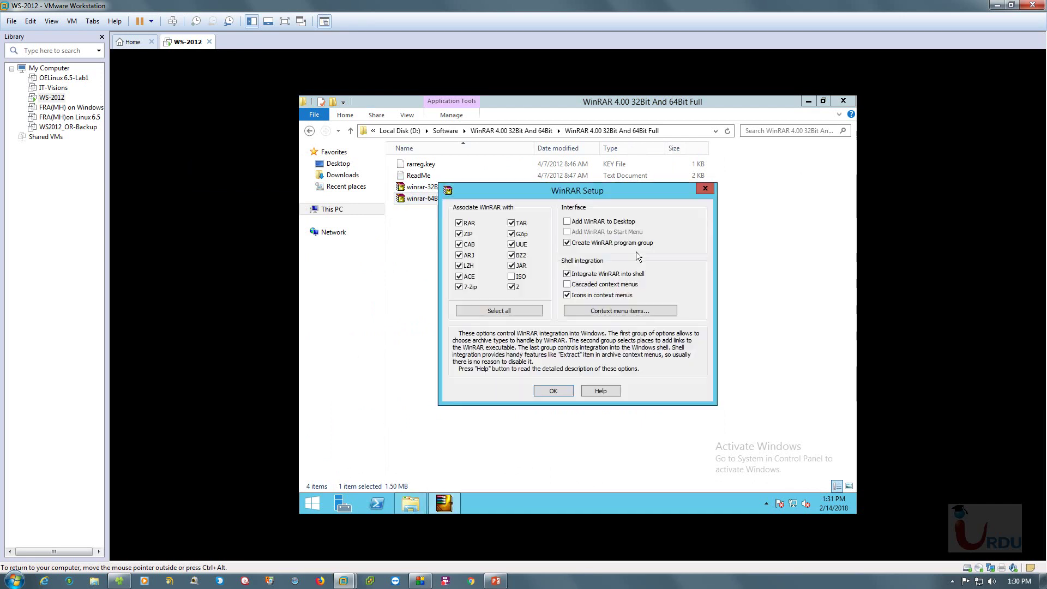
{"action": "left_click", "coordinate": [553, 391]}
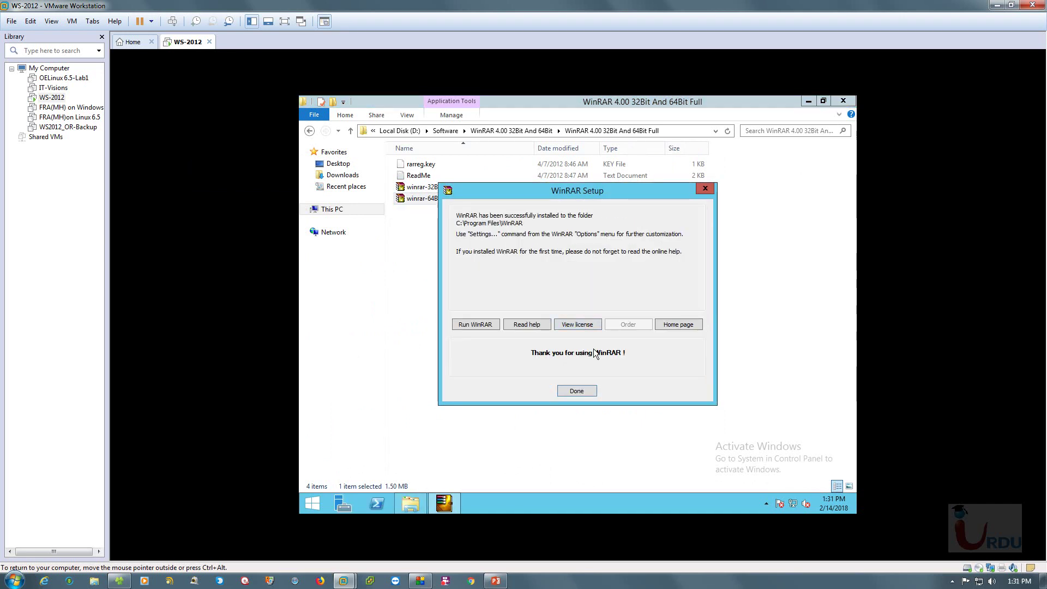
{"action": "left_click", "coordinate": [575, 391]}
{"action": "left_click", "coordinate": [843, 101]}
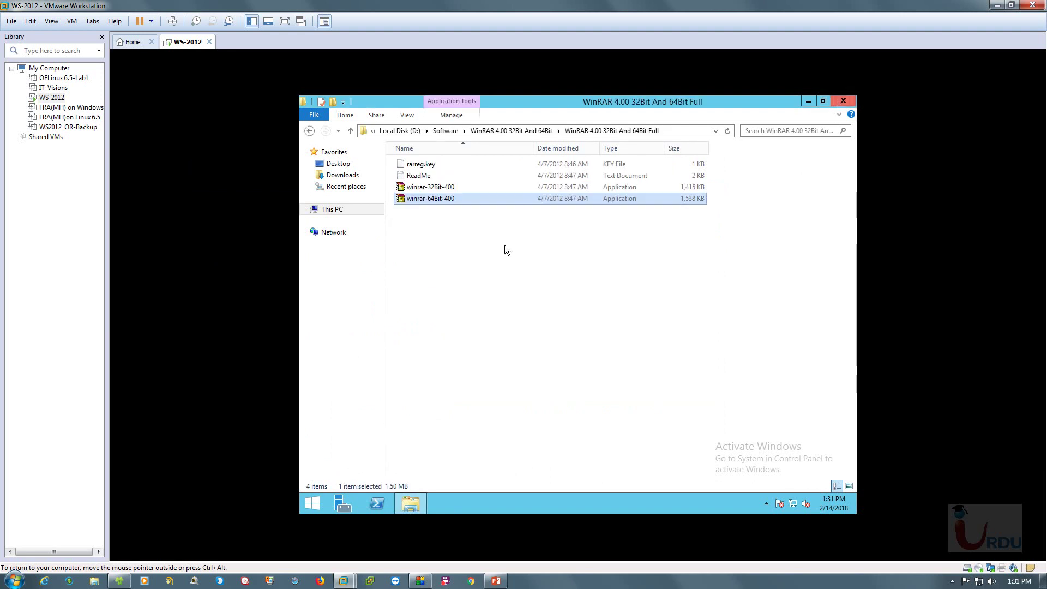
Copy rarreg.key from the WinRAR installer folder into C:\Program Files\WinRAR, replacing the existing file, and close File Explorer
{"action": "left_click", "coordinate": [420, 164]}
{"action": "right_click", "coordinate": [420, 163]}
{"action": "left_click", "coordinate": [437, 260]}
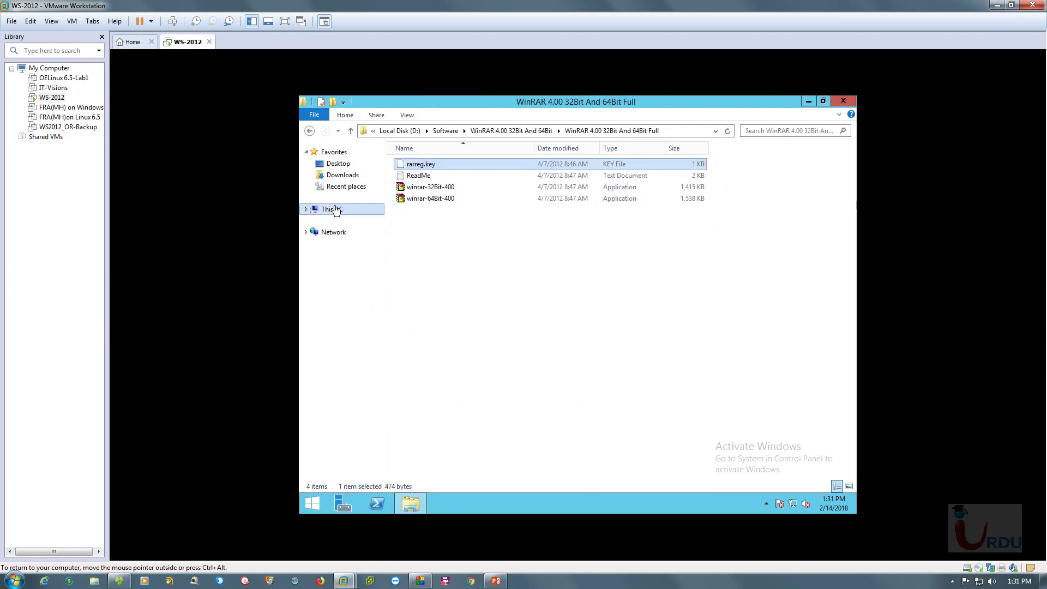
{"action": "left_click", "coordinate": [336, 211]}
{"action": "double_click", "coordinate": [462, 255]}
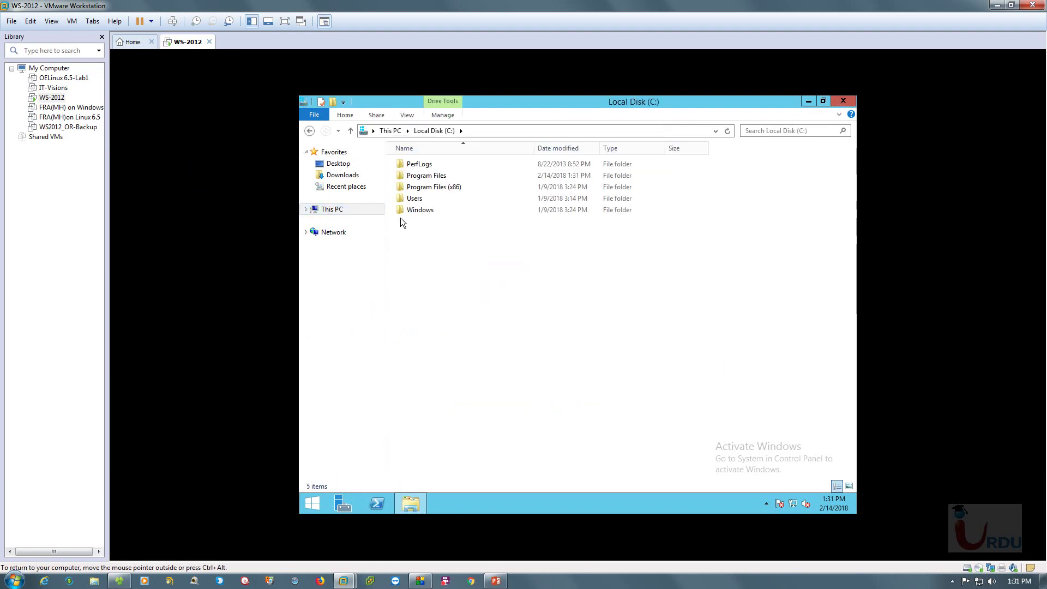
{"action": "double_click", "coordinate": [425, 176]}
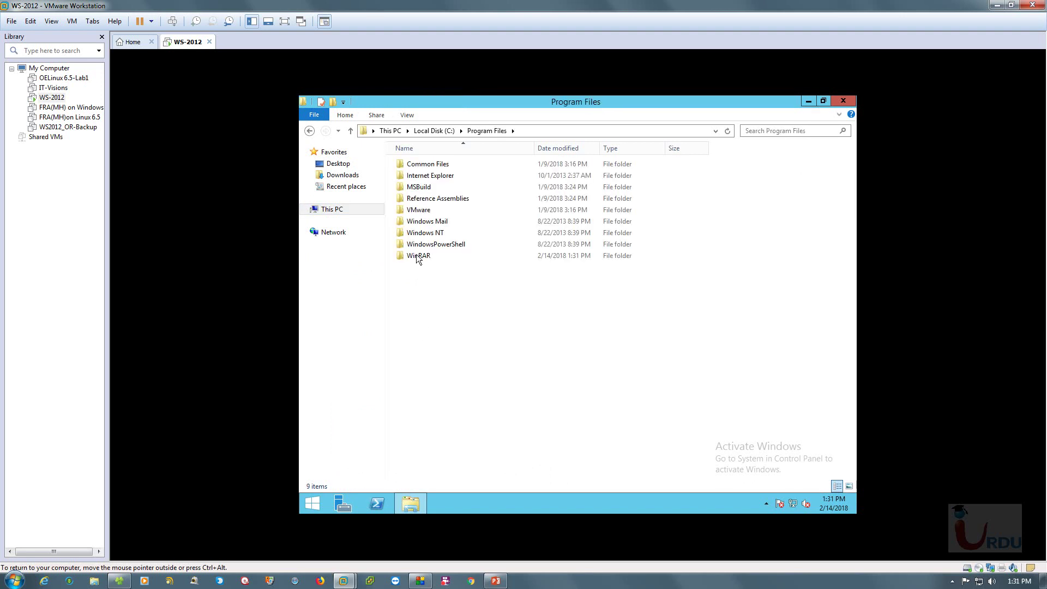
{"action": "double_click", "coordinate": [416, 256]}
{"action": "right_click", "coordinate": [735, 325]}
{"action": "left_click", "coordinate": [769, 396]}
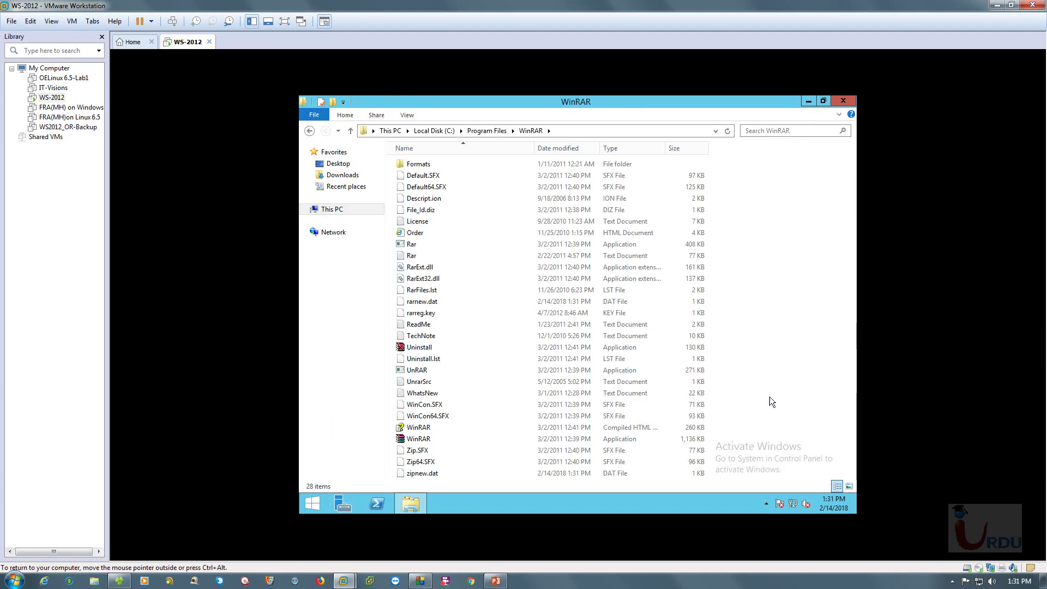
{"action": "left_click", "coordinate": [510, 214]}
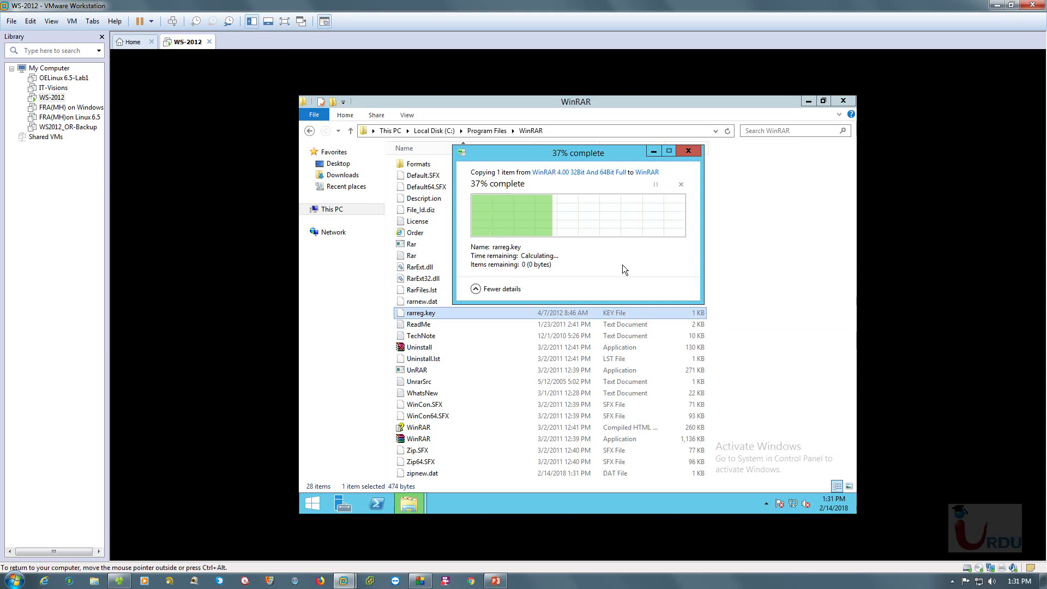
{"action": "left_click", "coordinate": [839, 102]}
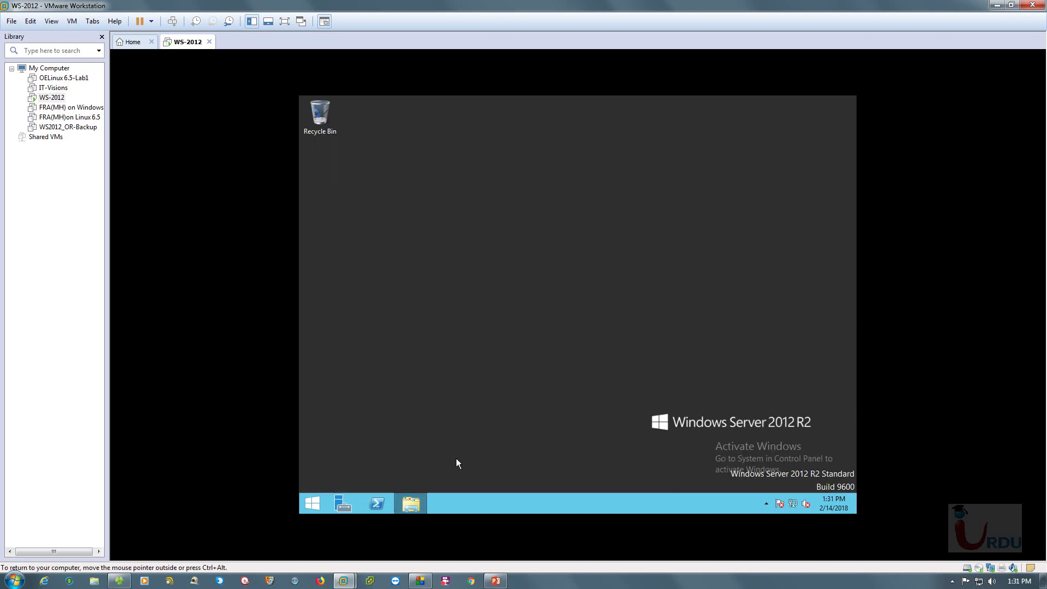
Open File Explorer in the guest and go to the Software folder on Local Disk (D:)
{"action": "key", "text": "super+e"}
{"action": "double_click", "coordinate": [580, 246]}
{"action": "left_click", "coordinate": [410, 169]}
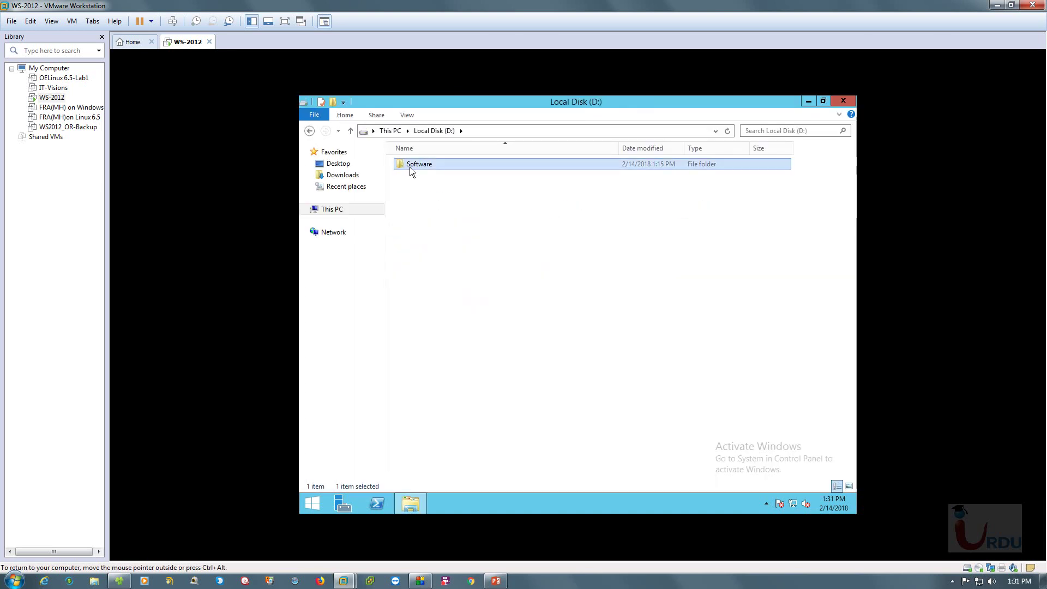
{"action": "double_click", "coordinate": [410, 167]}
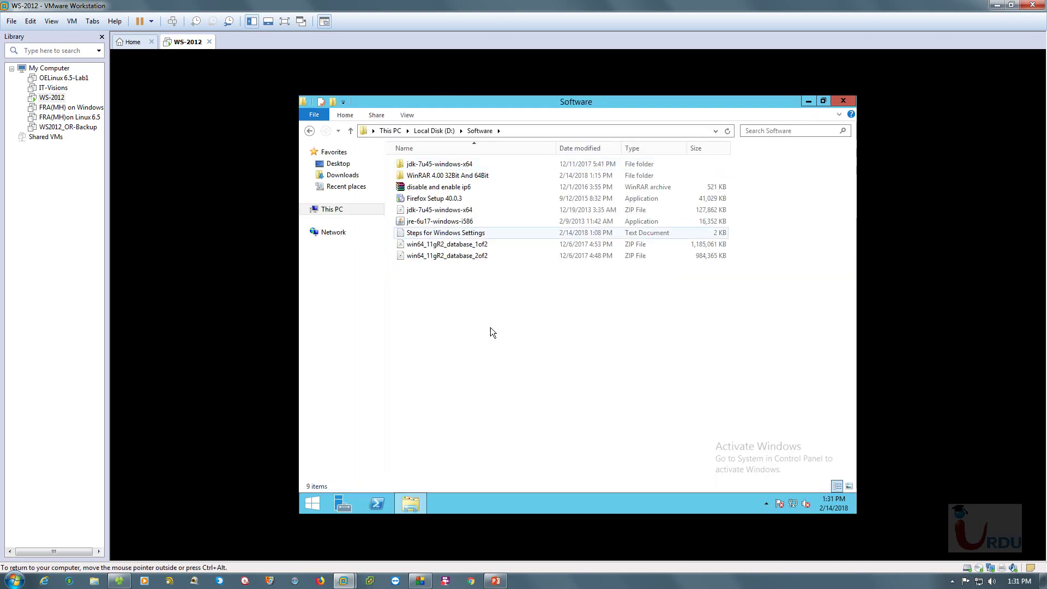
{"action": "left_click", "coordinate": [457, 255]}
{"action": "left_click", "coordinate": [568, 305]}
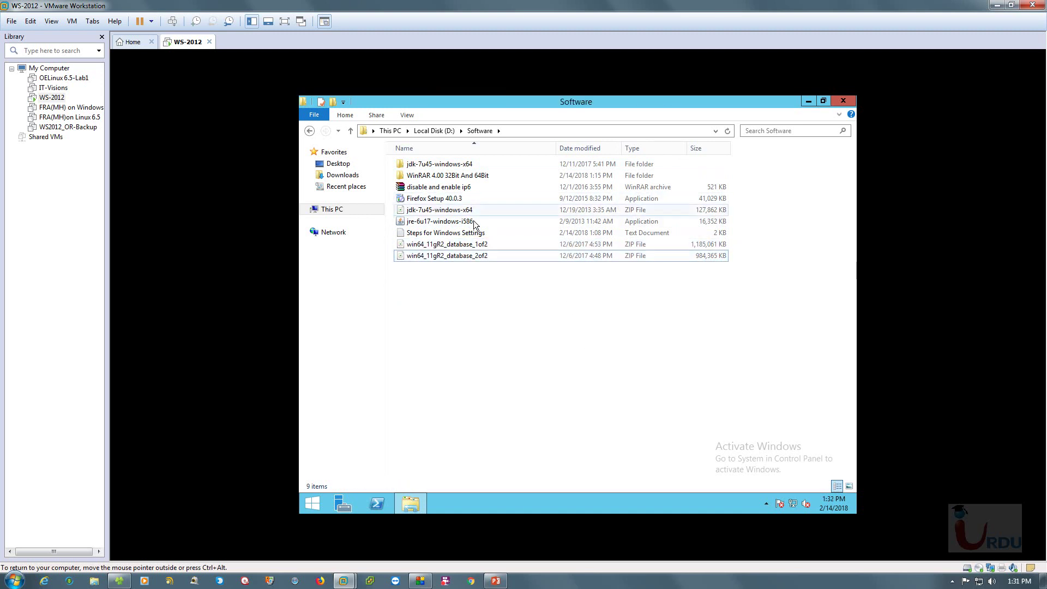
Copy the Steps for Windows Settings text file from the Software folder to the guest's desktop, minimizing File Explorer
{"action": "right_click", "coordinate": [429, 238]}
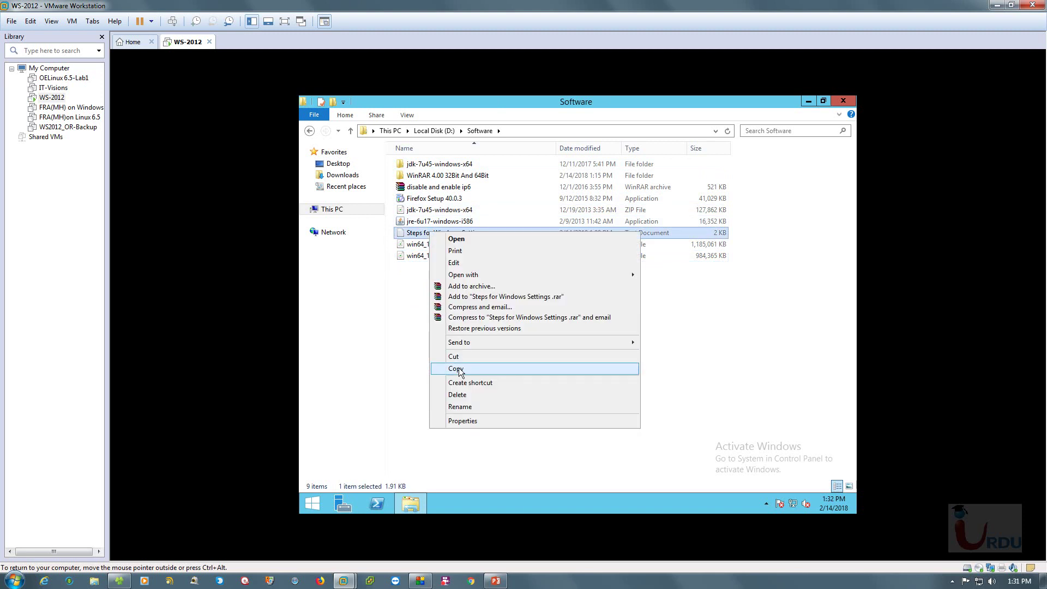
{"action": "left_click", "coordinate": [461, 367]}
{"action": "left_click", "coordinate": [808, 100]}
{"action": "right_click", "coordinate": [356, 267]}
{"action": "left_click", "coordinate": [382, 314]}
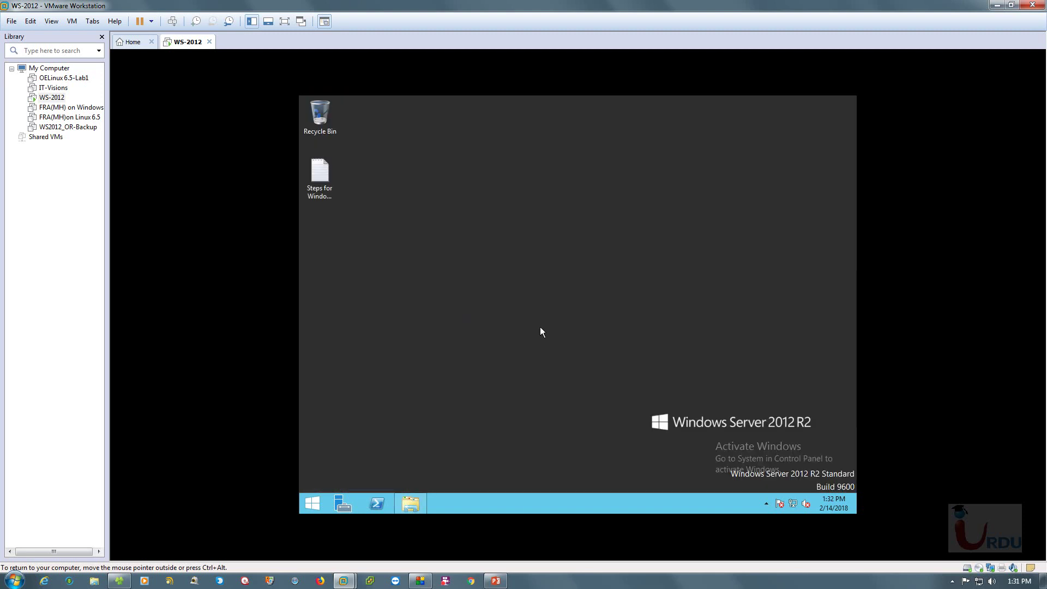
Open the Steps for Windows Settings file from the guest's desktop in a maximized window and read its full list of setup steps
{"action": "left_click_drag", "start_coordinate": [324, 195], "coordinate": [365, 251]}
{"action": "double_click", "coordinate": [366, 251]}
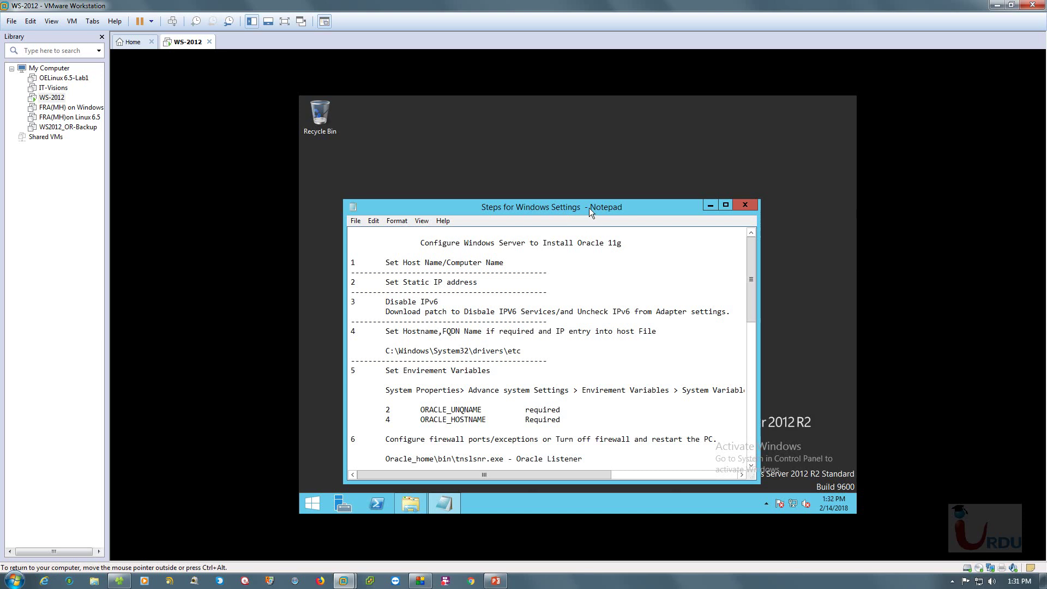
{"action": "double_click", "coordinate": [589, 207]}
{"action": "scroll", "coordinate": [633, 337], "scroll_direction": "down", "scroll_amount": 9}
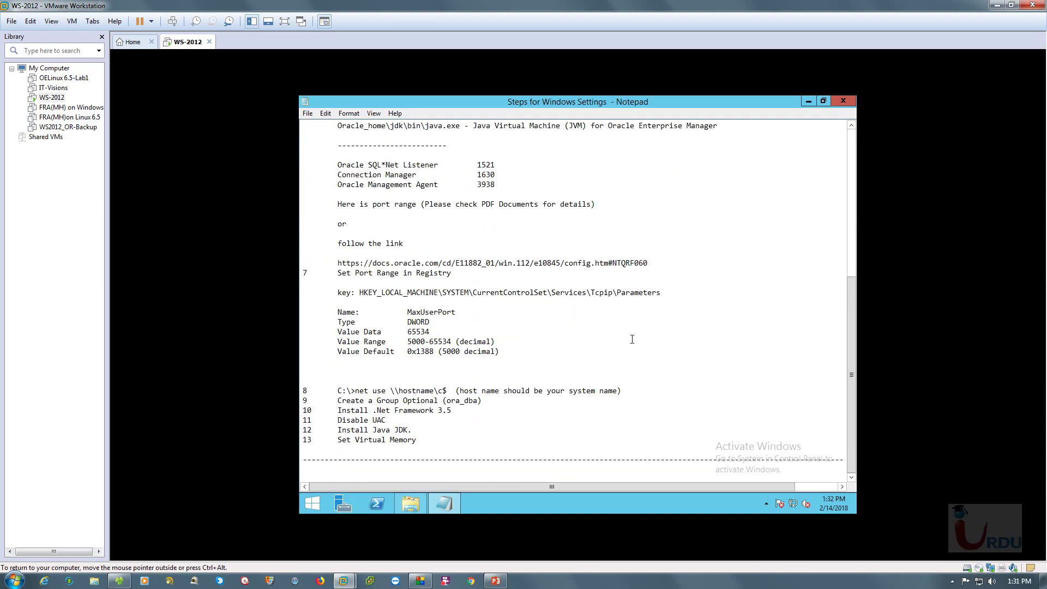
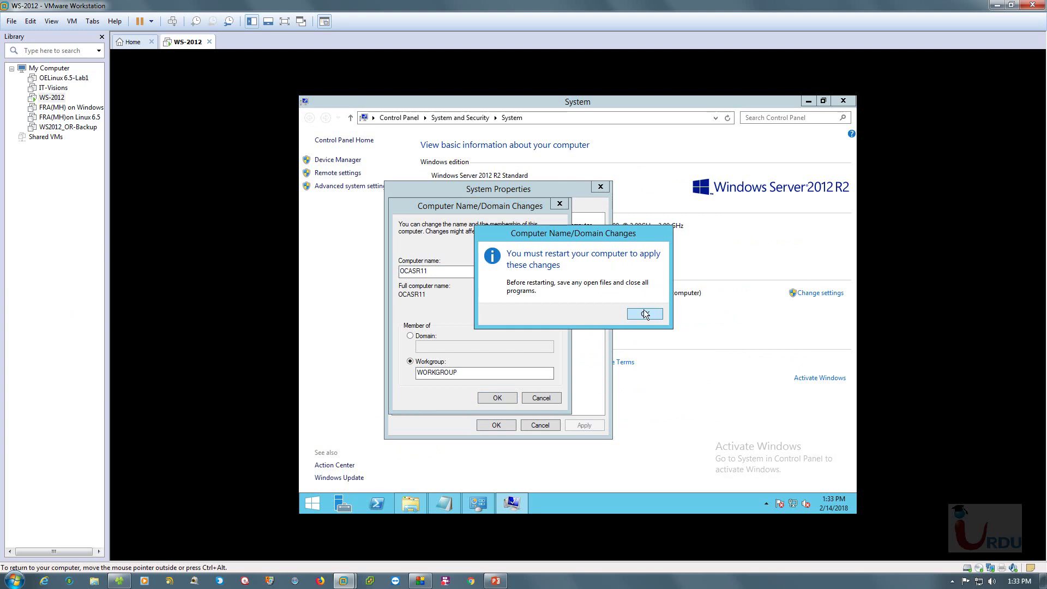
Apply the computer name change to OCASR11, closing the setup steps file before restarting the guest immediately
{"action": "left_click", "coordinate": [646, 314]}
{"action": "left_click", "coordinate": [496, 423]}
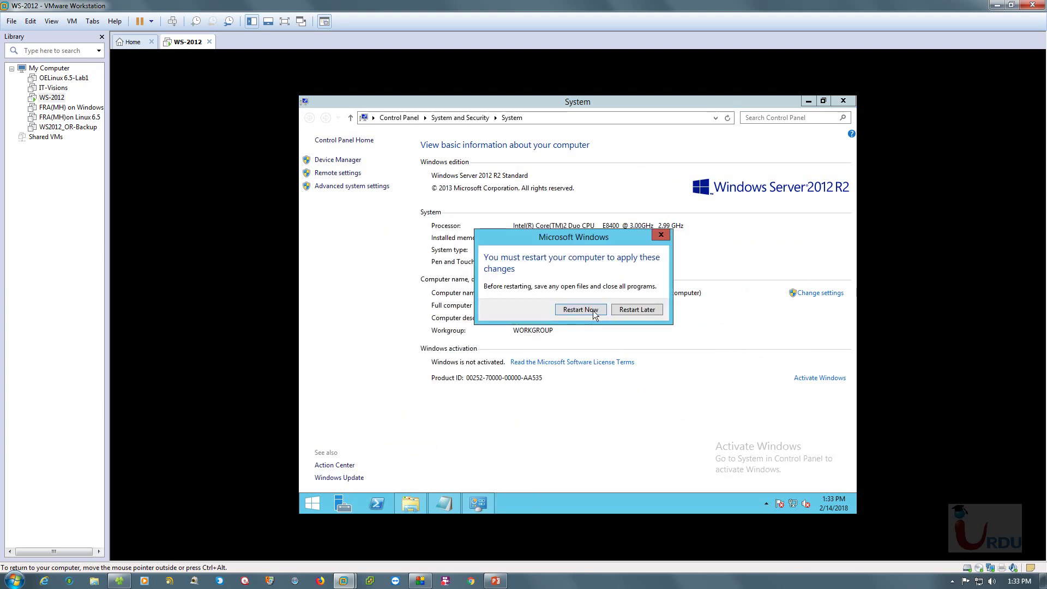
{"action": "left_click", "coordinate": [447, 501]}
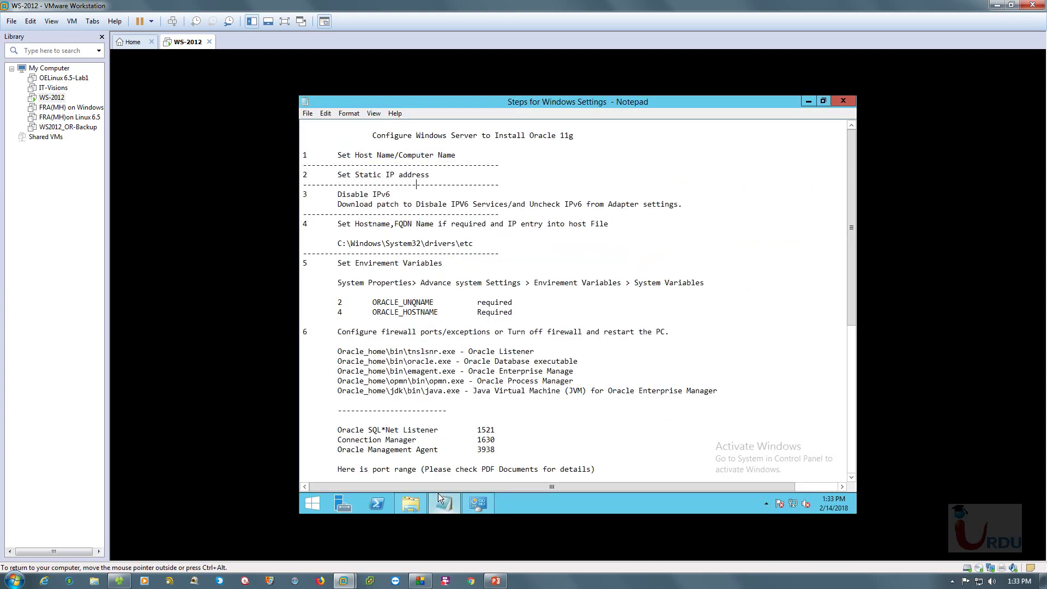
{"action": "left_click", "coordinate": [848, 102]}
{"action": "left_click", "coordinate": [581, 309]}
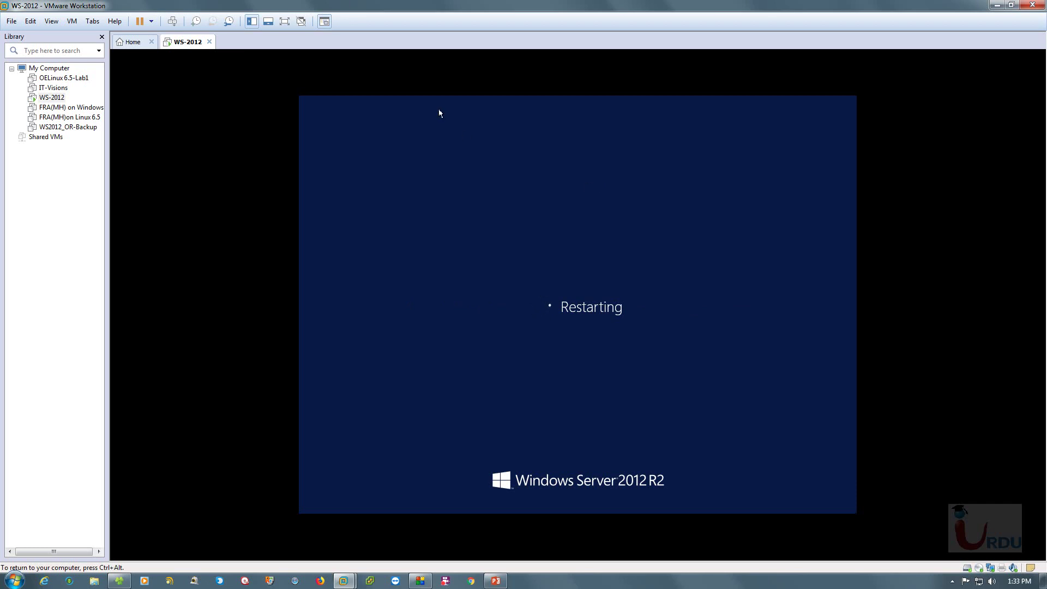
Minimize VMware Workstation and open Quick Installation_Guide Windows_e49703 from the host desktop's Extra folder in a maximized Adobe Reader window
{"action": "left_click", "coordinate": [997, 5]}
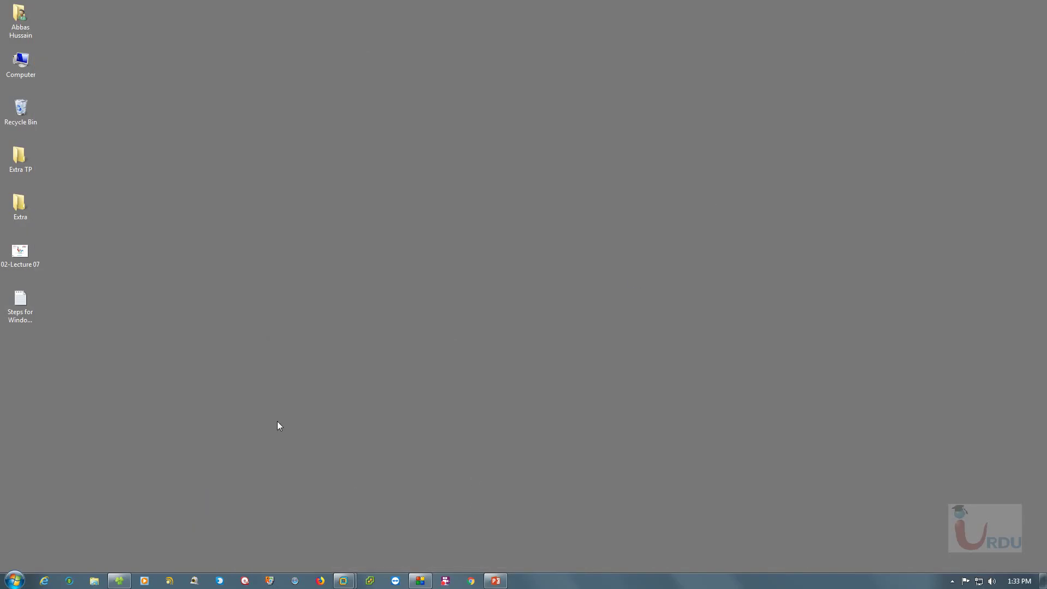
{"action": "double_click", "coordinate": [21, 207]}
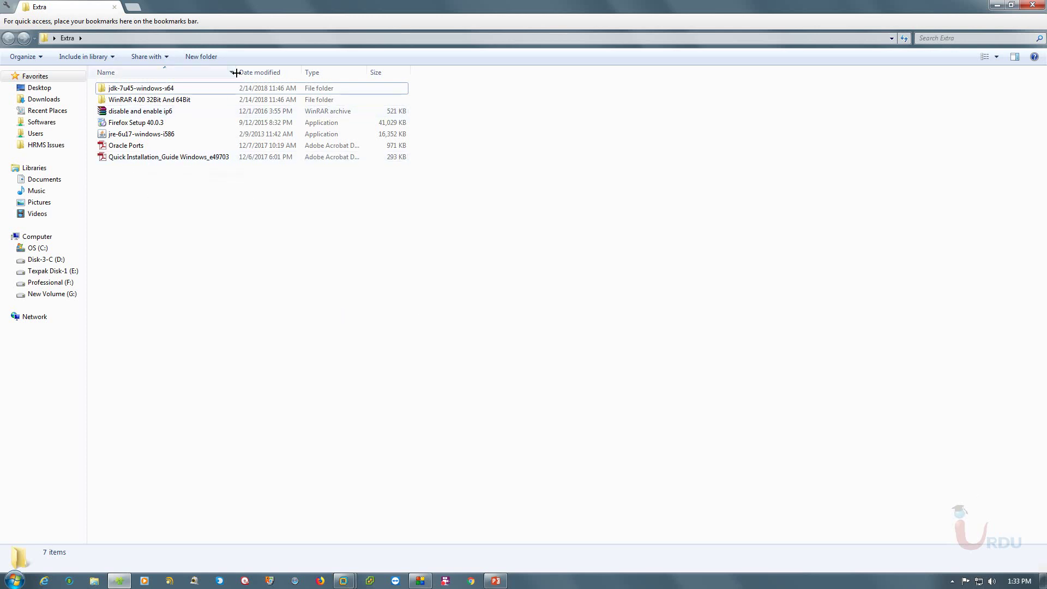
{"action": "left_click_drag", "start_coordinate": [244, 72], "coordinate": [303, 72]}
{"action": "left_click", "coordinate": [223, 158]}
{"action": "left_click", "coordinate": [344, 244]}
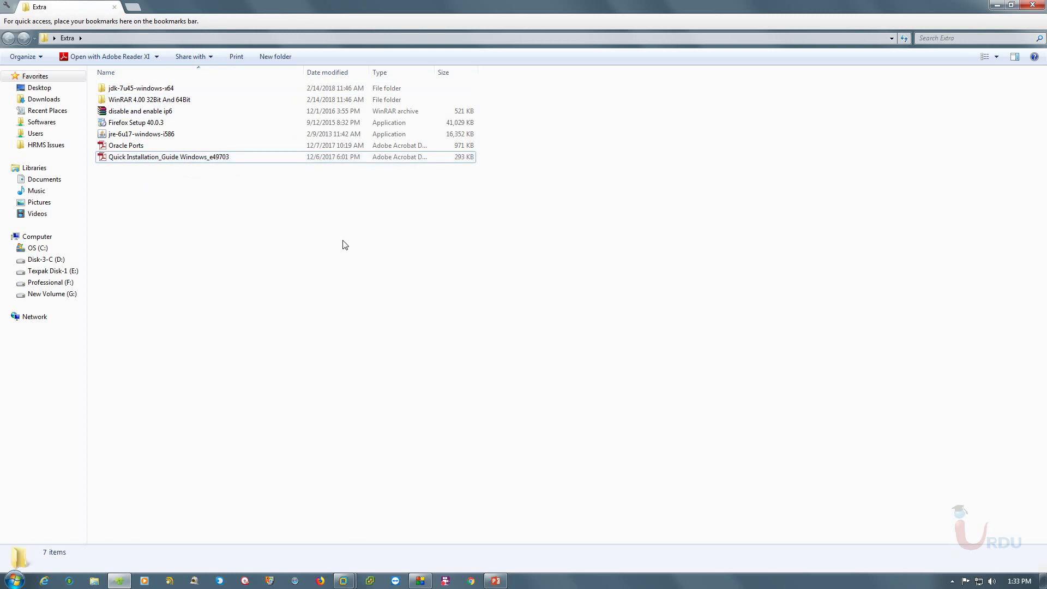
{"action": "double_click", "coordinate": [202, 159]}
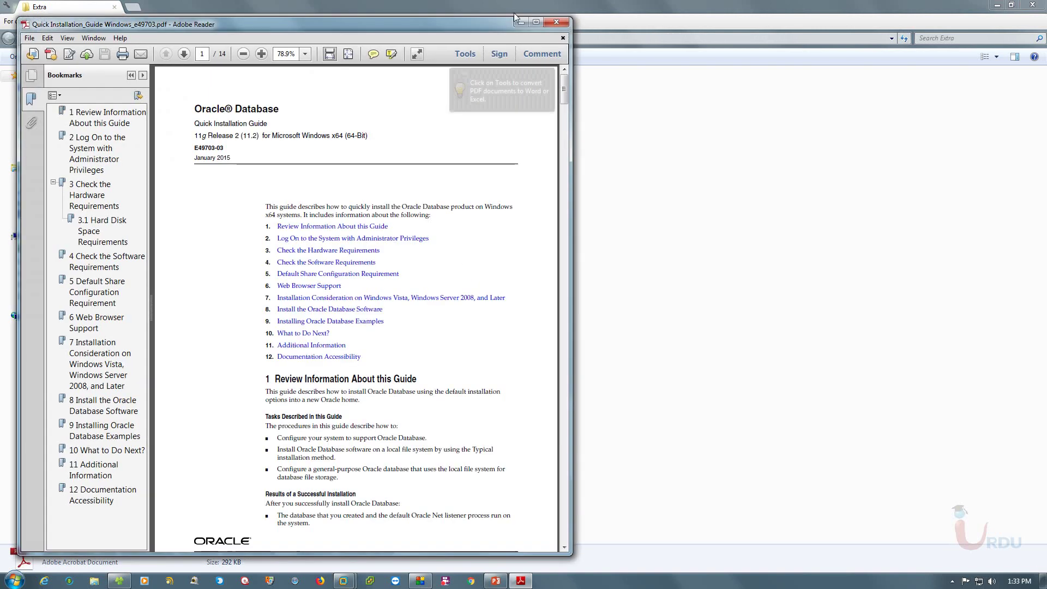
{"action": "left_click", "coordinate": [536, 22]}
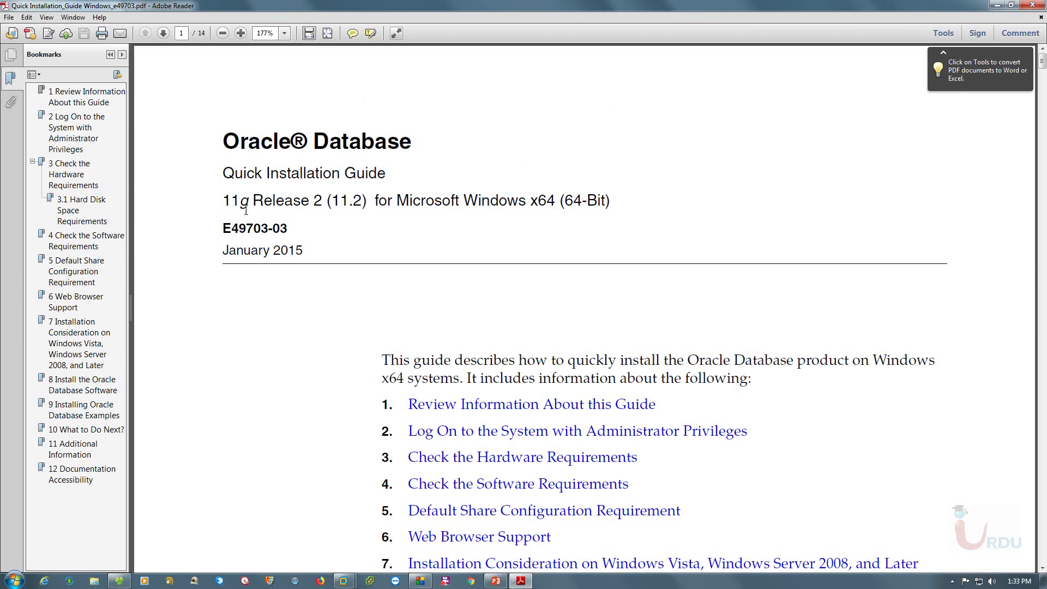
Review the guide's title and list of contents, and go to section 3, Check the Hardware Requirements
{"action": "left_click", "coordinate": [355, 204]}
{"action": "scroll", "coordinate": [470, 234], "scroll_direction": "down", "scroll_amount": 3}
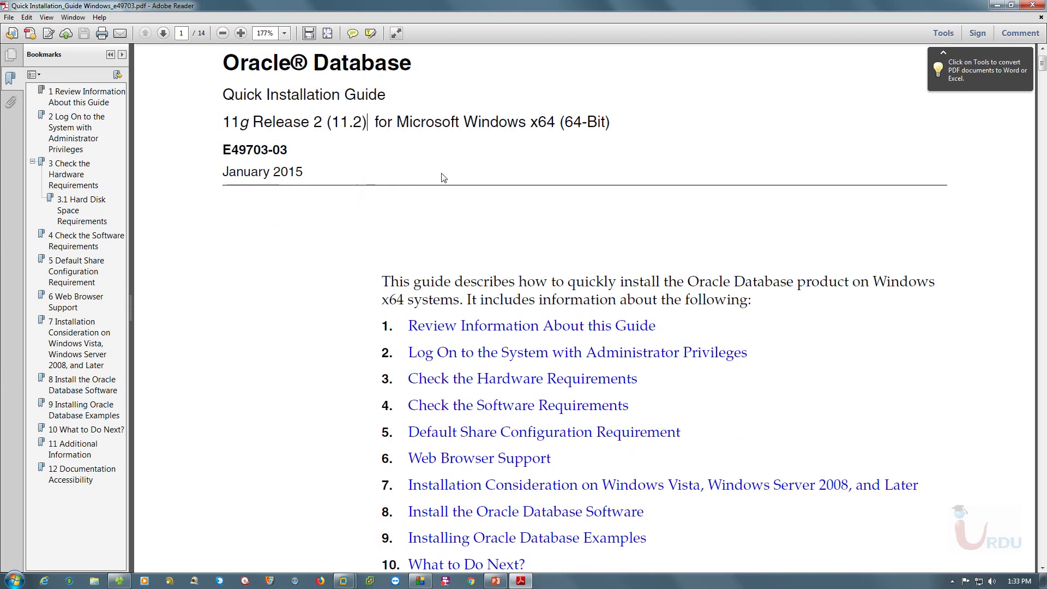
{"action": "scroll", "coordinate": [344, 177], "scroll_direction": "down", "scroll_amount": 6}
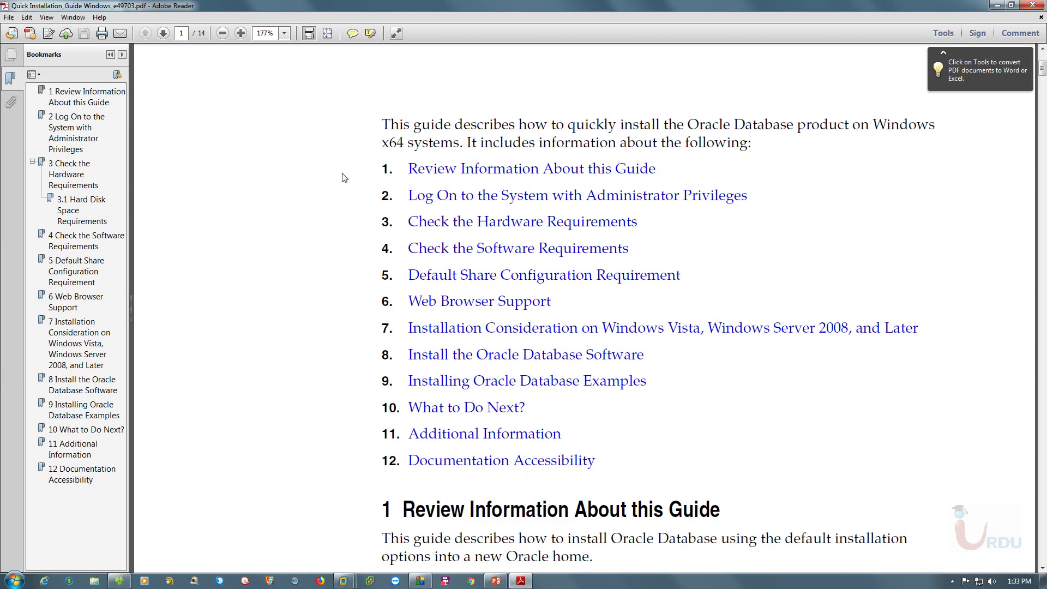
{"action": "left_click", "coordinate": [522, 171]}
{"action": "scroll", "coordinate": [916, 212], "scroll_direction": "up", "scroll_amount": 15}
{"action": "scroll", "coordinate": [662, 213], "scroll_direction": "down", "scroll_amount": 5}
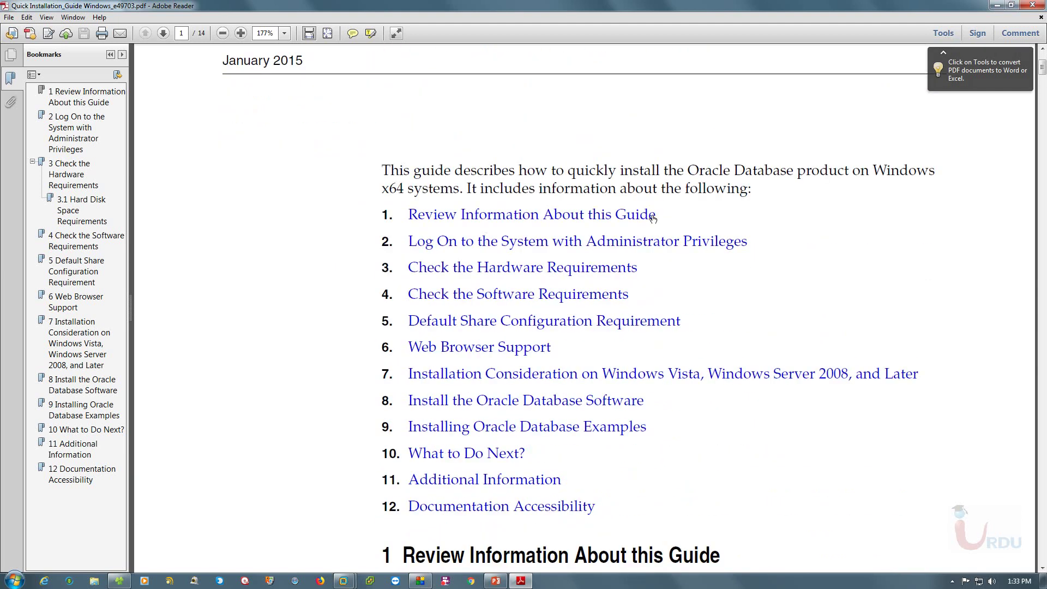
{"action": "left_click", "coordinate": [627, 267]}
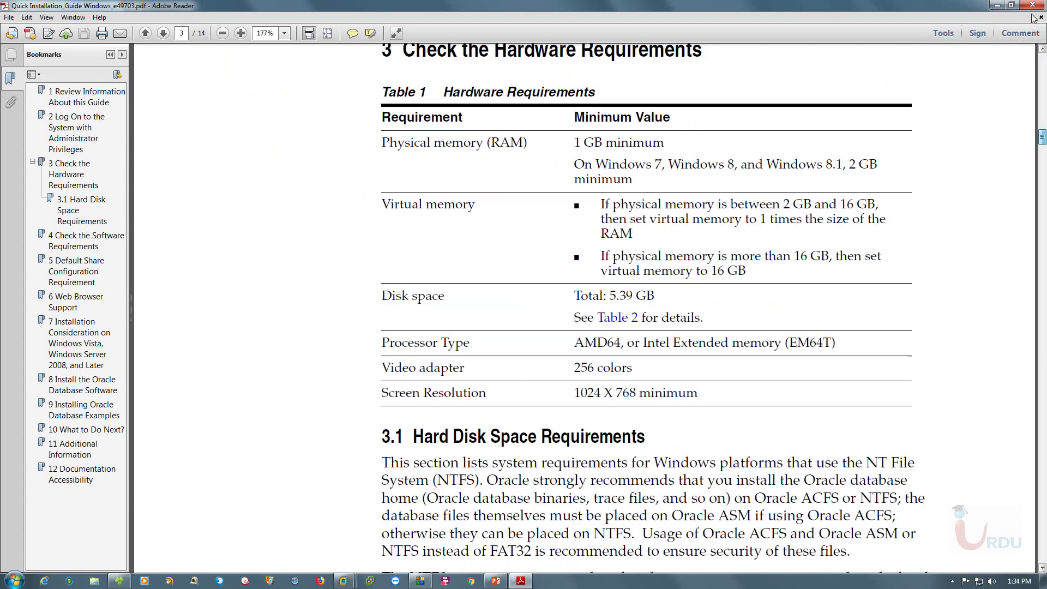
Return to the list of contents and examine the operating systems under section 4, Check the Software Requirements
{"action": "scroll", "coordinate": [659, 203], "scroll_direction": "up", "scroll_amount": 7}
{"action": "scroll", "coordinate": [660, 203], "scroll_direction": "up", "scroll_amount": 20}
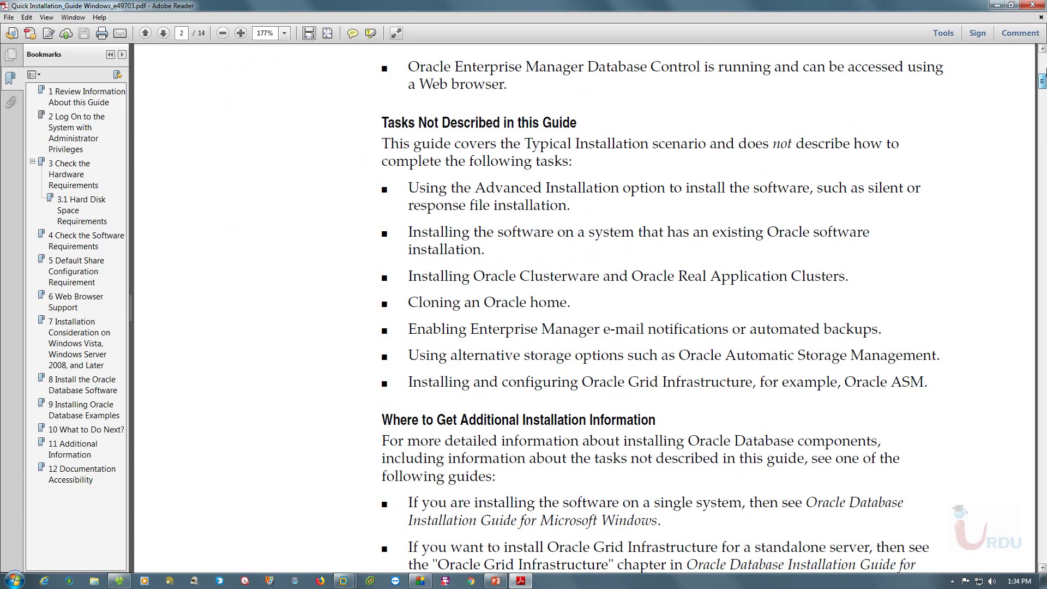
{"action": "scroll", "coordinate": [529, 304], "scroll_direction": "down", "scroll_amount": 1}
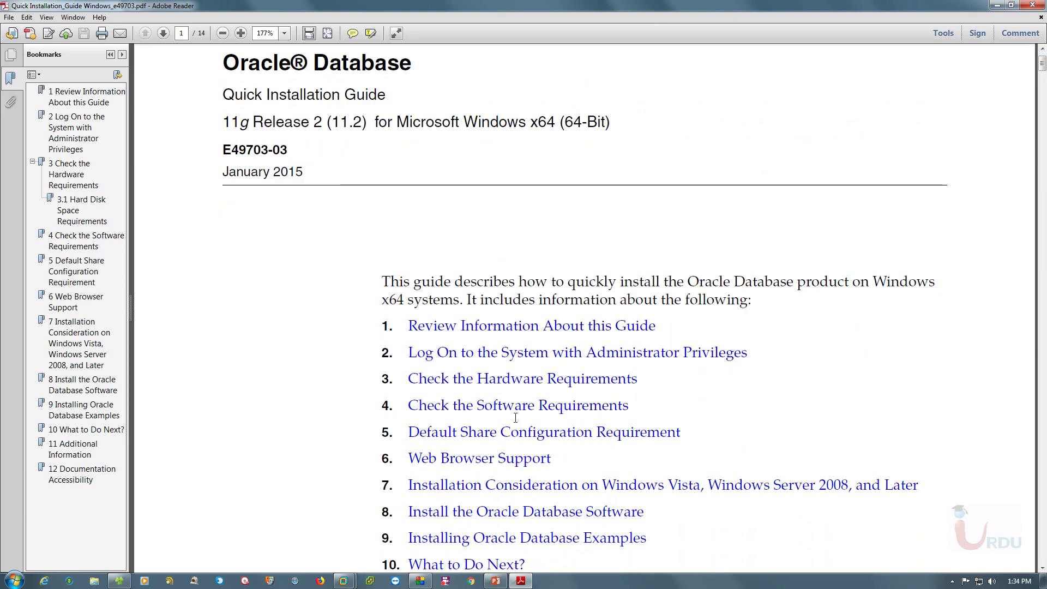
{"action": "left_click", "coordinate": [508, 416]}
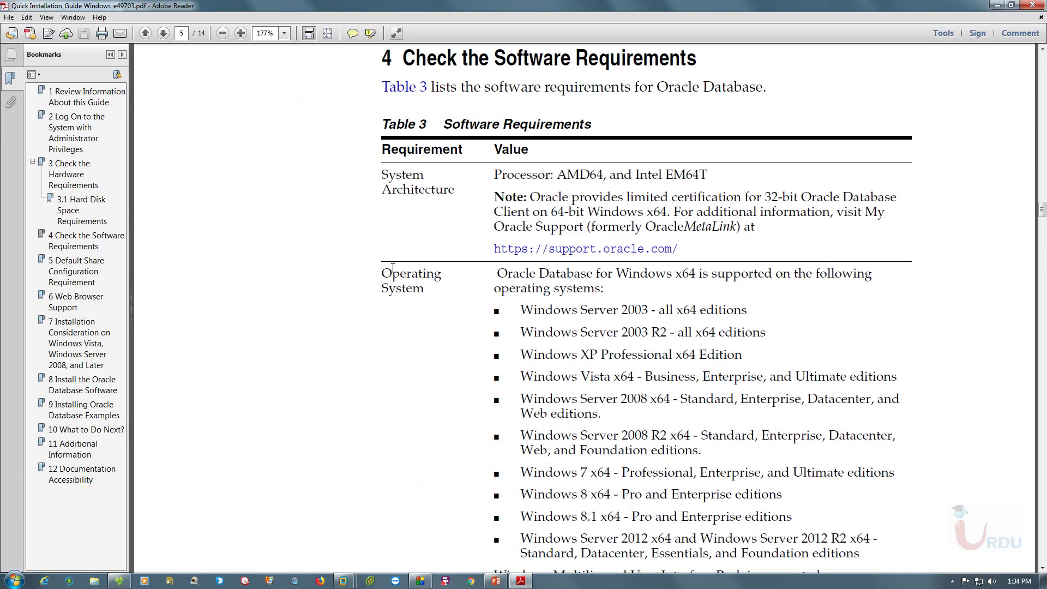
{"action": "scroll", "coordinate": [490, 270], "scroll_direction": "down", "scroll_amount": 2}
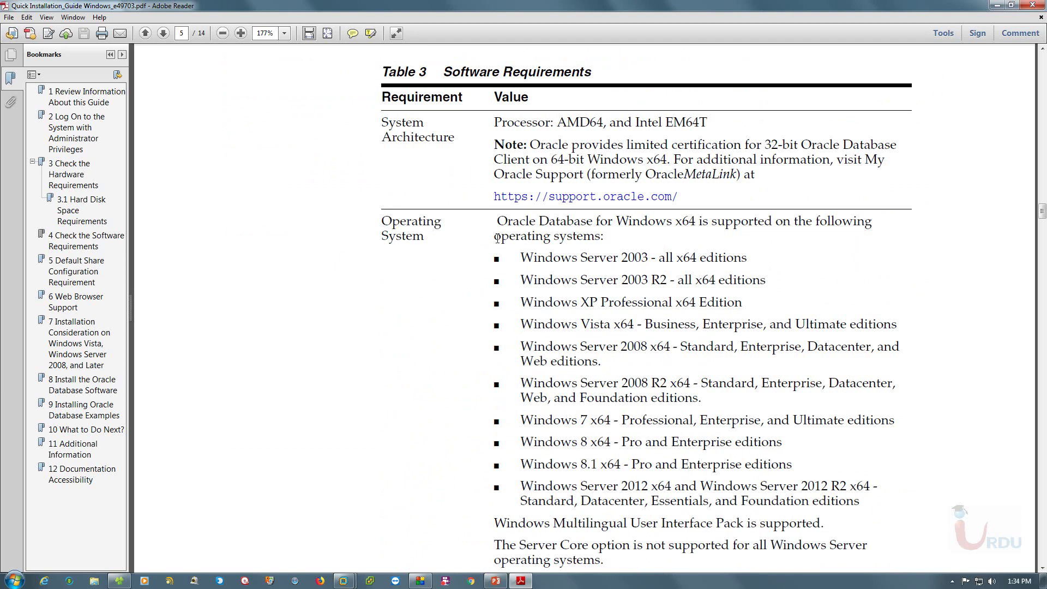
{"action": "scroll", "coordinate": [638, 248], "scroll_direction": "down", "scroll_amount": 2}
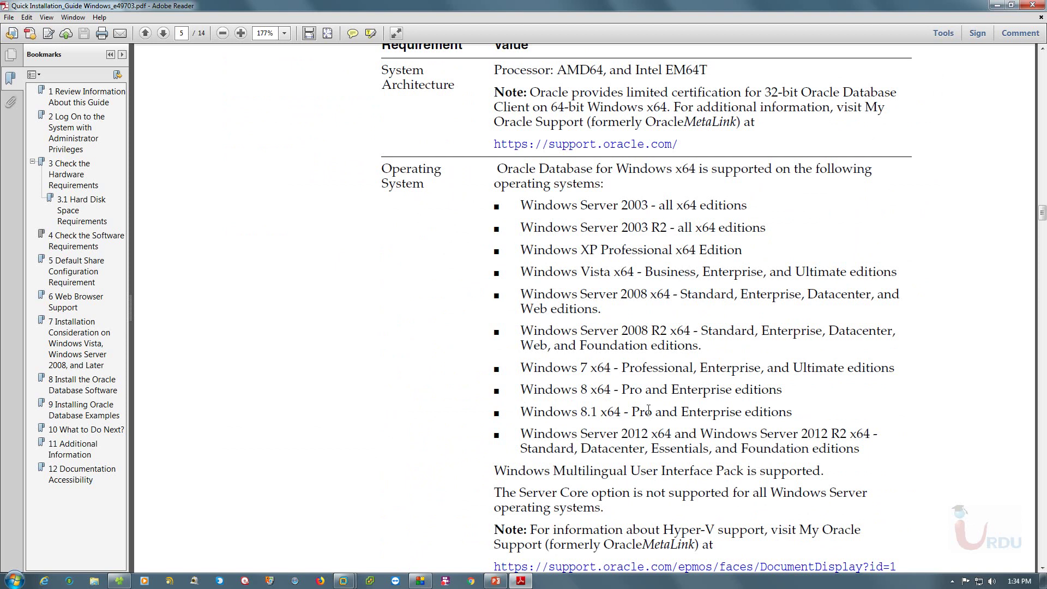
{"action": "scroll", "coordinate": [785, 461], "scroll_direction": "down", "scroll_amount": 3}
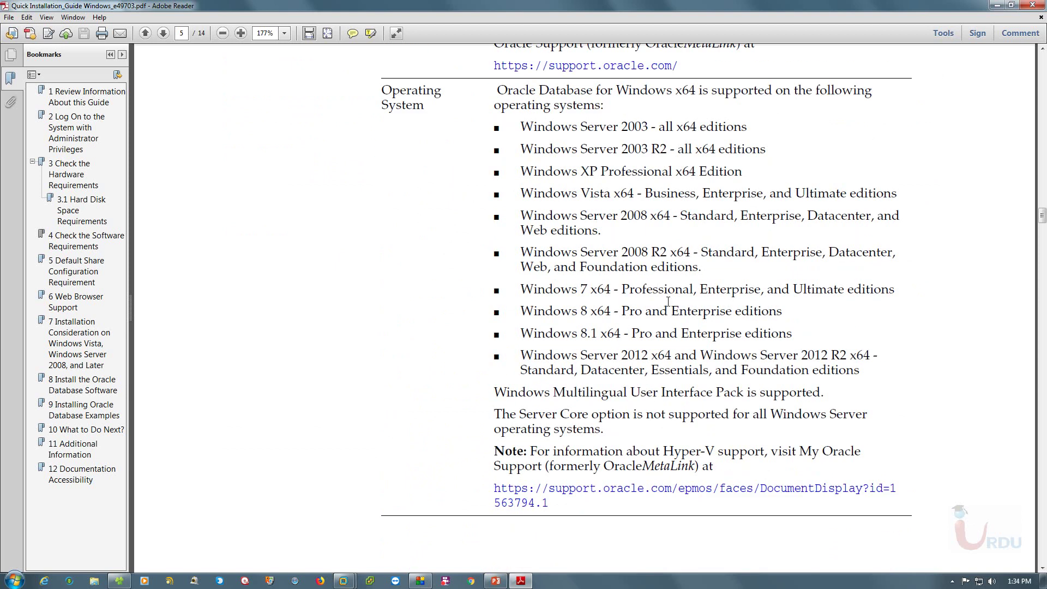
{"action": "scroll", "coordinate": [582, 275], "scroll_direction": "down", "scroll_amount": 20}
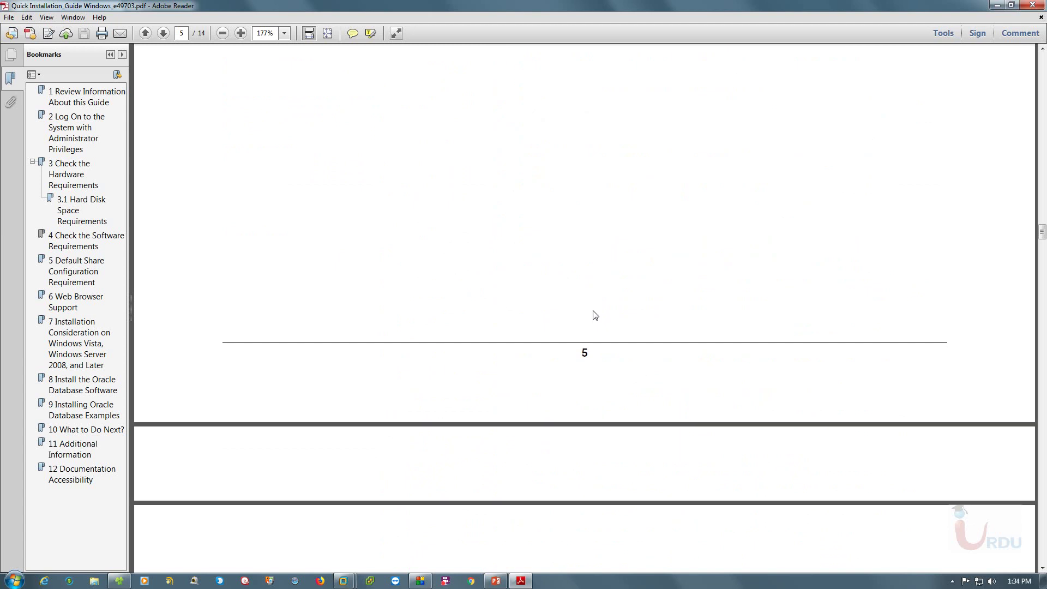
{"action": "scroll", "coordinate": [594, 307], "scroll_direction": "down", "scroll_amount": 7}
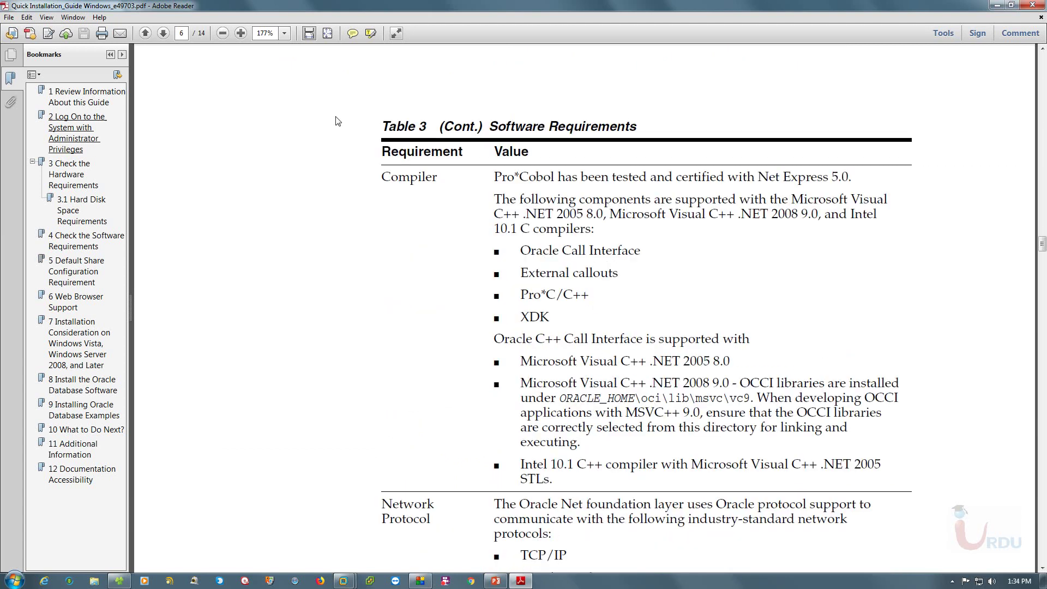
{"action": "scroll", "coordinate": [401, 152], "scroll_direction": "up", "scroll_amount": 3}
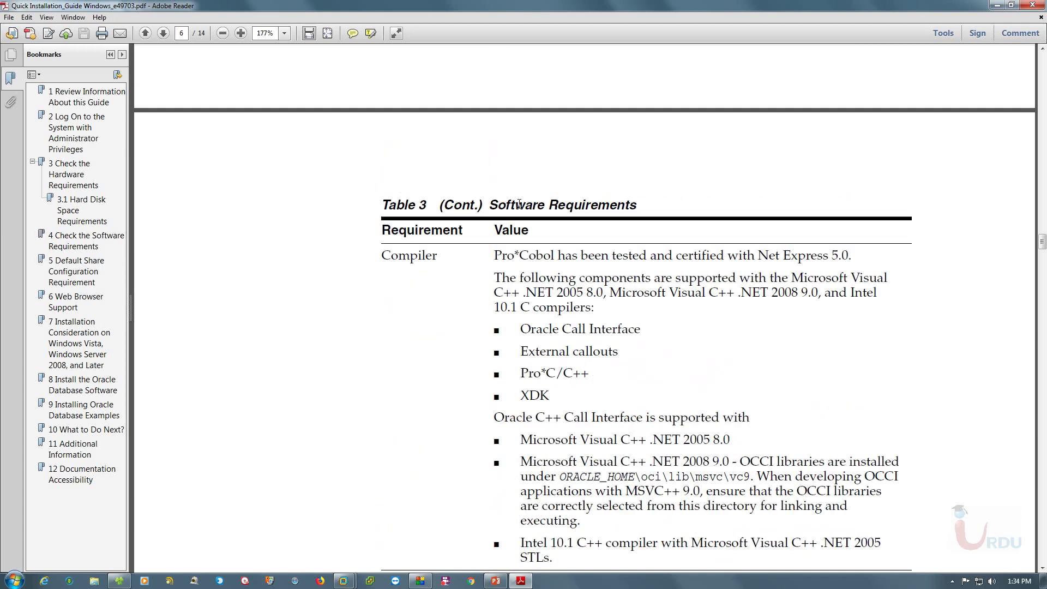
Read the Compiler and Network Protocol rows of the continued Software Requirements table
{"action": "double_click", "coordinate": [424, 255]}
{"action": "scroll", "coordinate": [697, 271], "scroll_direction": "down", "scroll_amount": 4}
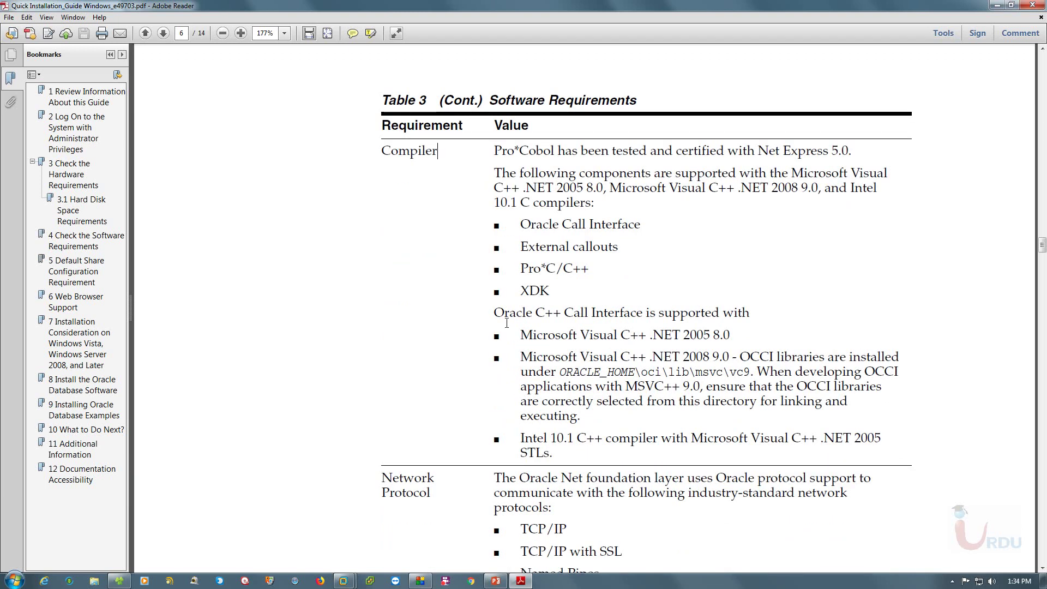
{"action": "scroll", "coordinate": [430, 392], "scroll_direction": "down", "scroll_amount": 4}
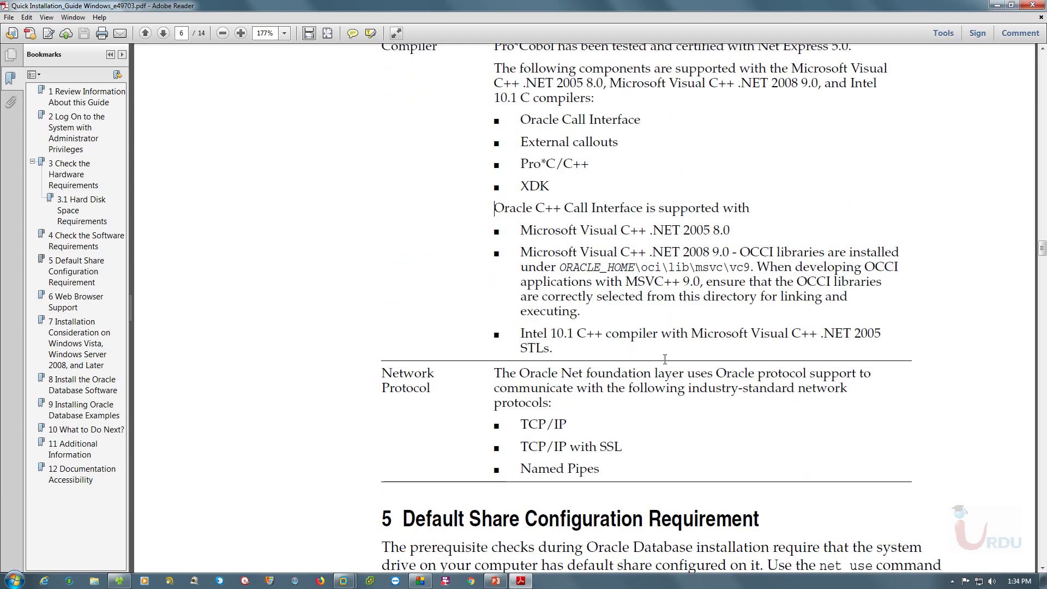
{"action": "scroll", "coordinate": [664, 358], "scroll_direction": "down", "scroll_amount": 4}
{"action": "left_click_drag", "start_coordinate": [520, 342], "coordinate": [756, 354]}
{"action": "left_click", "coordinate": [614, 342]}
{"action": "left_click", "coordinate": [756, 355]}
Read section 5, Default Share Configuration Requirement, including its net use command example
{"action": "scroll", "coordinate": [667, 293], "scroll_direction": "down", "scroll_amount": 6}
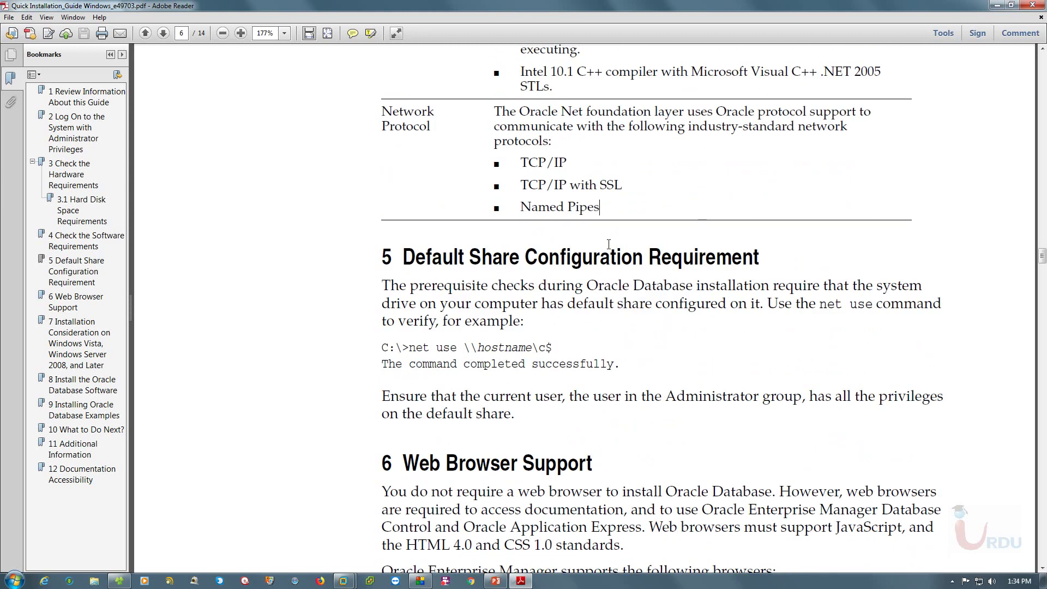
{"action": "left_click_drag", "start_coordinate": [400, 261], "coordinate": [759, 259]}
{"action": "left_click", "coordinate": [779, 285]}
{"action": "scroll", "coordinate": [583, 247], "scroll_direction": "down", "scroll_amount": 5}
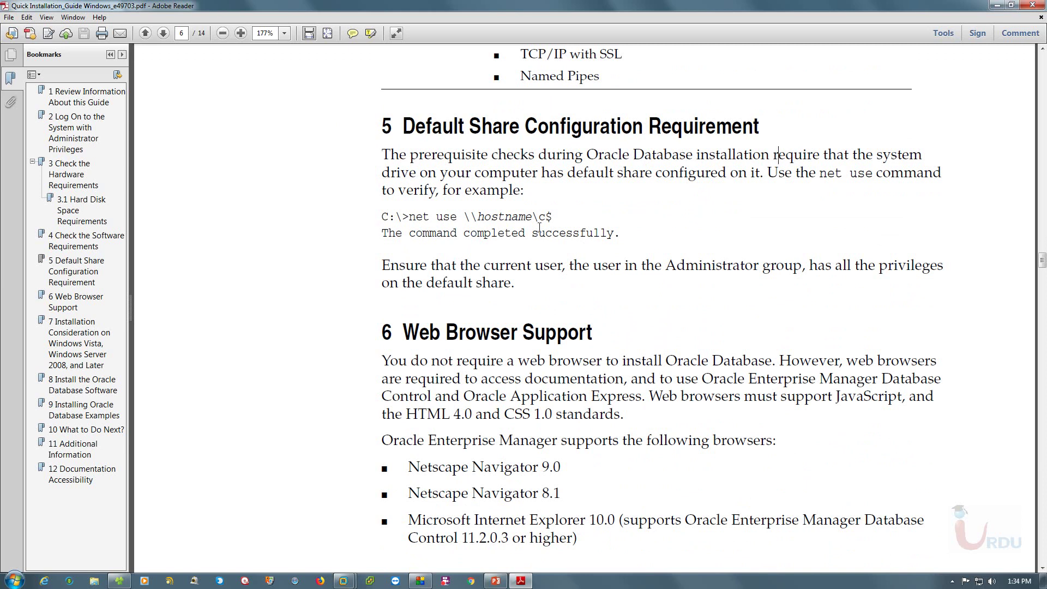
{"action": "left_click_drag", "start_coordinate": [489, 249], "coordinate": [498, 245]}
Examine the supported browser versions in section 6, Web Browser Support, highlighting the database control version given for Google Chrome 27.0
{"action": "scroll", "coordinate": [349, 246], "scroll_direction": "down", "scroll_amount": 5}
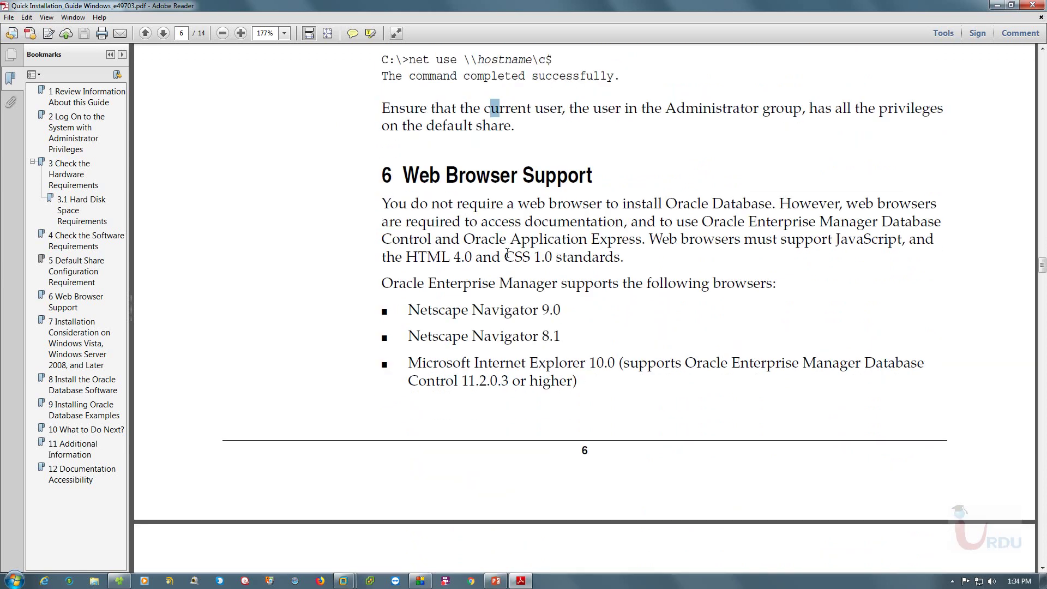
{"action": "scroll", "coordinate": [620, 294], "scroll_direction": "down", "scroll_amount": 3}
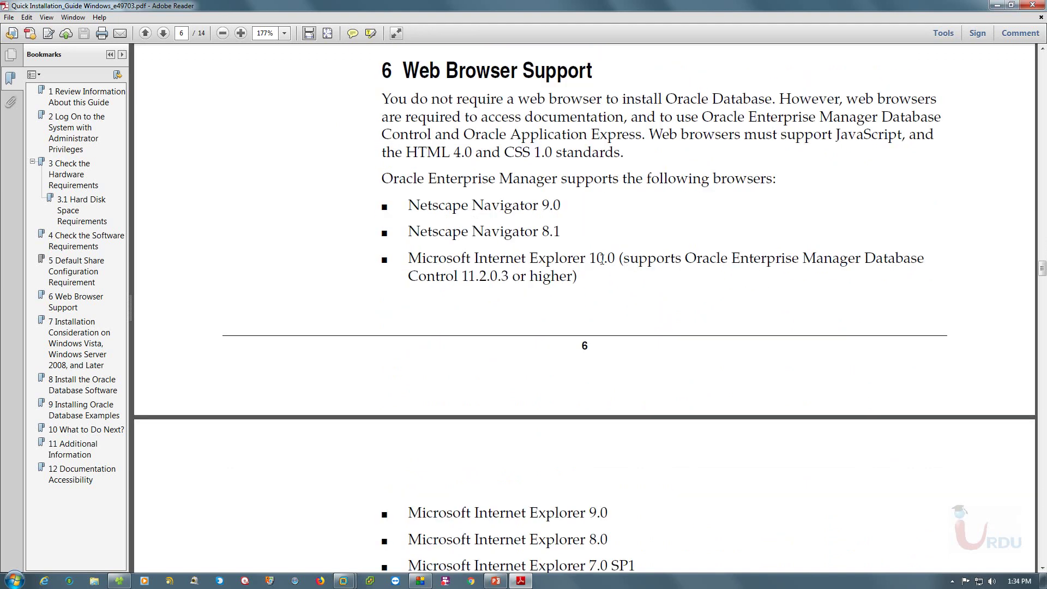
{"action": "scroll", "coordinate": [624, 259], "scroll_direction": "down", "scroll_amount": 9}
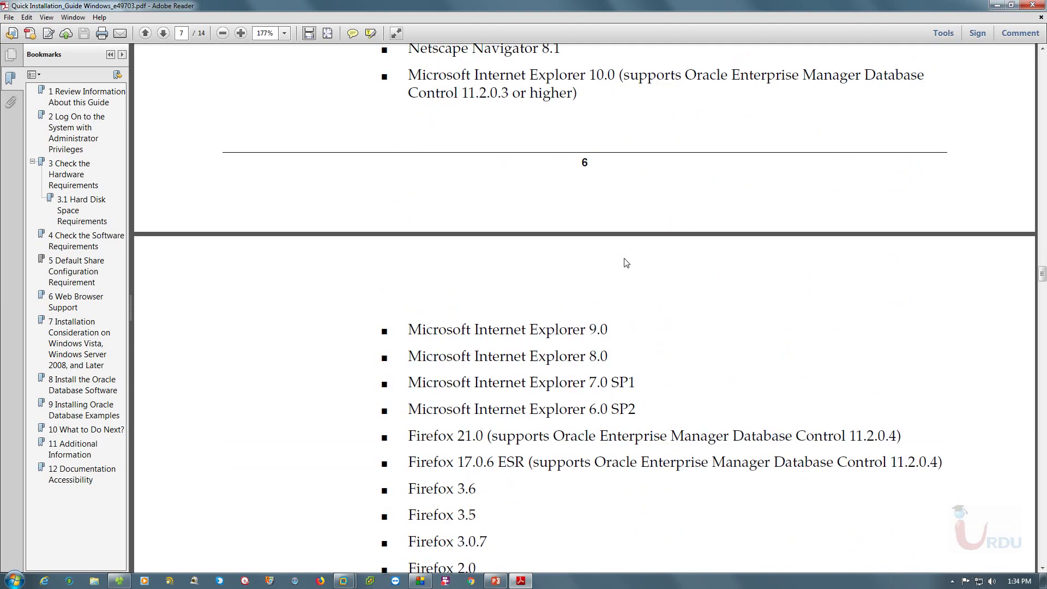
{"action": "scroll", "coordinate": [485, 330], "scroll_direction": "down", "scroll_amount": 3}
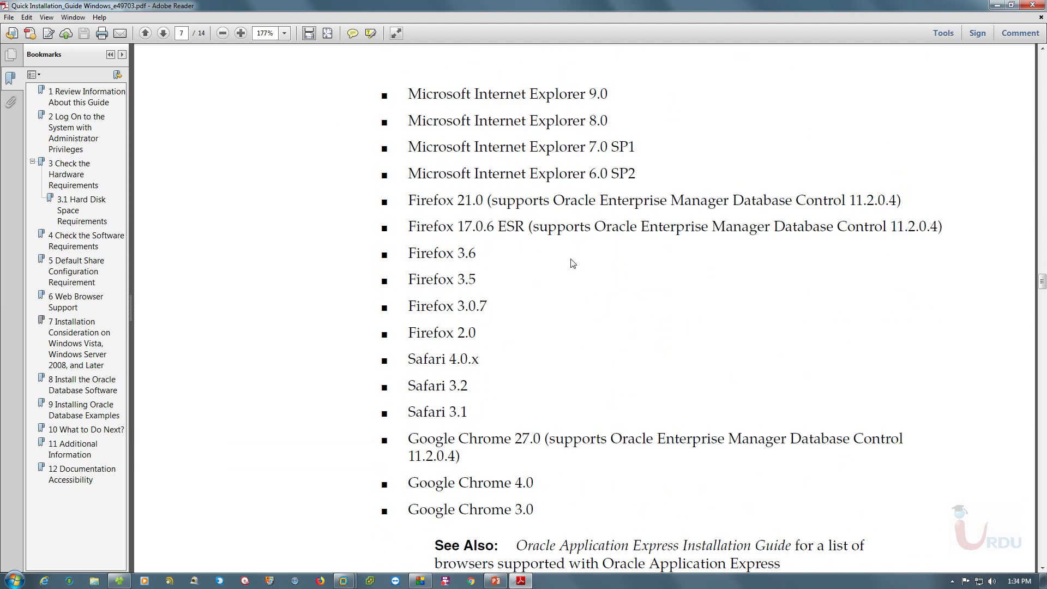
{"action": "scroll", "coordinate": [573, 263], "scroll_direction": "down", "scroll_amount": 5}
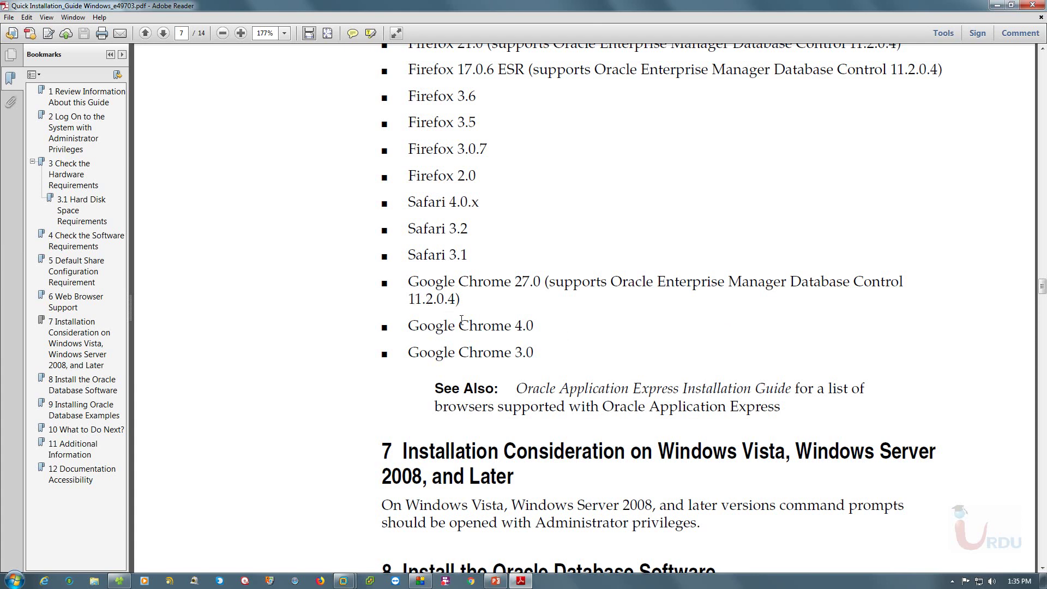
{"action": "left_click_drag", "start_coordinate": [457, 301], "coordinate": [408, 300]}
{"action": "left_click", "coordinate": [578, 293]}
{"action": "scroll", "coordinate": [615, 300], "scroll_direction": "down", "scroll_amount": 8}
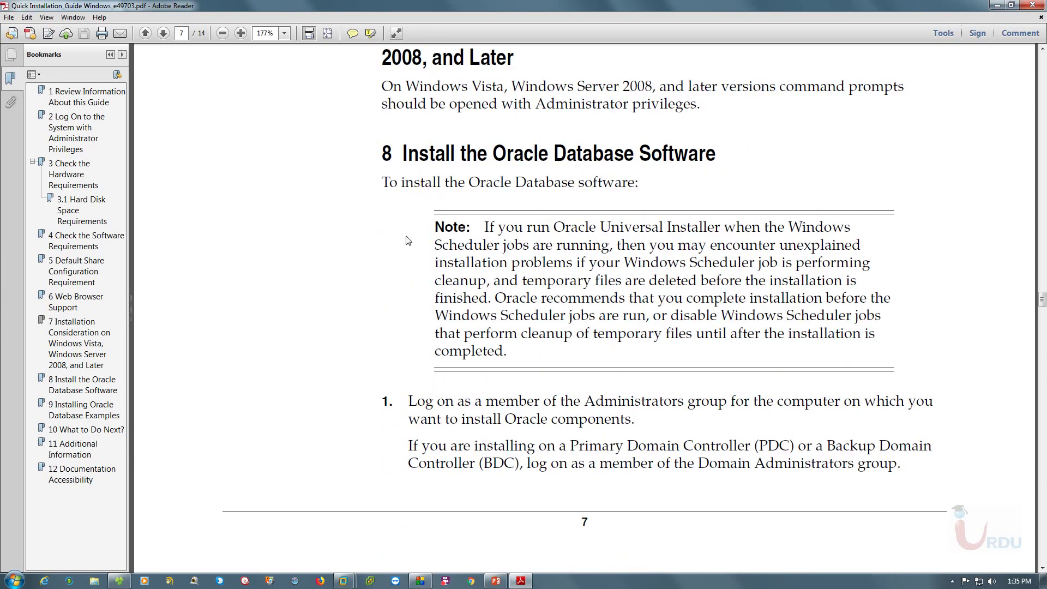
Skim the Install the Oracle Database Software section through to the Typical Install Configuration entry on page 11
{"action": "scroll", "coordinate": [432, 184], "scroll_direction": "down", "scroll_amount": 15}
{"action": "scroll", "coordinate": [439, 256], "scroll_direction": "down", "scroll_amount": 18}
{"action": "scroll", "coordinate": [378, 249], "scroll_direction": "down", "scroll_amount": 20}
{"action": "scroll", "coordinate": [431, 249], "scroll_direction": "down", "scroll_amount": 20}
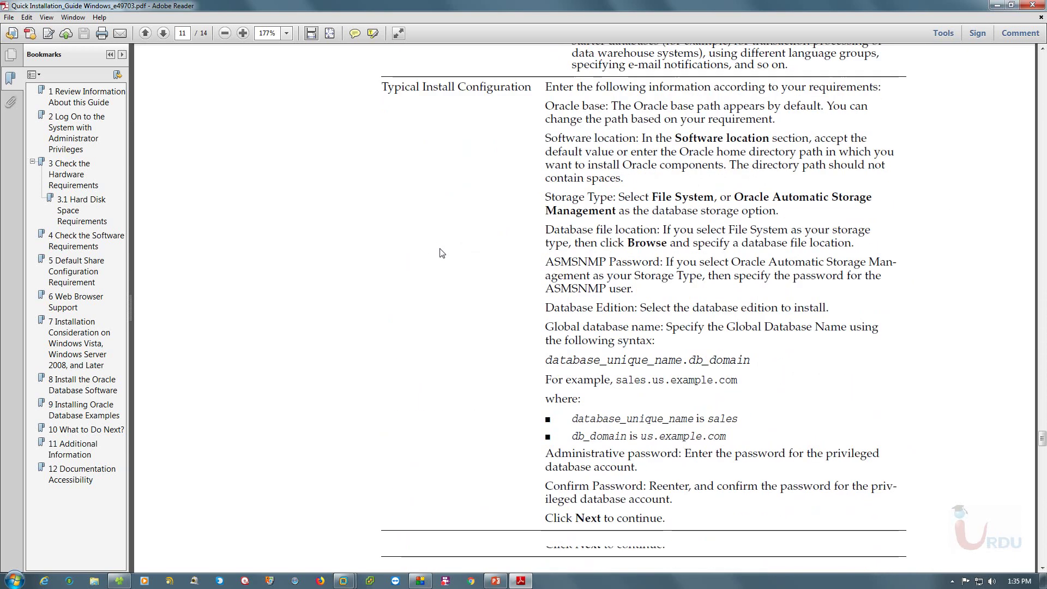
Switch from the installation guide to the WS-2012 virtual machine and sign in as Administrator with the account password
{"action": "scroll", "coordinate": [414, 267], "scroll_direction": "down", "scroll_amount": 12}
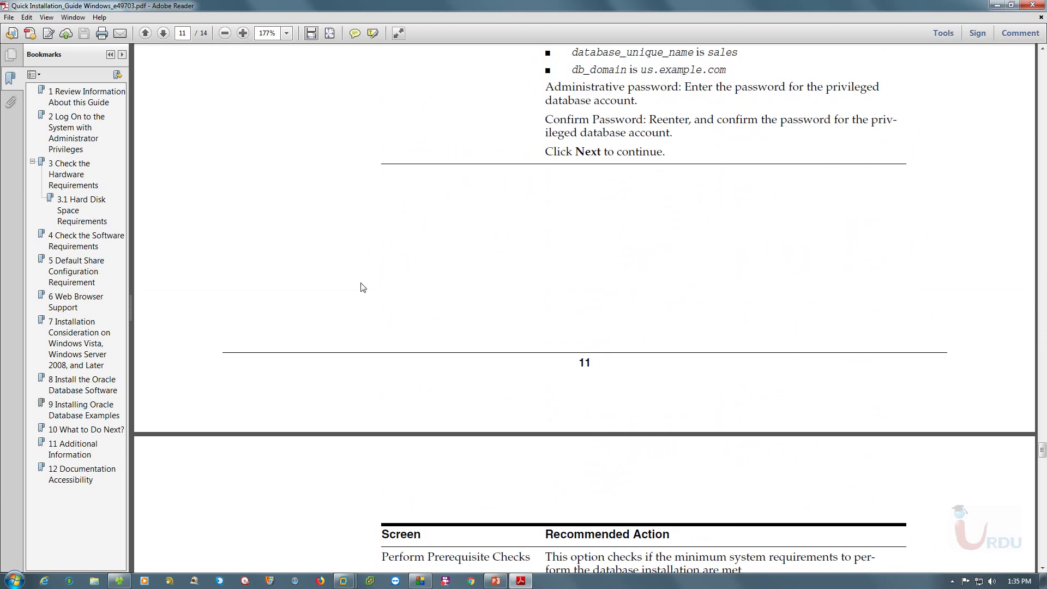
{"action": "left_click", "coordinate": [997, 5]}
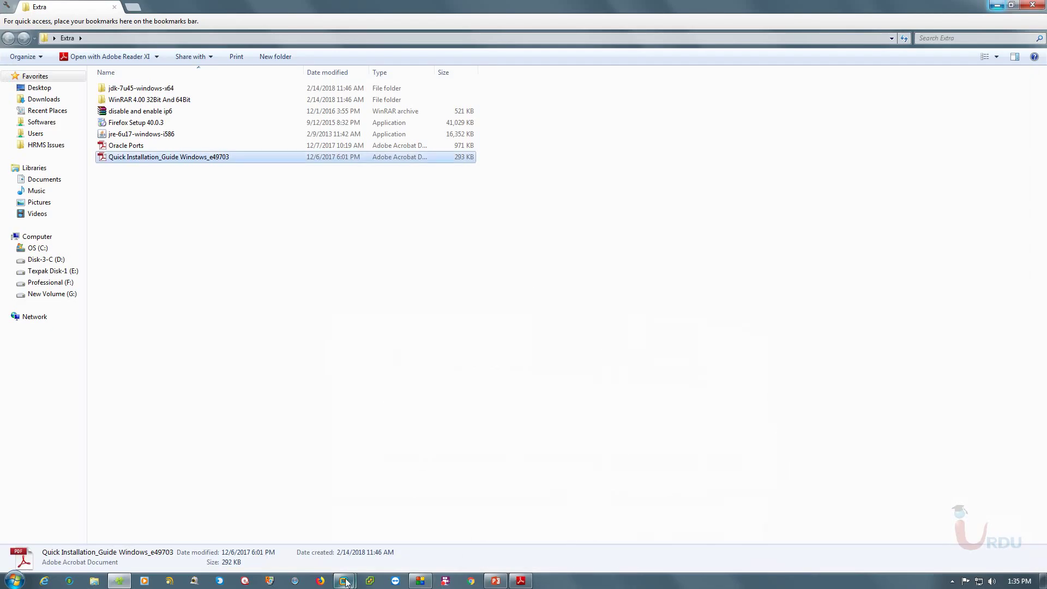
{"action": "mouse_move", "coordinate": [346, 582]}
{"action": "left_click", "coordinate": [404, 477]}
{"action": "right_click", "coordinate": [192, 46]}
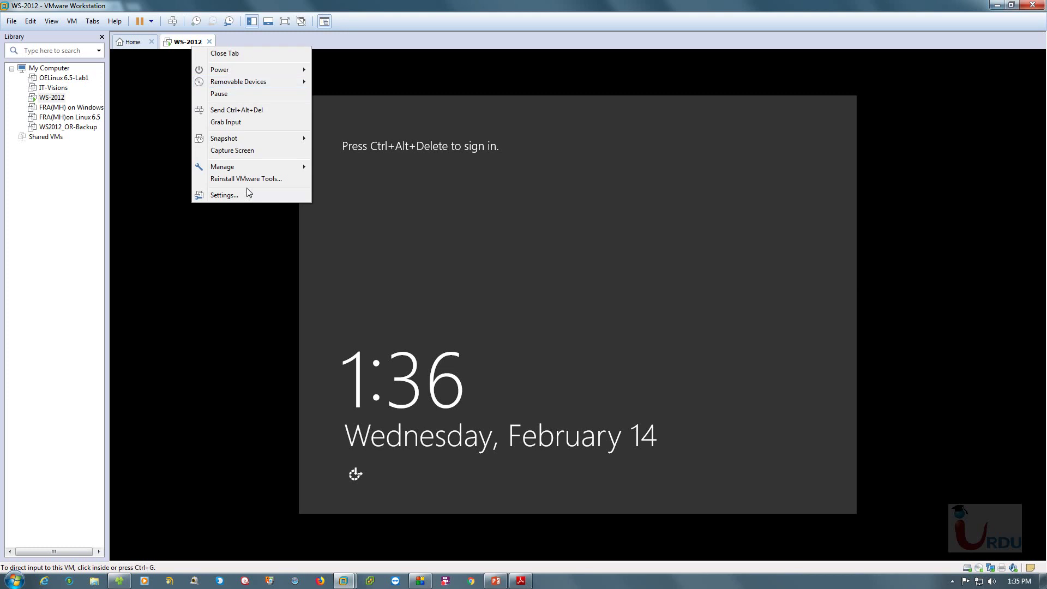
{"action": "left_click", "coordinate": [249, 111]}
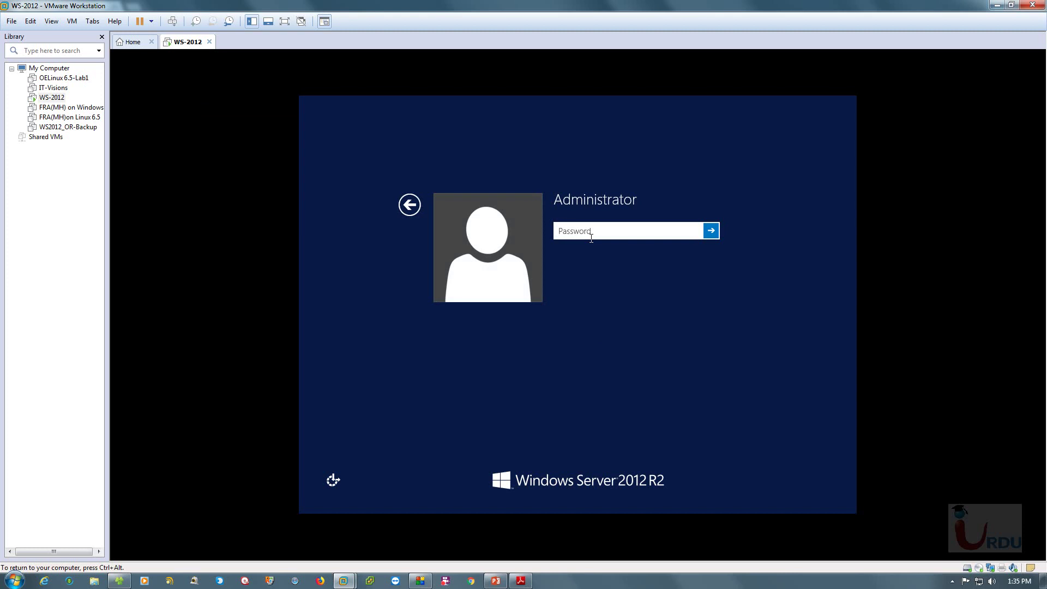
{"action": "type", "text": "••"}
{"action": "key", "text": "Return"}
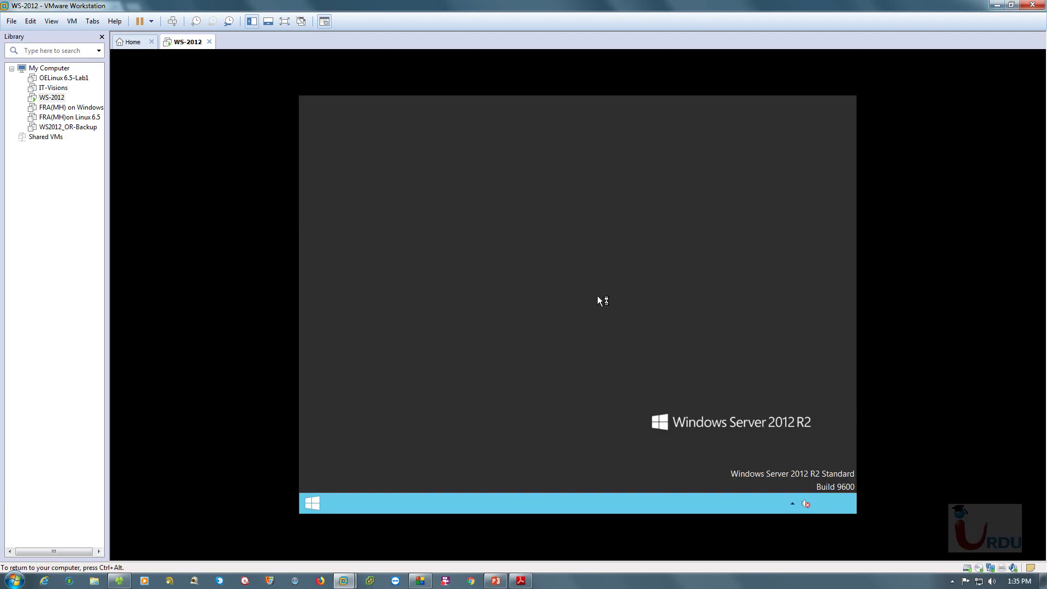
Open the Steps for Windows Settings file on the desktop, highlight step 2, Set Static IP address, and put the file away
{"action": "right_click", "coordinate": [597, 296]}
{"action": "left_click", "coordinate": [607, 299]}
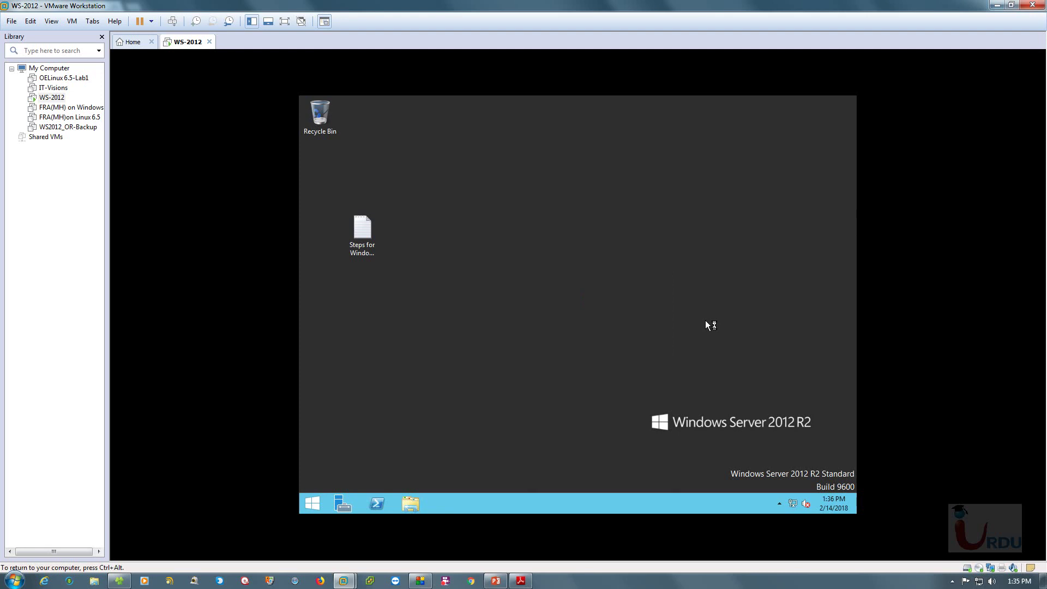
{"action": "double_click", "coordinate": [355, 234]}
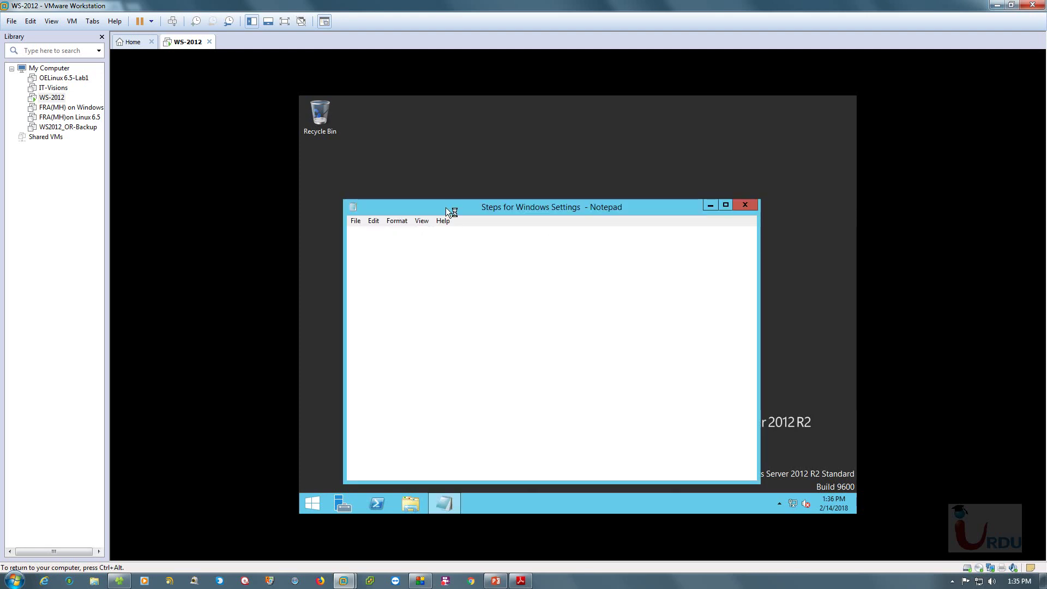
{"action": "left_click_drag", "start_coordinate": [490, 211], "coordinate": [481, 178]}
{"action": "left_click_drag", "start_coordinate": [380, 253], "coordinate": [480, 251]}
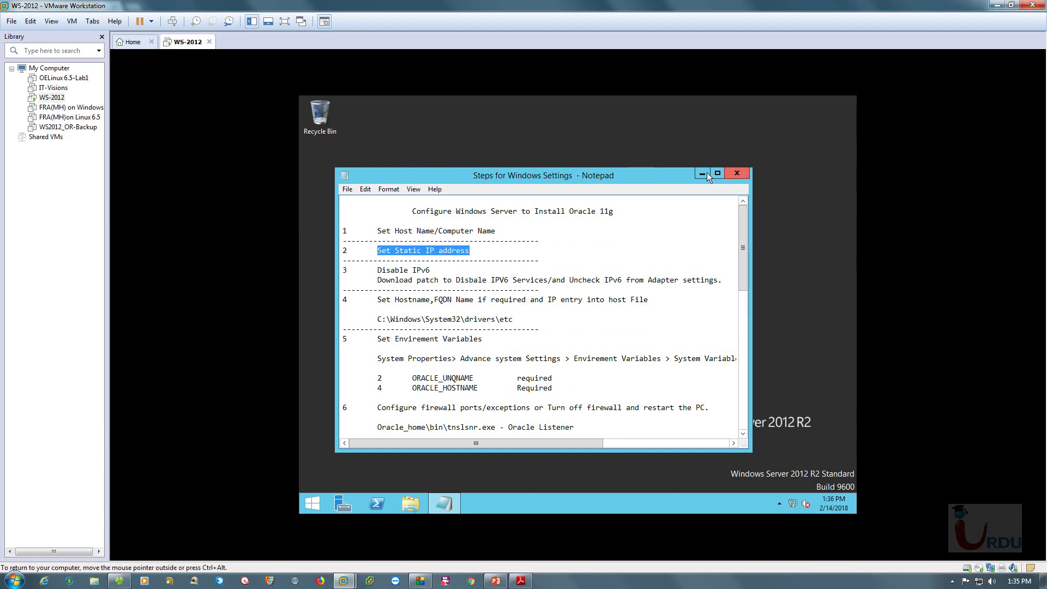
{"action": "left_click", "coordinate": [734, 175]}
{"action": "right_click", "coordinate": [430, 214]}
{"action": "left_click", "coordinate": [451, 205]}
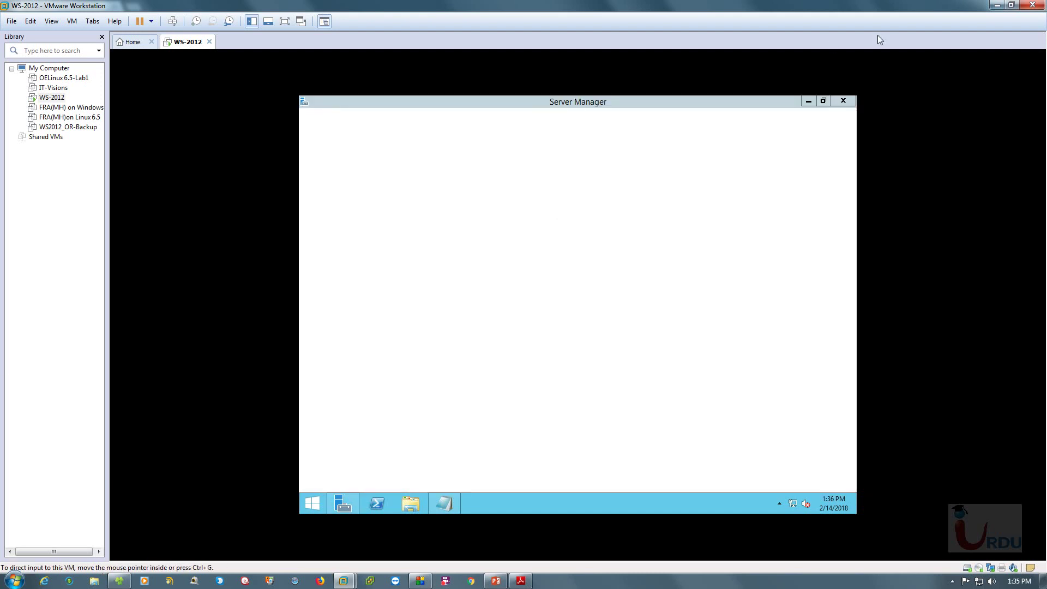
{"action": "right_click", "coordinate": [793, 503]}
{"action": "left_click", "coordinate": [791, 469]}
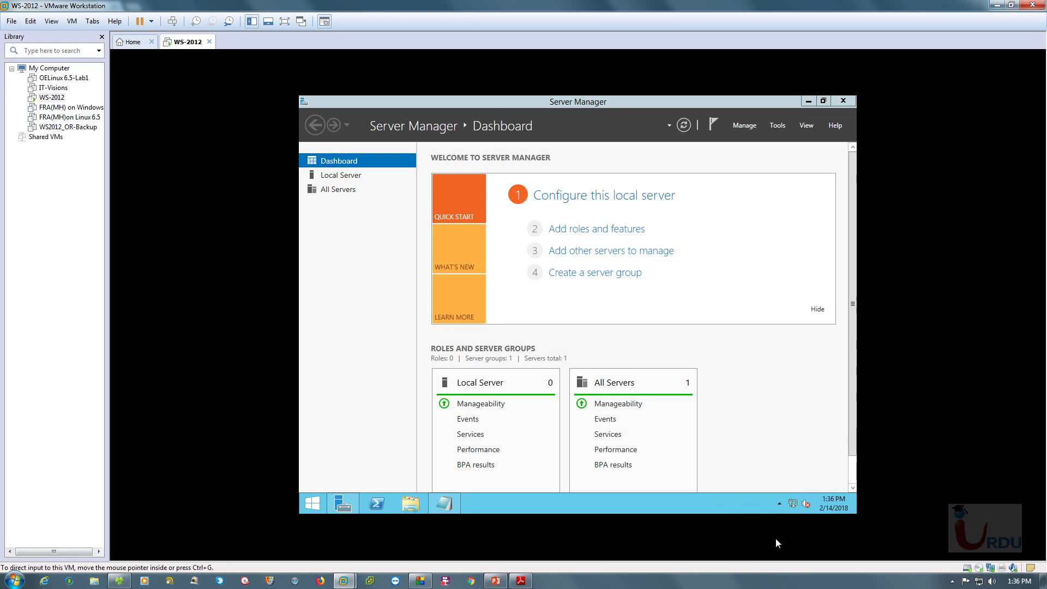
{"action": "right_click", "coordinate": [792, 502]}
{"action": "left_click", "coordinate": [789, 493]}
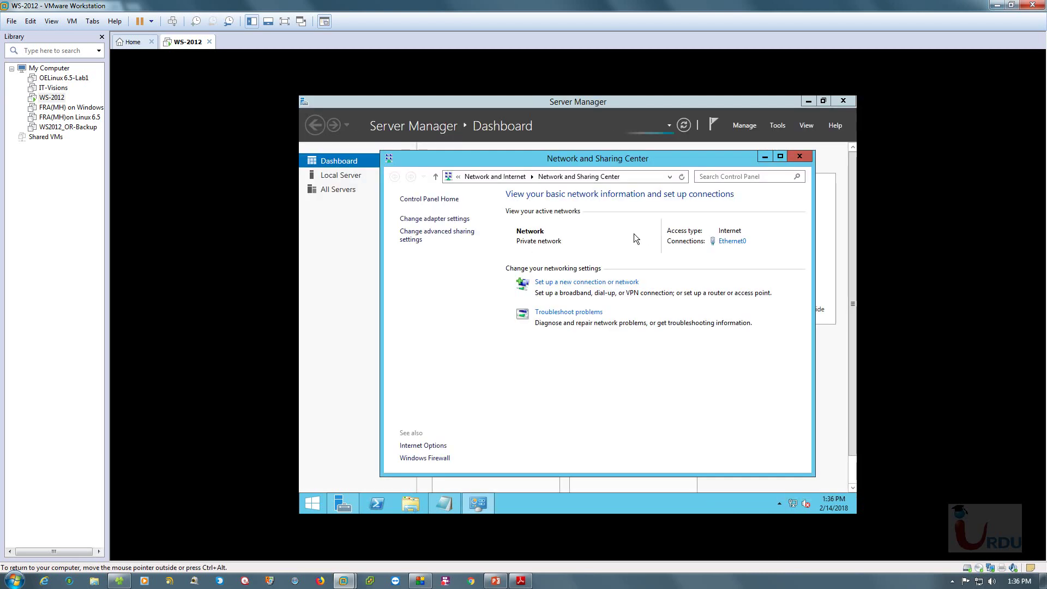
{"action": "left_click", "coordinate": [793, 158]}
Open Control Panel, list its items as small icons and open Network and Sharing Center
{"action": "left_click", "coordinate": [309, 503]}
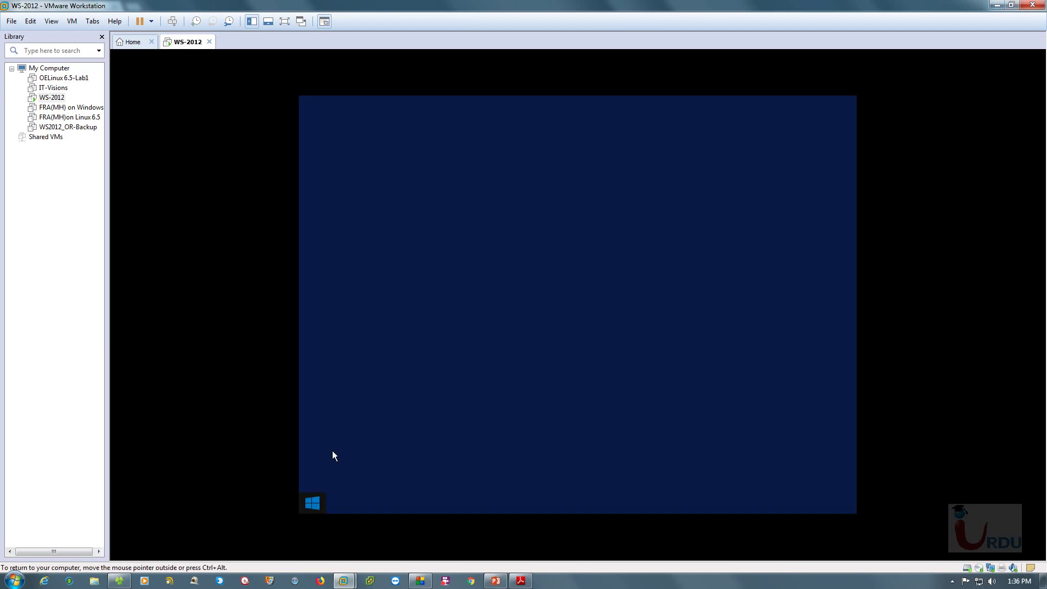
{"action": "key", "text": "Escape"}
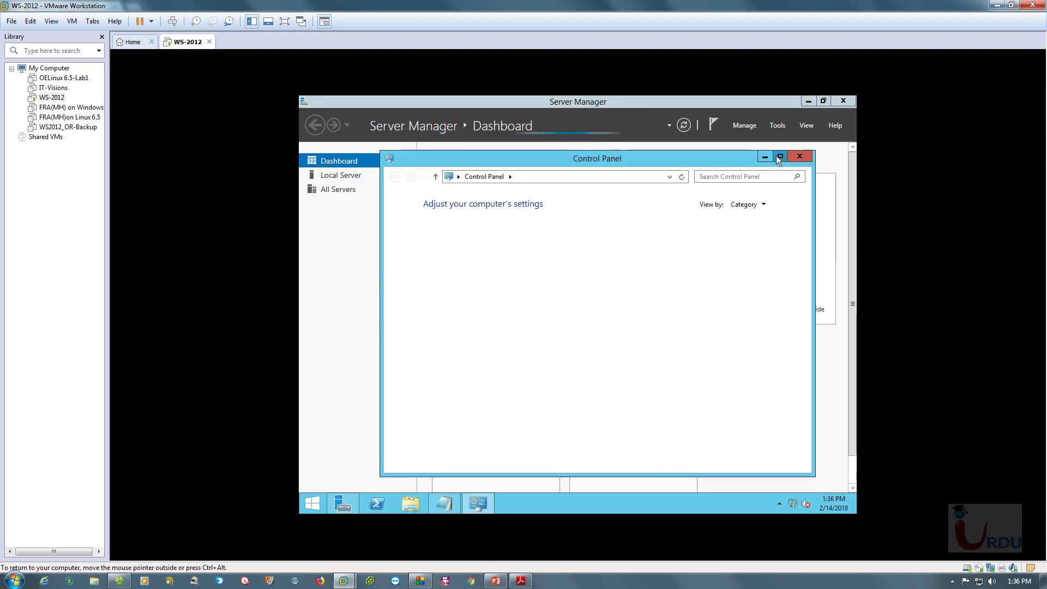
{"action": "left_click", "coordinate": [779, 157]}
{"action": "left_click", "coordinate": [759, 146]}
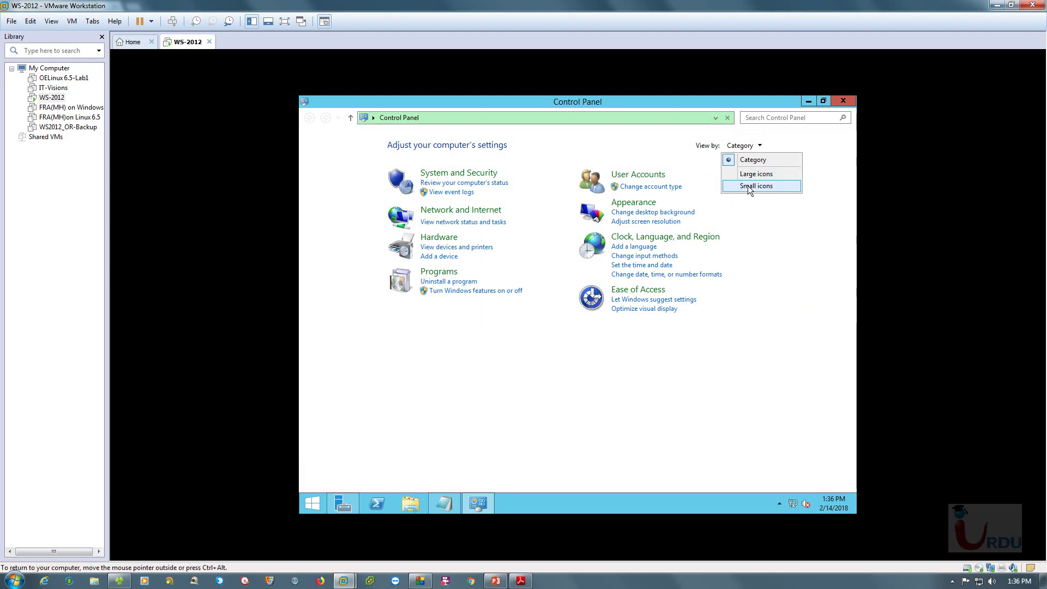
{"action": "left_click", "coordinate": [755, 186]}
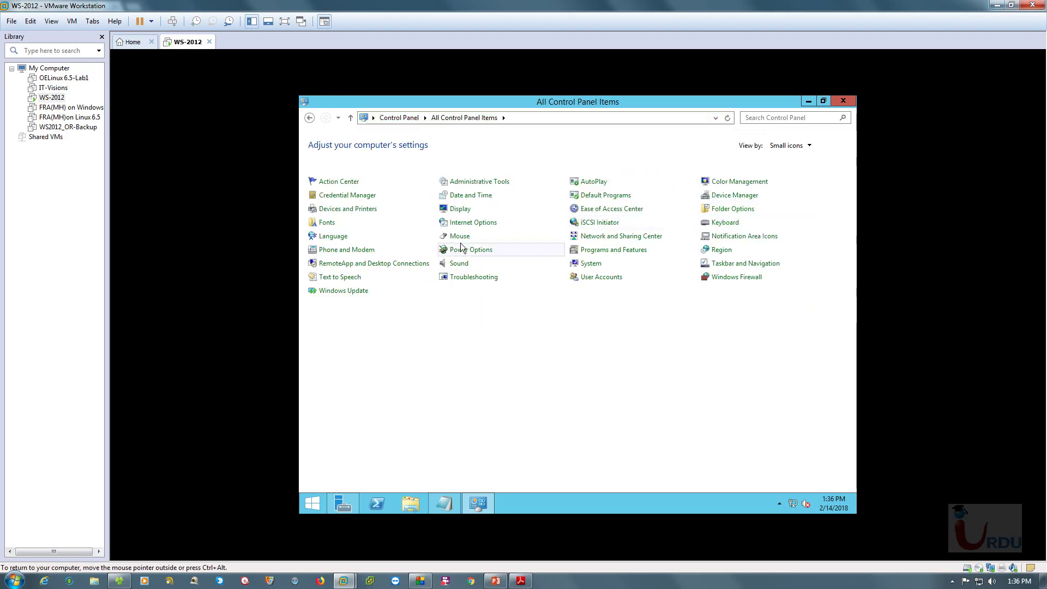
{"action": "left_click", "coordinate": [613, 244]}
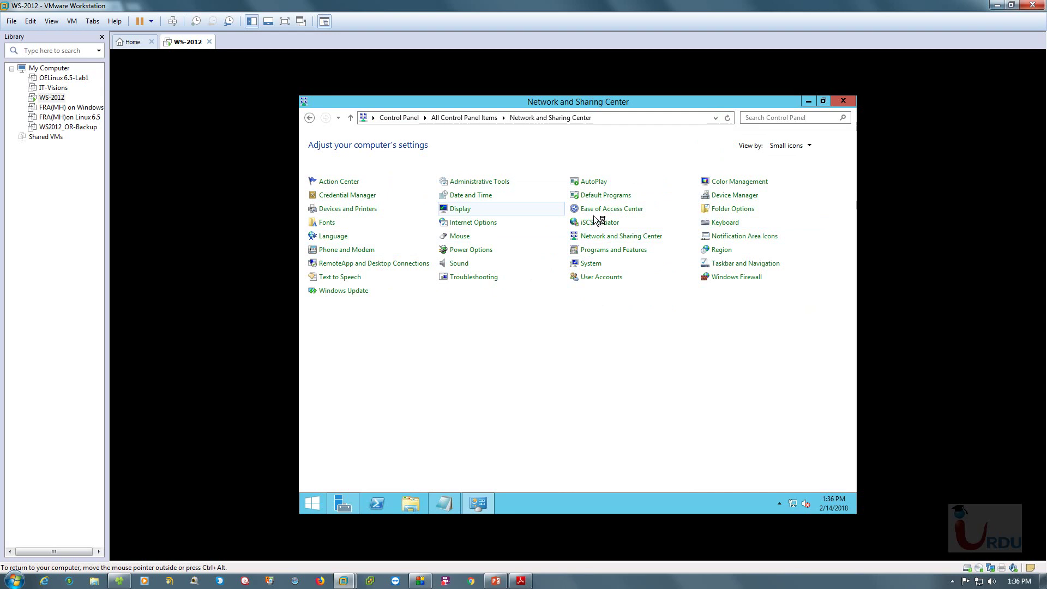
{"action": "left_click", "coordinate": [655, 183]}
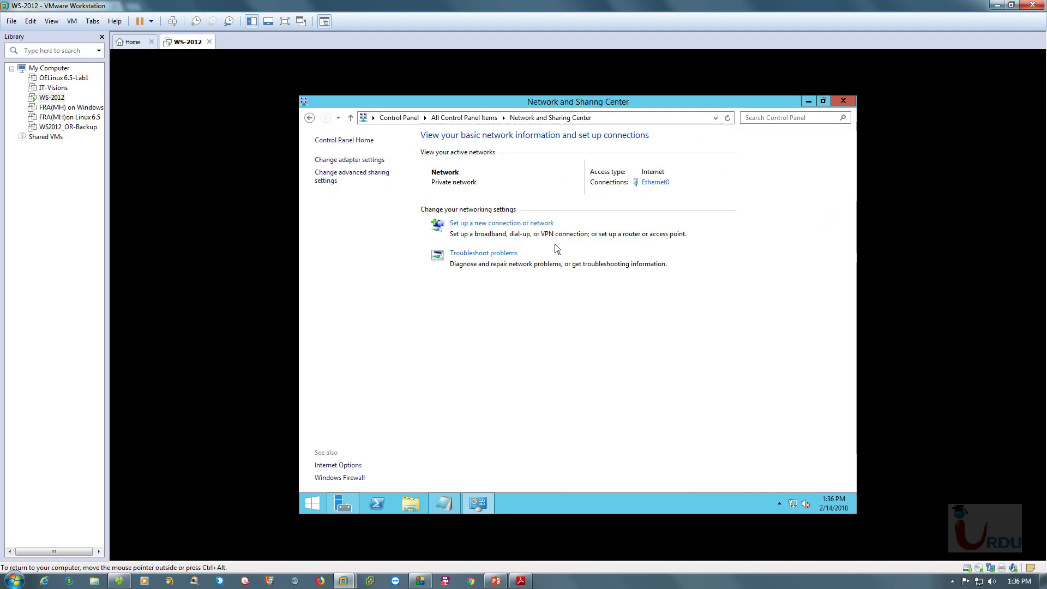
{"action": "left_click", "coordinate": [667, 187]}
Go back to Control Panel, switch it to Category view and reopen Network and Sharing Center
{"action": "left_click", "coordinate": [309, 118]}
{"action": "left_click", "coordinate": [797, 148]}
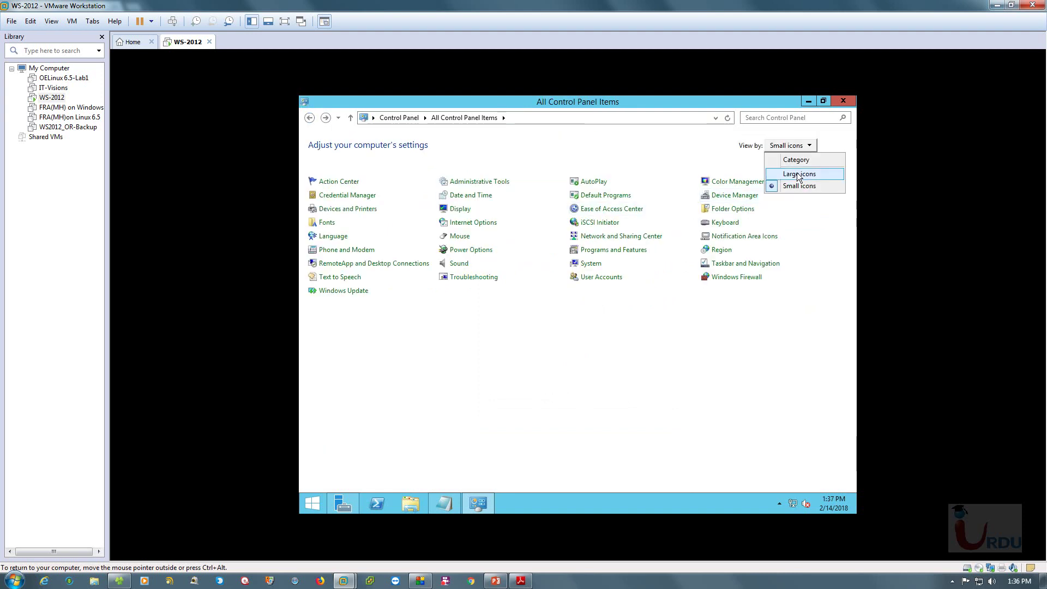
{"action": "left_click", "coordinate": [785, 146]}
{"action": "left_click", "coordinate": [797, 174]}
{"action": "left_click", "coordinate": [463, 222]}
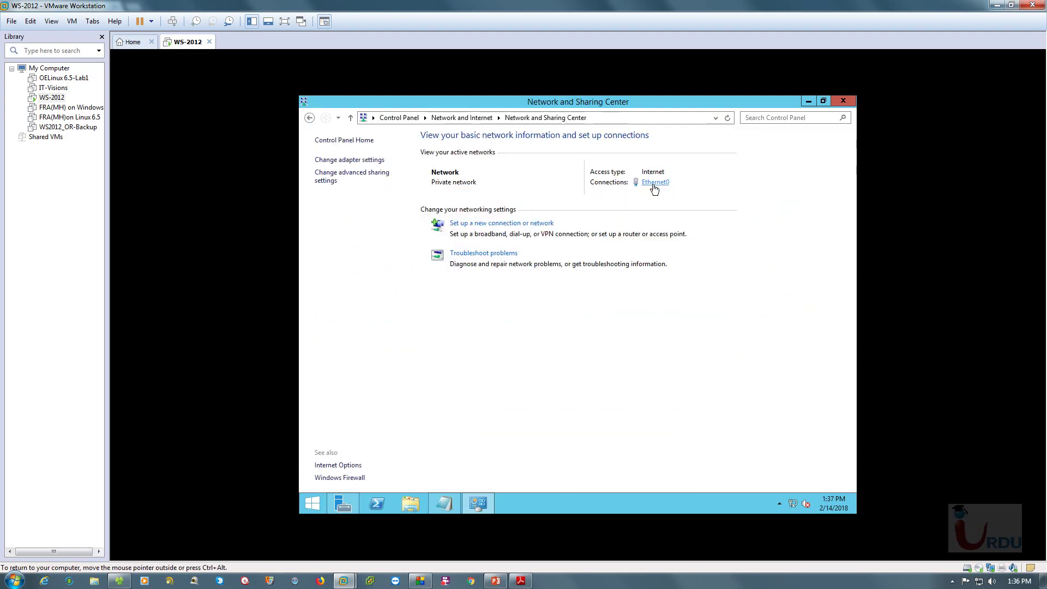
{"action": "right_click", "coordinate": [792, 504]}
{"action": "left_click", "coordinate": [733, 494]}
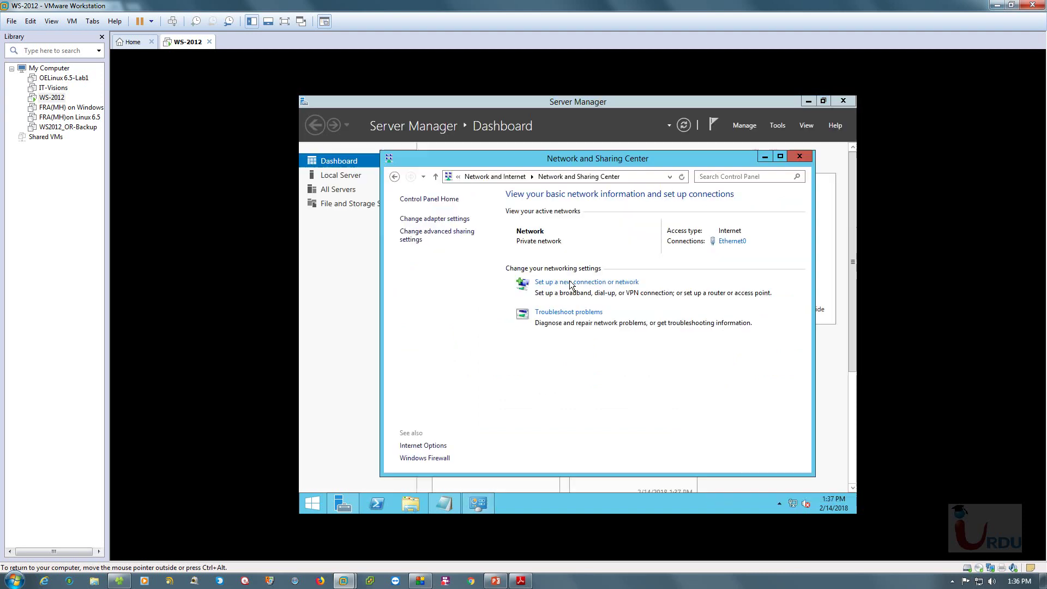
Review the Internet Protocol Version 4 settings of the Ethernet0 adapter and cancel out without changes
{"action": "left_click", "coordinate": [732, 241]}
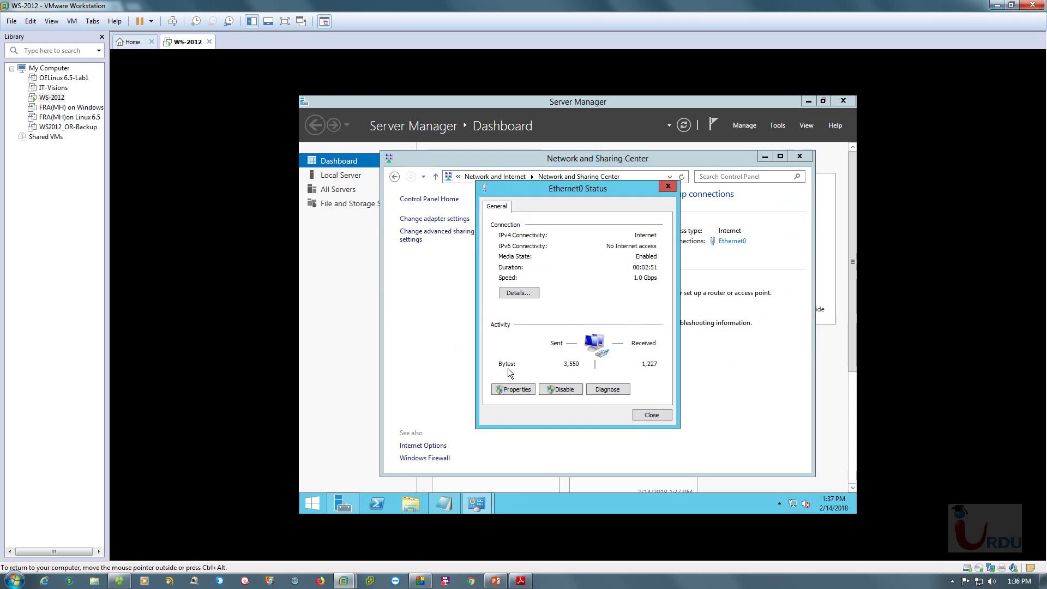
{"action": "left_click", "coordinate": [511, 390]}
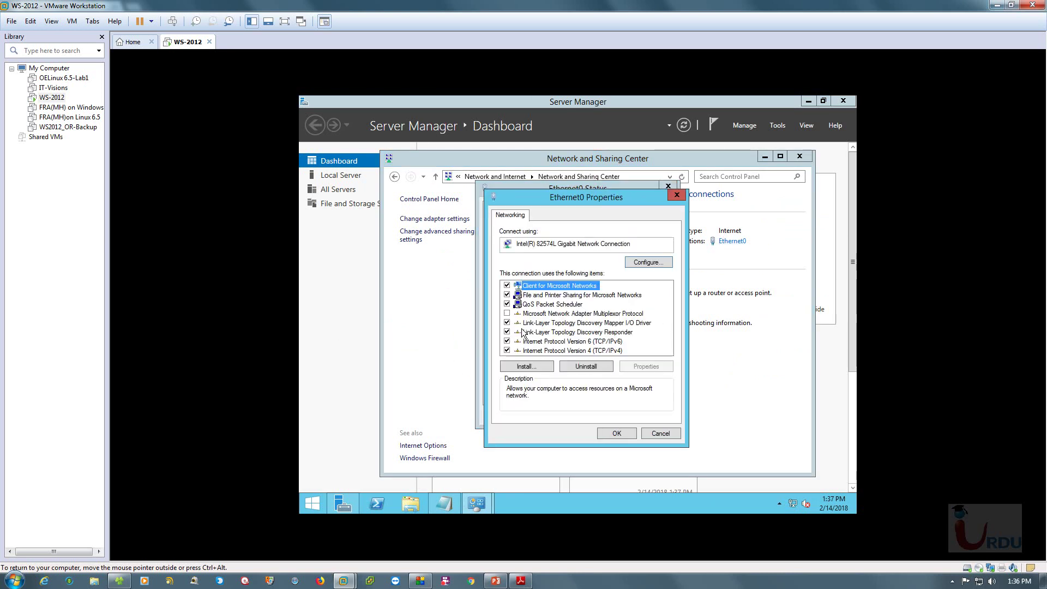
{"action": "left_click", "coordinate": [597, 350]}
{"action": "left_click", "coordinate": [626, 366]}
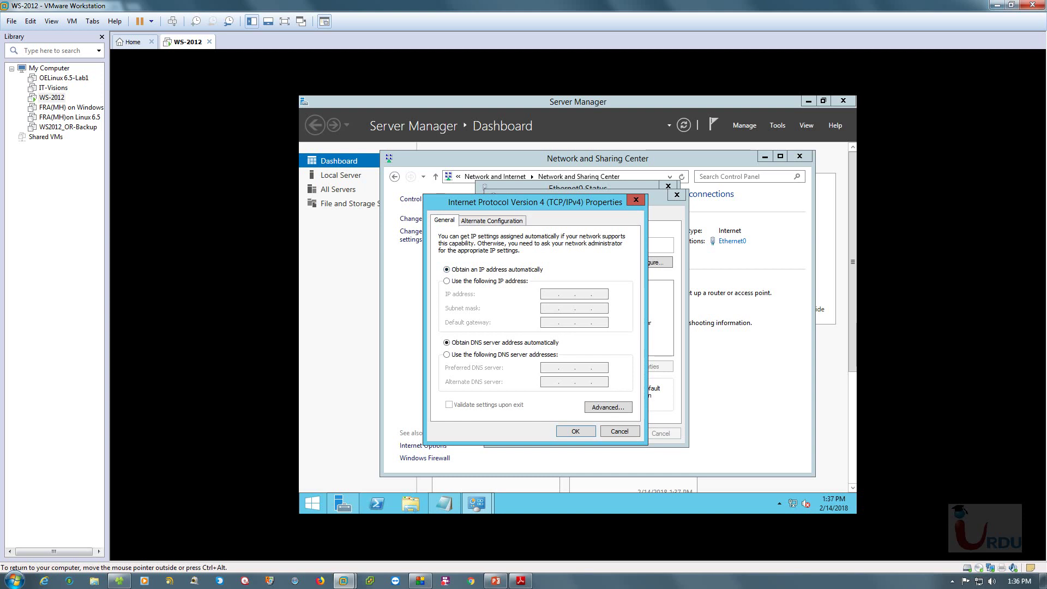
{"action": "left_click_drag", "start_coordinate": [523, 207], "coordinate": [493, 188]}
{"action": "left_click", "coordinate": [590, 411]}
{"action": "left_click", "coordinate": [660, 433]}
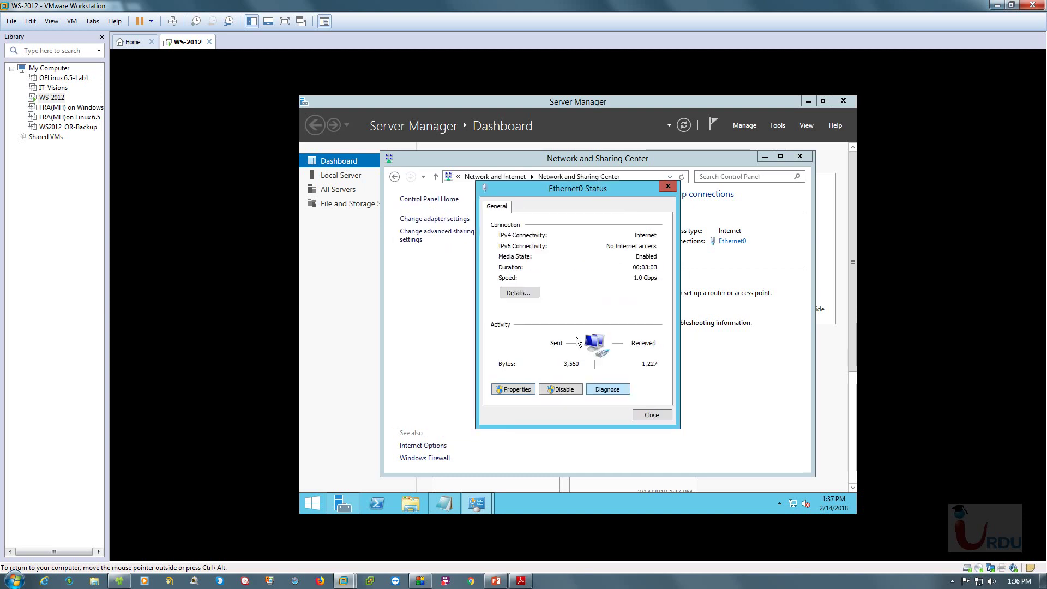
Examine the Ethernet0 connection details, including the IPv4 address and DHCP server entries, and close them
{"action": "left_click", "coordinate": [516, 290]}
{"action": "left_click", "coordinate": [565, 282]}
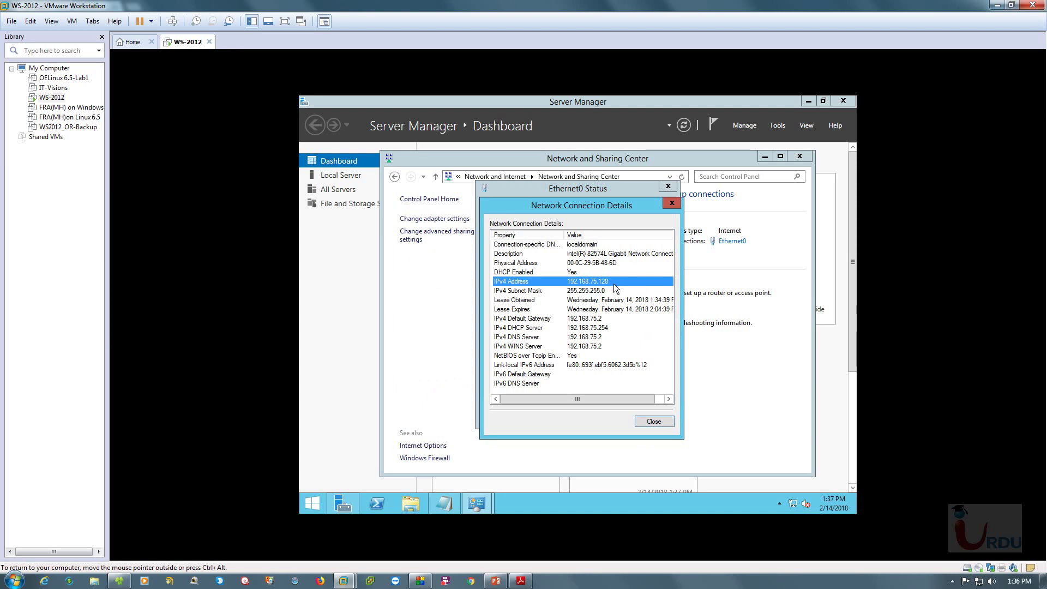
{"action": "left_click", "coordinate": [605, 309]}
{"action": "left_click", "coordinate": [594, 328]}
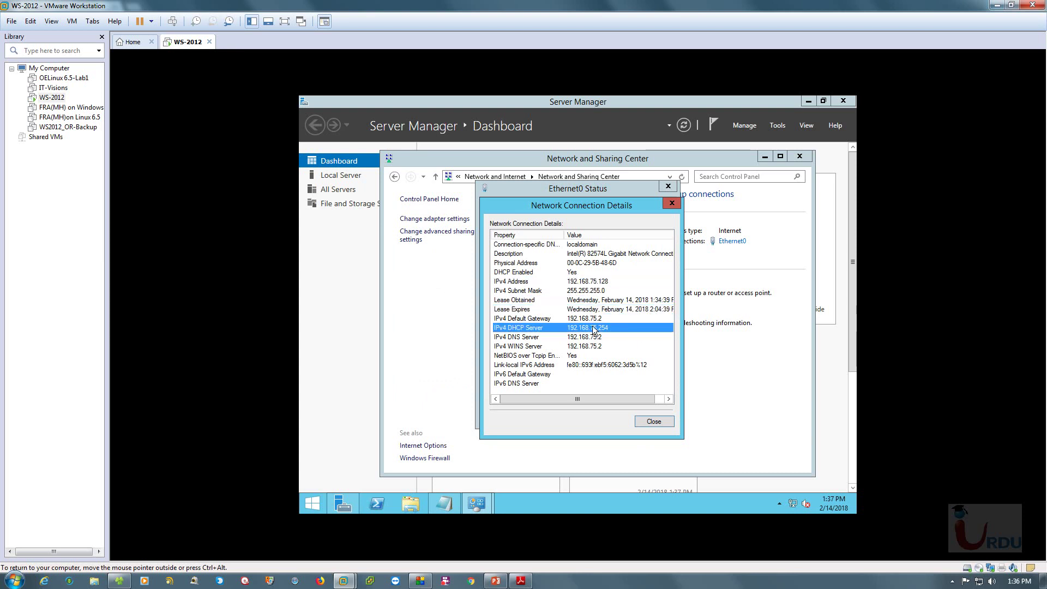
{"action": "left_click", "coordinate": [603, 355]}
{"action": "left_click", "coordinate": [661, 423]}
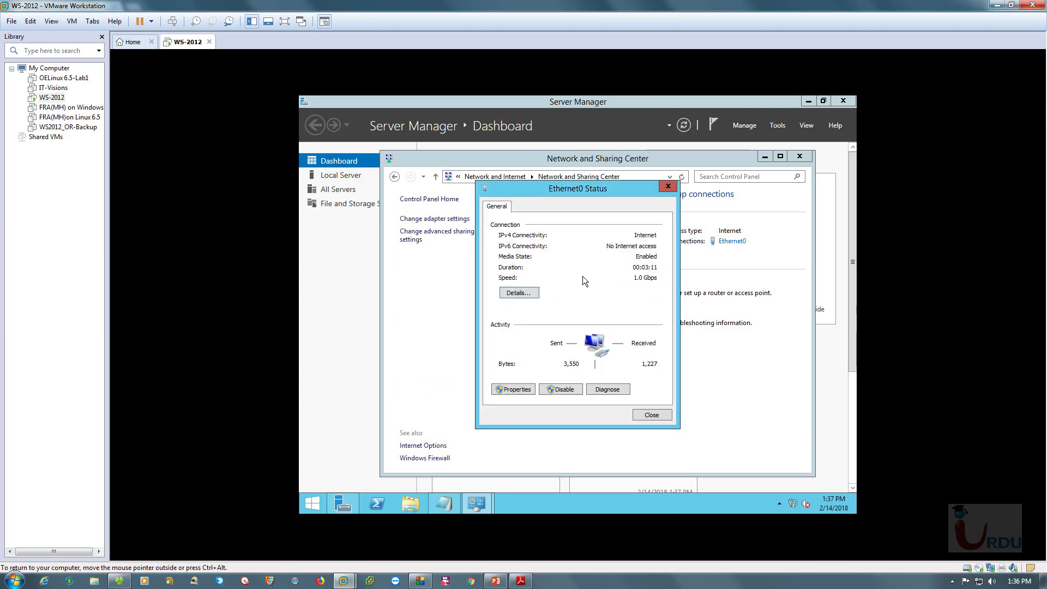
Open the Internet Protocol Version 4 (TCP/IPv4) properties of the Ethernet0 adapter
{"action": "left_click_drag", "start_coordinate": [613, 188], "coordinate": [569, 193]}
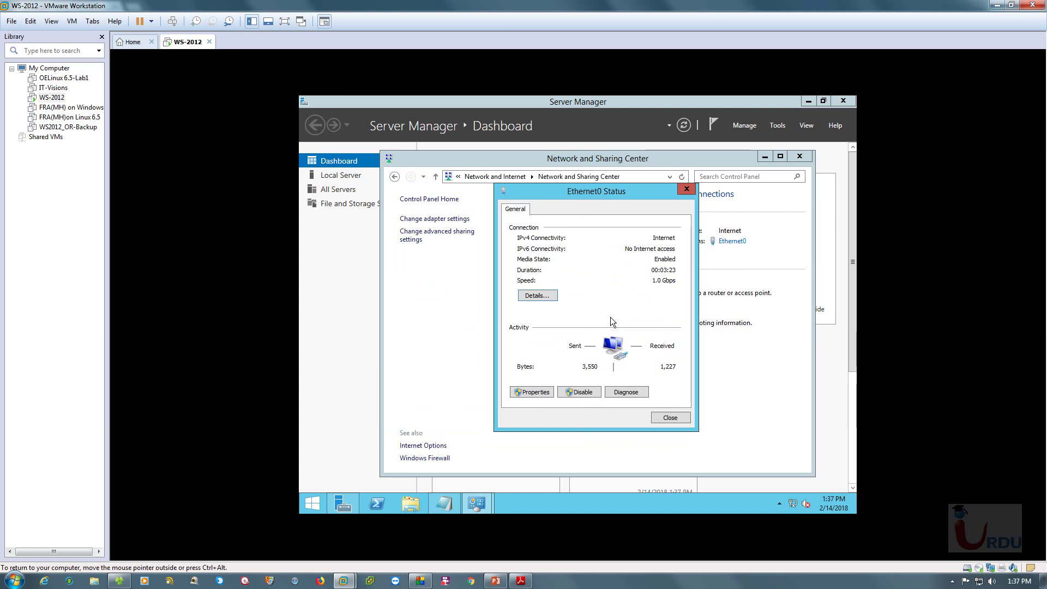
{"action": "left_click", "coordinate": [523, 397]}
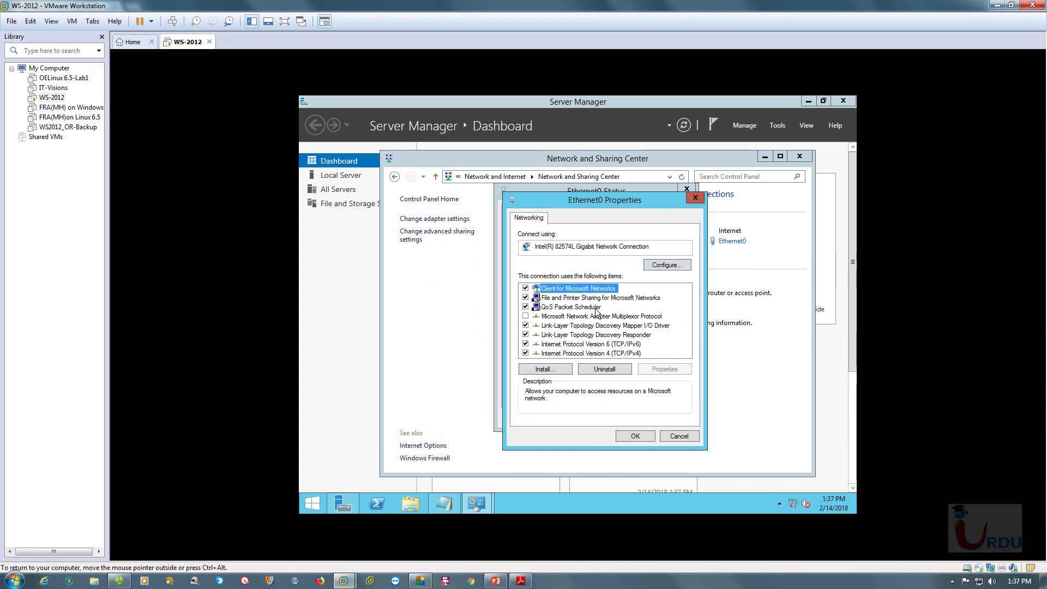
{"action": "left_click", "coordinate": [619, 354]}
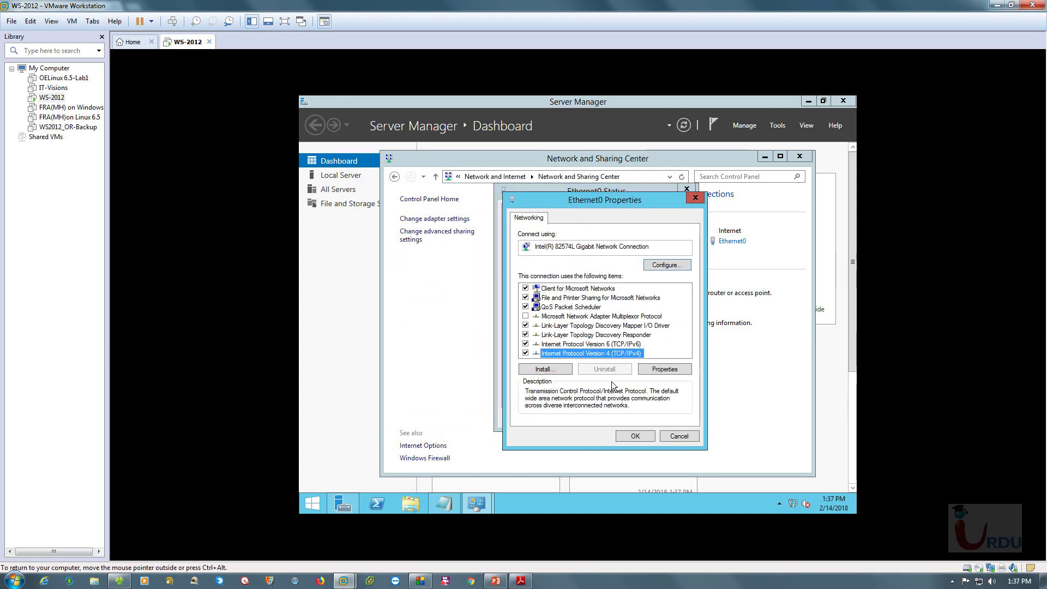
{"action": "left_click", "coordinate": [679, 371]}
{"action": "left_click_drag", "start_coordinate": [668, 238], "coordinate": [626, 218]}
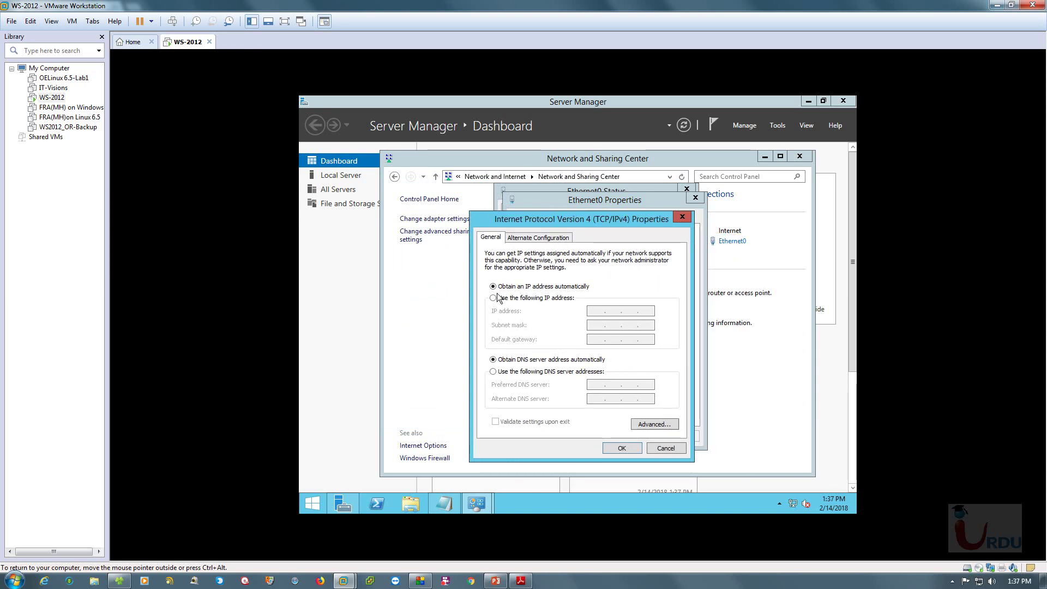
Assign the adapter the static IP address 172.16.31.104 with subnet mask 255.255.0.0
{"action": "left_click", "coordinate": [512, 299]}
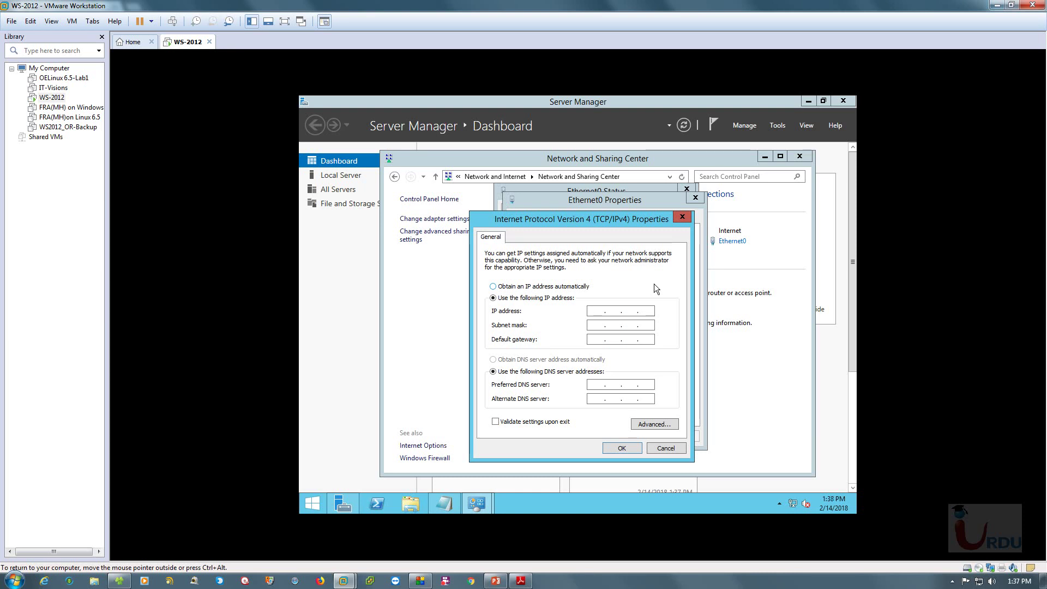
{"action": "type", "text": "172 . 16 . 31 . 104"}
{"action": "key", "text": "Tab"}
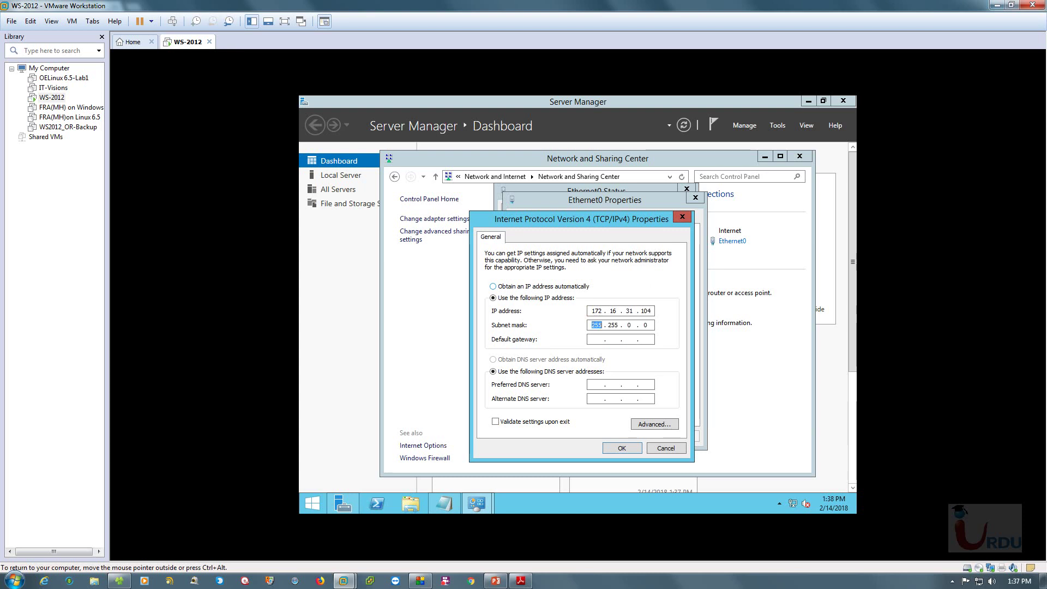
{"action": "left_click_drag", "start_coordinate": [596, 219], "coordinate": [545, 193]}
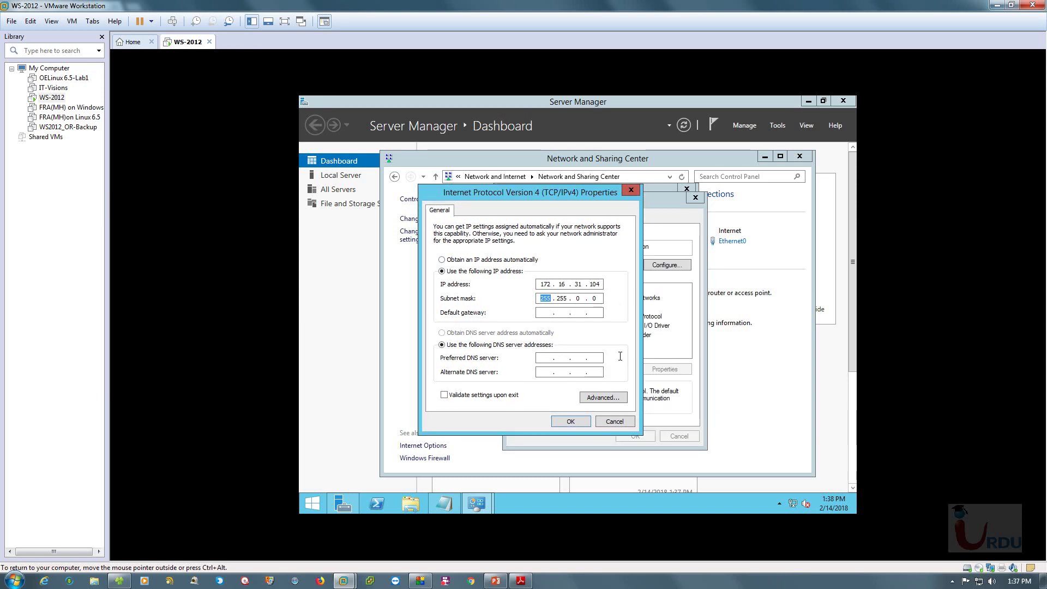
{"action": "left_click_drag", "start_coordinate": [530, 192], "coordinate": [506, 216]}
{"action": "key", "text": "Tab"}
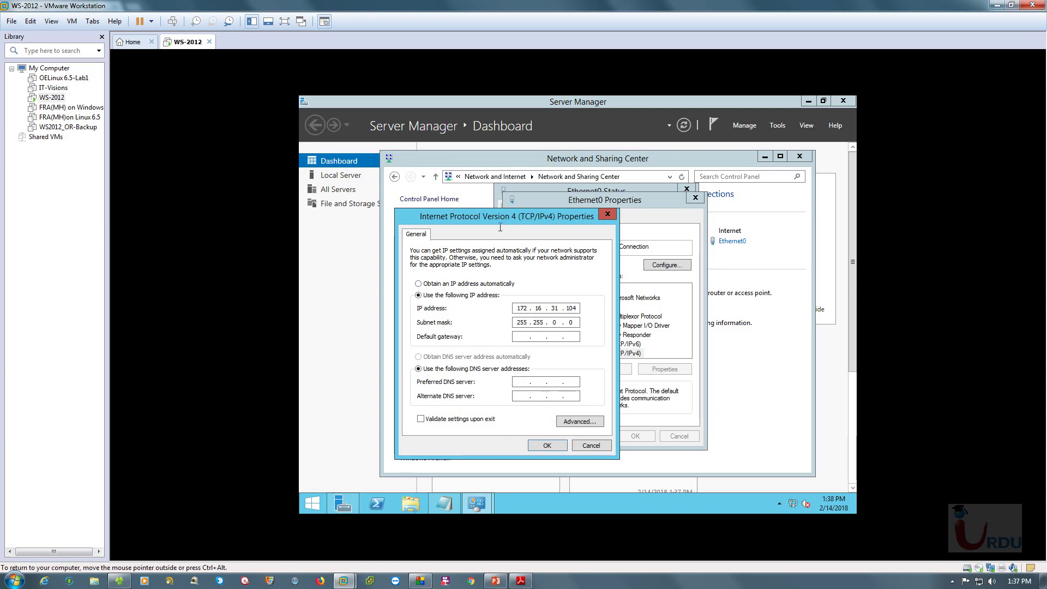
Set the preferred DNS server to 172.16.0.1, apply the IPv4 settings, and close the network windows
{"action": "left_click_drag", "start_coordinate": [507, 216], "coordinate": [465, 193]}
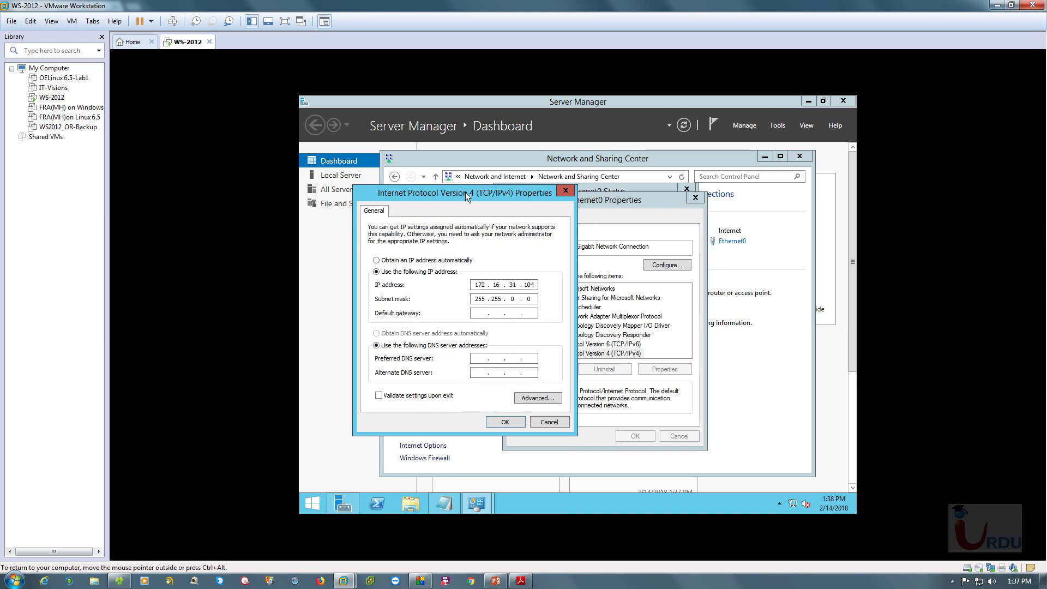
{"action": "left_click_drag", "start_coordinate": [465, 192], "coordinate": [558, 198]}
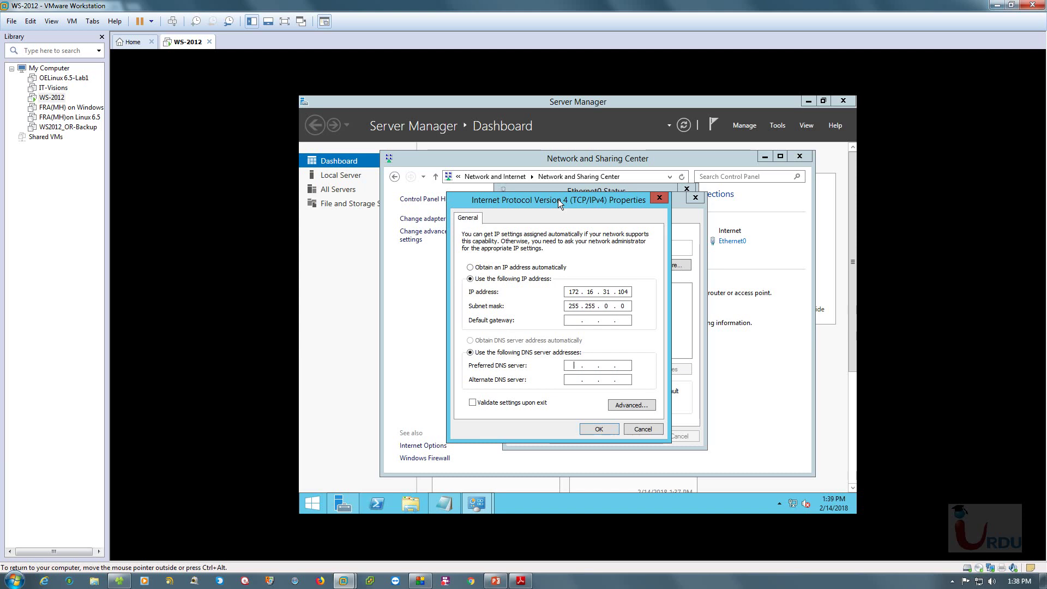
{"action": "type", "text": "172 . 16 . 0 . 1"}
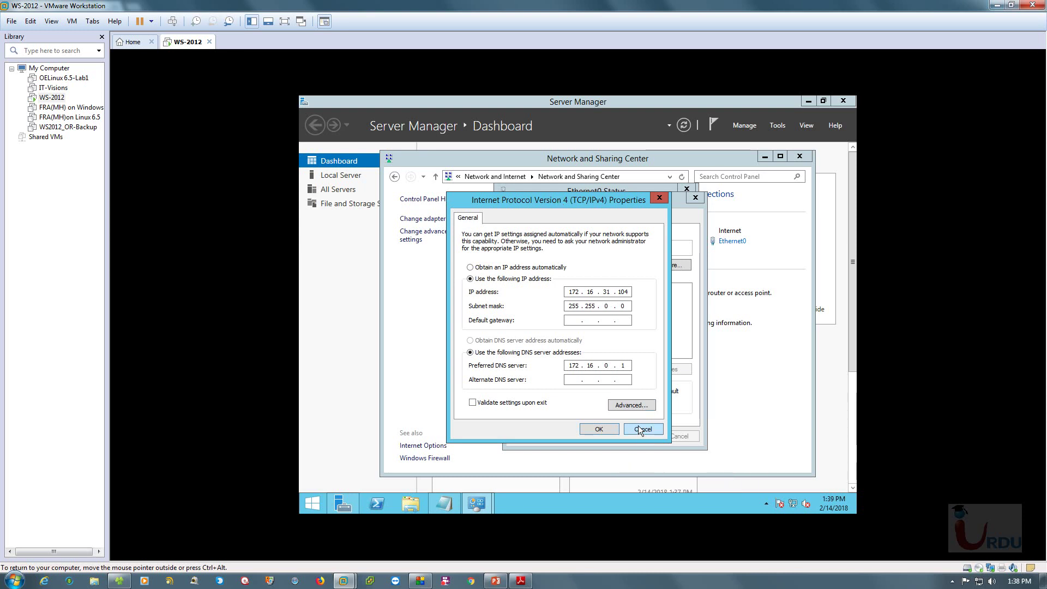
{"action": "left_click", "coordinate": [302, 492]}
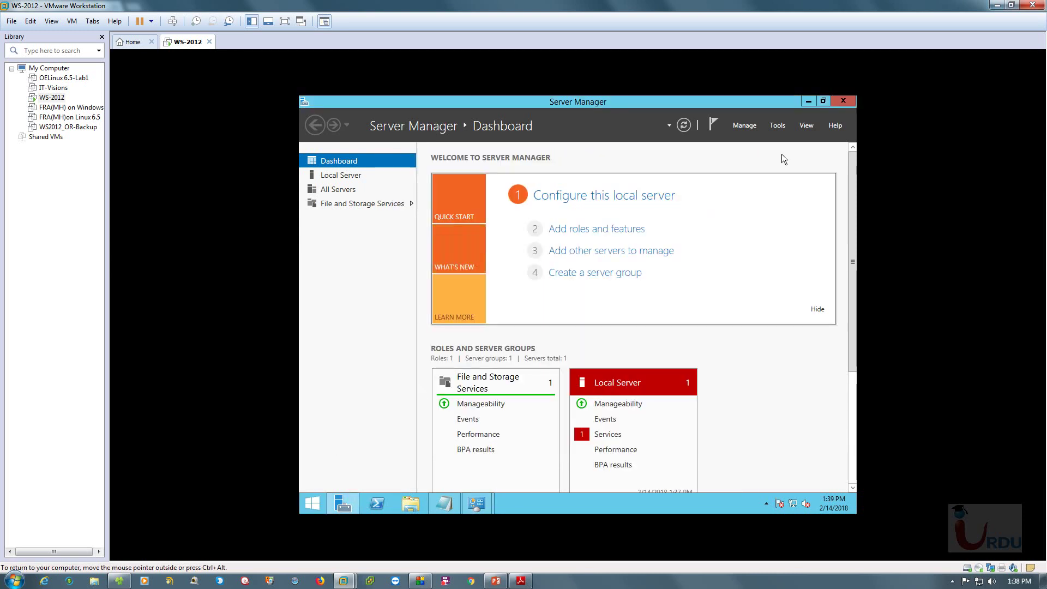
{"action": "left_click", "coordinate": [808, 101]}
{"action": "left_click", "coordinate": [599, 429]}
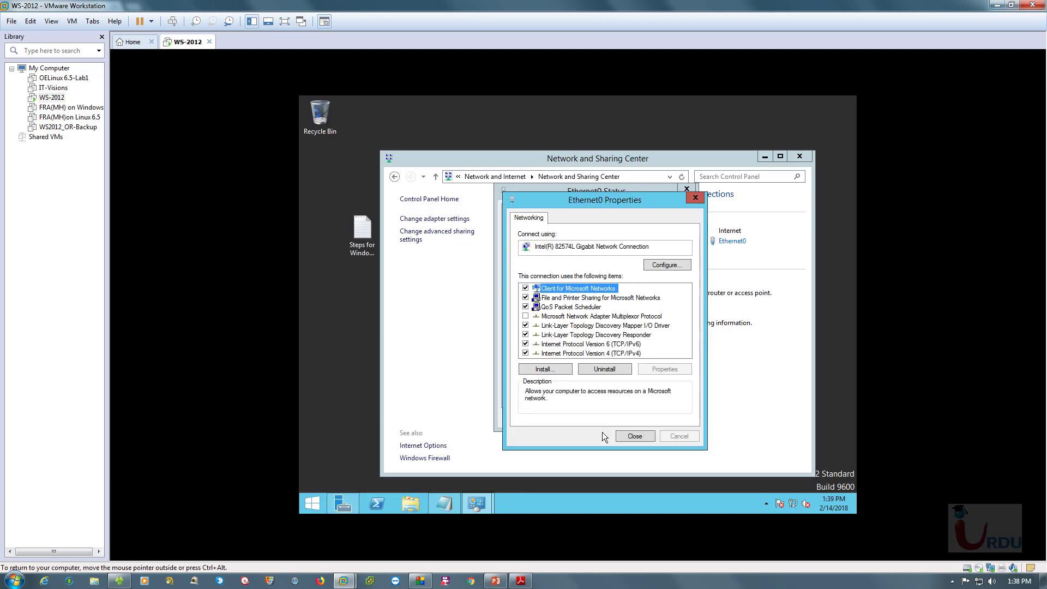
{"action": "left_click", "coordinate": [633, 436]}
{"action": "left_click", "coordinate": [670, 416]}
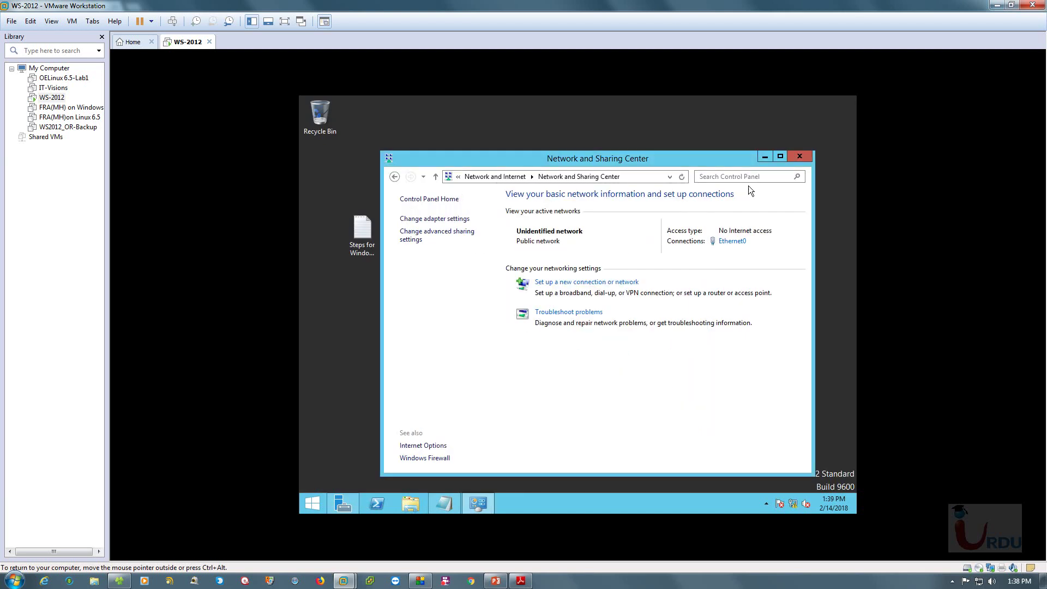
{"action": "key", "text": "alt+F4"}
Open the virtual machine's system information and bring up its Computer Name/Domain Changes settings
{"action": "left_click", "coordinate": [315, 508]}
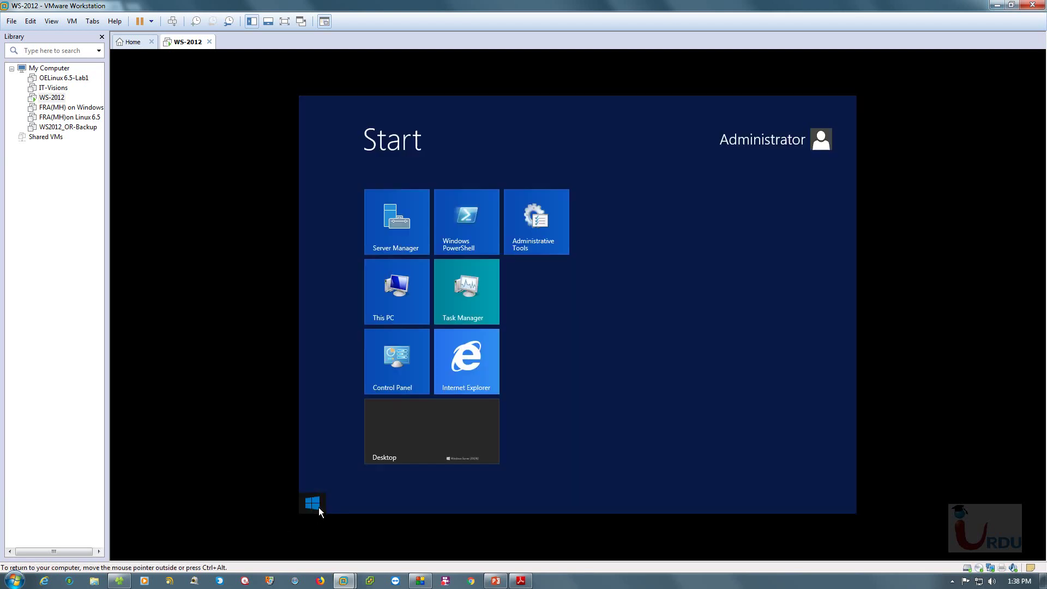
{"action": "right_click", "coordinate": [392, 308]}
{"action": "left_click", "coordinate": [433, 493]}
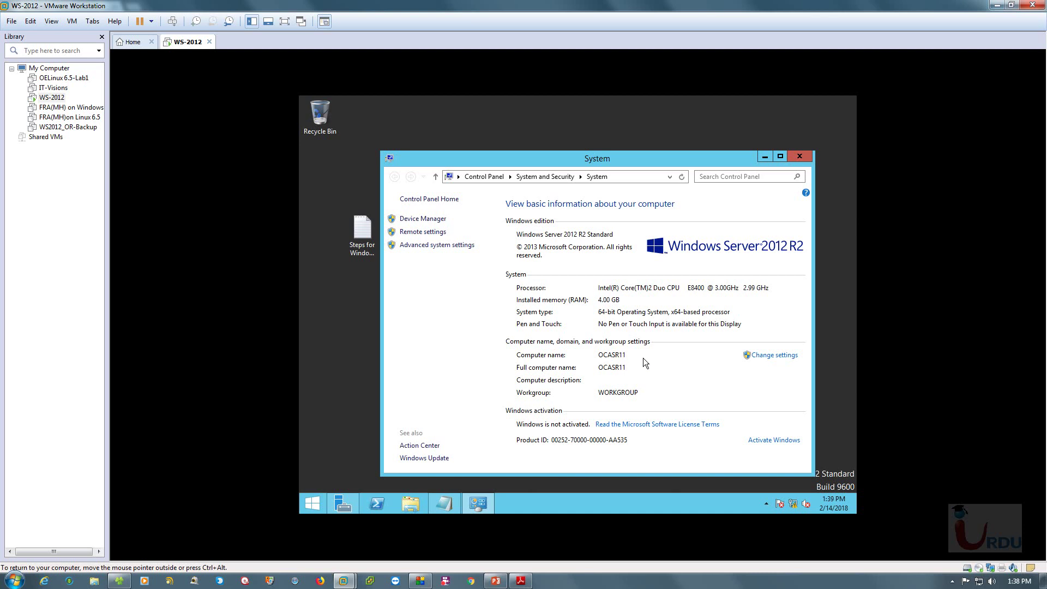
{"action": "left_click", "coordinate": [763, 357]}
{"action": "left_click", "coordinate": [582, 314]}
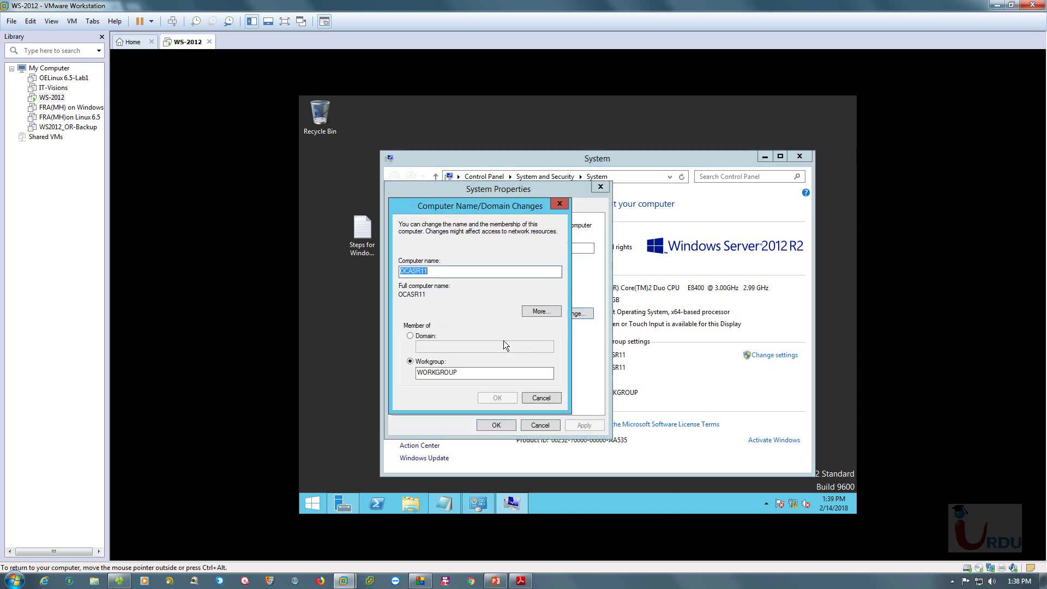
Enter uit.com as the computer's domain membership and cancel the change
{"action": "left_click", "coordinate": [411, 336]}
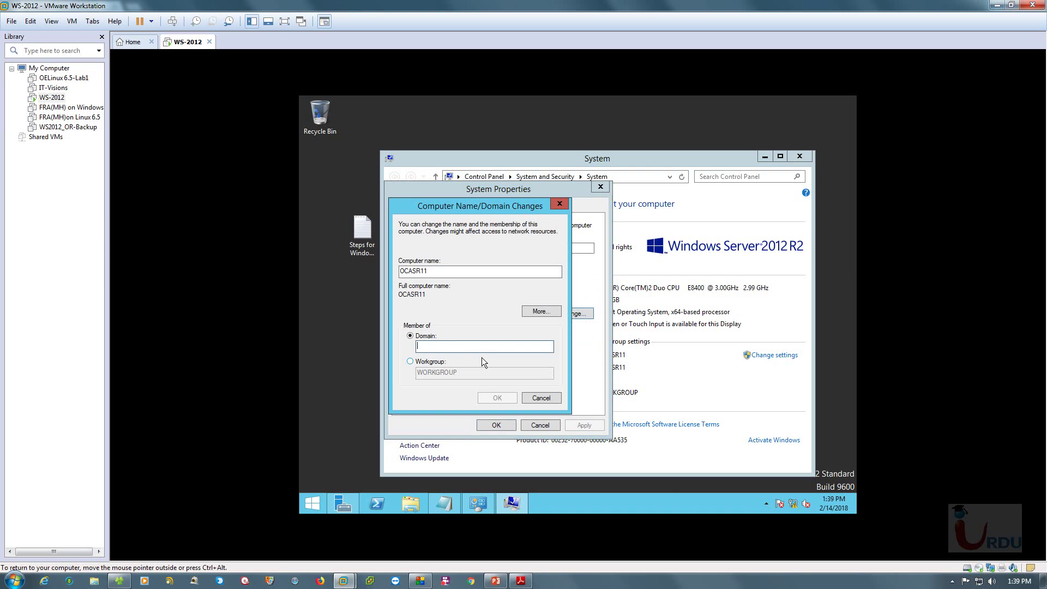
{"action": "type", "text": "uit.com"}
{"action": "key", "text": "BackSpace"}
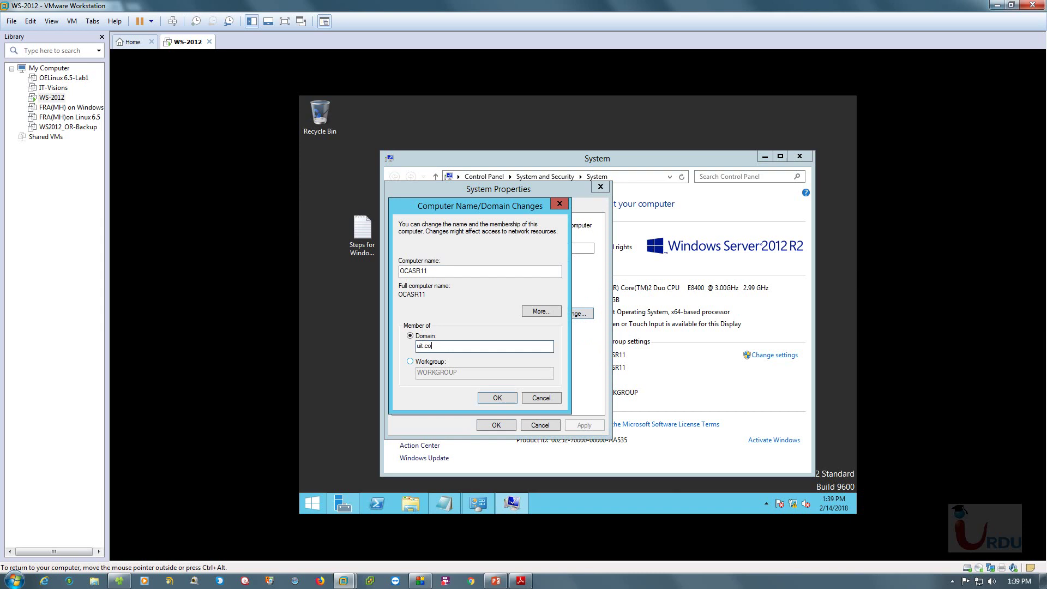
{"action": "type", "text": "m"}
{"action": "left_click_drag", "start_coordinate": [471, 204], "coordinate": [437, 188]}
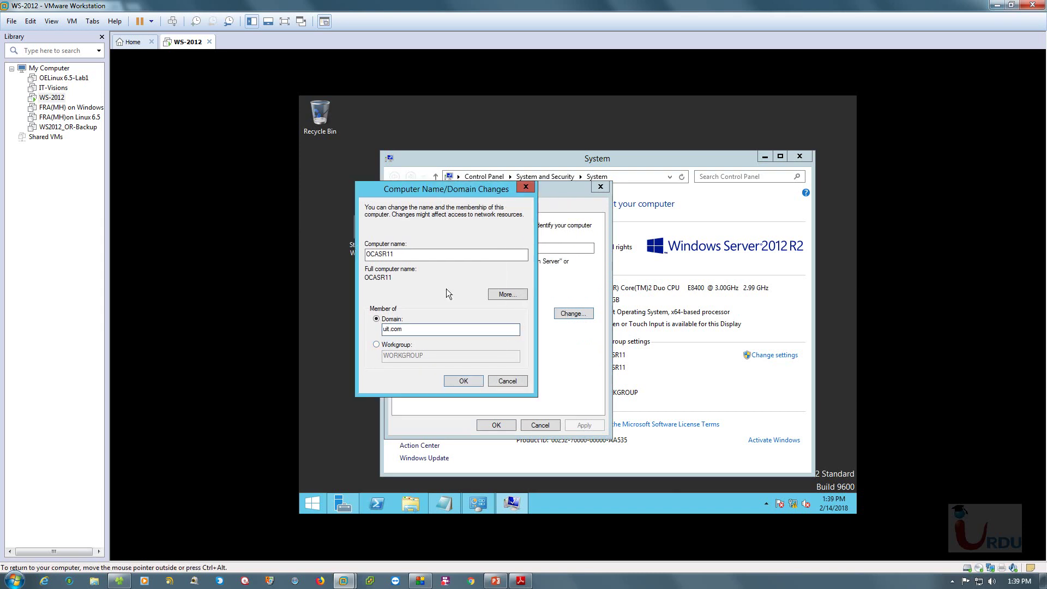
{"action": "left_click_drag", "start_coordinate": [456, 185], "coordinate": [420, 169]}
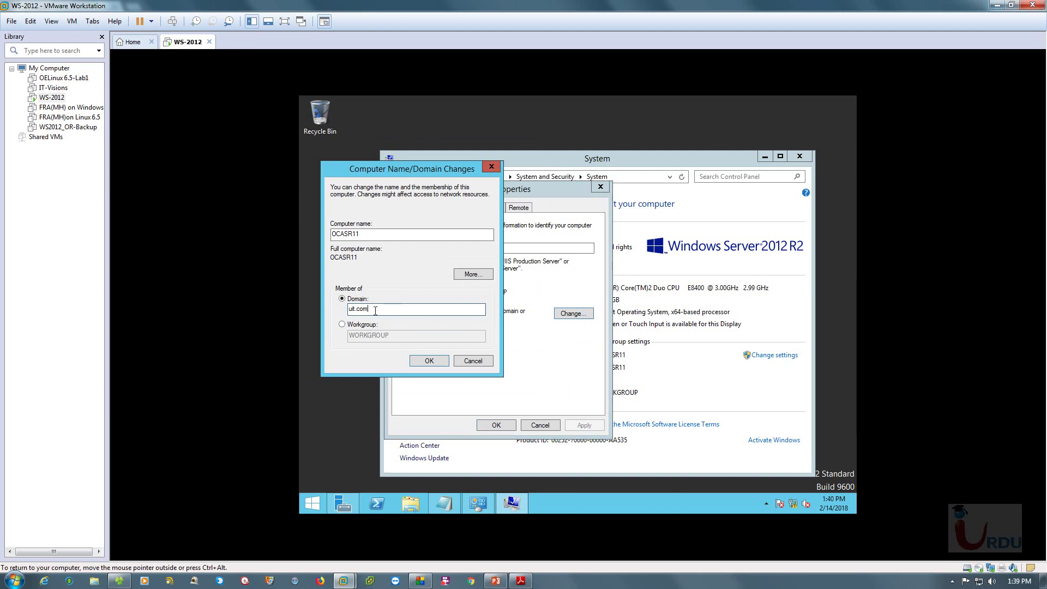
{"action": "left_click", "coordinate": [473, 361]}
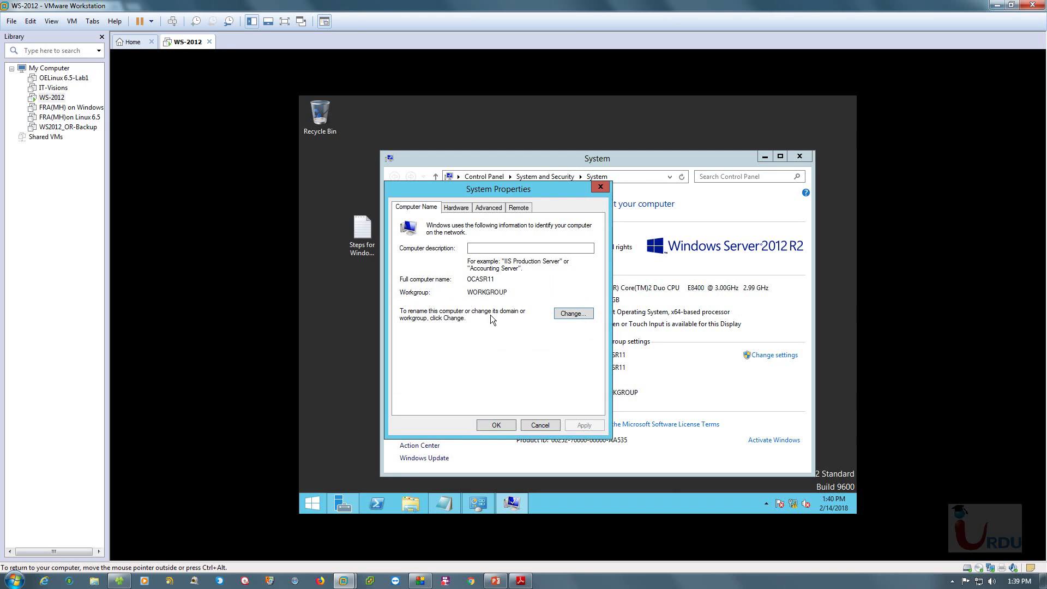
View the host computer's system information, including its computer name and domain settings
{"action": "key", "text": "super"}
{"action": "right_click", "coordinate": [168, 434]}
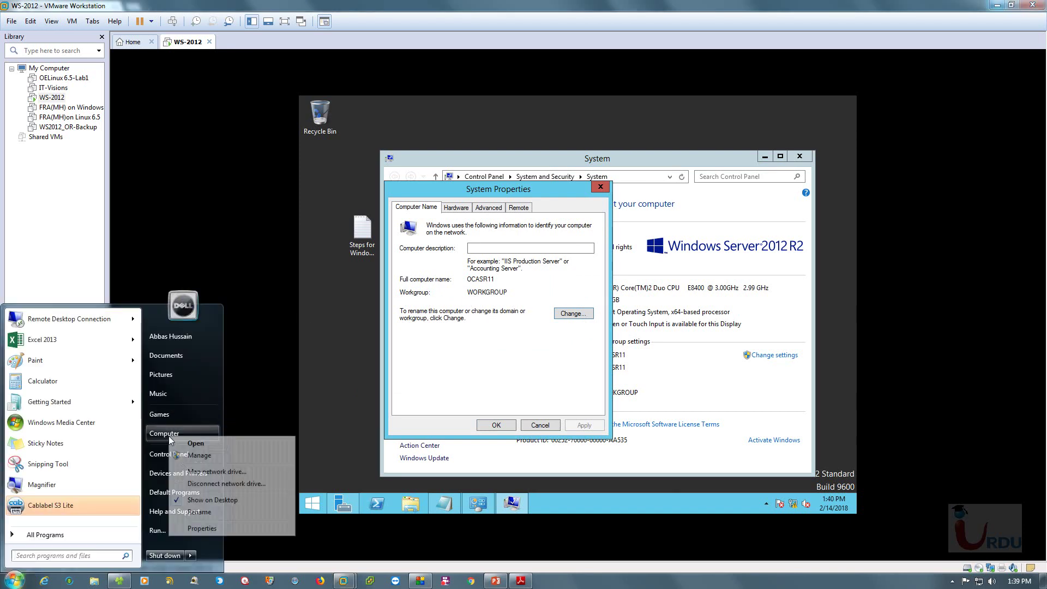
{"action": "left_click", "coordinate": [209, 524]}
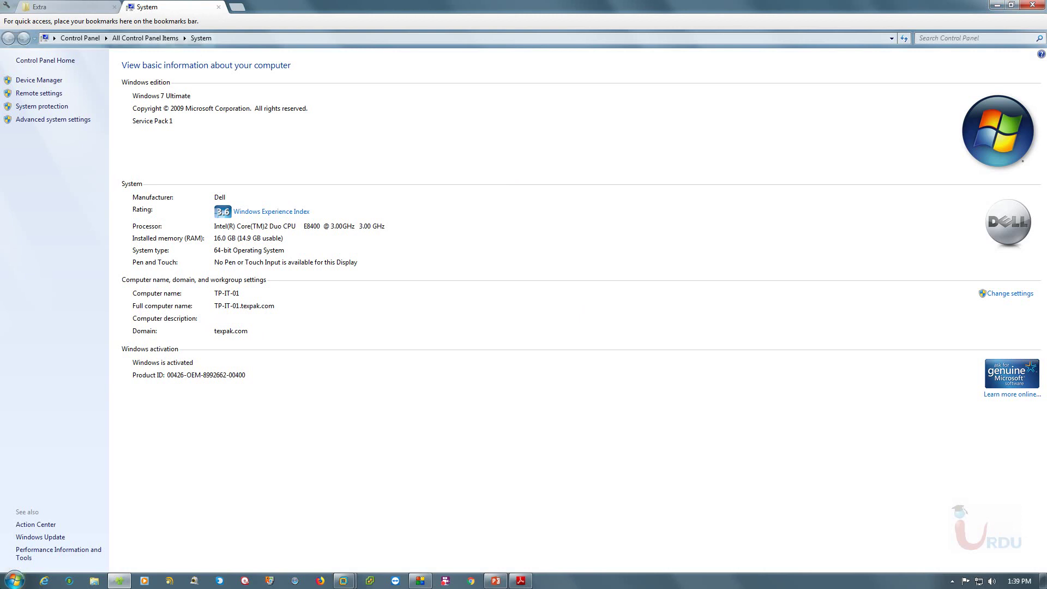
Browse to the C:\Windows\System32\drivers\etc folder on the host computer
{"action": "left_click", "coordinate": [14, 580]}
{"action": "left_click", "coordinate": [195, 434]}
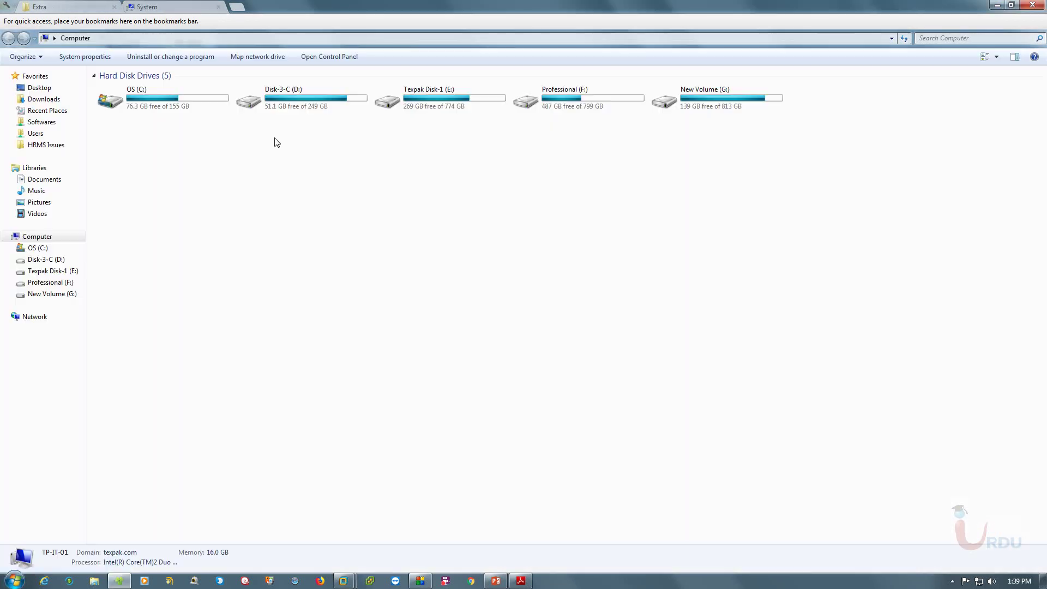
{"action": "double_click", "coordinate": [158, 101]}
{"action": "double_click", "coordinate": [126, 203]}
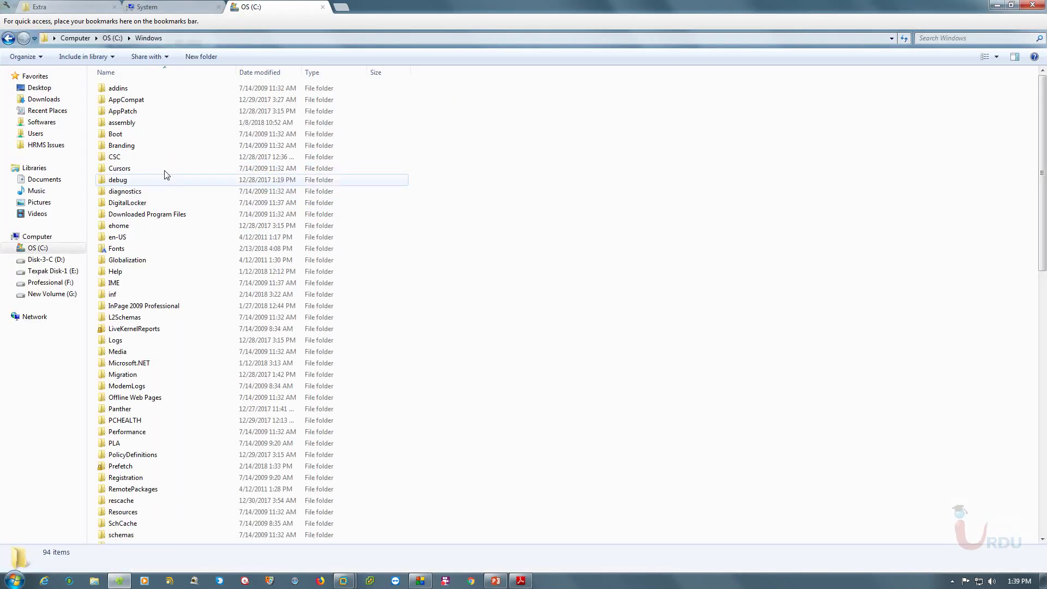
{"action": "type", "text": "sys"}
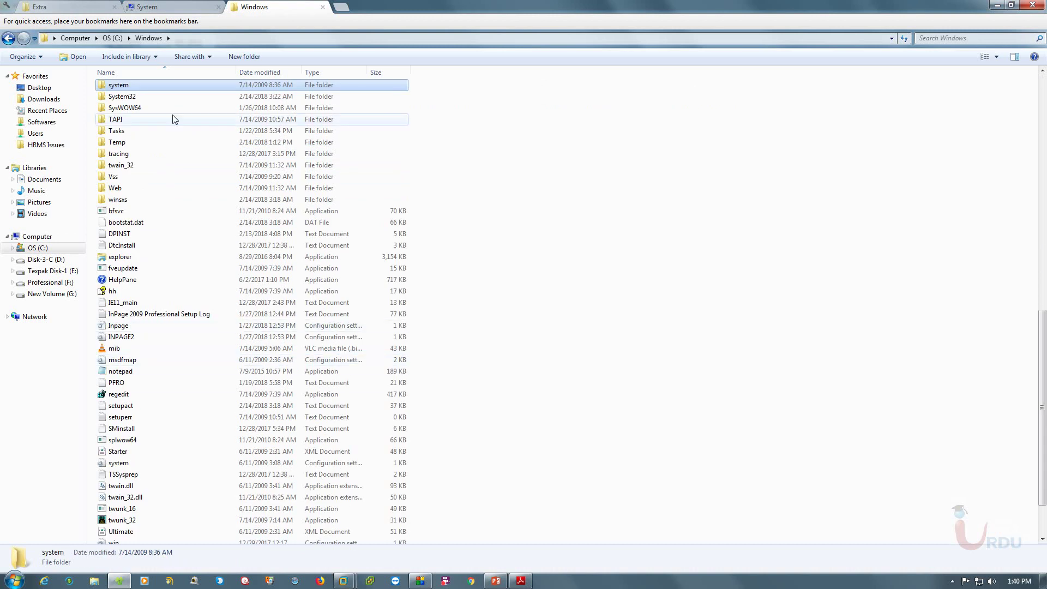
{"action": "double_click", "coordinate": [123, 97]}
{"action": "left_click", "coordinate": [117, 134]}
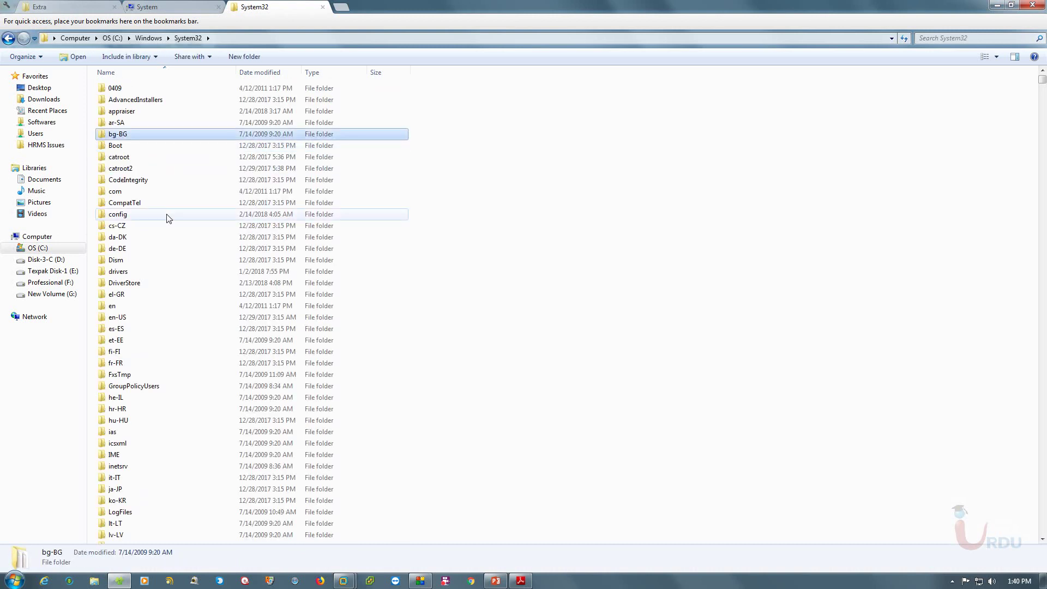
{"action": "type", "text": "dr"}
{"action": "double_click", "coordinate": [124, 274]}
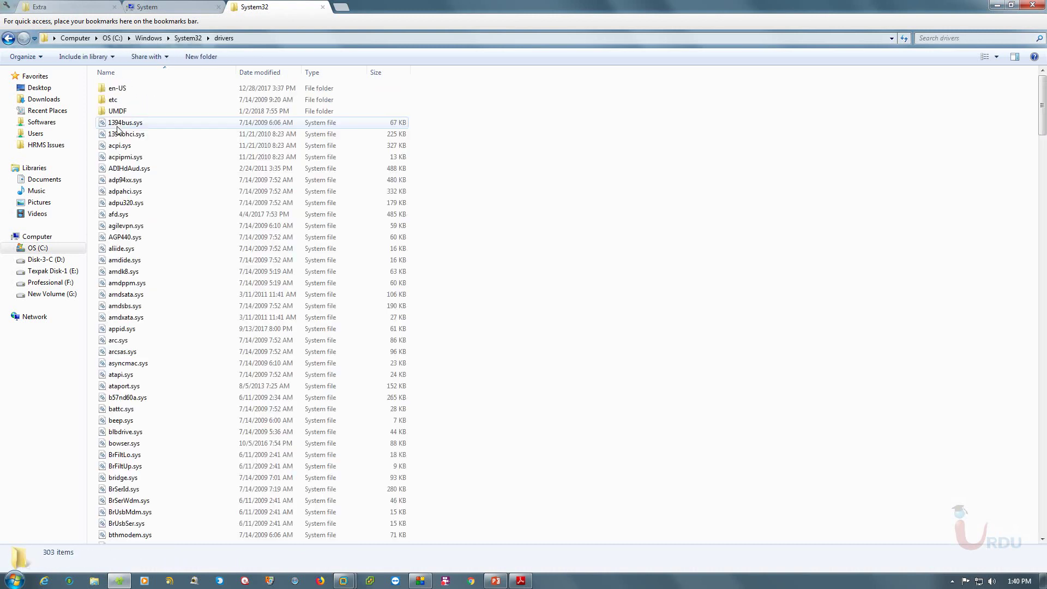
{"action": "double_click", "coordinate": [118, 100]}
Try to open the hosts file directly and close the web page it launches
{"action": "double_click", "coordinate": [114, 89]}
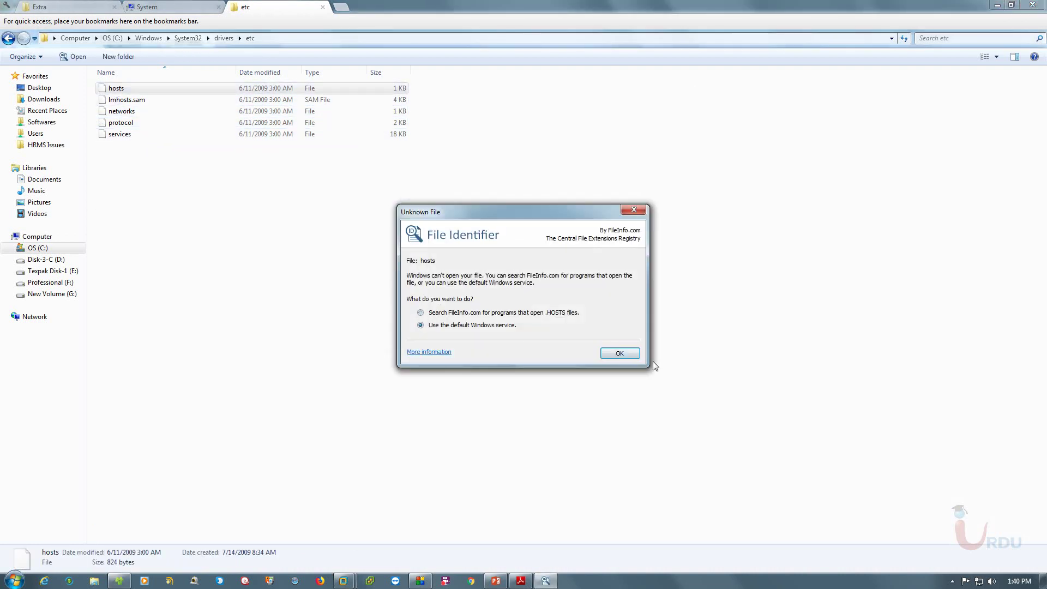
{"action": "left_click", "coordinate": [613, 355]}
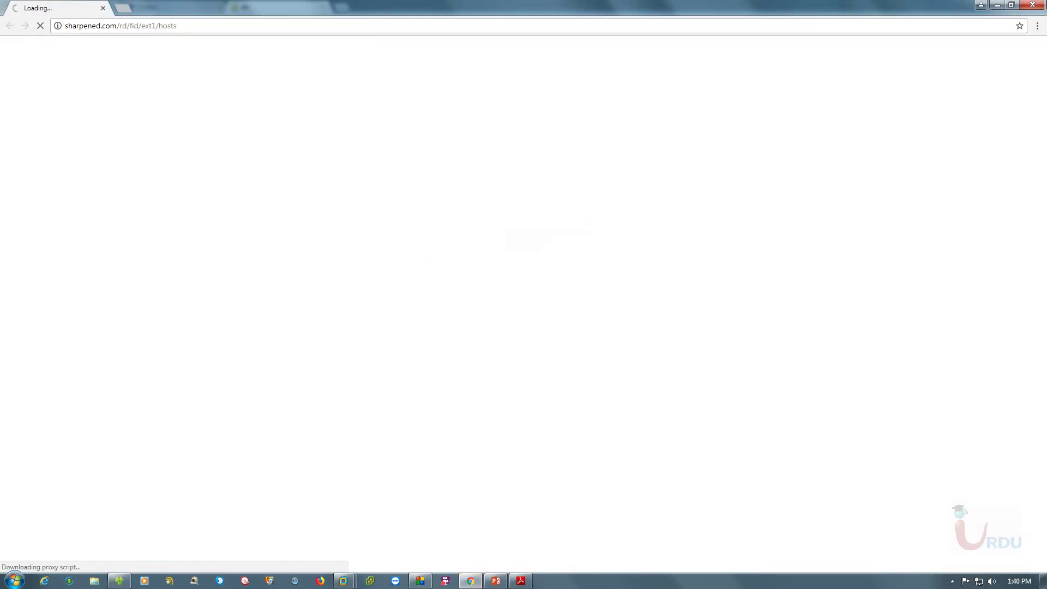
{"action": "left_click", "coordinate": [1032, 4]}
Check the hosts file's properties and close them without changes
{"action": "right_click", "coordinate": [121, 87]}
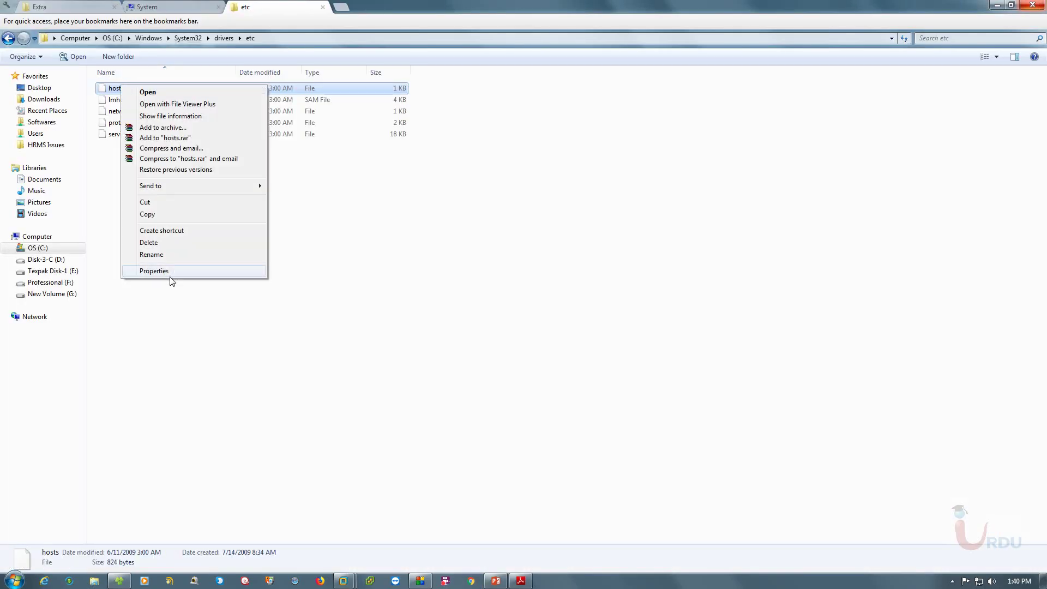
{"action": "left_click", "coordinate": [171, 270]}
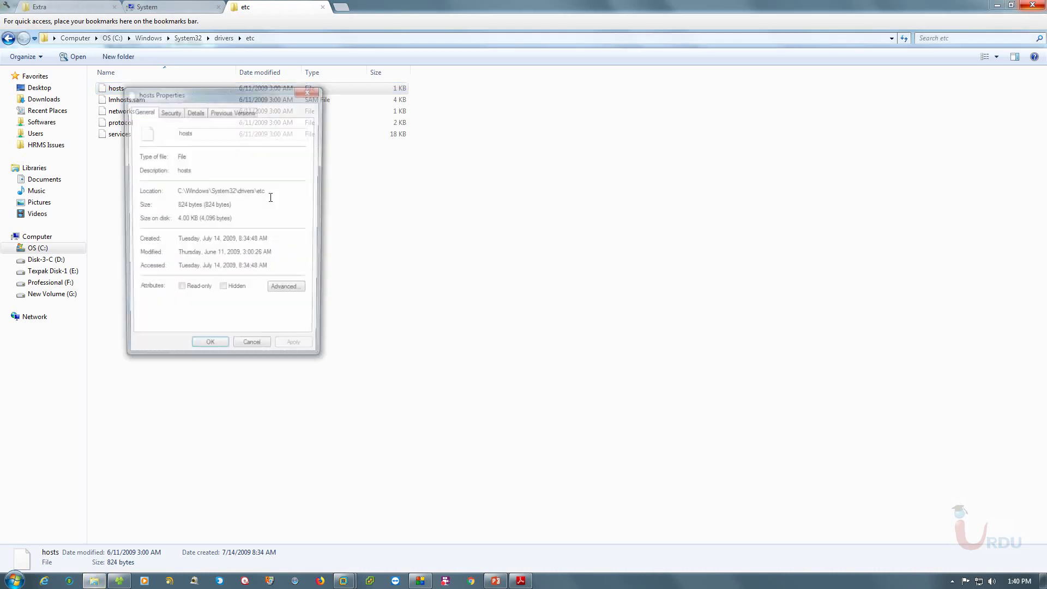
{"action": "left_click", "coordinate": [253, 352]}
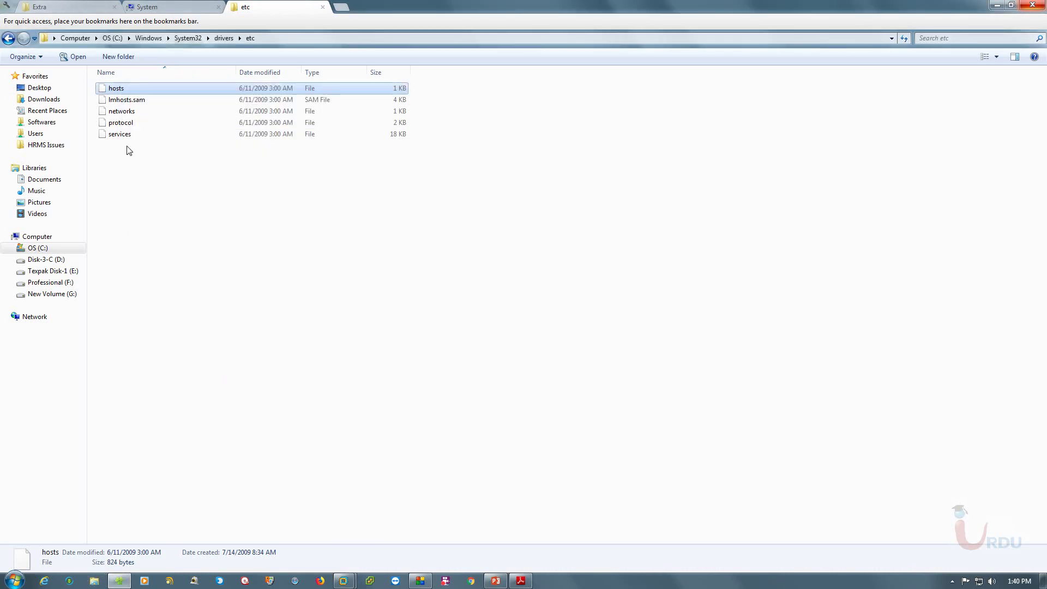
Examine the hosts file's contents as text in File Viewer Plus and close the viewer
{"action": "right_click", "coordinate": [118, 91]}
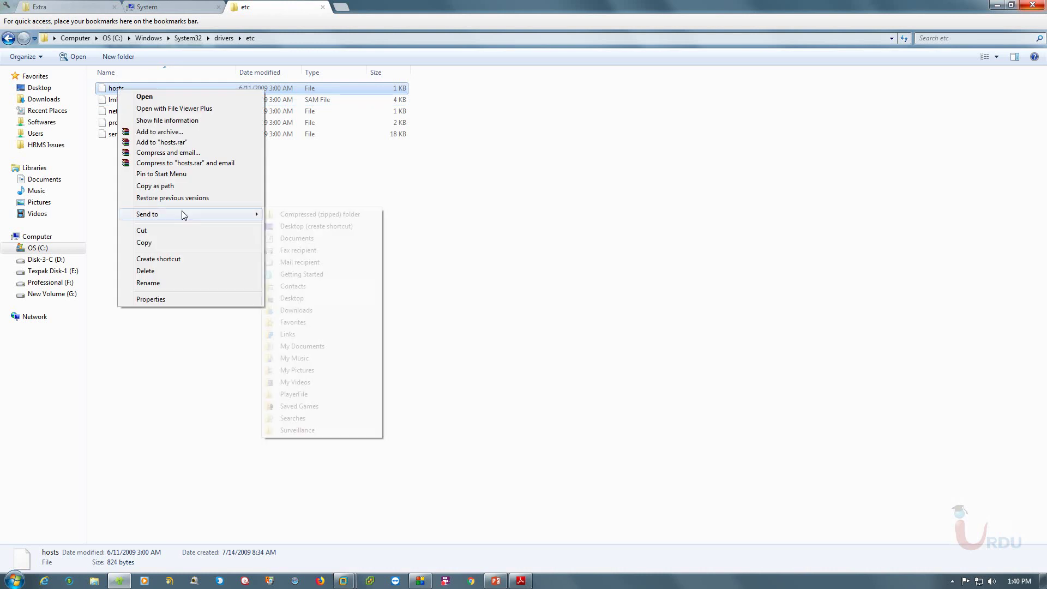
{"action": "left_click", "coordinate": [177, 109]}
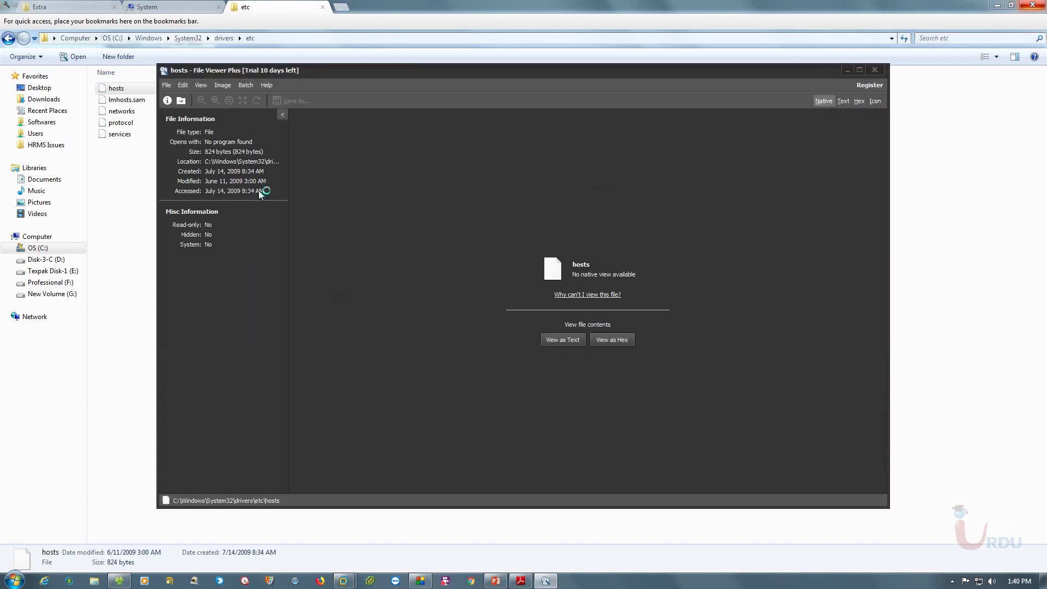
{"action": "left_click", "coordinate": [570, 339]}
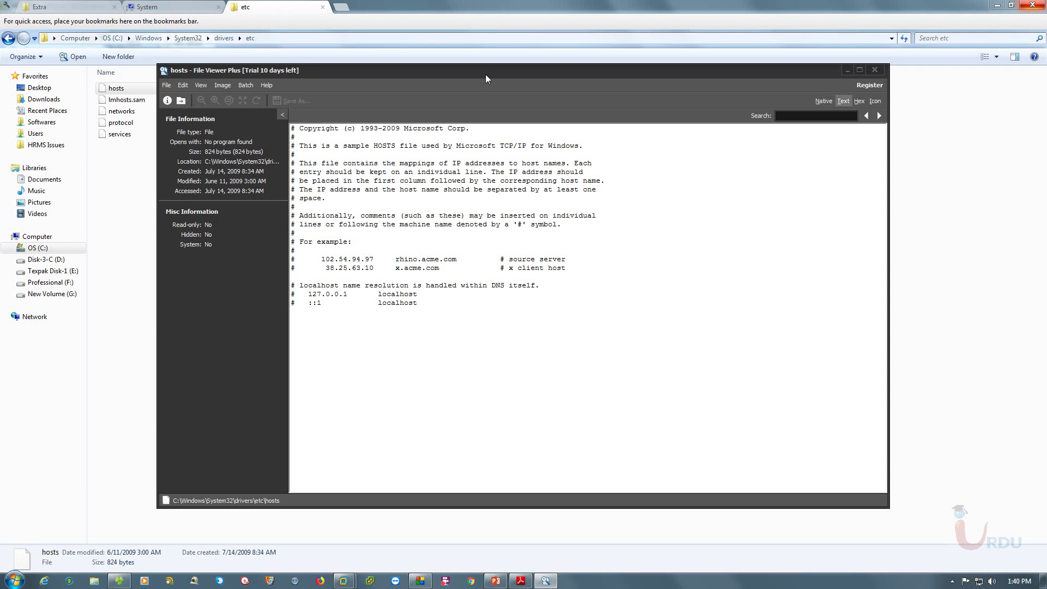
{"action": "left_click_drag", "start_coordinate": [487, 68], "coordinate": [484, 75]}
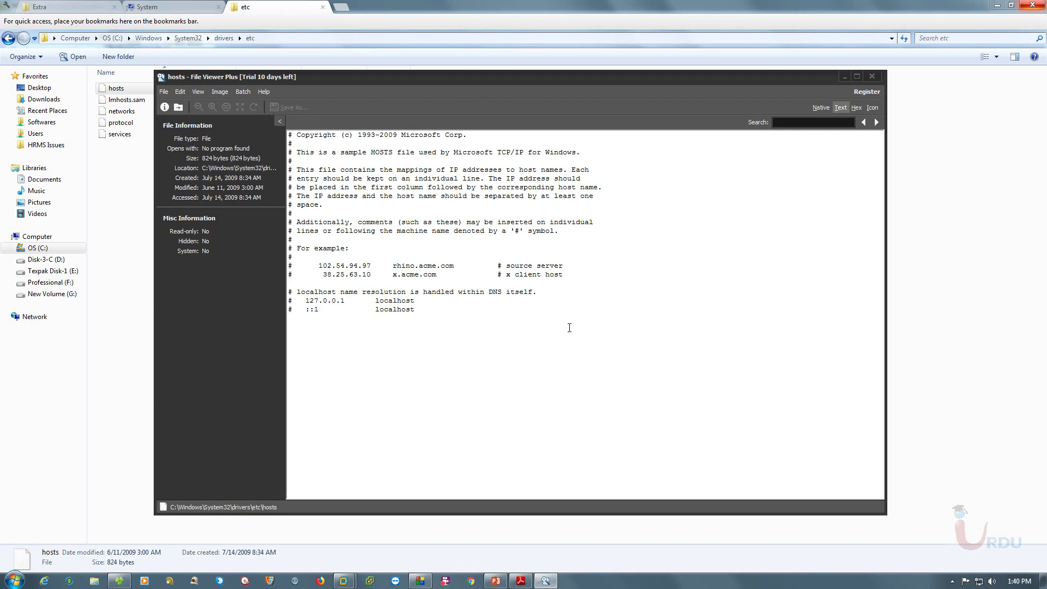
{"action": "left_click", "coordinate": [871, 77]}
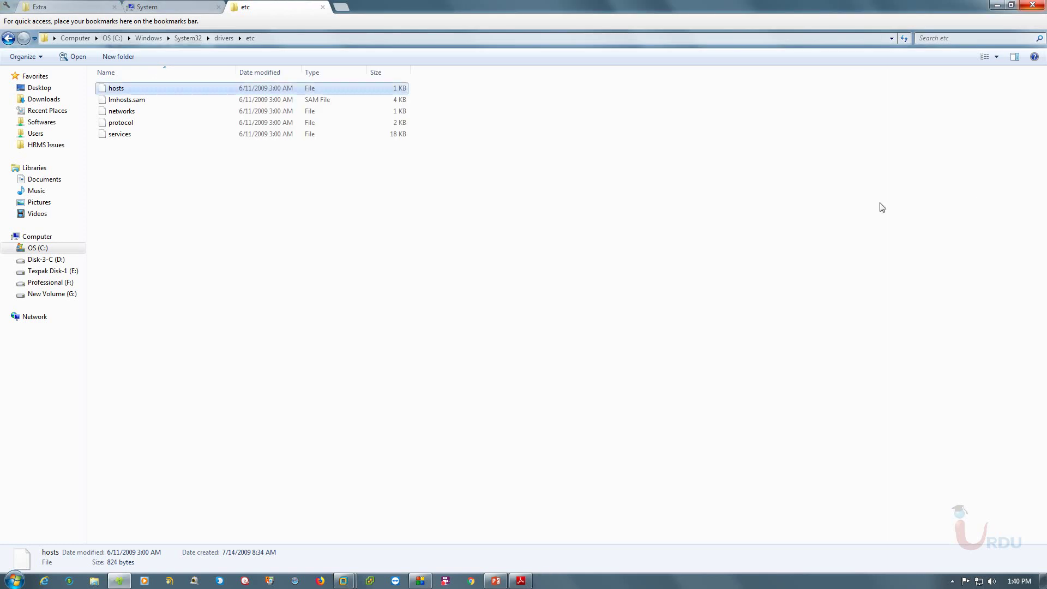
Close the etc and System views on the host and briefly check the Oracle quick installation guide PDF
{"action": "left_click", "coordinate": [322, 7]}
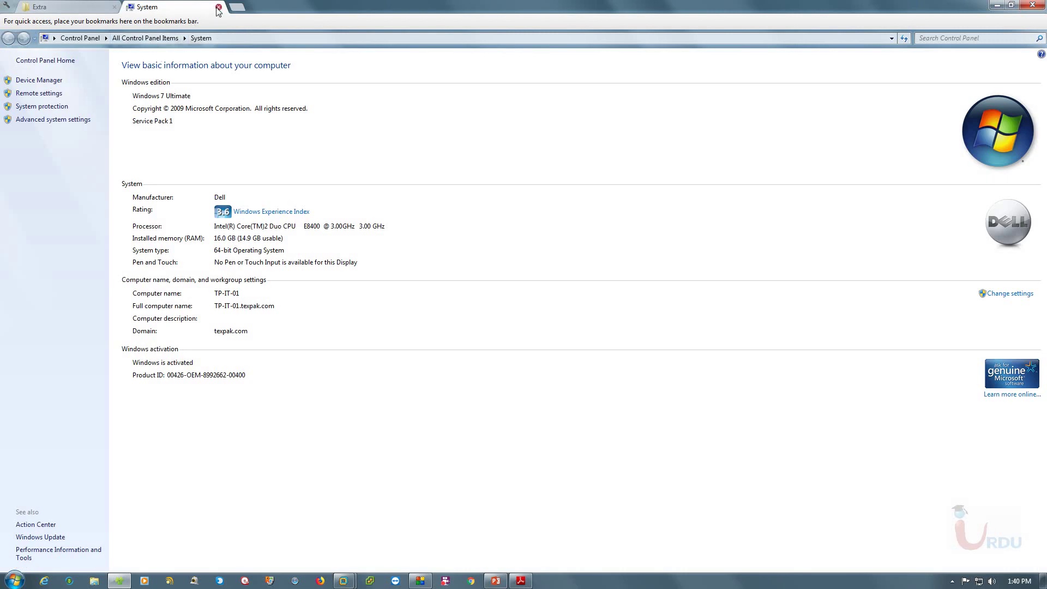
{"action": "left_click", "coordinate": [218, 7]}
{"action": "left_click", "coordinate": [520, 581]}
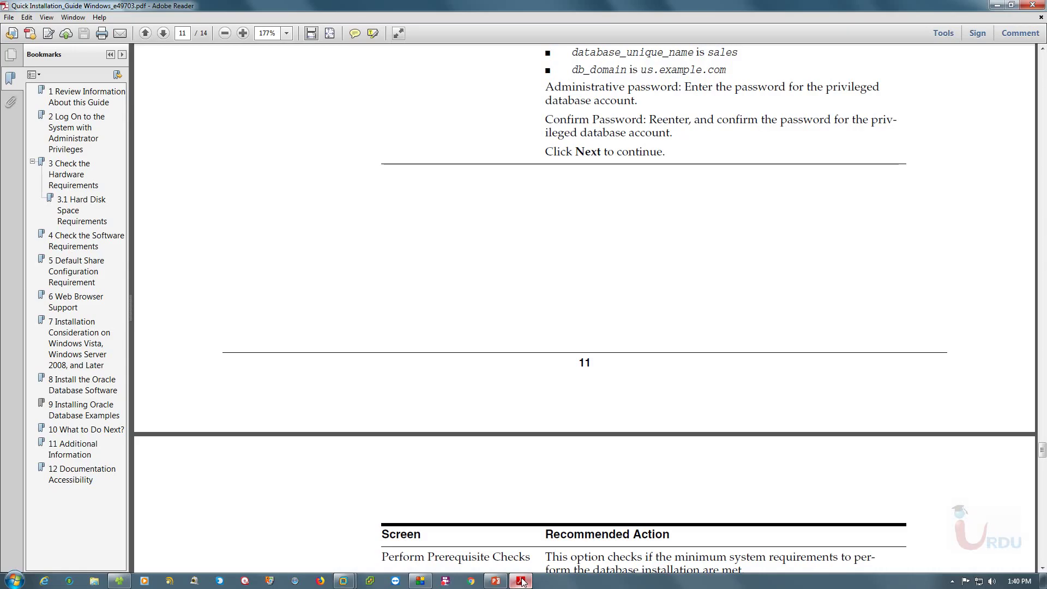
{"action": "left_click", "coordinate": [521, 581]}
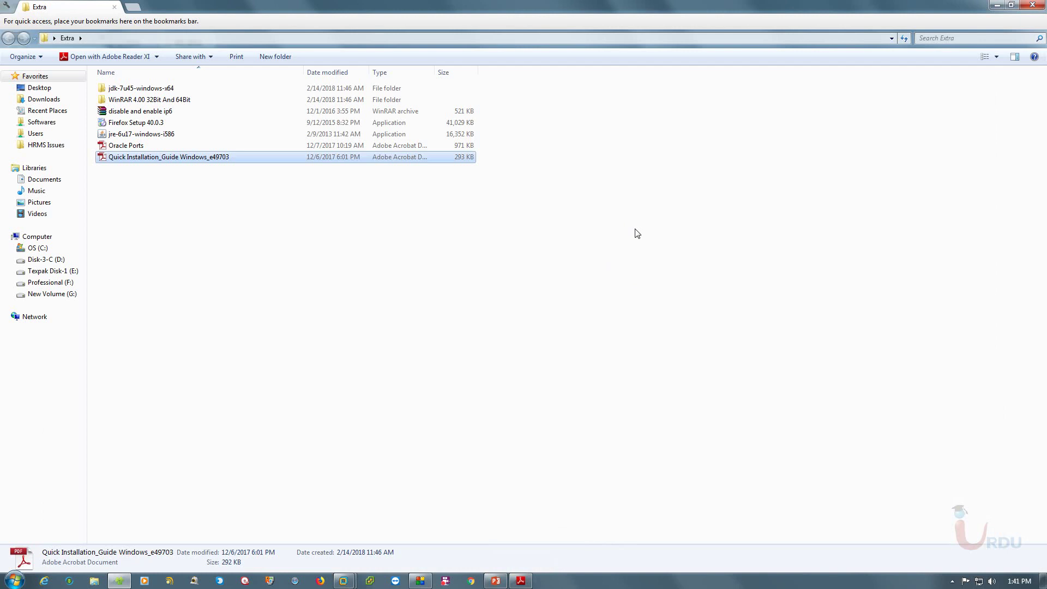
{"action": "right_click", "coordinate": [451, 332]}
{"action": "right_click", "coordinate": [308, 291]}
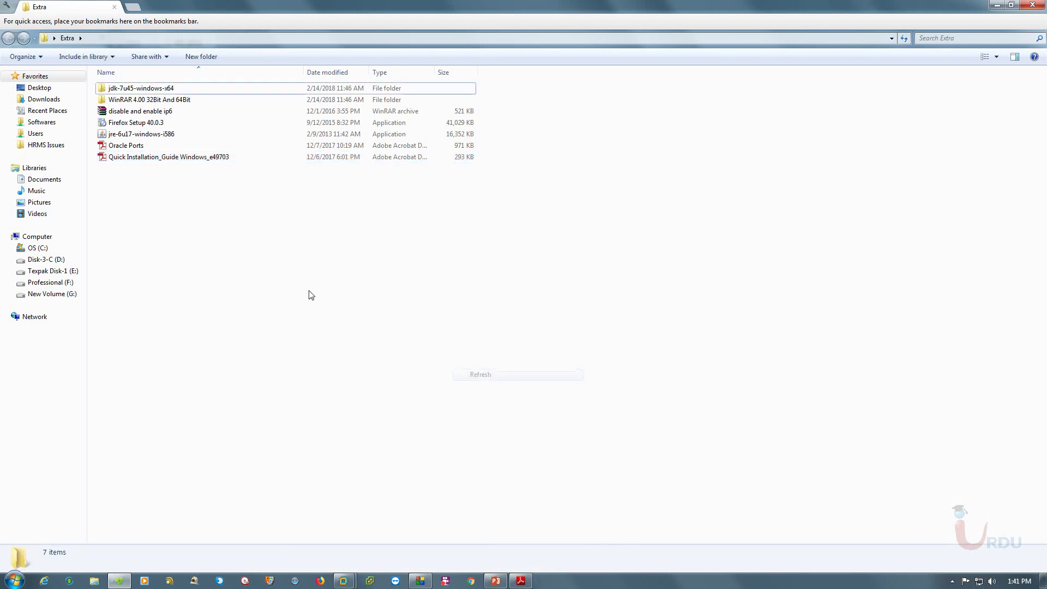
{"action": "left_click", "coordinate": [350, 334]}
Switch to the WS-2012 virtual machine, dismiss System Properties without changes, close the System window and bring up the setup notes
{"action": "mouse_move", "coordinate": [352, 579]}
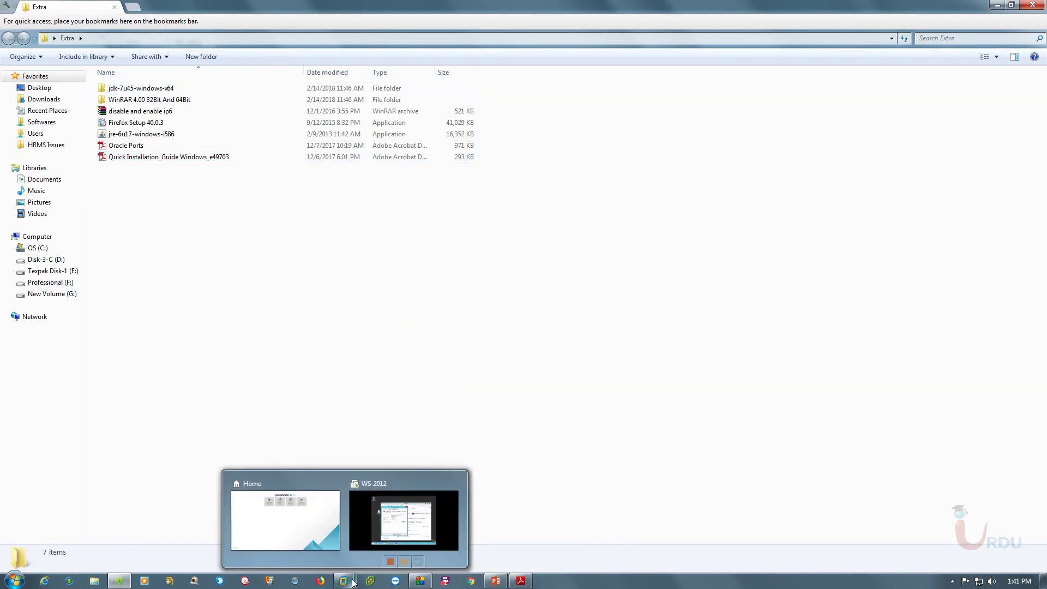
{"action": "left_click", "coordinate": [361, 540]}
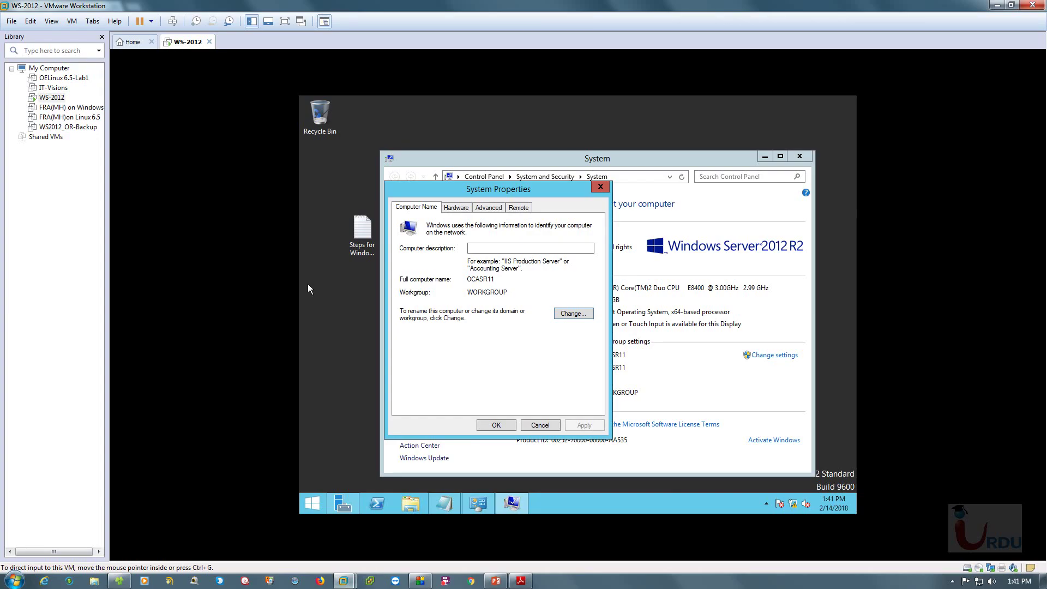
{"action": "left_click", "coordinate": [540, 425]}
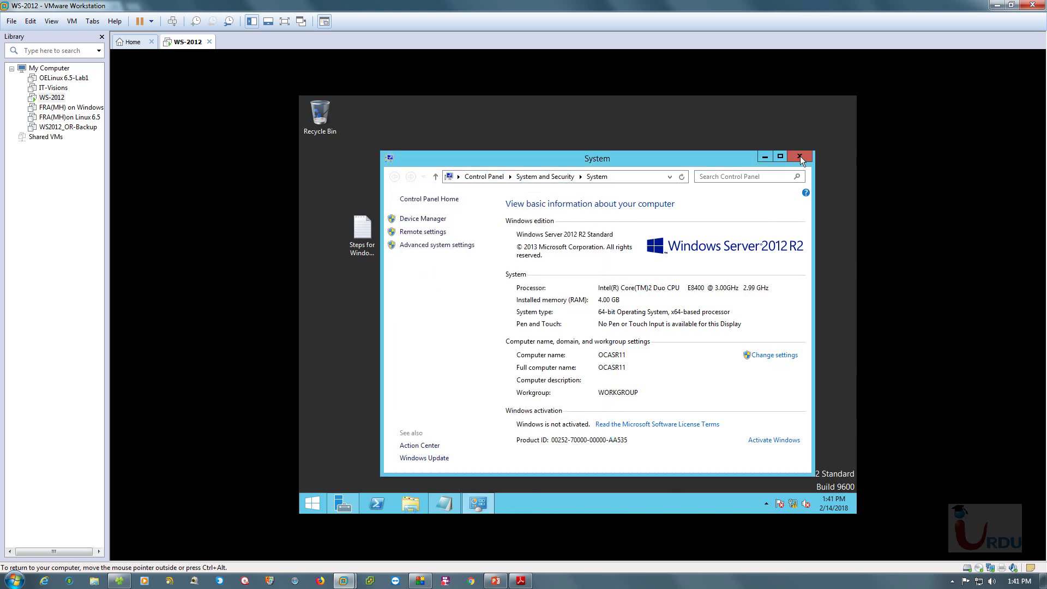
{"action": "left_click", "coordinate": [799, 157]}
{"action": "left_click", "coordinate": [439, 508]}
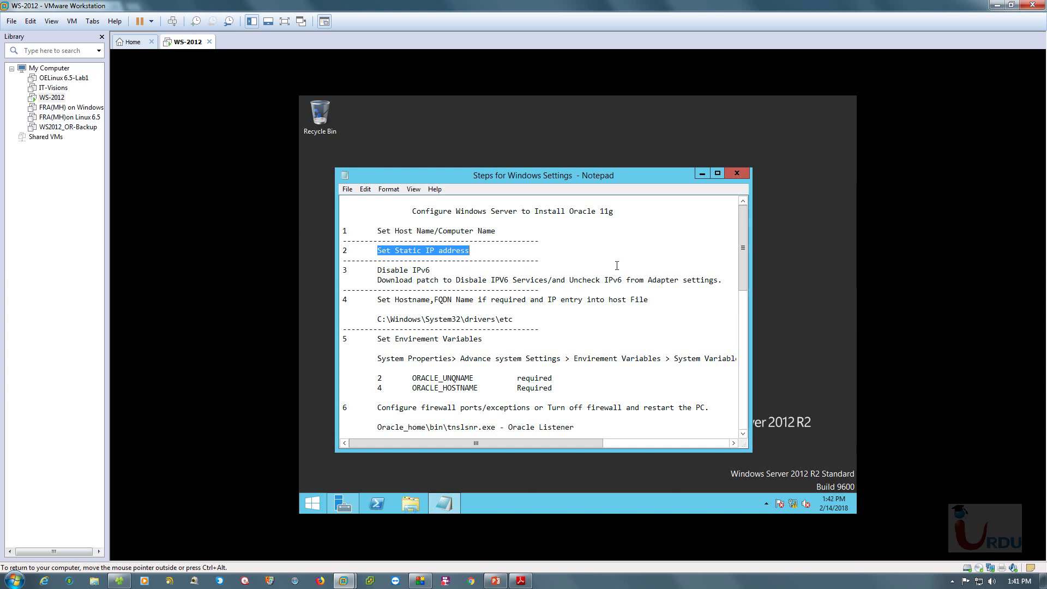
Clear the preferred DNS server from the Ethernet0 adapter's IPv4 settings and apply the change
{"action": "right_click", "coordinate": [792, 503]}
{"action": "left_click", "coordinate": [763, 496]}
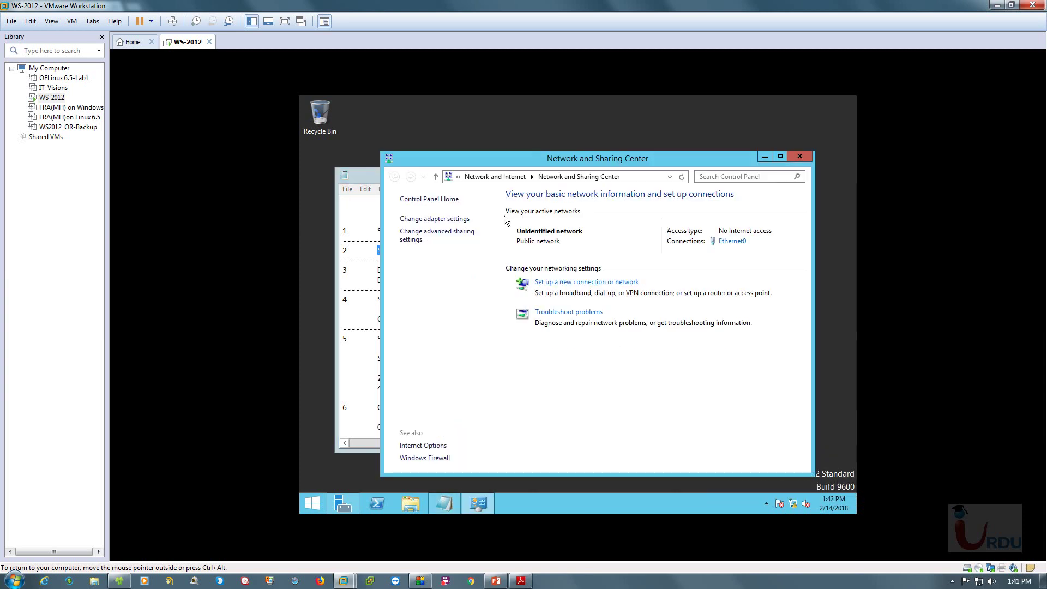
{"action": "left_click", "coordinate": [731, 241]}
{"action": "left_click", "coordinate": [502, 385]}
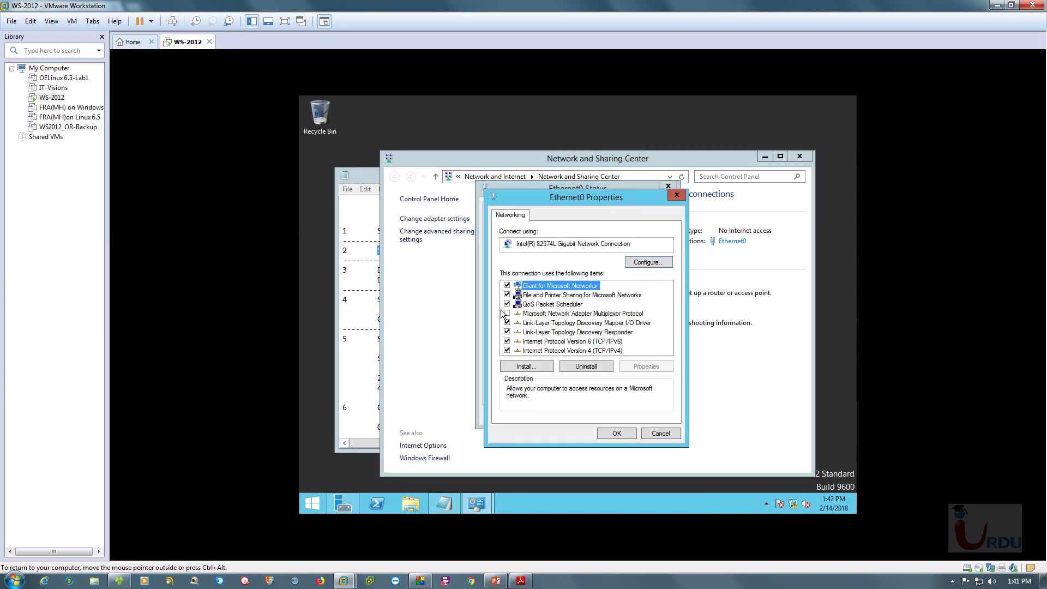
{"action": "double_click", "coordinate": [545, 352]}
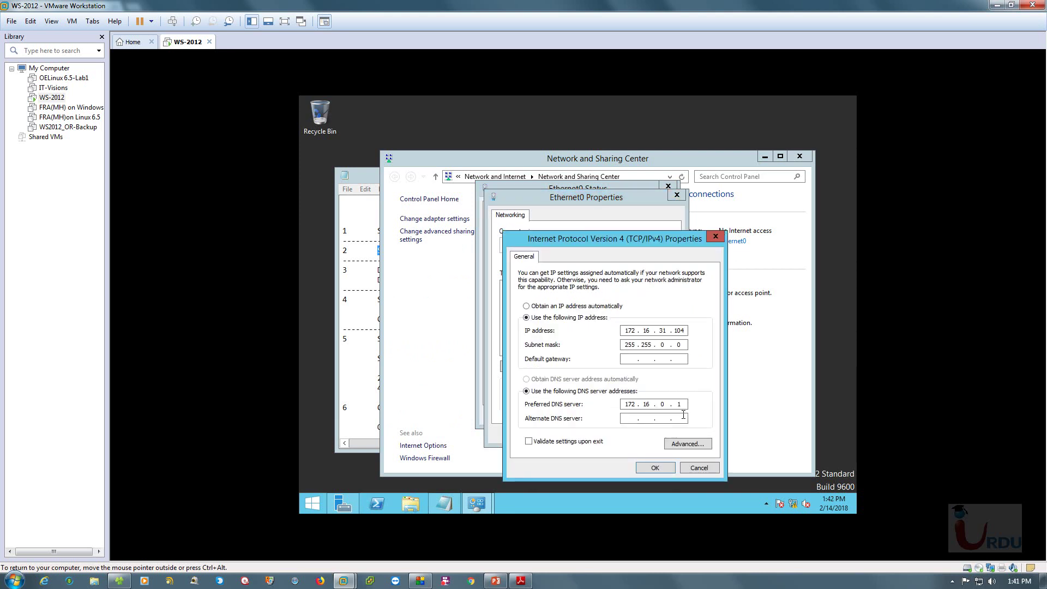
{"action": "key", "text": "BackSpace"}
{"action": "key", "text": "BackSpace"}
{"action": "key", "text": "BackSpace"}
{"action": "key", "text": "BackSpace"}
{"action": "key", "text": "BackSpace"}
{"action": "key", "text": "BackSpace"}
{"action": "left_click", "coordinate": [654, 468]}
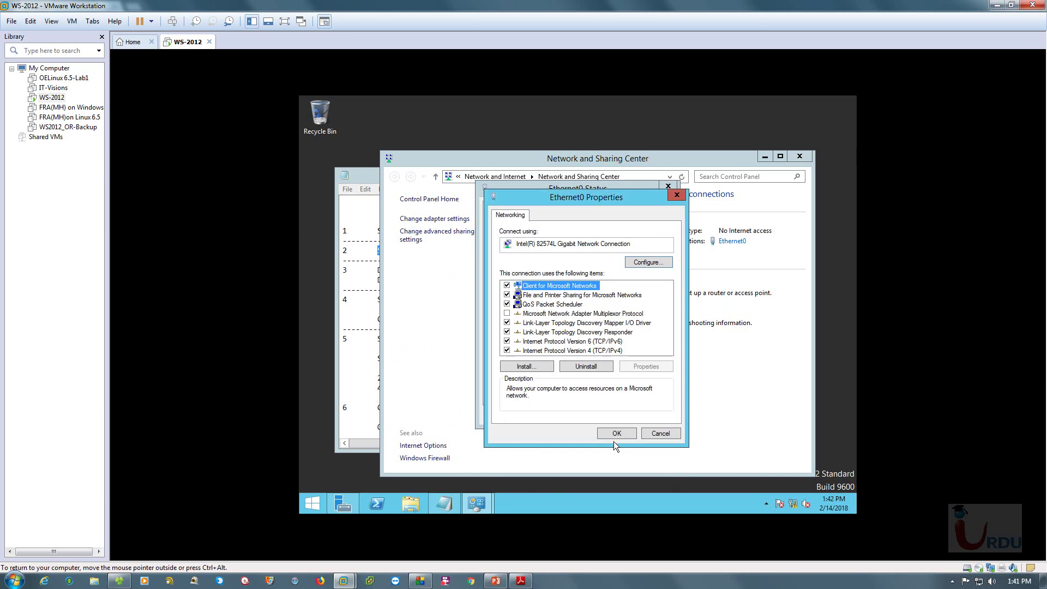
{"action": "left_click", "coordinate": [610, 436]}
Check the Ethernet0 connection details and close the network windows
{"action": "left_click", "coordinate": [513, 295]}
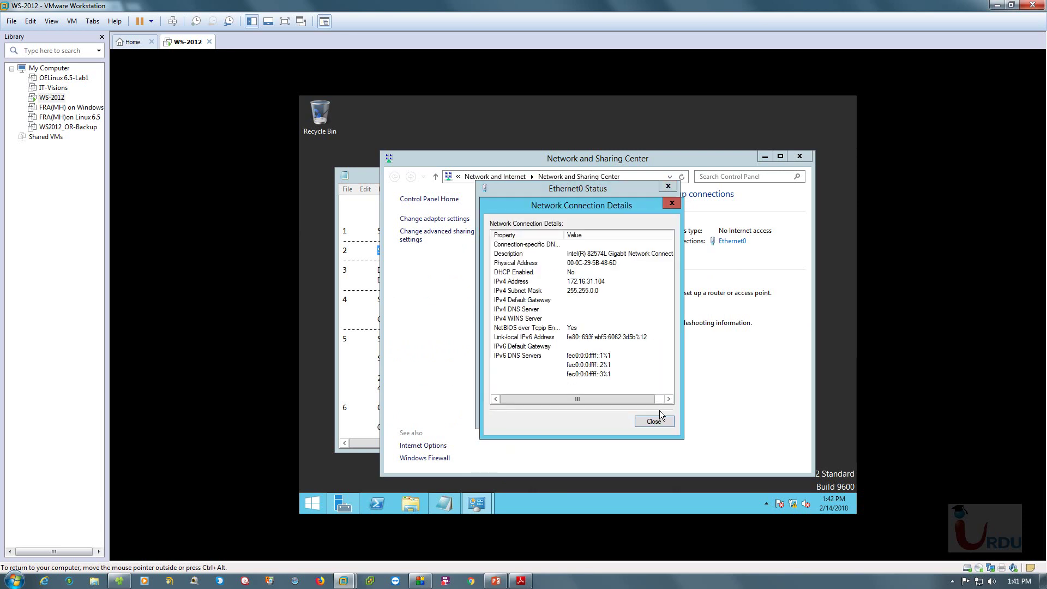
{"action": "left_click", "coordinate": [659, 423]}
{"action": "left_click", "coordinate": [652, 416]}
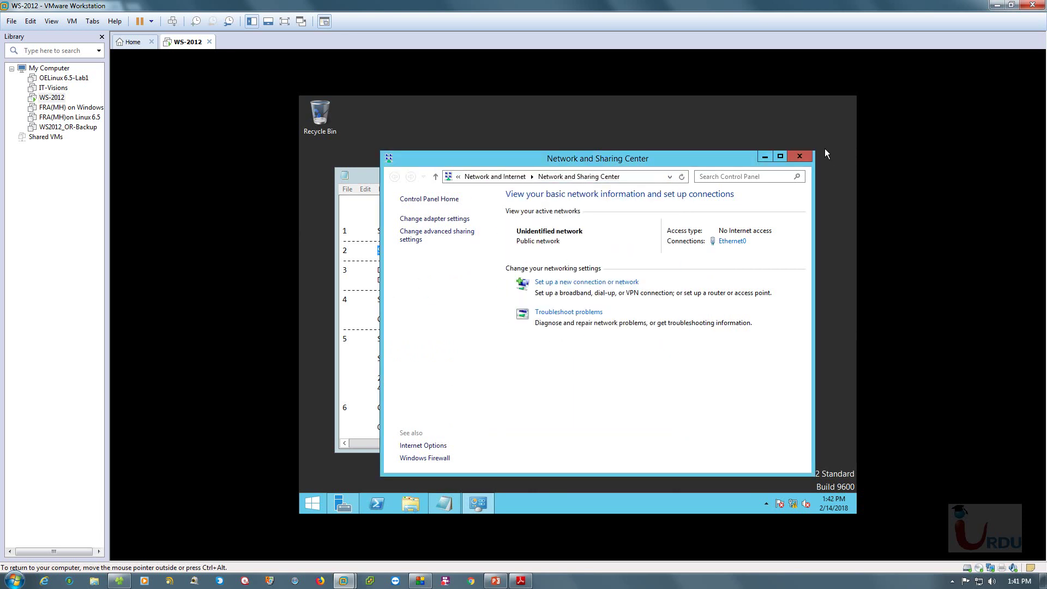
{"action": "left_click", "coordinate": [799, 156]}
Review the Disable IPv6 item in the setup notes and minimize them
{"action": "scroll", "coordinate": [462, 270], "scroll_direction": "down", "scroll_amount": 2}
{"action": "scroll", "coordinate": [462, 270], "scroll_direction": "up", "scroll_amount": 2}
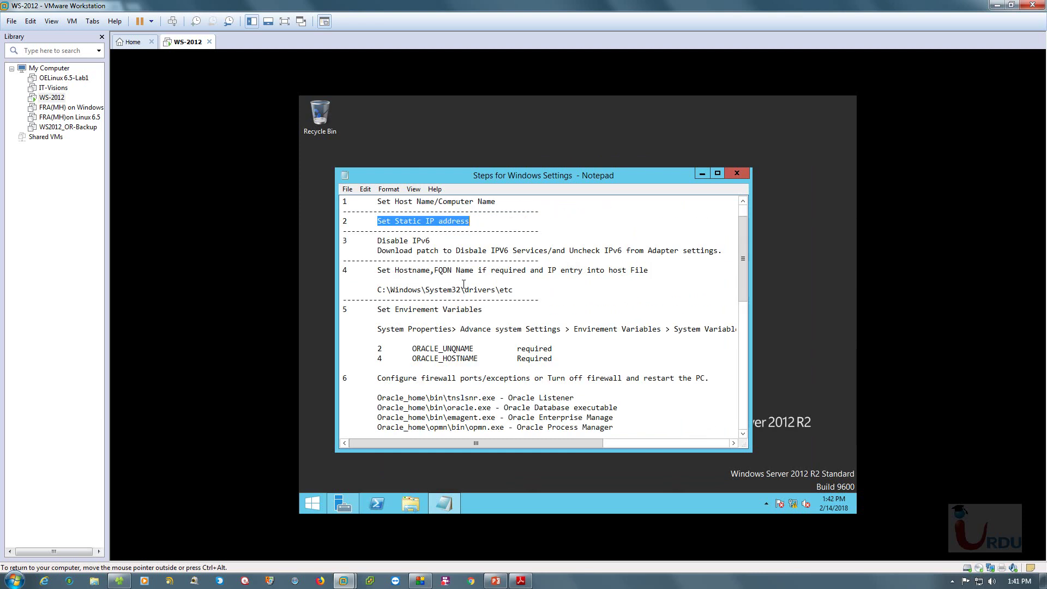
{"action": "left_click_drag", "start_coordinate": [378, 240], "coordinate": [430, 240]}
{"action": "left_click", "coordinate": [548, 232]}
{"action": "double_click", "coordinate": [578, 178]}
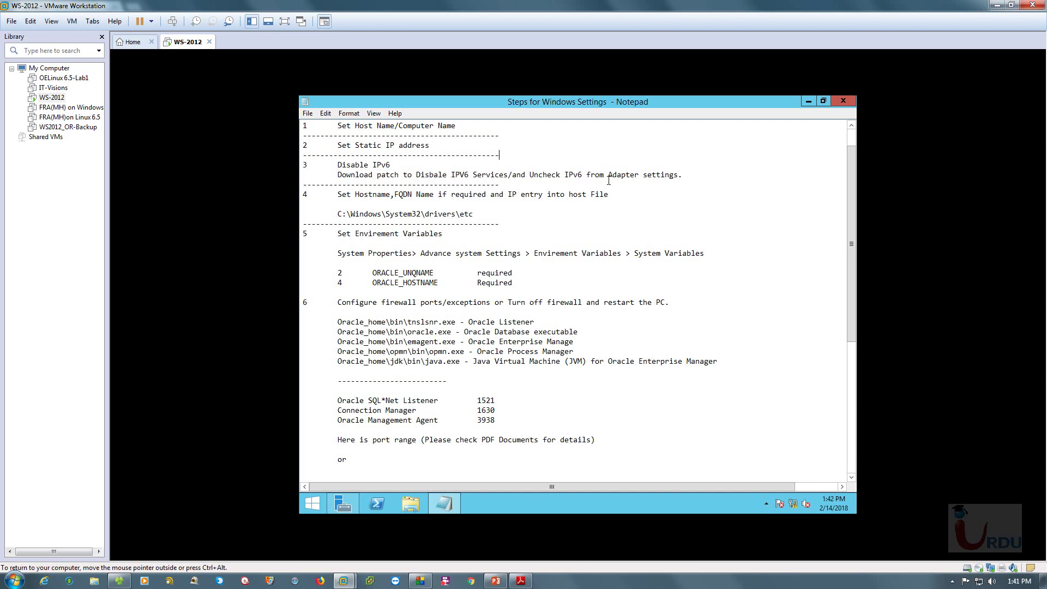
{"action": "left_click", "coordinate": [808, 101]}
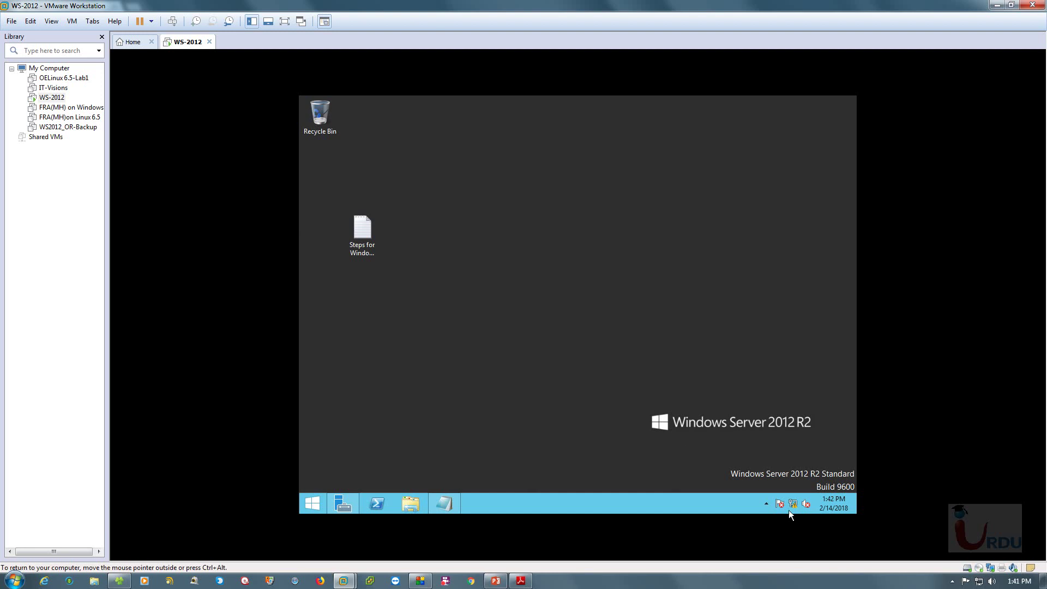
Disable Internet Protocol Version 6 (TCP/IPv6) on the Ethernet0 adapter and close the network windows
{"action": "right_click", "coordinate": [793, 503]}
{"action": "left_click", "coordinate": [774, 495]}
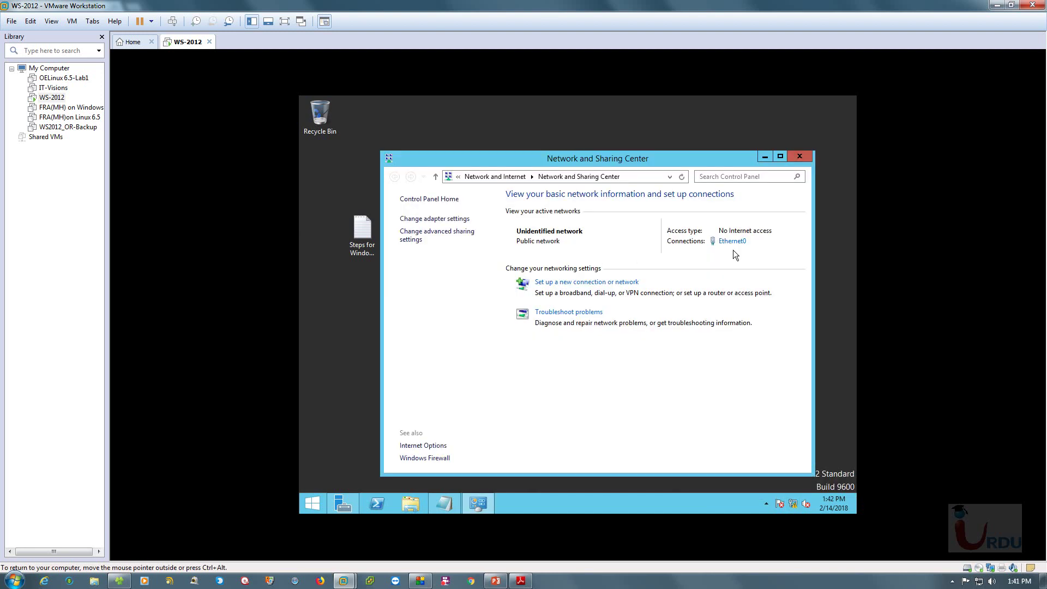
{"action": "left_click", "coordinate": [732, 243]}
{"action": "left_click", "coordinate": [517, 388]}
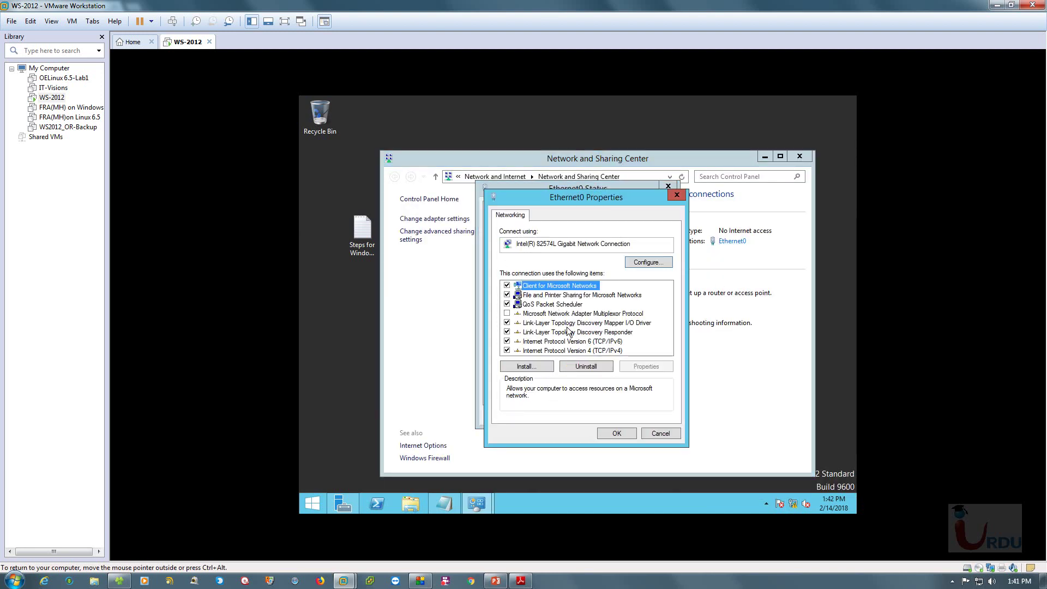
{"action": "left_click", "coordinate": [507, 341]}
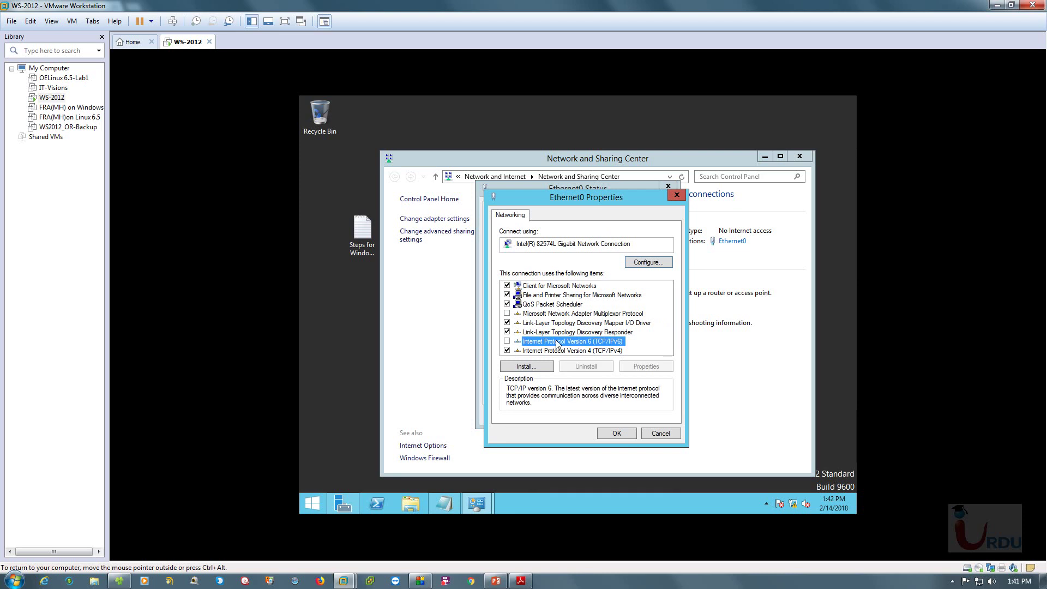
{"action": "left_click", "coordinate": [616, 433]}
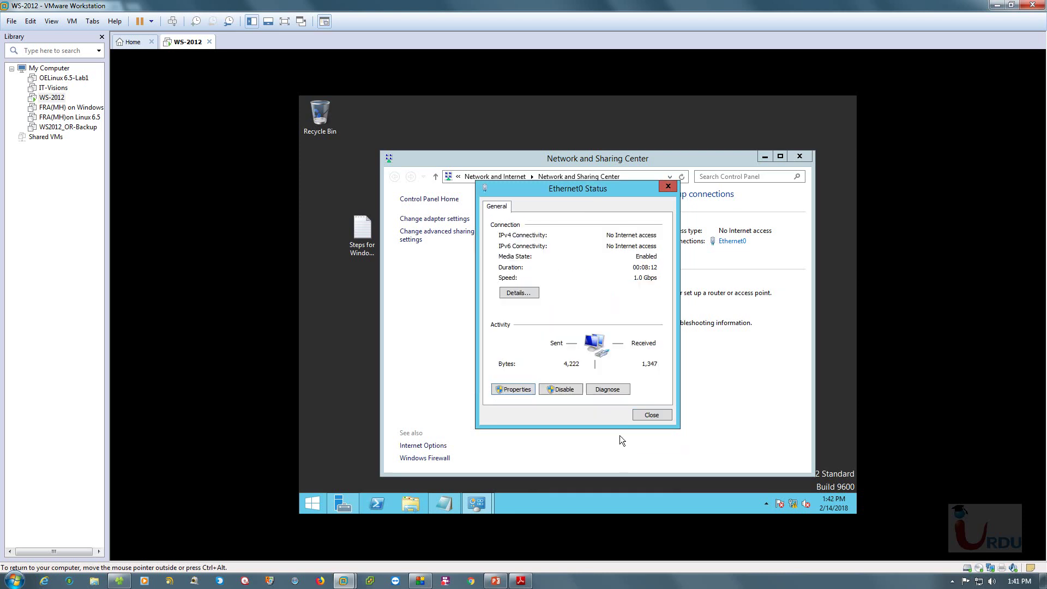
{"action": "left_click", "coordinate": [644, 415]}
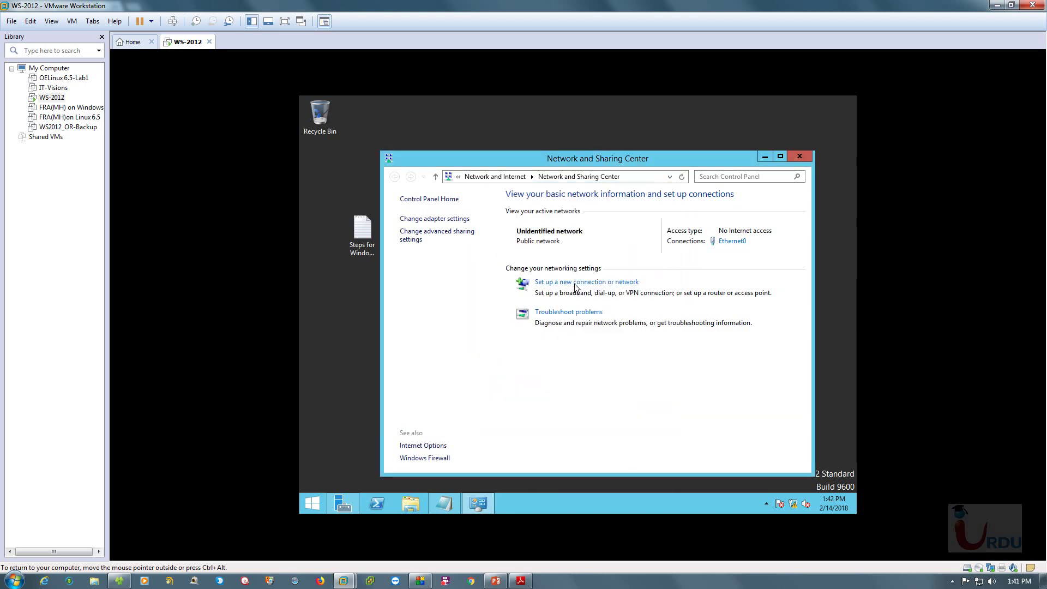
{"action": "left_click", "coordinate": [798, 157]}
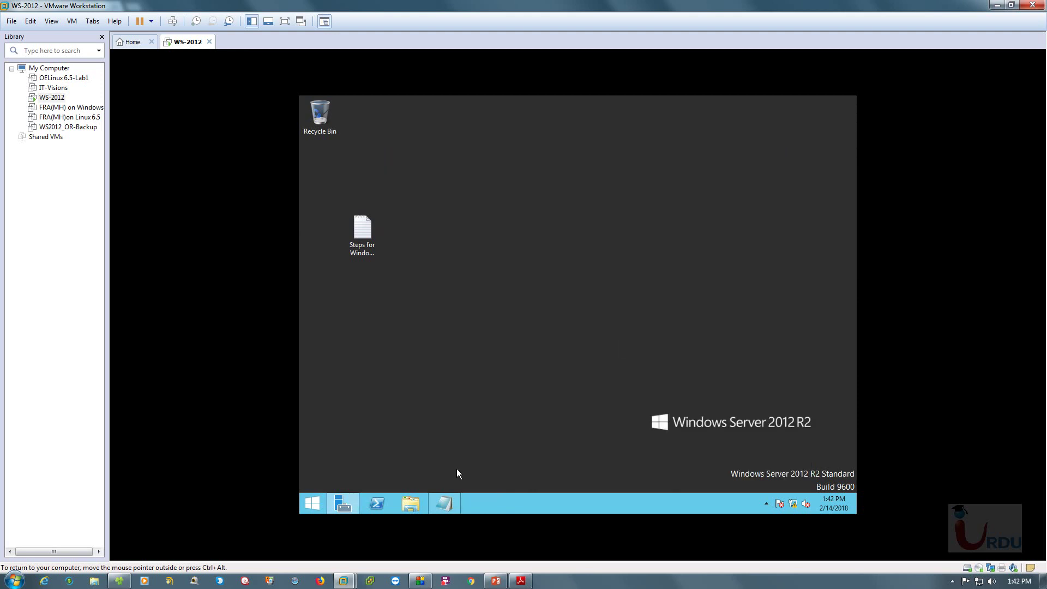
Open the Software folder on Local Disk (D:) in a maximized window
{"action": "key", "text": "super+e"}
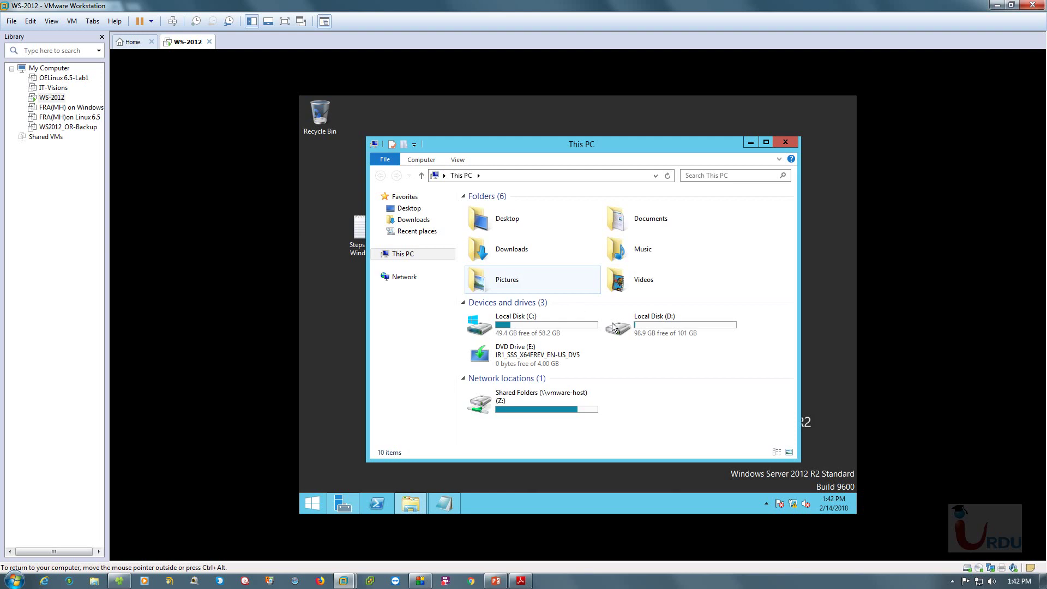
{"action": "double_click", "coordinate": [657, 320]}
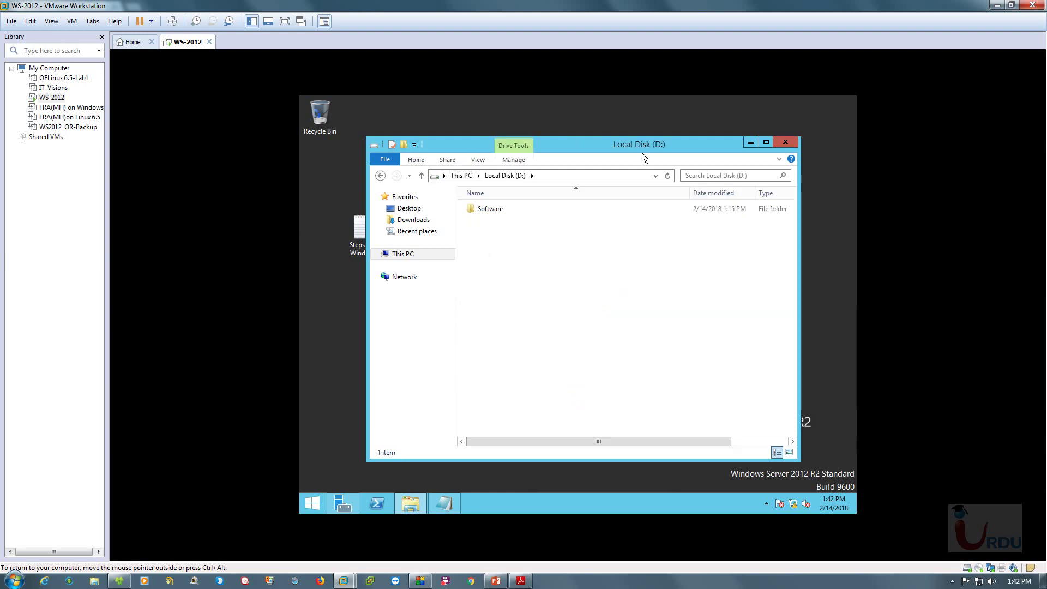
{"action": "double_click", "coordinate": [481, 209]}
{"action": "double_click", "coordinate": [554, 147]}
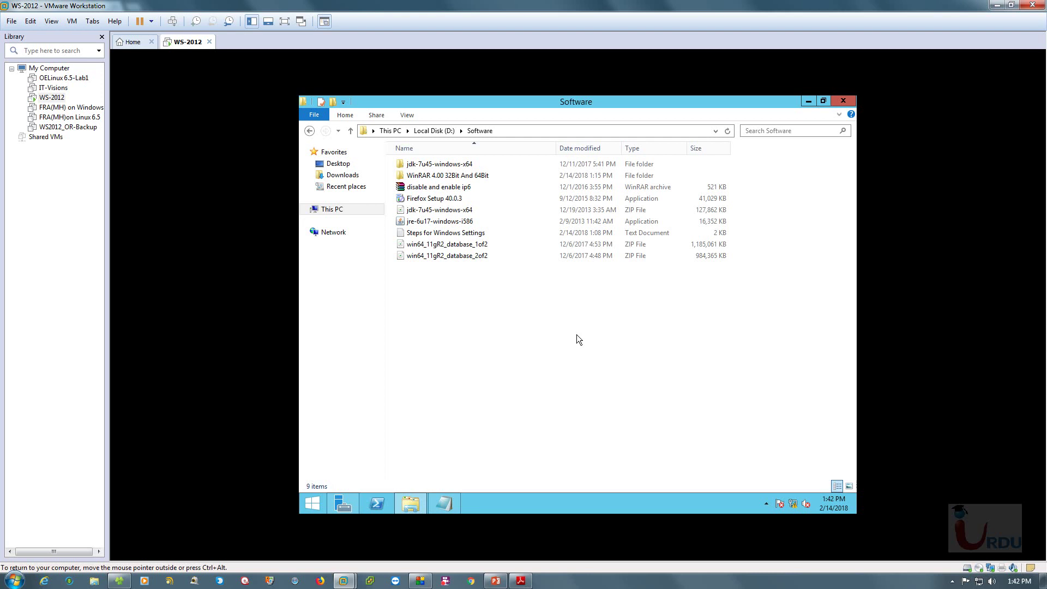
Extract the "disable and enable ip6" archive into a folder of the same name
{"action": "left_click", "coordinate": [477, 187]}
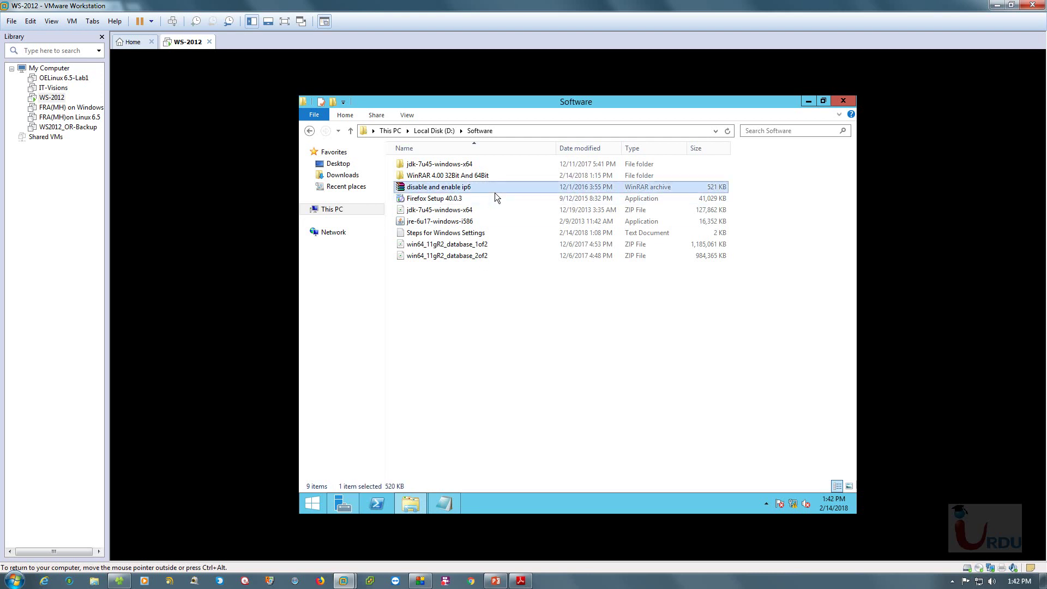
{"action": "right_click", "coordinate": [440, 186]}
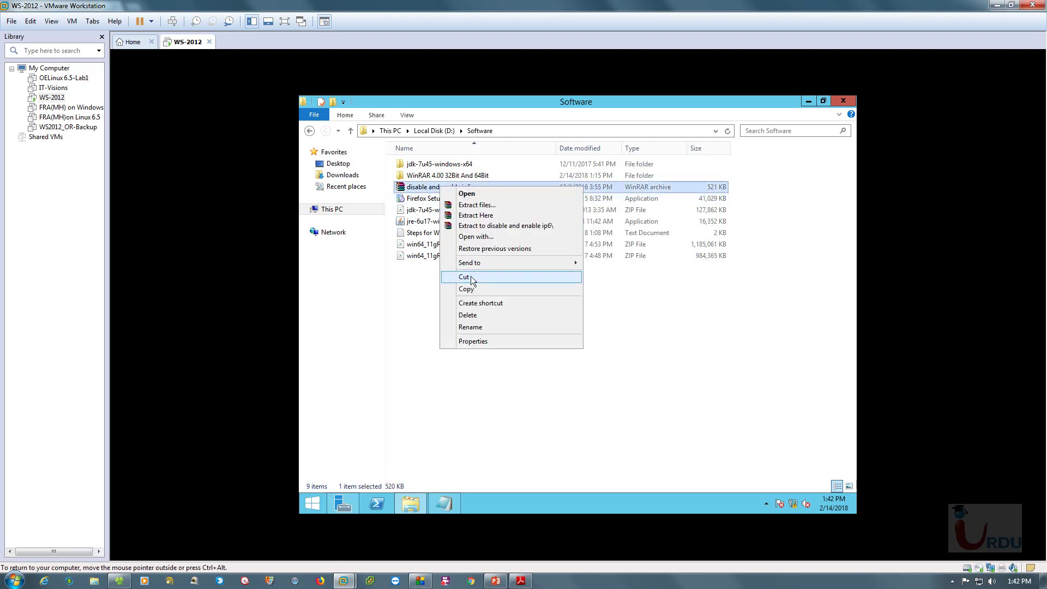
{"action": "key", "text": "Escape"}
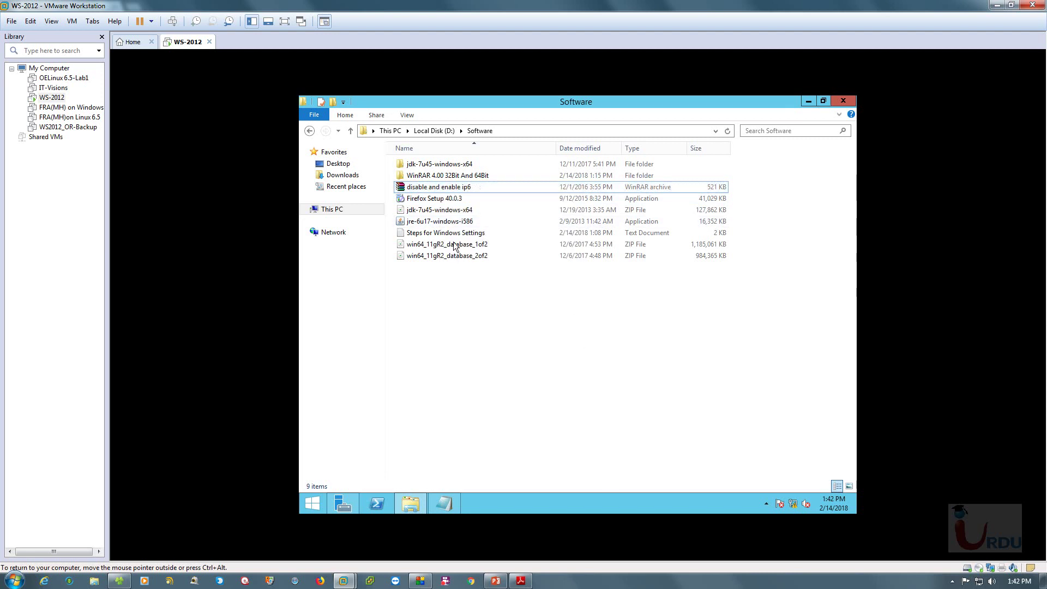
Launch MicrosoftFixit50412 from the disable ip6 folder inside the extracted "disable and enable ip6" folders
{"action": "double_click", "coordinate": [439, 168]}
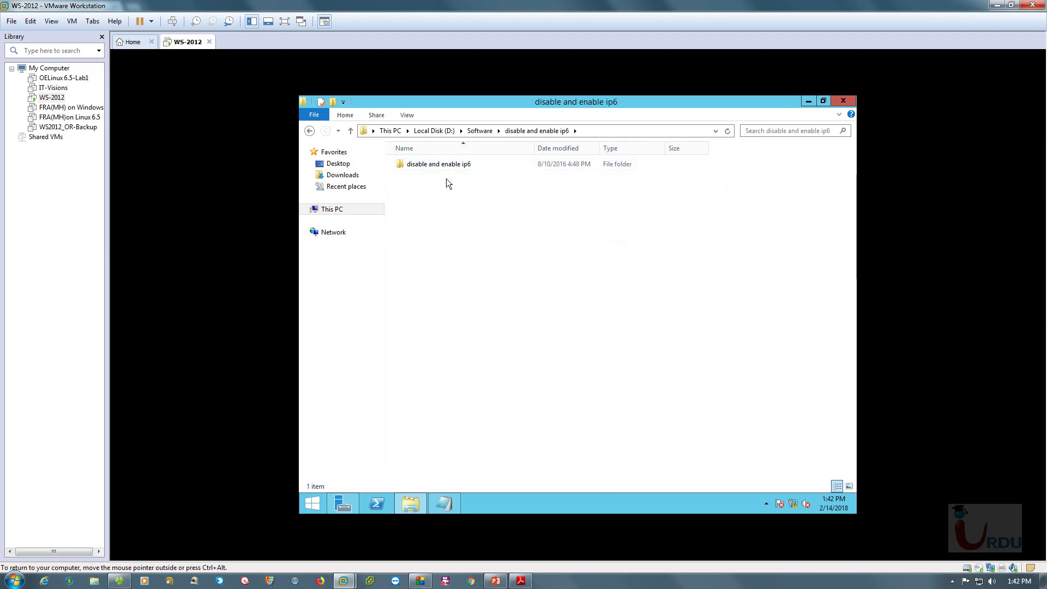
{"action": "double_click", "coordinate": [441, 164]}
{"action": "double_click", "coordinate": [420, 164]}
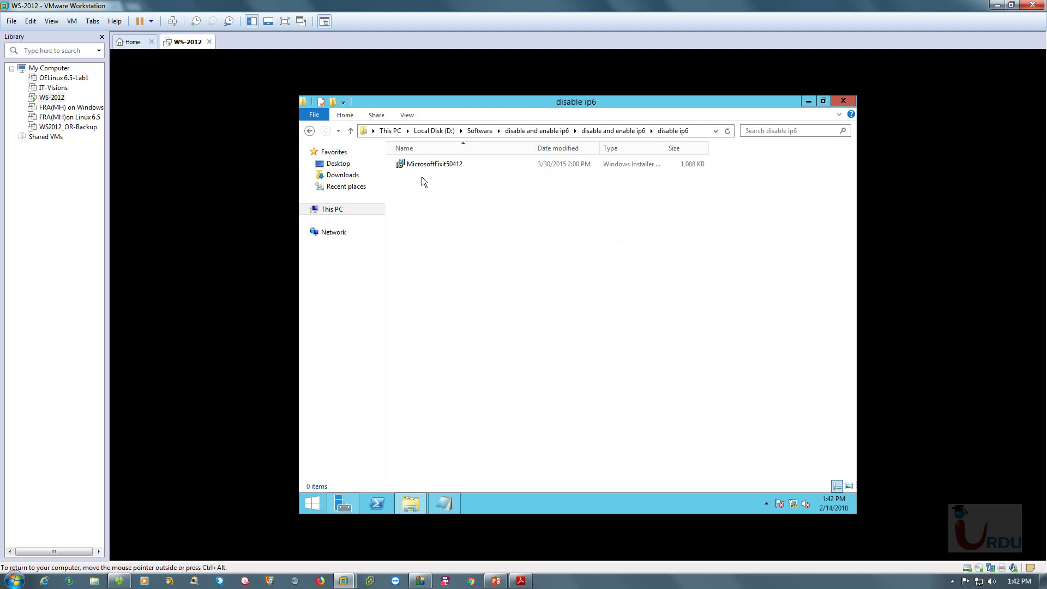
{"action": "double_click", "coordinate": [420, 164]}
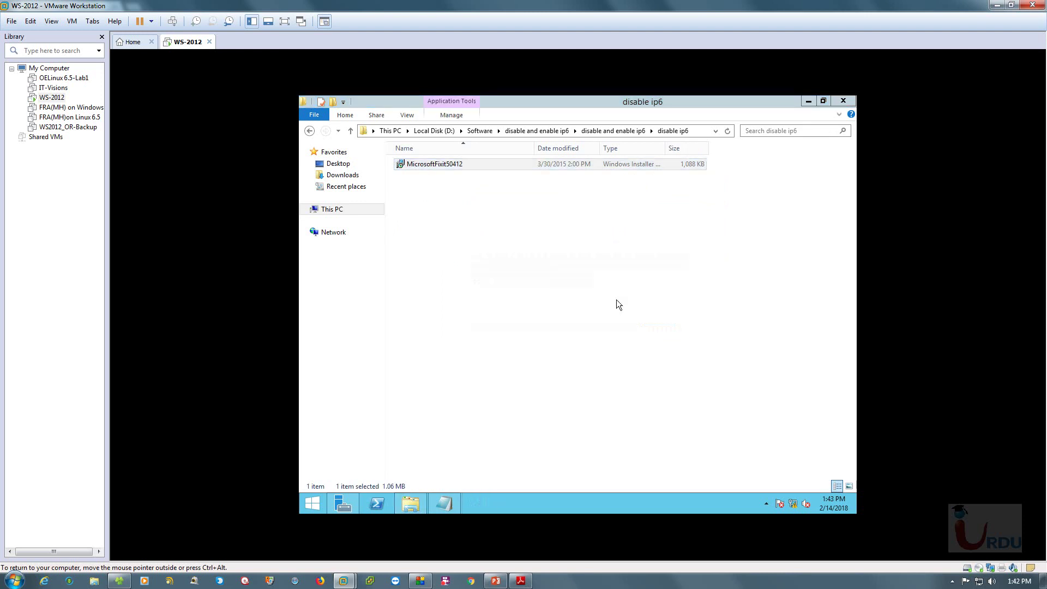
Accept the Microsoft Fix it 50412 license terms, apply the fix and restart the server
{"action": "left_click", "coordinate": [479, 368]}
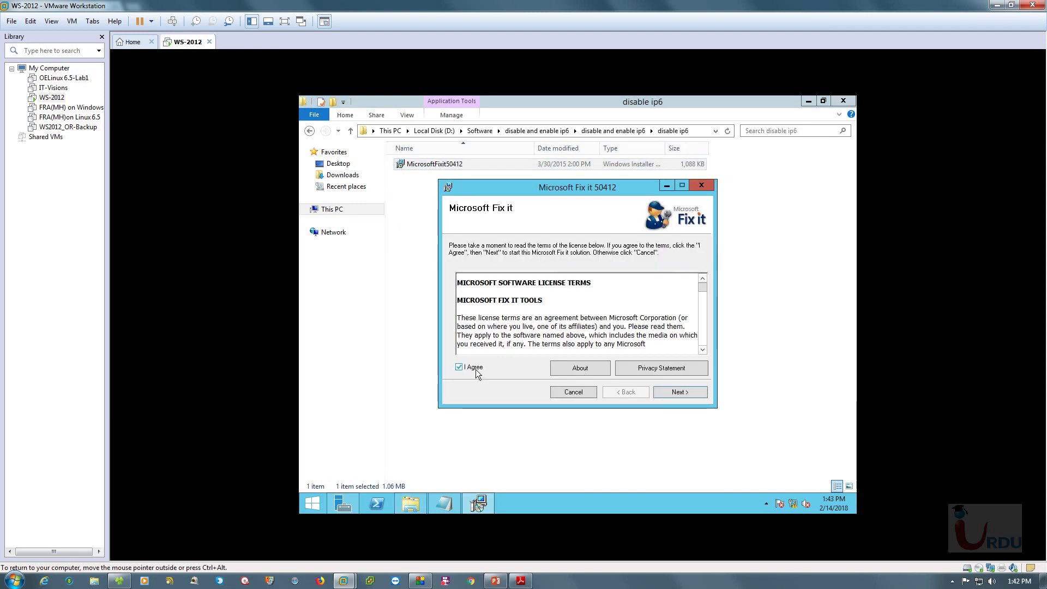
{"action": "left_click", "coordinate": [673, 390]}
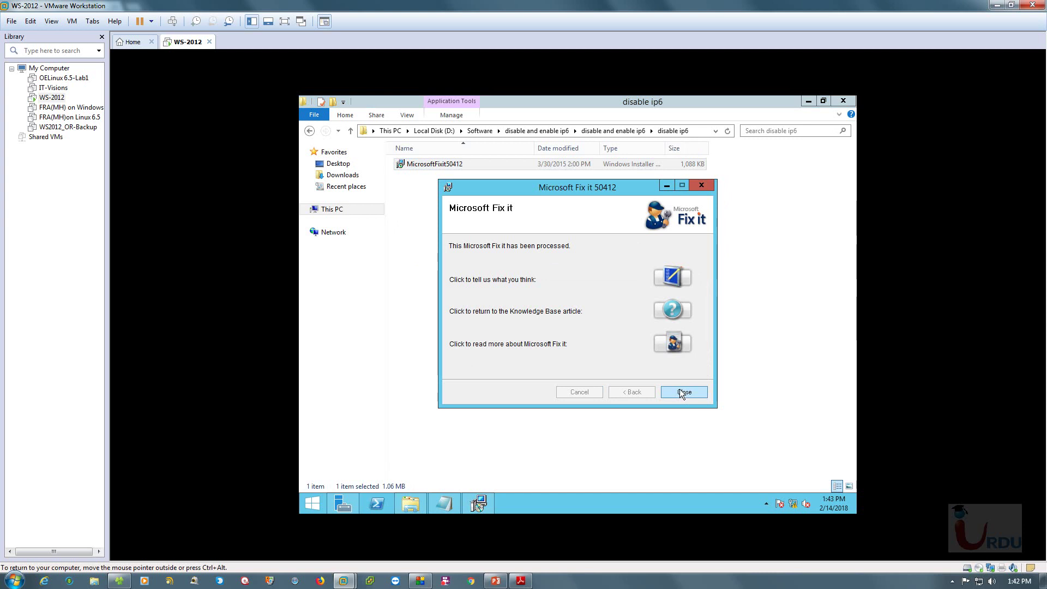
{"action": "left_click", "coordinate": [679, 388]}
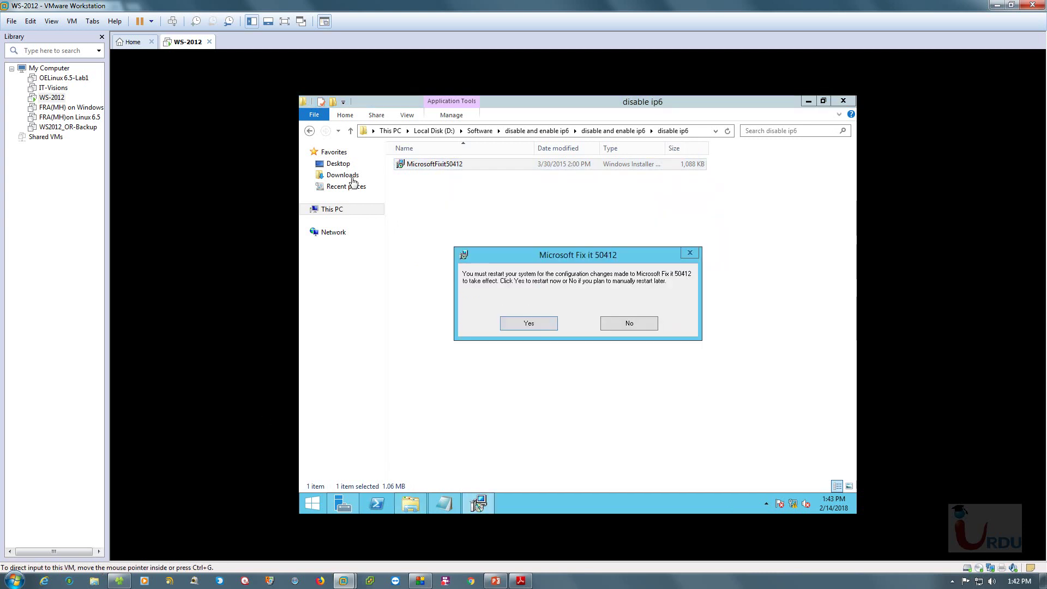
{"action": "left_click", "coordinate": [531, 319]}
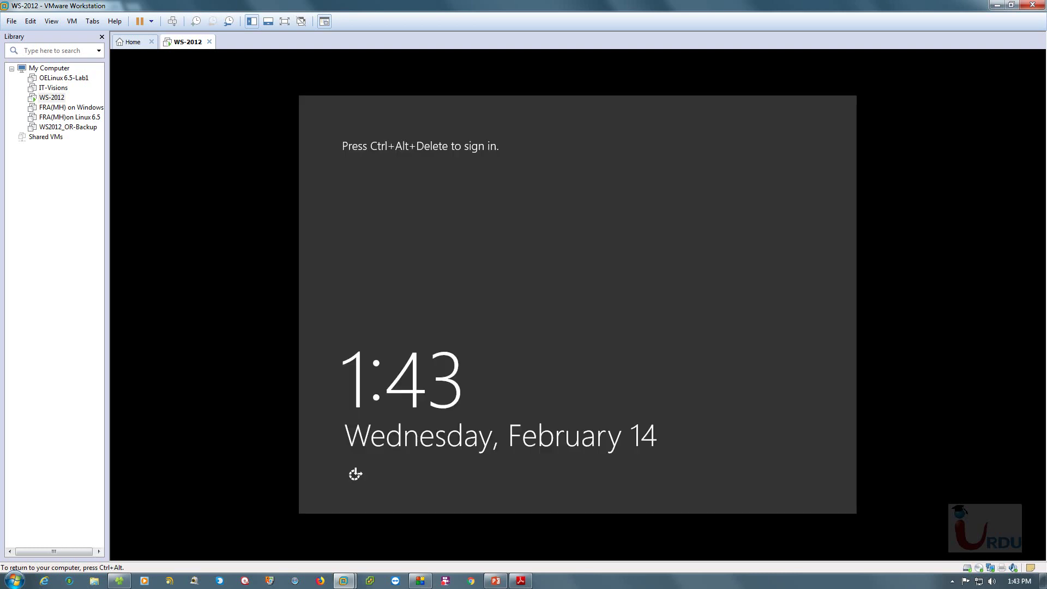
Unlock the restarted WS-2012 virtual machine and sign in as Administrator with the account password
{"action": "right_click", "coordinate": [185, 52]}
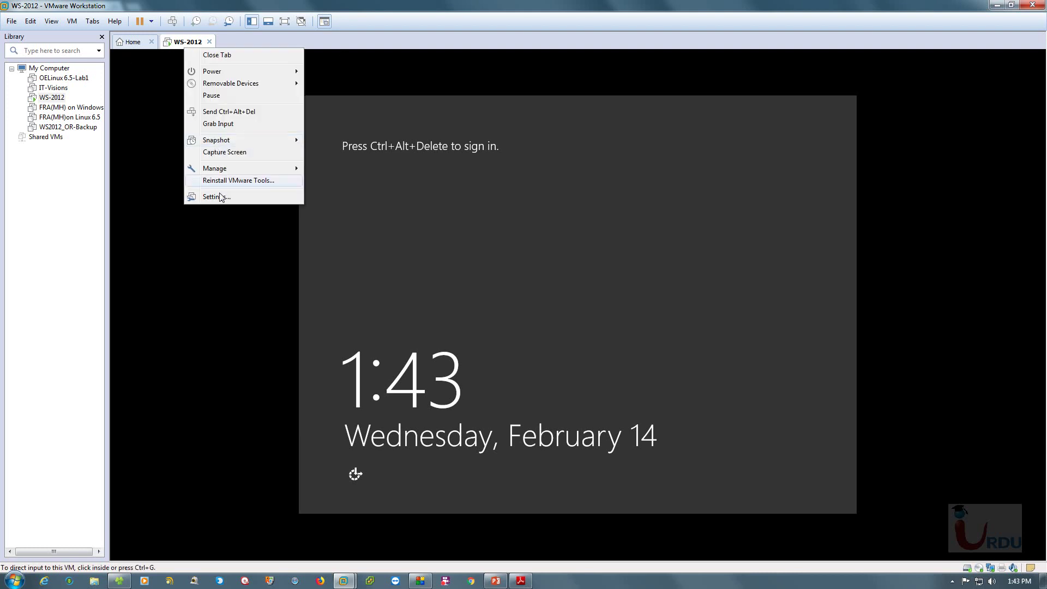
{"action": "left_click", "coordinate": [229, 112]}
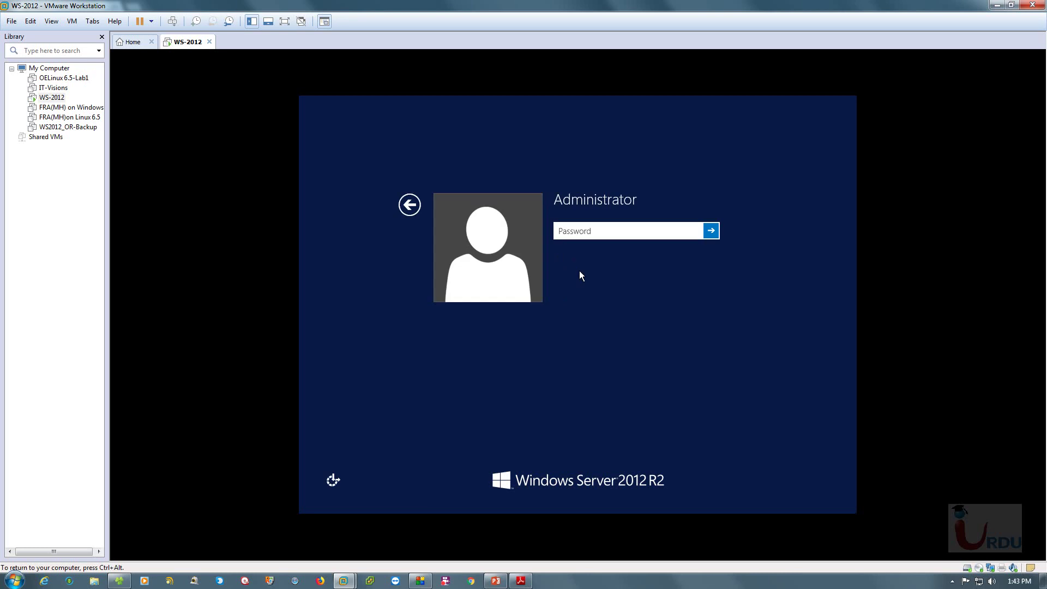
{"action": "type", "text": "******"}
{"action": "key", "text": "Return"}
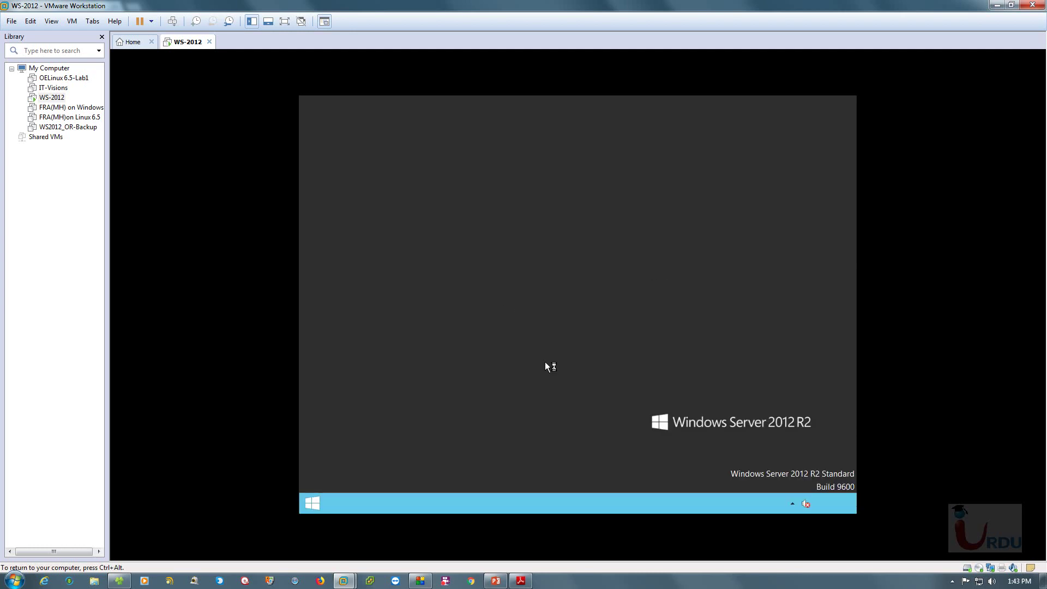
{"action": "right_click", "coordinate": [527, 340]}
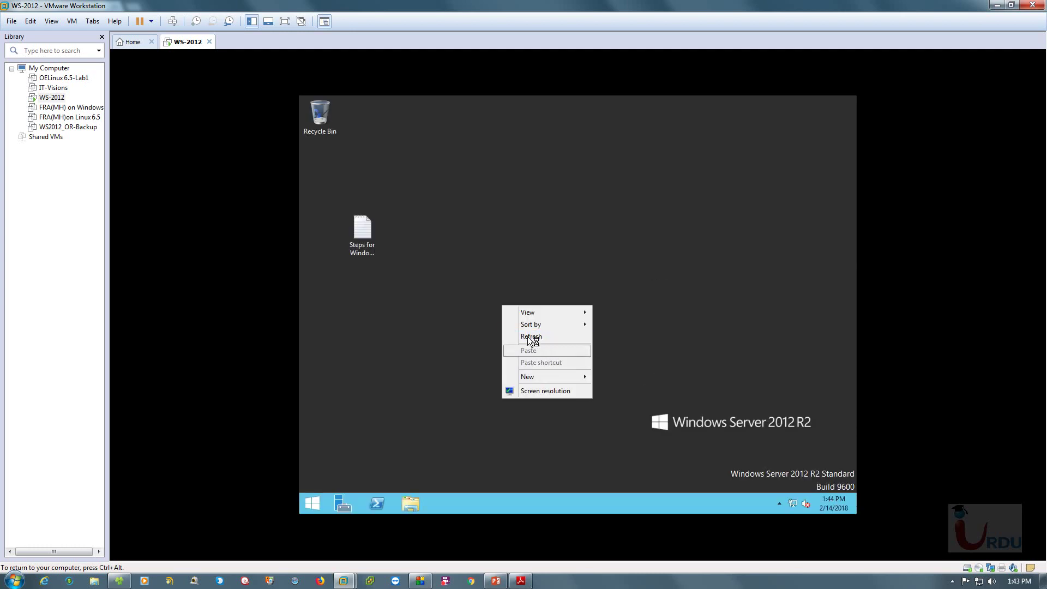
{"action": "left_click", "coordinate": [596, 319]}
{"action": "right_click", "coordinate": [596, 319]}
{"action": "left_click", "coordinate": [611, 351]}
{"action": "right_click", "coordinate": [598, 339]}
{"action": "left_click", "coordinate": [632, 368]}
{"action": "right_click", "coordinate": [623, 338]}
{"action": "left_click", "coordinate": [652, 368]}
{"action": "left_click", "coordinate": [779, 503]}
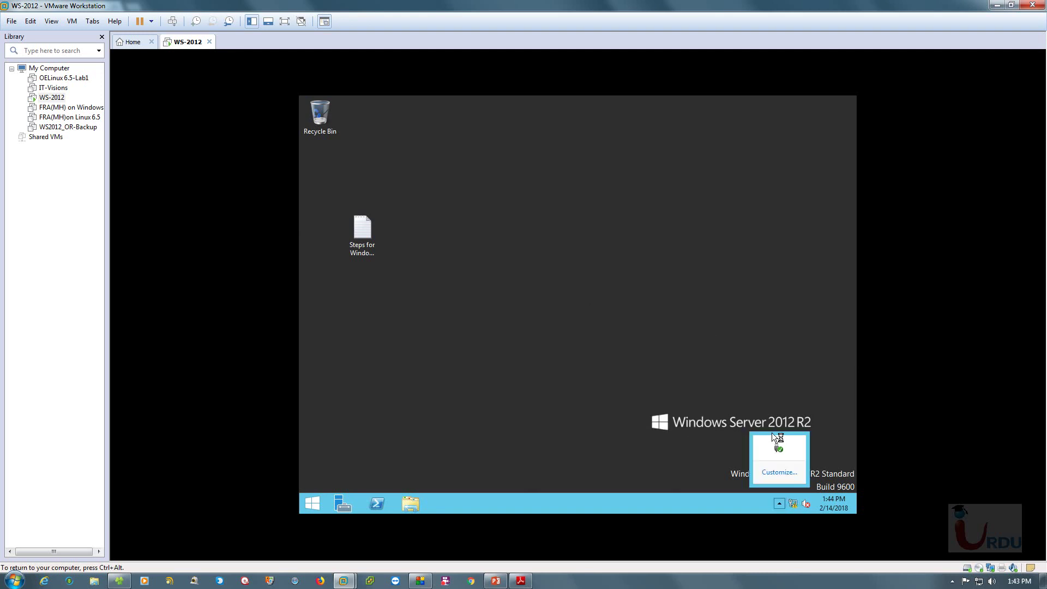
{"action": "right_click", "coordinate": [546, 335]}
{"action": "left_click", "coordinate": [587, 369]}
{"action": "right_click", "coordinate": [640, 351]}
{"action": "left_click", "coordinate": [665, 385]}
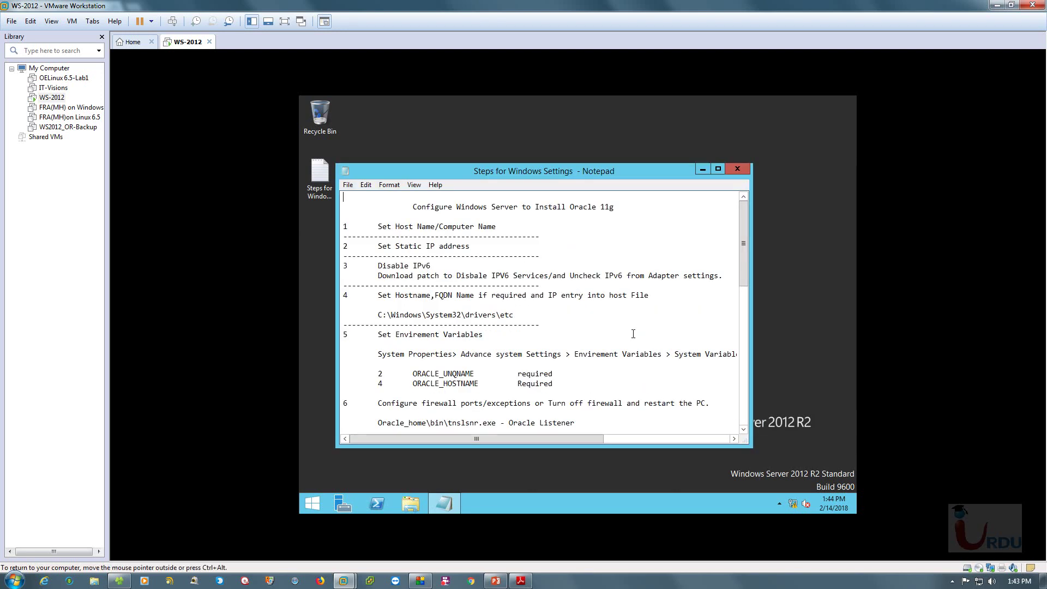
Check the setup notes for the hosts file location and open the Windows folder on Local Disk (C:)
{"action": "scroll", "coordinate": [635, 332], "scroll_direction": "down", "scroll_amount": 4}
{"action": "scroll", "coordinate": [638, 314], "scroll_direction": "up", "scroll_amount": 6}
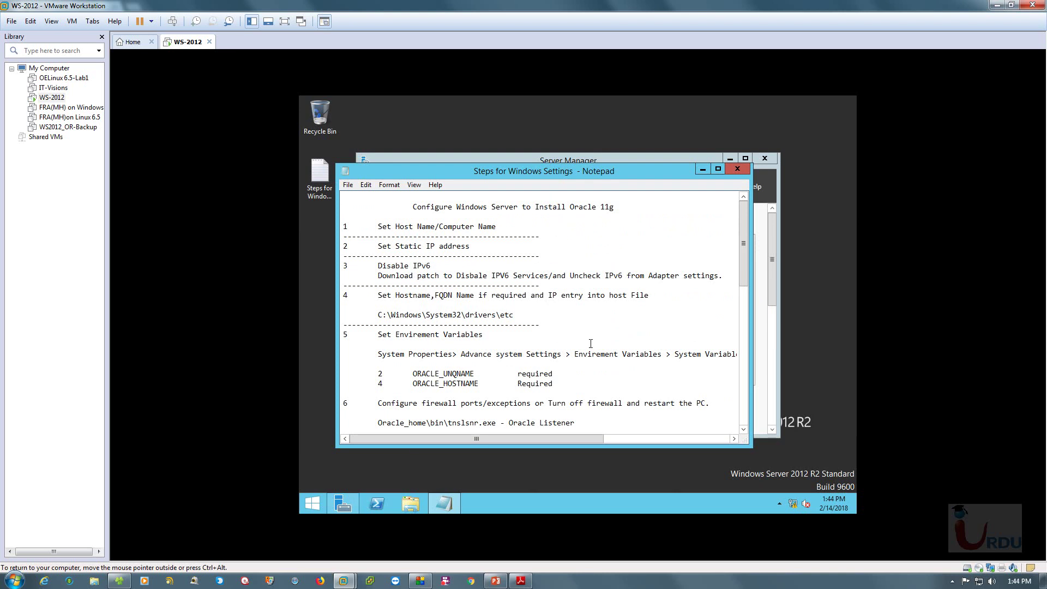
{"action": "key", "text": "super+e"}
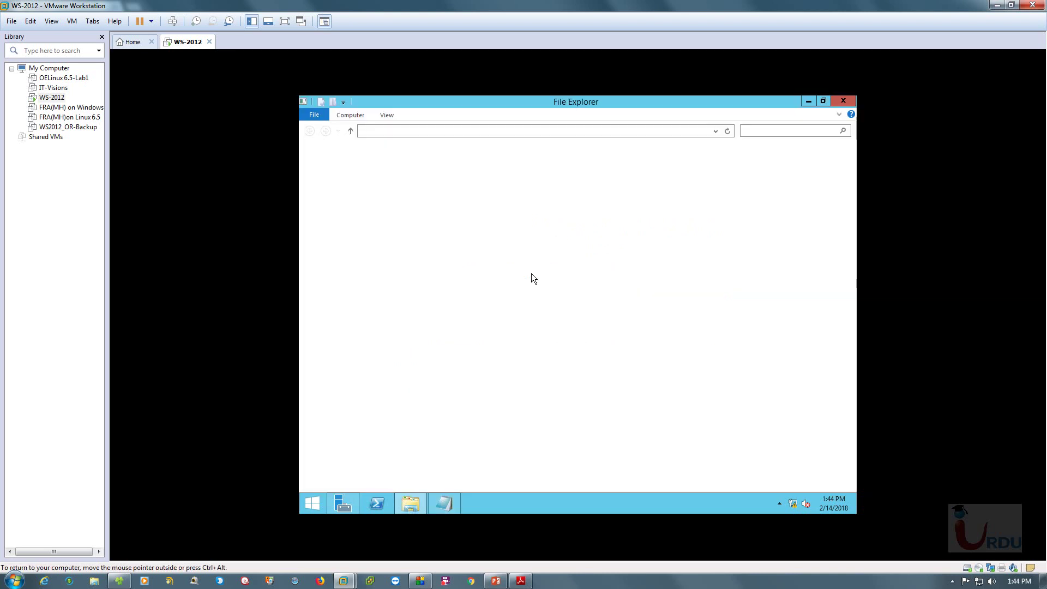
{"action": "double_click", "coordinate": [432, 235]}
{"action": "double_click", "coordinate": [417, 208]}
Open the System32\drivers\etc folder inside the Windows folder
{"action": "left_click", "coordinate": [417, 188]}
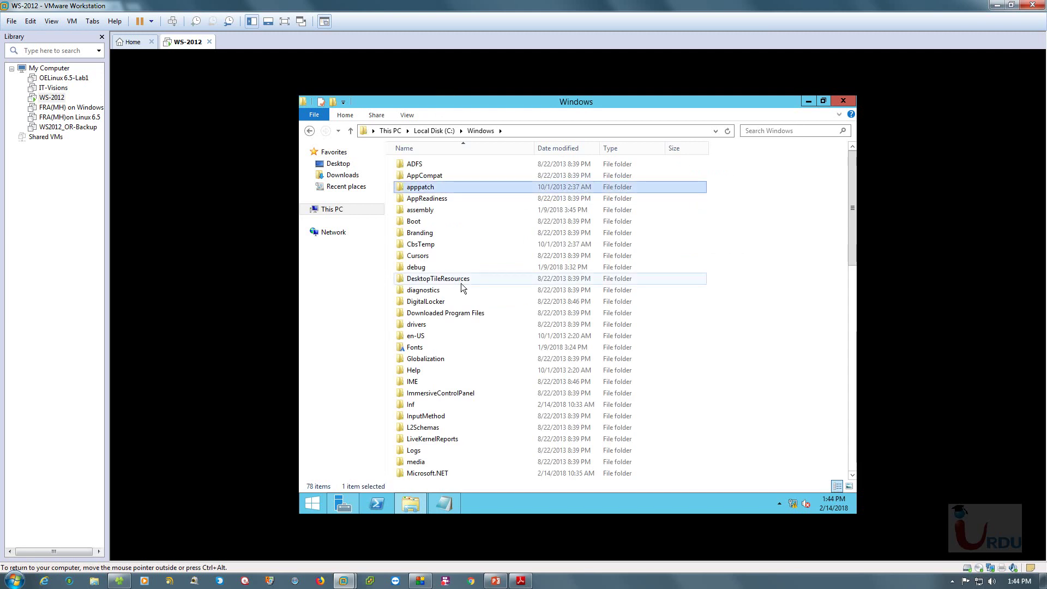
{"action": "key", "text": "s"}
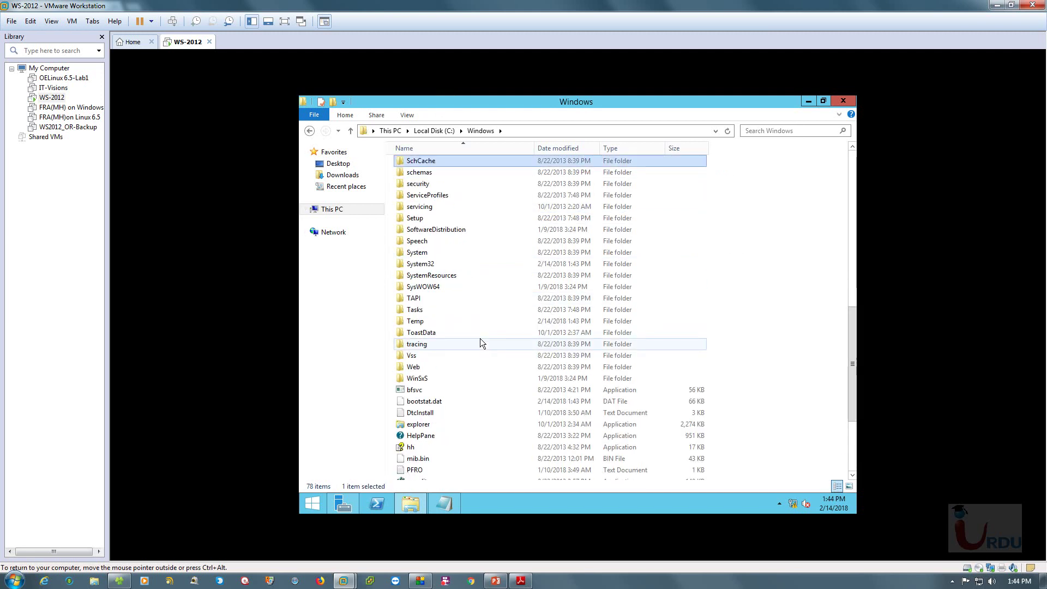
{"action": "double_click", "coordinate": [432, 275]}
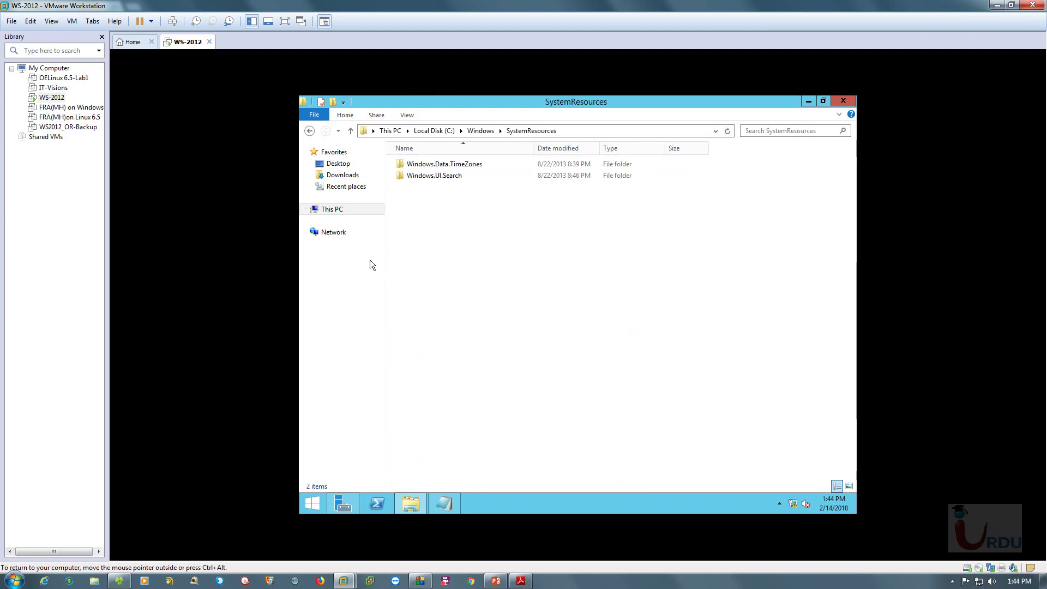
{"action": "left_click", "coordinate": [312, 126]}
{"action": "left_click", "coordinate": [423, 453]}
{"action": "double_click", "coordinate": [424, 462]}
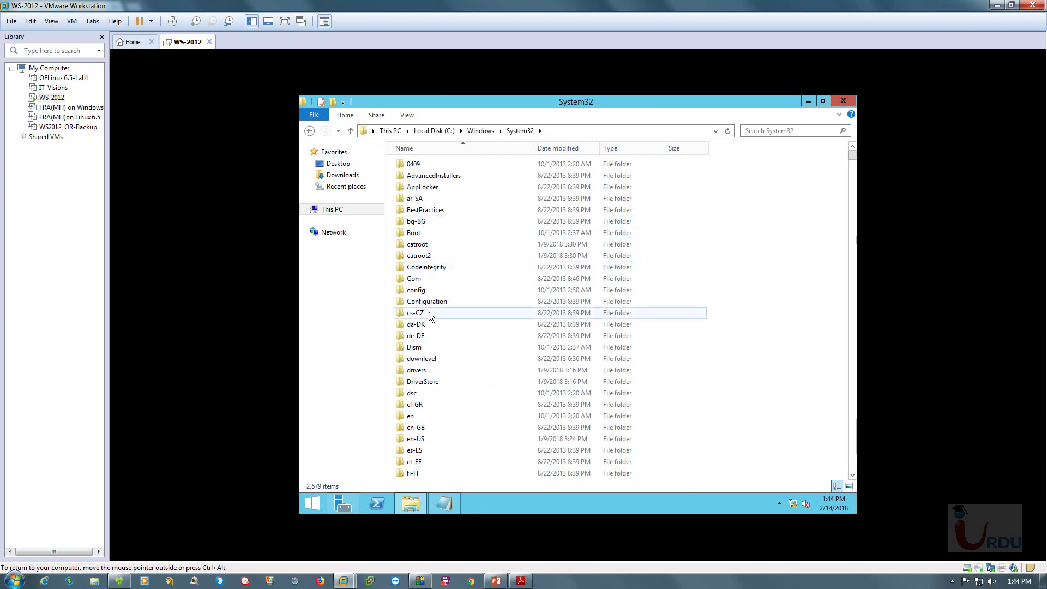
{"action": "left_click", "coordinate": [421, 370]}
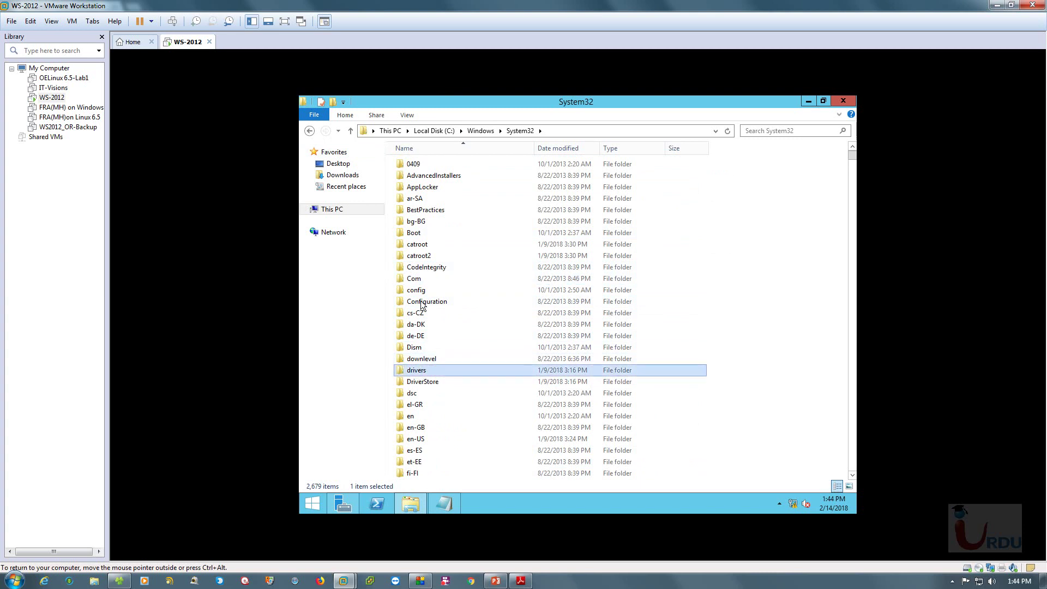
{"action": "double_click", "coordinate": [420, 369]}
{"action": "double_click", "coordinate": [407, 172]}
Open the hosts file from the etc folder in Notepad
{"action": "left_click", "coordinate": [412, 165]}
{"action": "double_click", "coordinate": [412, 165]}
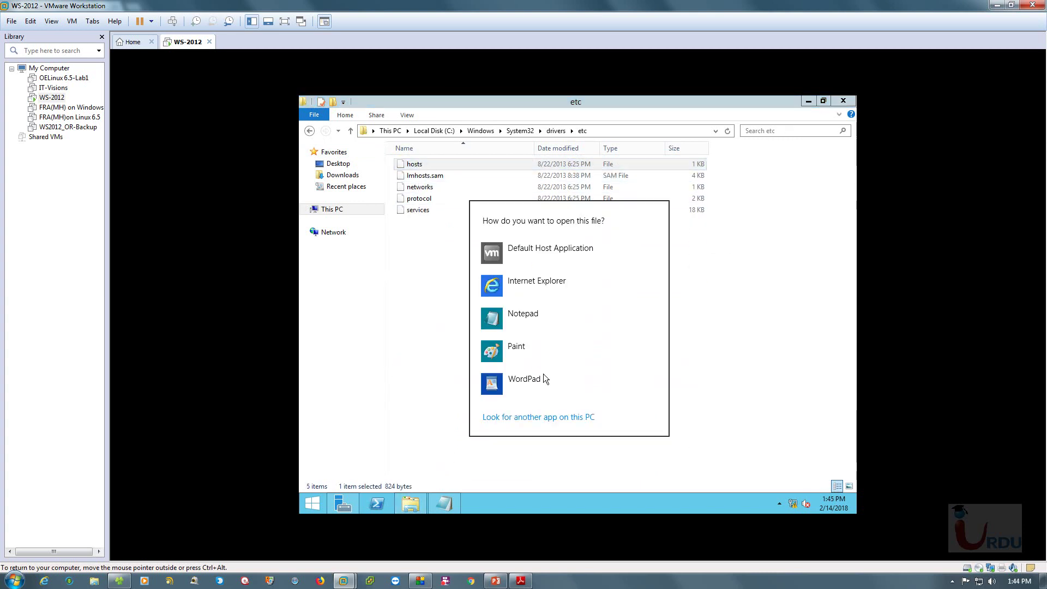
{"action": "left_click", "coordinate": [522, 315]}
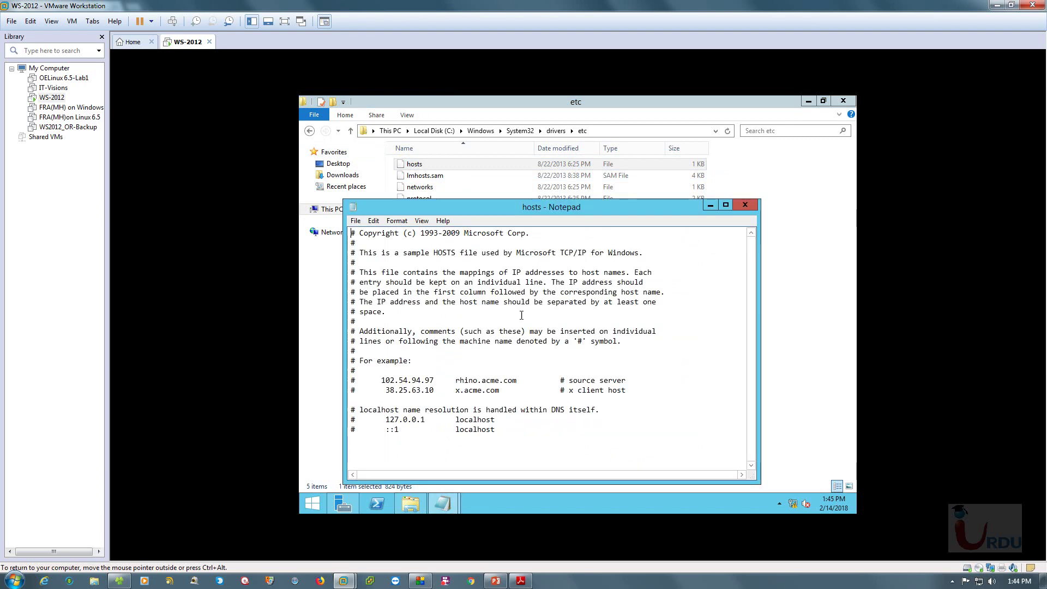
Move the 127.0.0.1 localhost line below the ::1 line in the hosts file and uncomment it
{"action": "key", "text": "Home"}
{"action": "key", "text": "Right"}
{"action": "left_click_drag", "start_coordinate": [449, 426], "coordinate": [351, 420]}
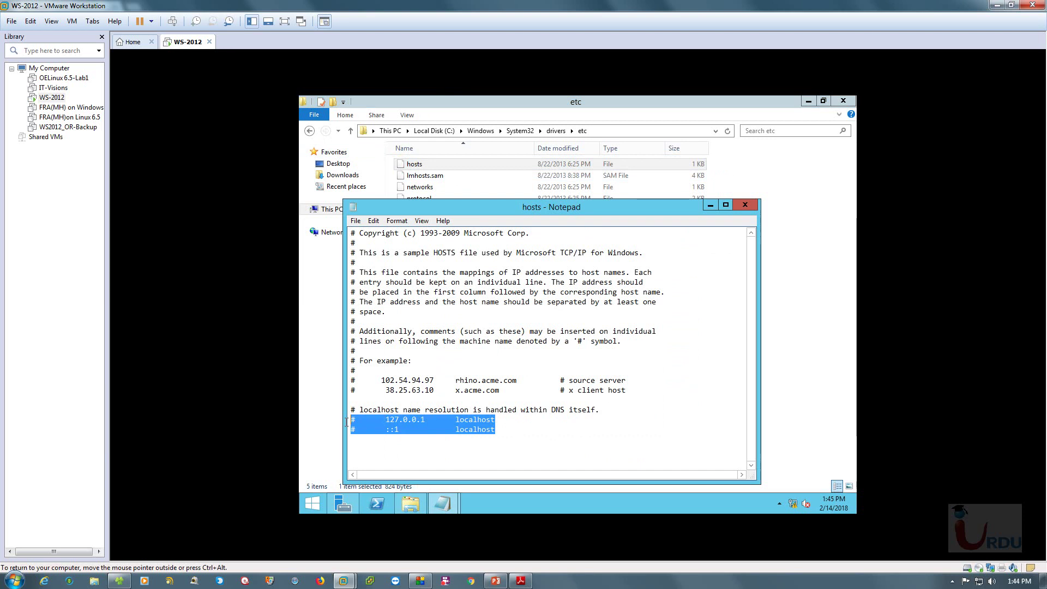
{"action": "left_click_drag", "start_coordinate": [495, 419], "coordinate": [351, 420]}
{"action": "key", "text": "ctrl+c"}
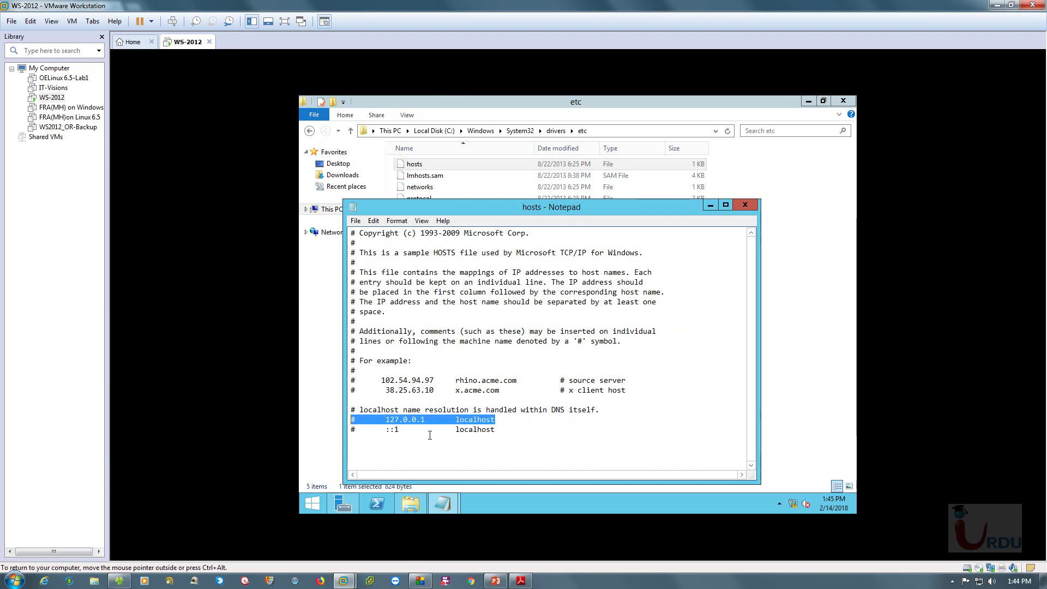
{"action": "key", "text": "Delete"}
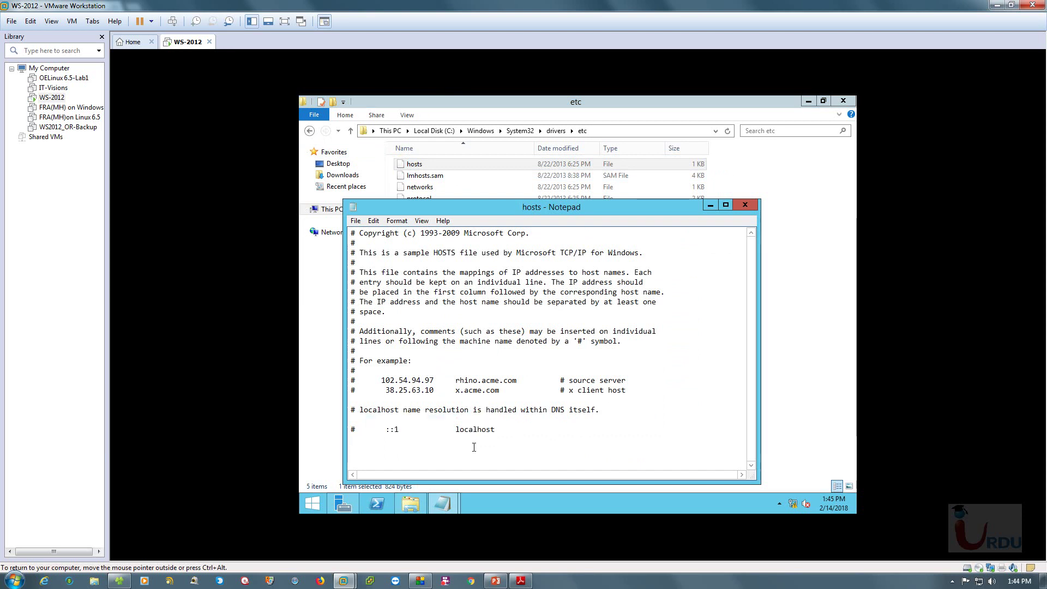
{"action": "key", "text": "Delete"}
{"action": "key", "text": "ctrl+v"}
{"action": "key", "text": "BackSpace"}
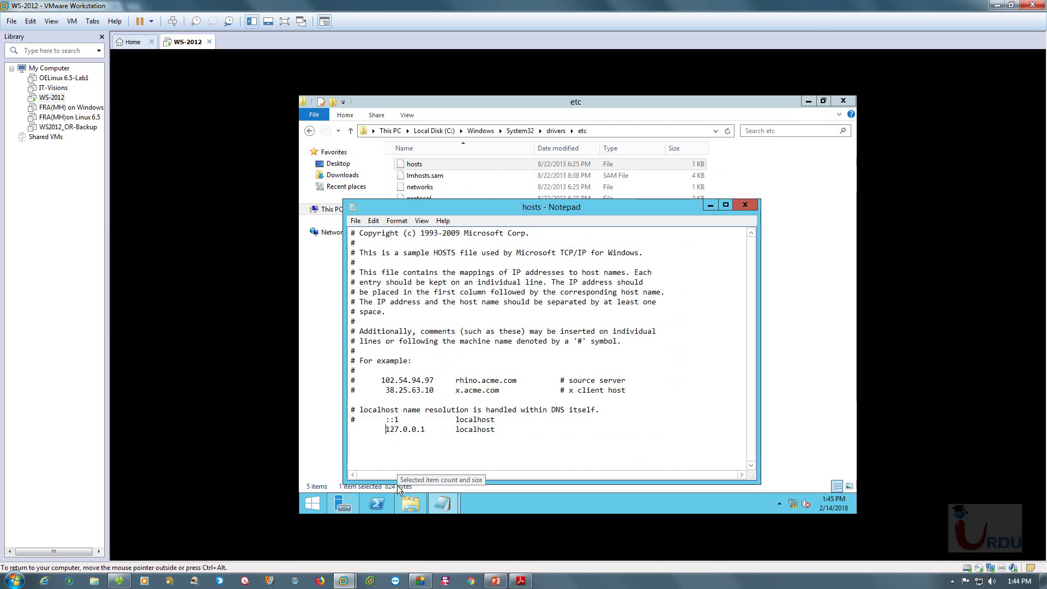
Add a new indented line with the IP address 172.16.31.104 below the 127.0.0.1 entry
{"action": "key", "text": "Return"}
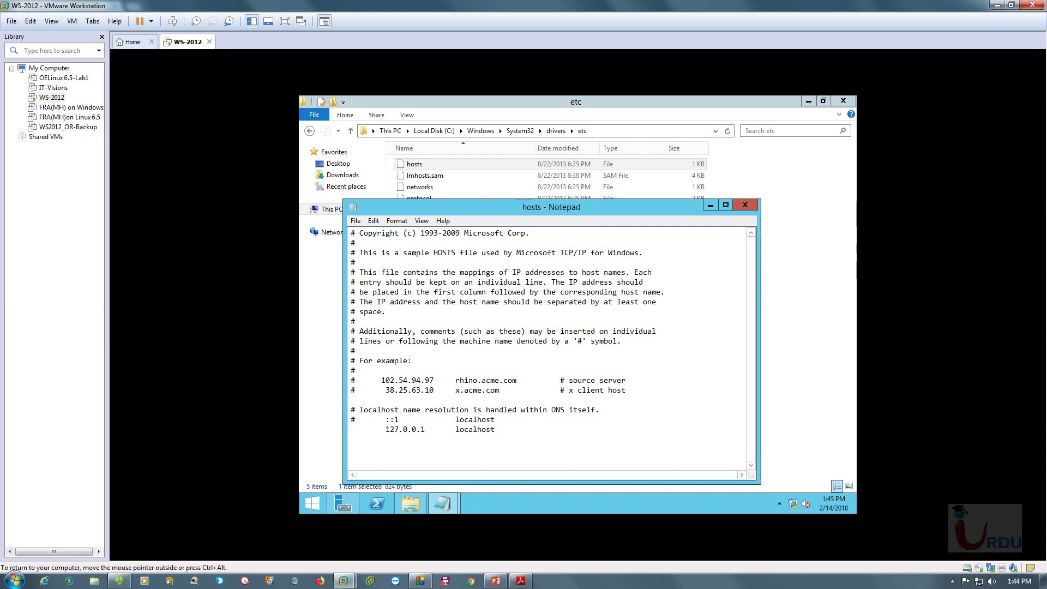
{"action": "key", "text": "Tab"}
{"action": "type", "text": "172.16.31.104"}
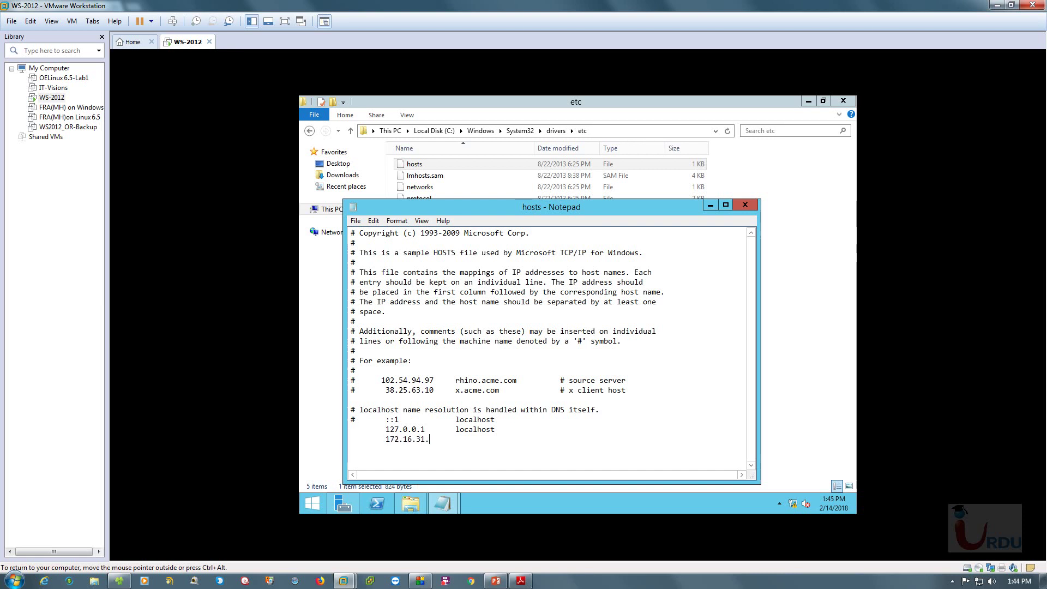
Check the IPv4 address in the Ethernet0 connection details and close the network windows
{"action": "right_click", "coordinate": [793, 502]}
{"action": "left_click", "coordinate": [795, 496]}
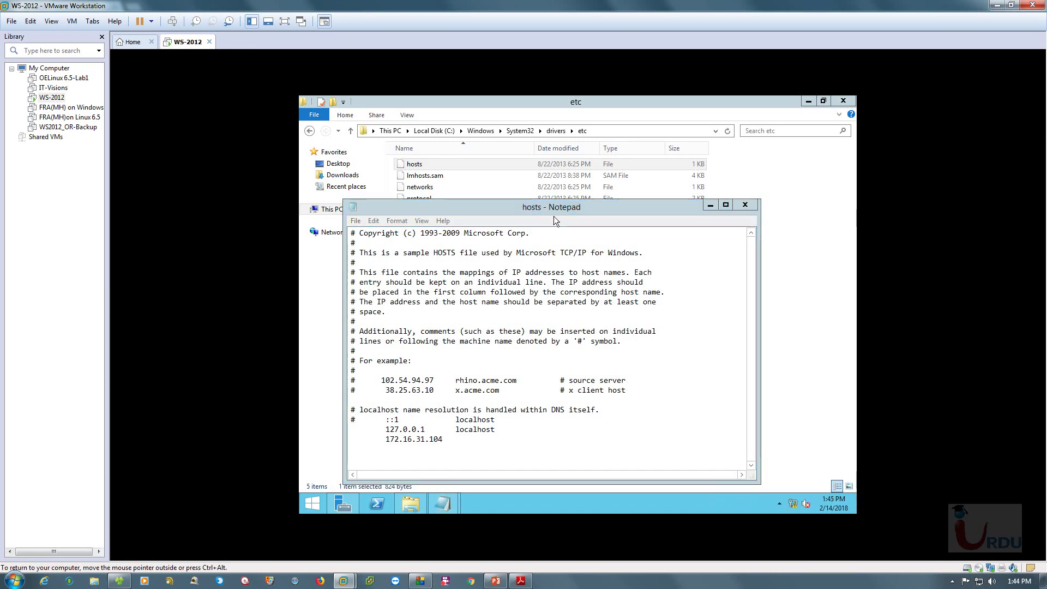
{"action": "left_click", "coordinate": [730, 242]}
{"action": "left_click", "coordinate": [519, 292]}
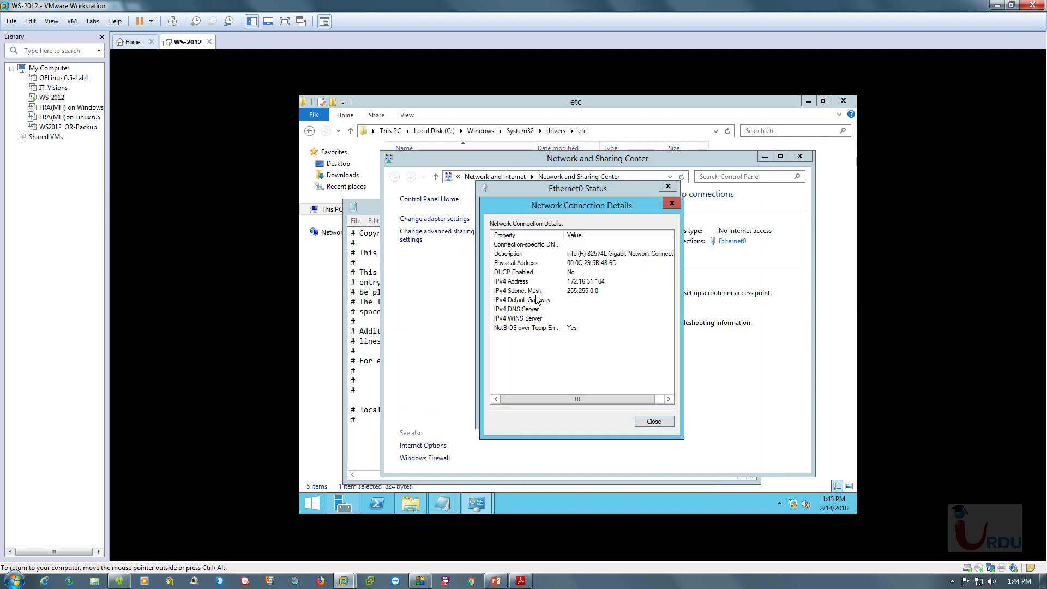
{"action": "left_click", "coordinate": [655, 419]}
{"action": "left_click", "coordinate": [655, 415]}
{"action": "left_click", "coordinate": [800, 157]}
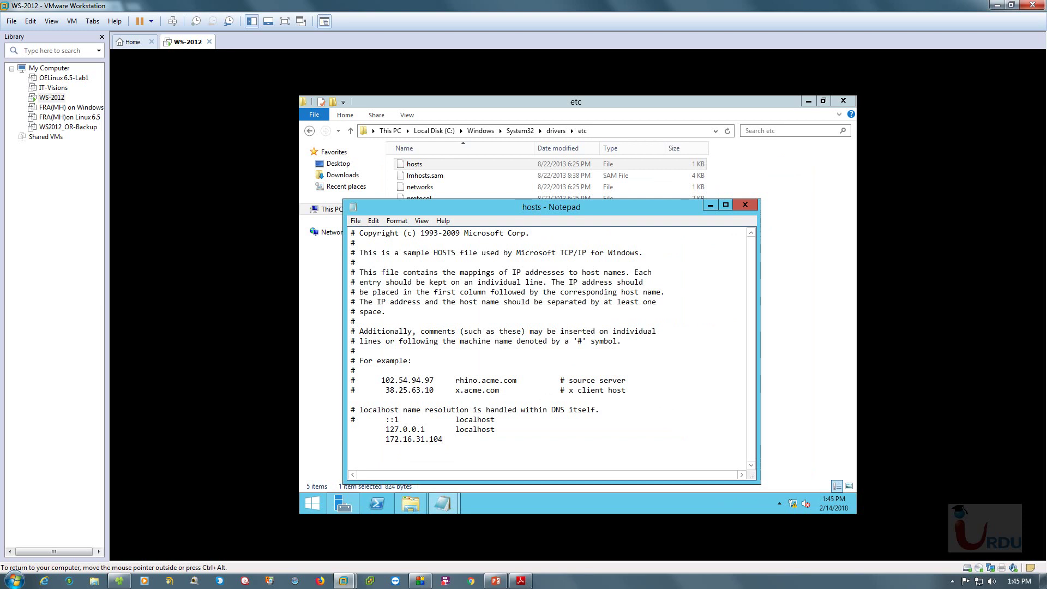
Begin the host name of the 172.16.31.104 entry with OCA and open This PC's system properties to check the computer name
{"action": "type", "text": "OCA"}
{"action": "left_click", "coordinate": [316, 503]}
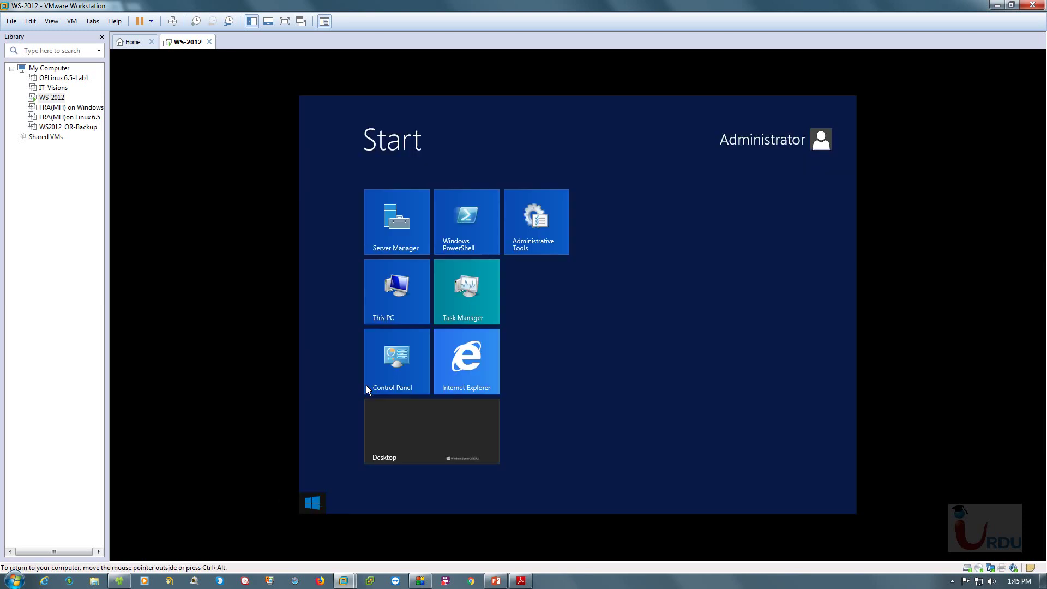
{"action": "left_click", "coordinate": [406, 423]}
{"action": "mouse_move", "coordinate": [442, 503]}
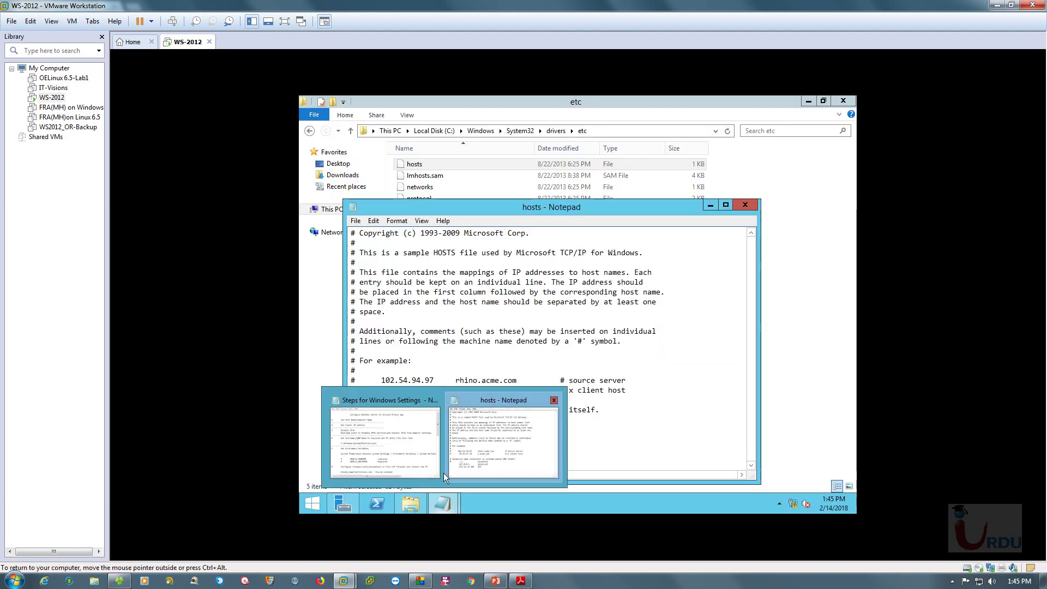
{"action": "left_click", "coordinate": [312, 503]}
{"action": "right_click", "coordinate": [390, 265]}
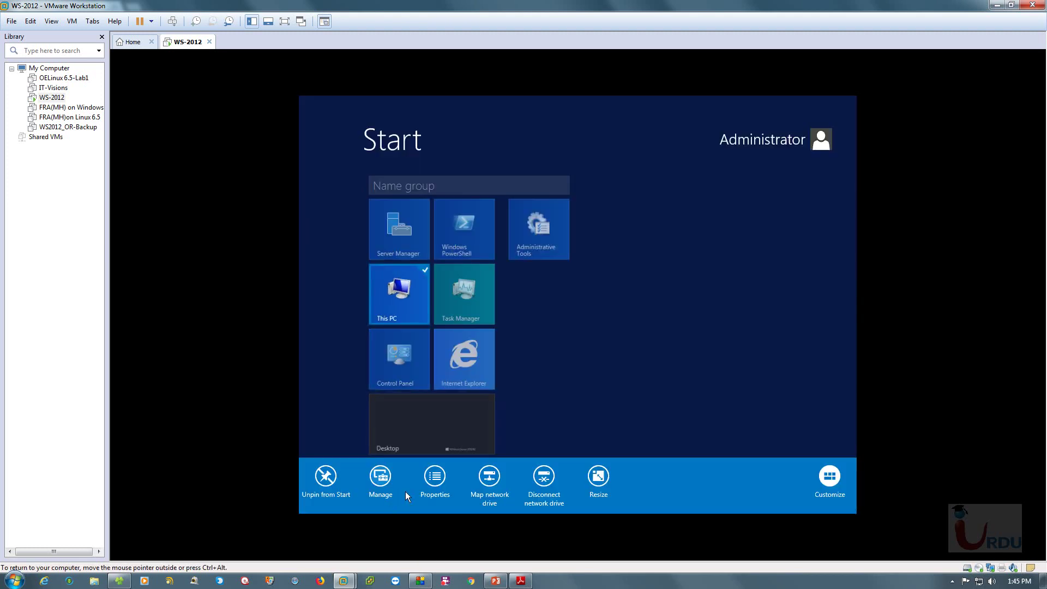
{"action": "left_click", "coordinate": [381, 475]}
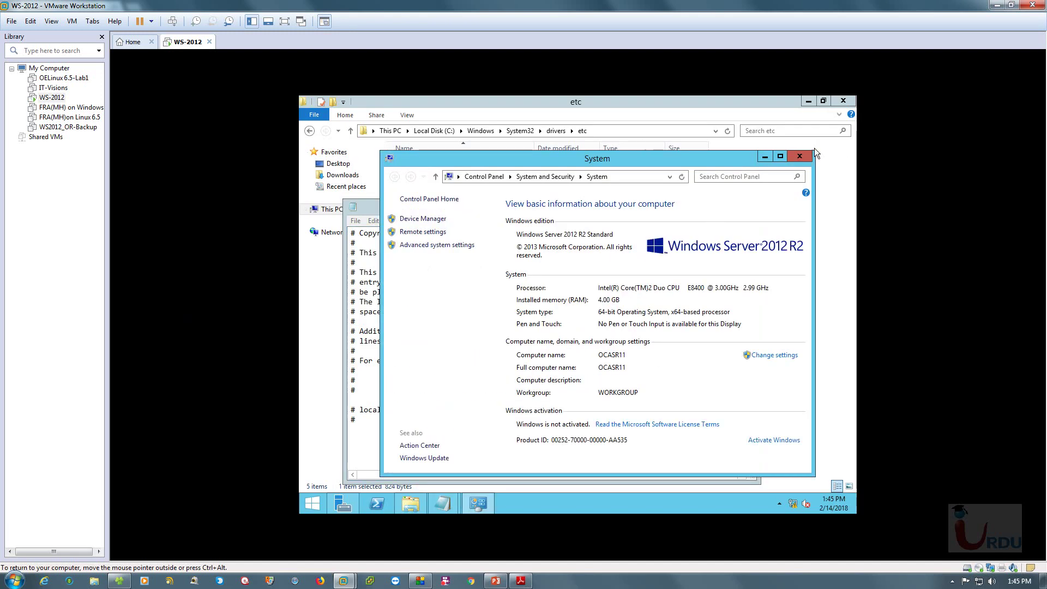
Complete the host name of the 172.16.31.104 entry as OCASR11, then save and close the hosts file
{"action": "left_click", "coordinate": [800, 156]}
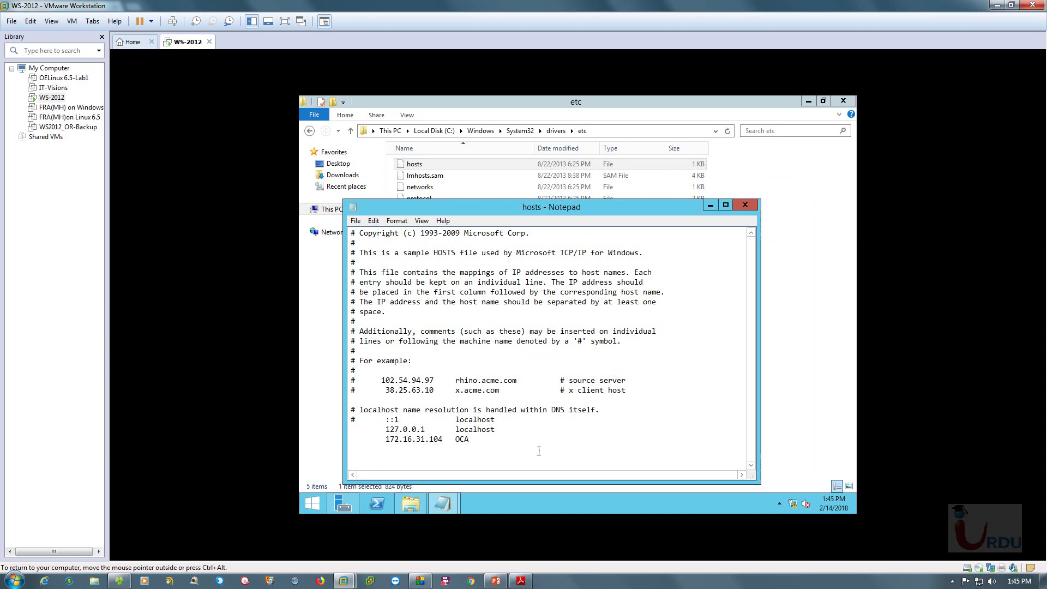
{"action": "type", "text": "SR11"}
{"action": "key", "text": "ctrl+s"}
{"action": "left_click", "coordinate": [356, 220]}
{"action": "left_click", "coordinate": [373, 257]}
{"action": "left_click_drag", "start_coordinate": [541, 210], "coordinate": [546, 188]}
{"action": "left_click", "coordinate": [748, 183]}
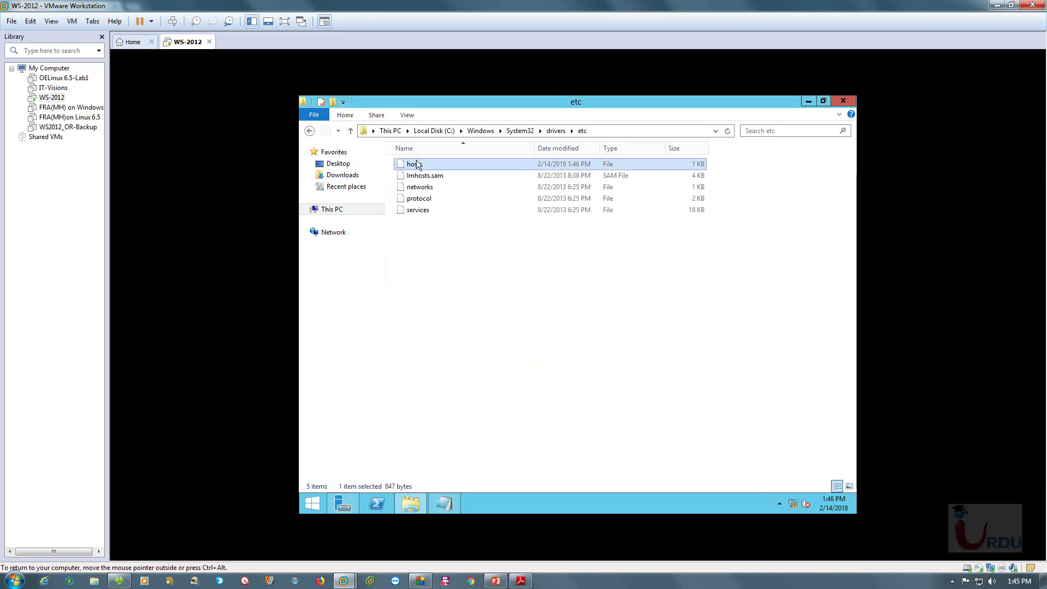
Check the security permissions of the hosts file in its properties and leave them without changes
{"action": "right_click", "coordinate": [416, 161]}
{"action": "left_click", "coordinate": [437, 314]}
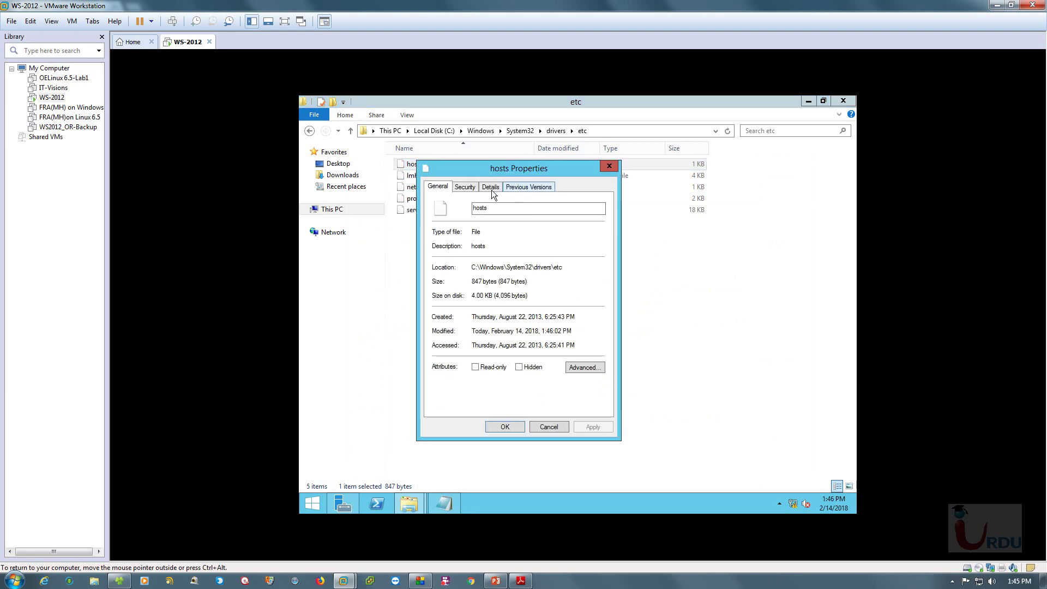
{"action": "left_click", "coordinate": [465, 186]}
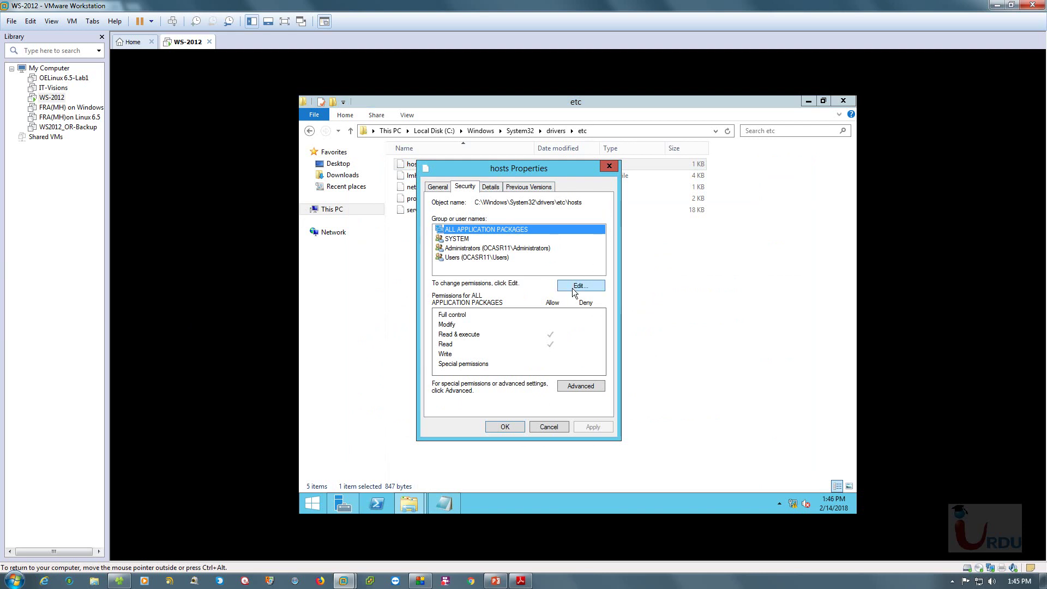
{"action": "left_click", "coordinate": [549, 428]}
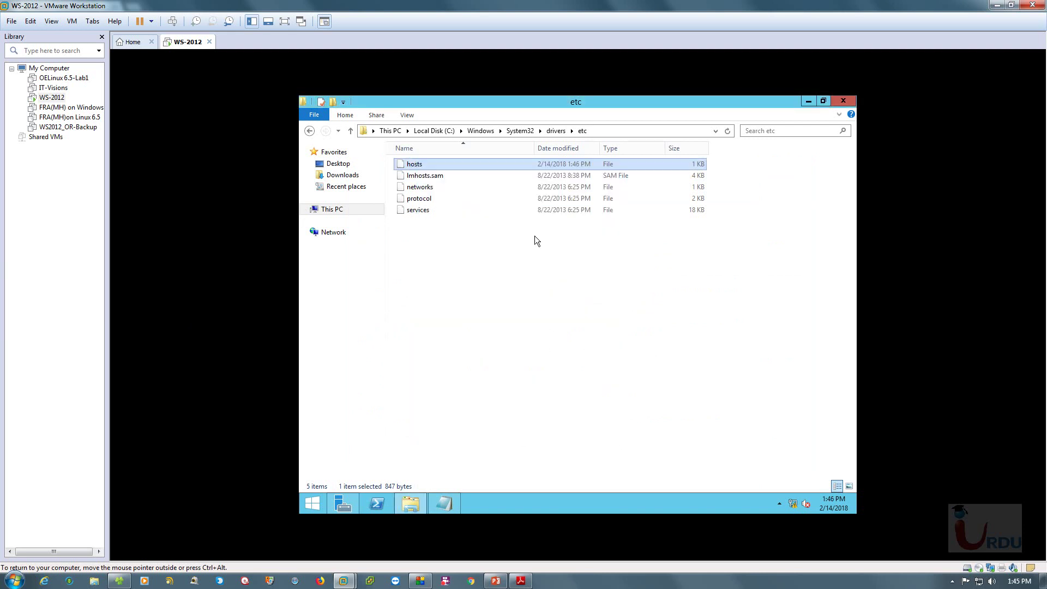
Reopen the hosts file in Notepad and review the host names of the 127.0.0.1 and 172.16.31.104 entries
{"action": "double_click", "coordinate": [410, 164]}
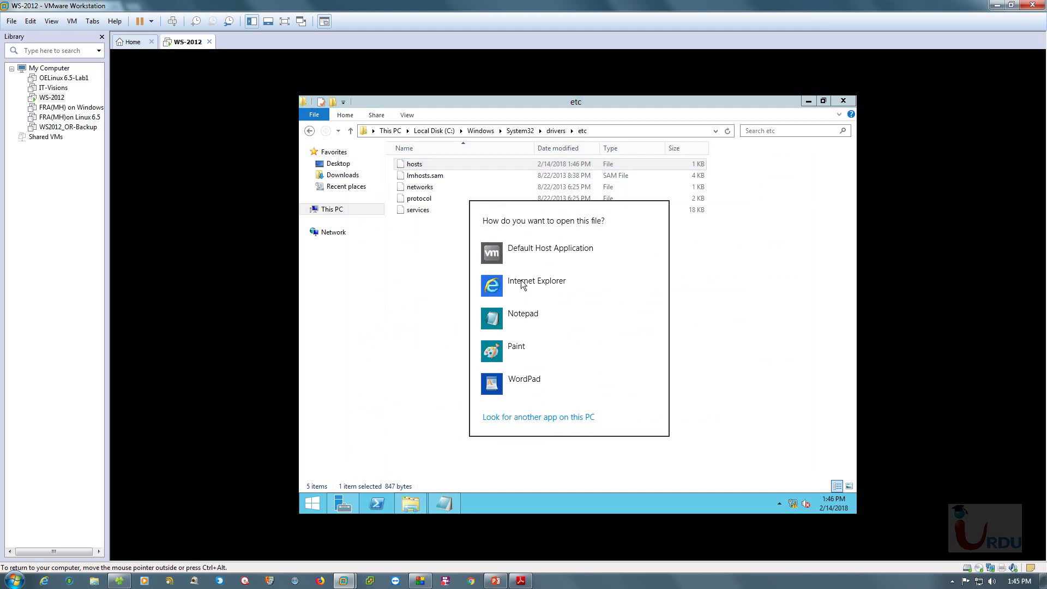
{"action": "left_click", "coordinate": [520, 317]}
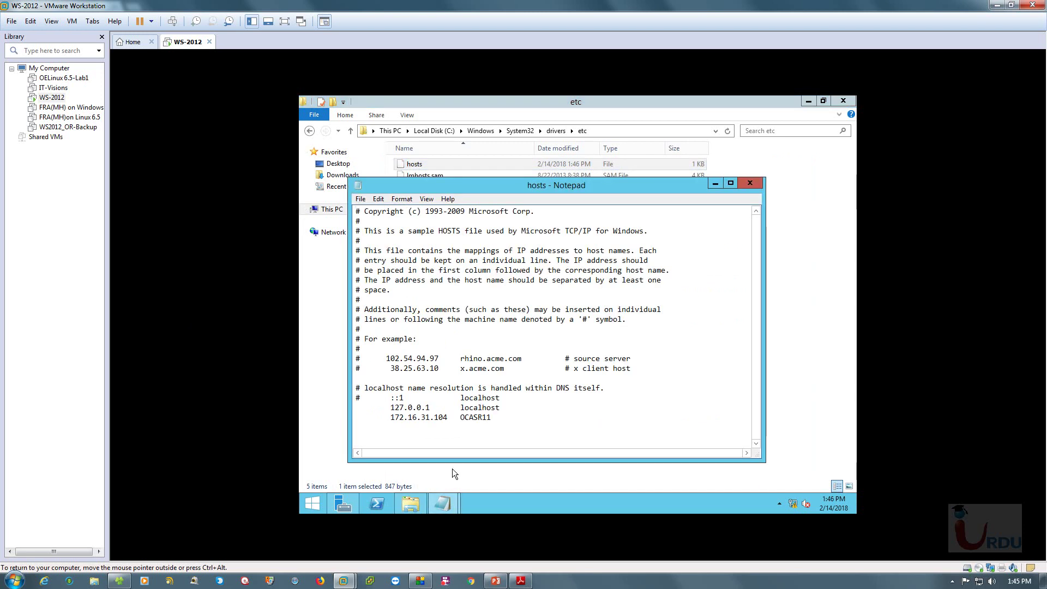
{"action": "left_click", "coordinate": [502, 407]}
{"action": "left_click_drag", "start_coordinate": [492, 418], "coordinate": [462, 418]}
{"action": "key", "text": "shift+Right"}
{"action": "key", "text": "shift+Right"}
{"action": "key", "text": "shift+Right"}
{"action": "key", "text": "shift+Right"}
{"action": "key", "text": "shift+Right"}
{"action": "key", "text": "shift+Right"}
{"action": "left_click", "coordinate": [498, 421]}
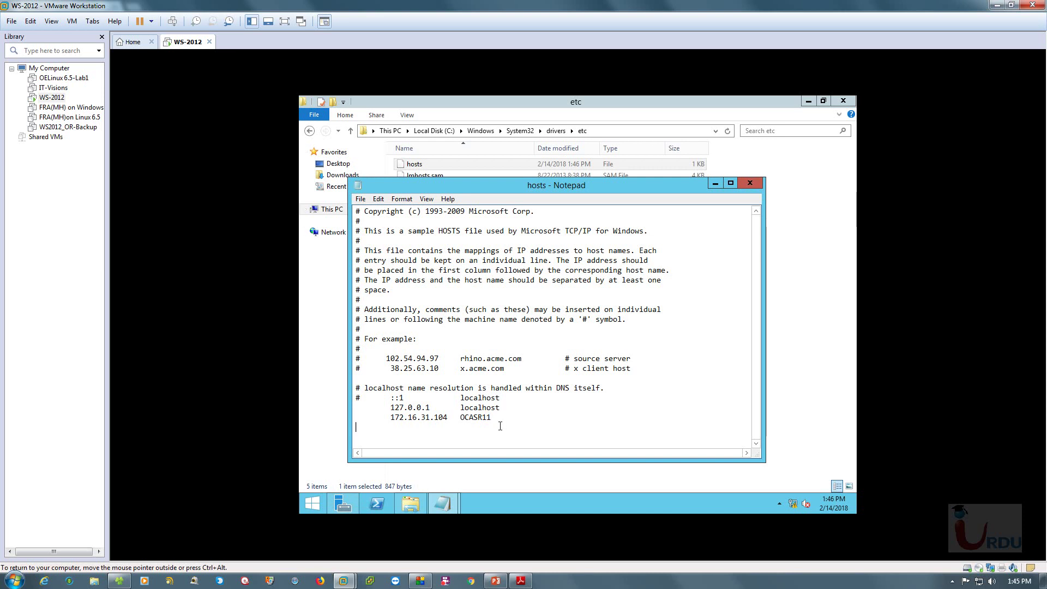
Try adding the fully qualified name OCASR11.uit.com after OCASR11 in the 172.16.31.104 entry
{"action": "left_click_drag", "start_coordinate": [488, 421], "coordinate": [461, 419]}
{"action": "key", "text": "ctrl+c"}
{"action": "left_click", "coordinate": [531, 422]}
{"action": "key", "text": "Tab"}
{"action": "key", "text": "ctrl+v"}
{"action": "type", "text": ".uit.co"}
{"action": "key", "text": "BackSpace"}
{"action": "key", "text": "BackSpace"}
{"action": "key", "text": "BackSpace"}
{"action": "type", "text": ".com"}
{"action": "key", "text": "BackSpace"}
{"action": "key", "text": "BackSpace"}
{"action": "key", "text": "BackSpace"}
{"action": "key", "text": "BackSpace"}
{"action": "key", "text": "BackSpace"}
{"action": "key", "text": "BackSpace"}
{"action": "key", "text": "BackSpace"}
{"action": "key", "text": "BackSpace"}
{"action": "key", "text": "BackSpace"}
{"action": "key", "text": "BackSpace"}
{"action": "key", "text": "BackSpace"}
{"action": "key", "text": "BackSpace"}
{"action": "key", "text": "BackSpace"}
{"action": "key", "text": "BackSpace"}
Insert a second 172.16.31.104 line without a host name between the 127.0.0.1 line and the OCASR11 entry
{"action": "left_click_drag", "start_coordinate": [496, 418], "coordinate": [393, 419]}
{"action": "left_click", "coordinate": [393, 419]}
{"action": "key", "text": "Return"}
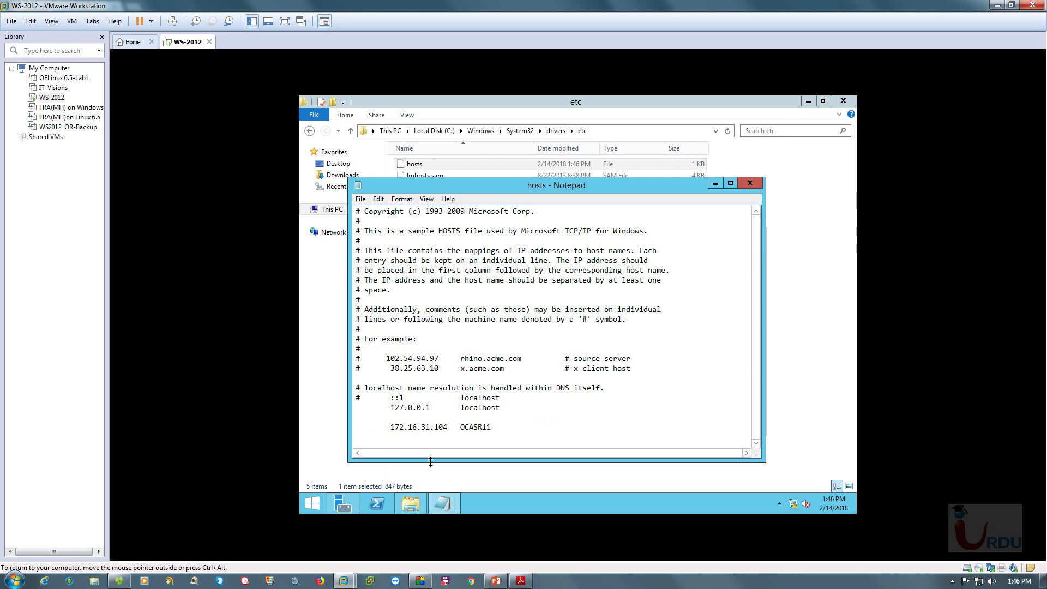
{"action": "key", "text": "ctrl+v"}
{"action": "key", "text": "Up"}
{"action": "key", "text": "Up"}
{"action": "key", "text": "BackSpace"}
{"action": "key", "text": "BackSpace"}
{"action": "key", "text": "BackSpace"}
{"action": "key", "text": "BackSpace"}
{"action": "key", "text": "BackSpace"}
{"action": "key", "text": "BackSpace"}
{"action": "key", "text": "BackSpace"}
Copy localhost from the 127.0.0.1 line as the host name of the new 172.16.31.104 entry
{"action": "left_click_drag", "start_coordinate": [499, 408], "coordinate": [470, 416]}
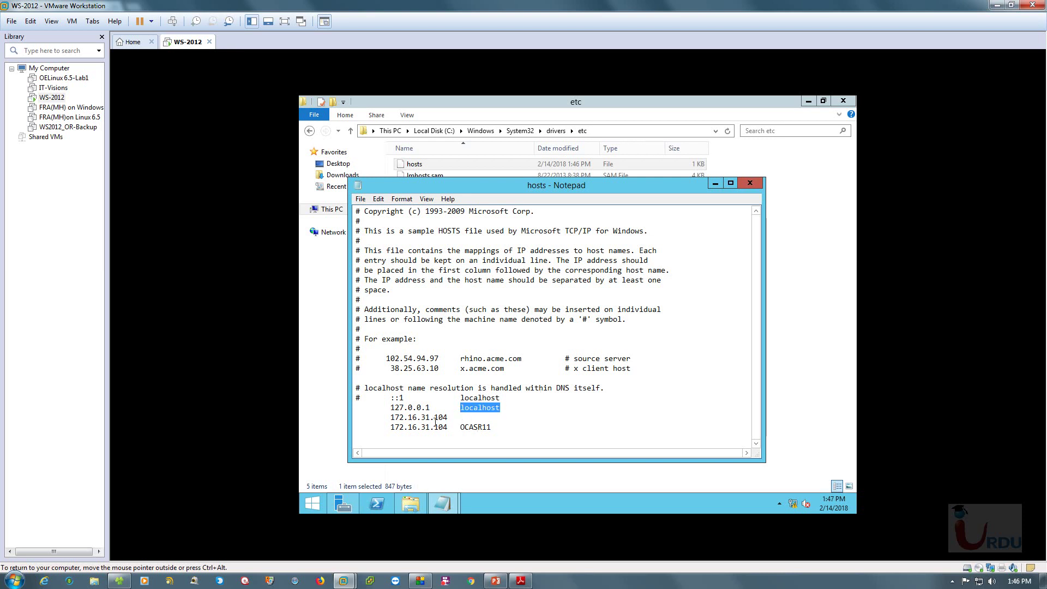
{"action": "left_click", "coordinate": [461, 417]}
{"action": "key", "text": "ctrl+v"}
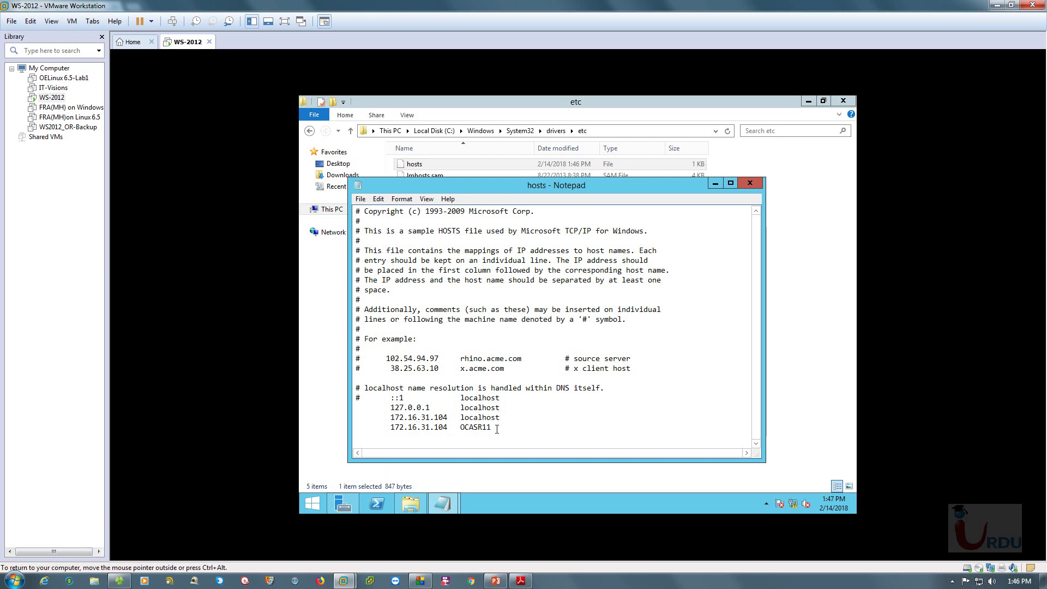
Try appending localhost after OCASR11 in the last hosts entry
{"action": "left_click_drag", "start_coordinate": [493, 427], "coordinate": [459, 428]}
{"action": "left_click", "coordinate": [540, 435]}
{"action": "left_click_drag", "start_coordinate": [499, 418], "coordinate": [461, 417]}
{"action": "key", "text": "ctrl+c"}
{"action": "left_click", "coordinate": [510, 426]}
{"action": "key", "text": "ctrl+v"}
{"action": "left_click_drag", "start_coordinate": [536, 428], "coordinate": [490, 428]}
{"action": "key", "text": "Delete"}
Save the hosts file with its two 172.16.31.104 entries and close it
{"action": "left_click_drag", "start_coordinate": [508, 417], "coordinate": [398, 418]}
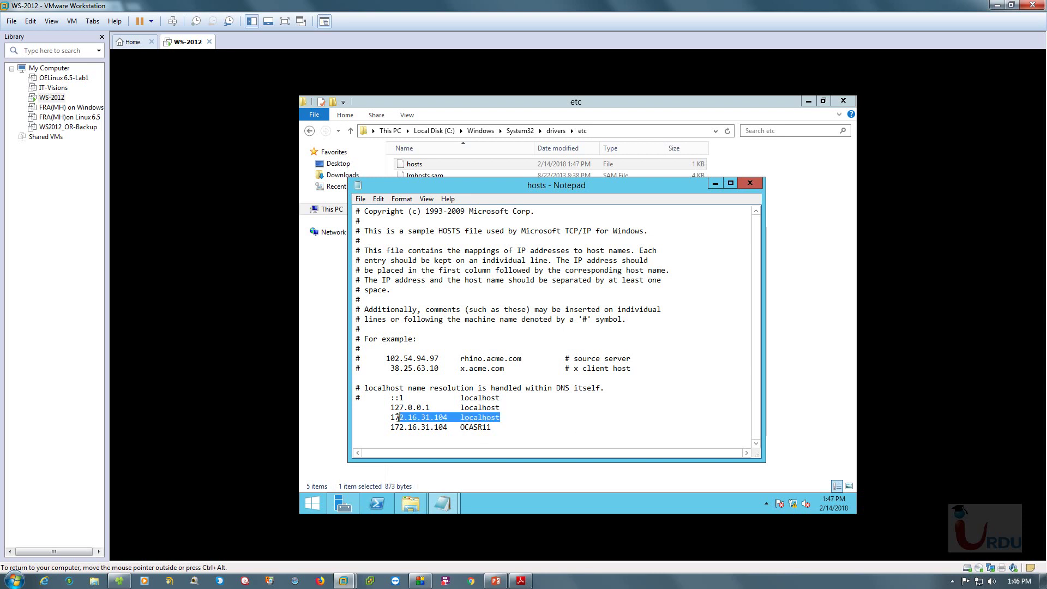
{"action": "left_click", "coordinate": [553, 418]}
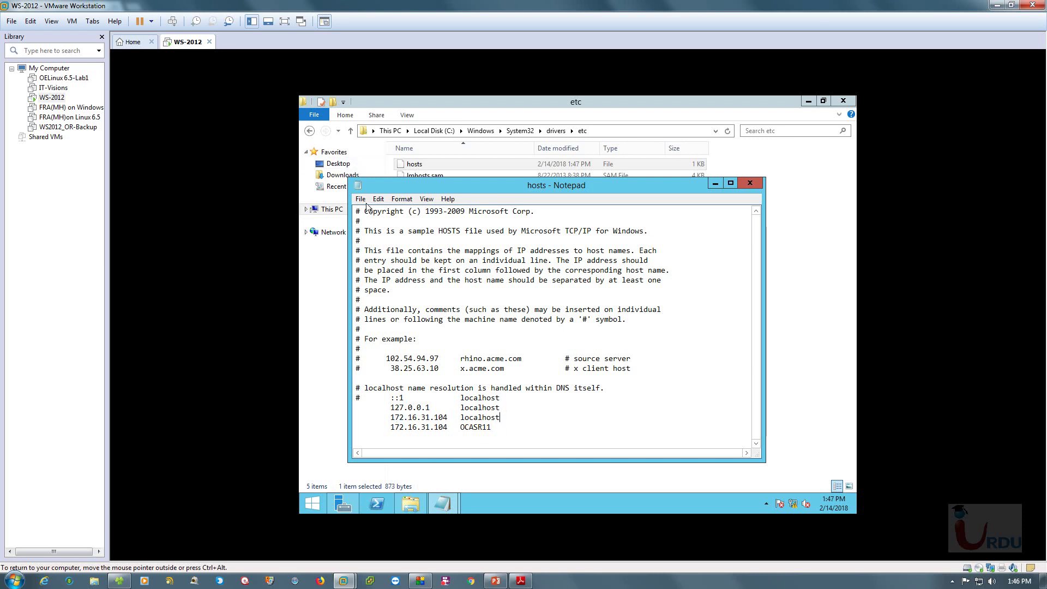
{"action": "key", "text": "alt+f"}
{"action": "key", "text": "Down"}
{"action": "key", "text": "Down"}
{"action": "key", "text": "Return"}
{"action": "left_click", "coordinate": [519, 439]}
{"action": "left_click", "coordinate": [360, 199]}
{"action": "left_click", "coordinate": [379, 236]}
{"action": "left_click", "coordinate": [756, 180]}
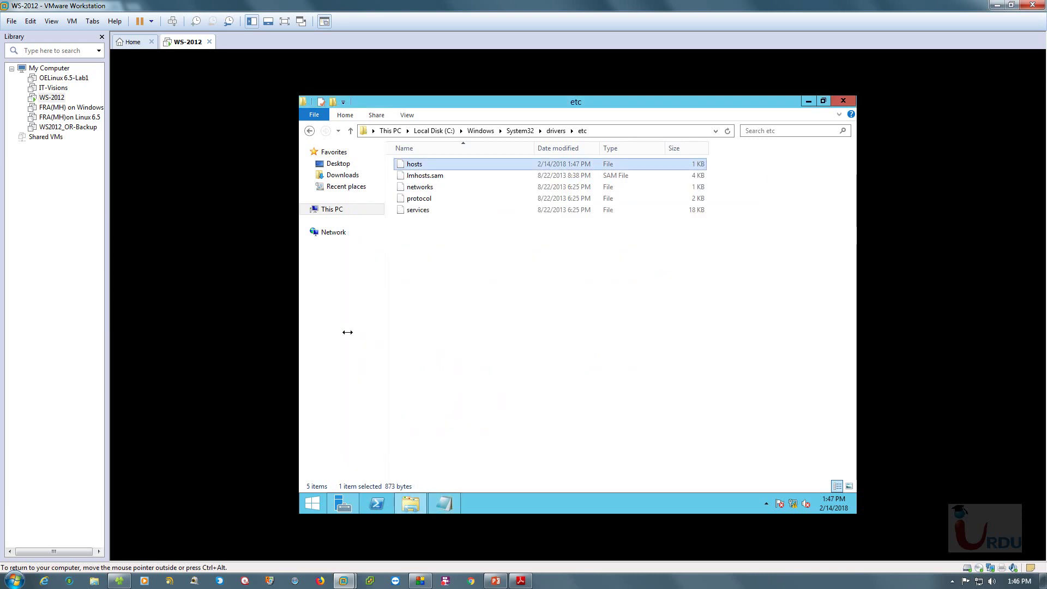
Reopen the hosts file in Notepad to verify the saved entries, then close it and the etc folder
{"action": "double_click", "coordinate": [404, 164]}
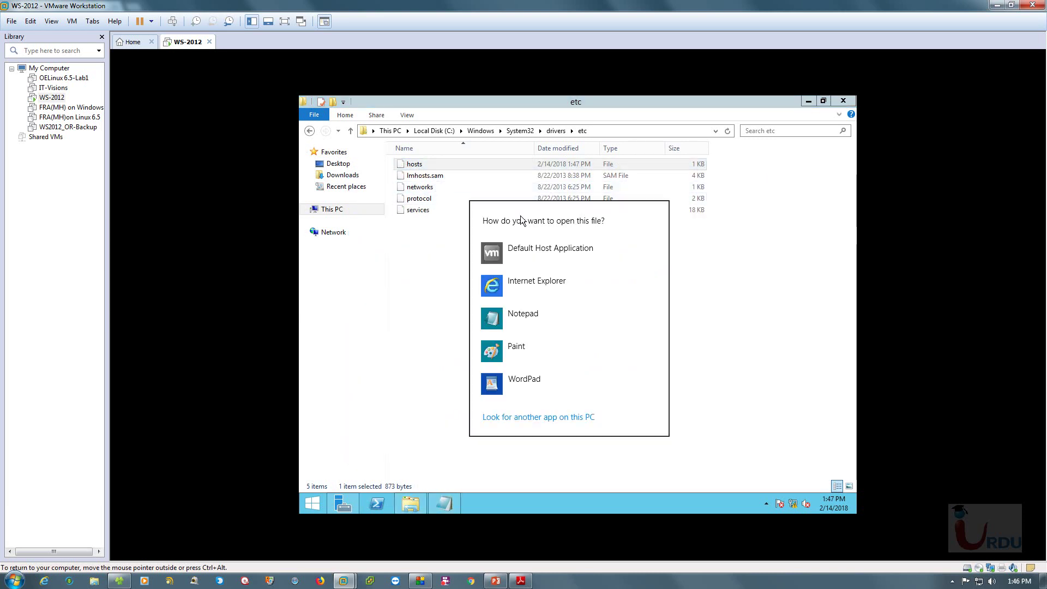
{"action": "left_click", "coordinate": [522, 315]}
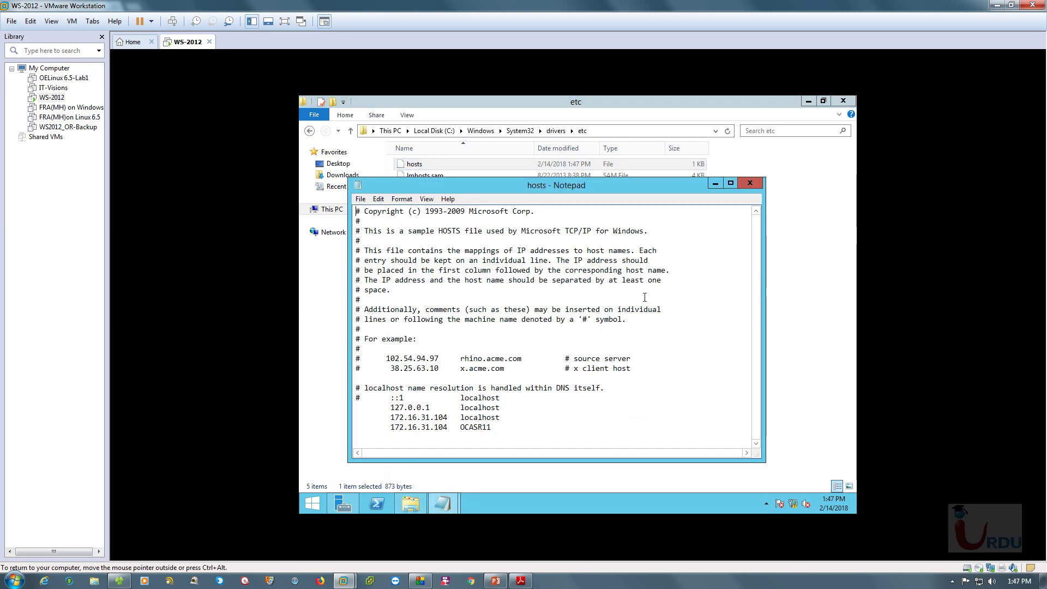
{"action": "left_click", "coordinate": [755, 183]}
{"action": "left_click", "coordinate": [843, 100]}
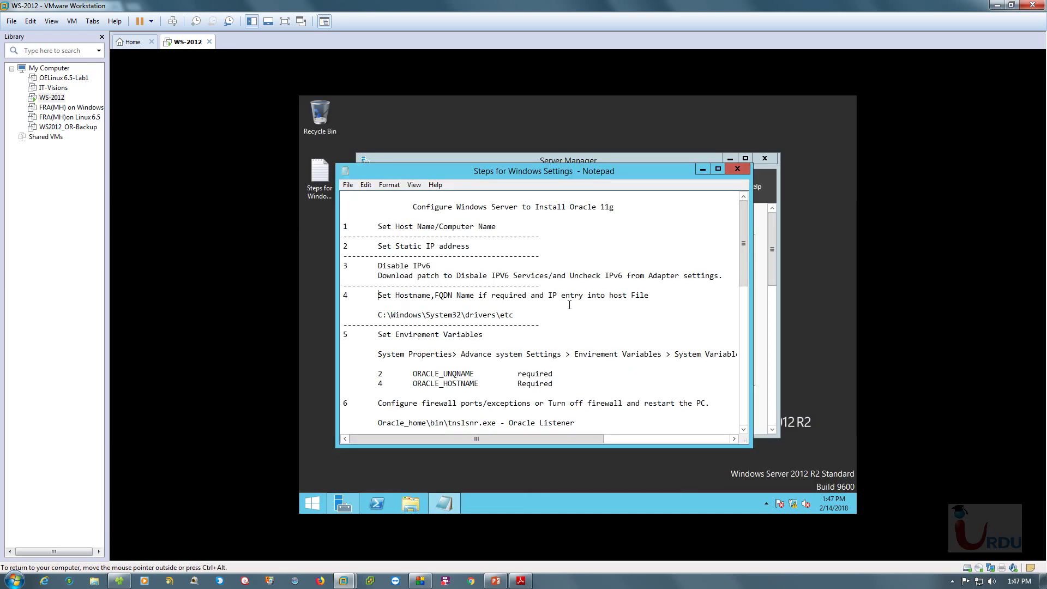
Copy the variable name ORACLE_UNQNAME from step 5 of the Windows settings notes
{"action": "scroll", "coordinate": [569, 301], "scroll_direction": "down", "scroll_amount": 3}
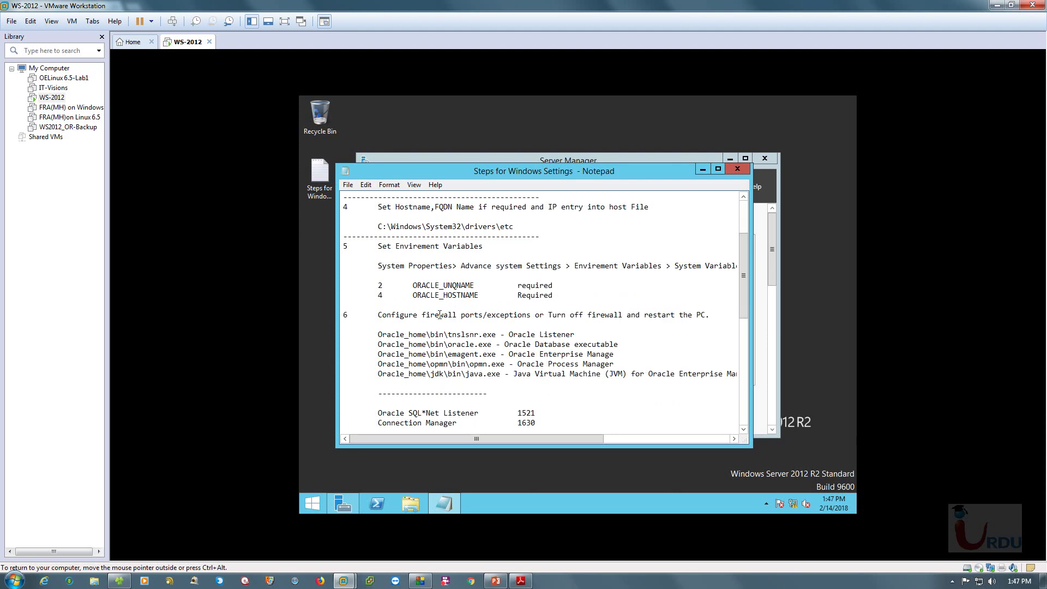
{"action": "left_click_drag", "start_coordinate": [483, 286], "coordinate": [419, 283]}
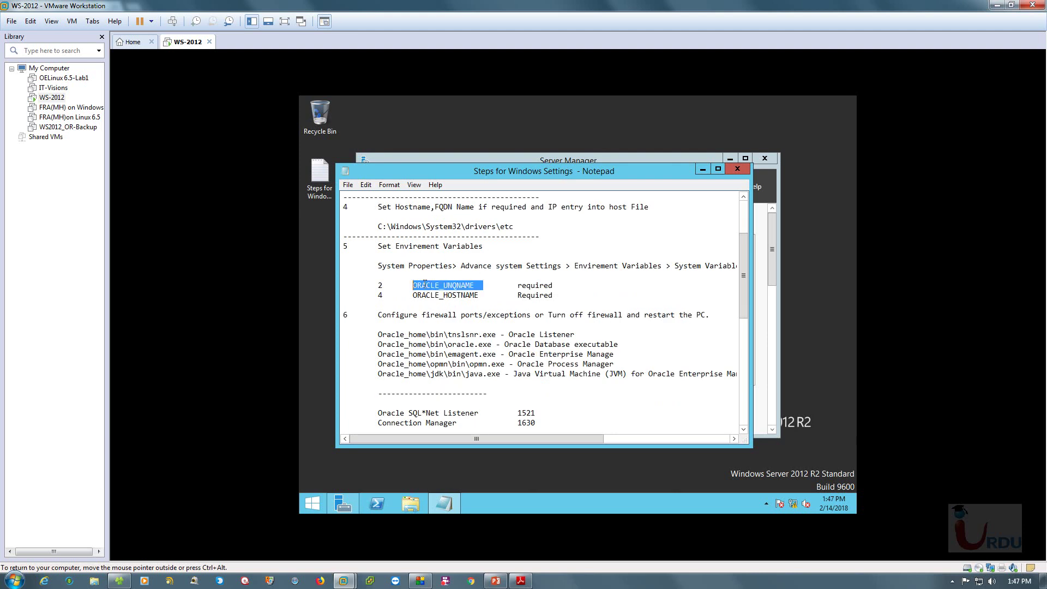
{"action": "right_click", "coordinate": [424, 289]}
{"action": "left_click", "coordinate": [440, 322]}
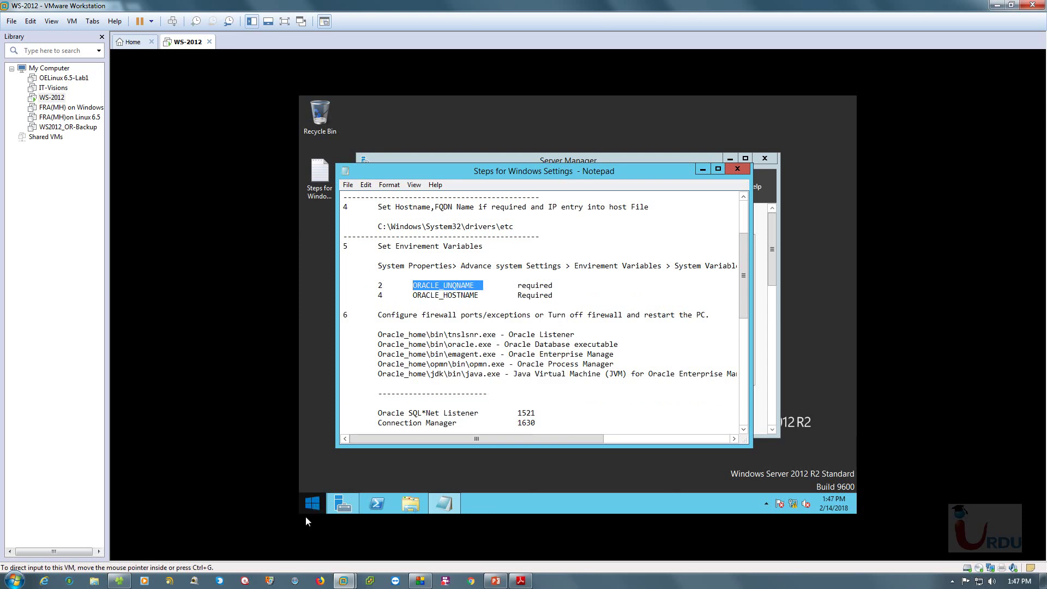
Open the Environment Variables dialog from This PC's advanced system settings and move it clear of System Properties
{"action": "left_click", "coordinate": [312, 502]}
{"action": "right_click", "coordinate": [388, 309]}
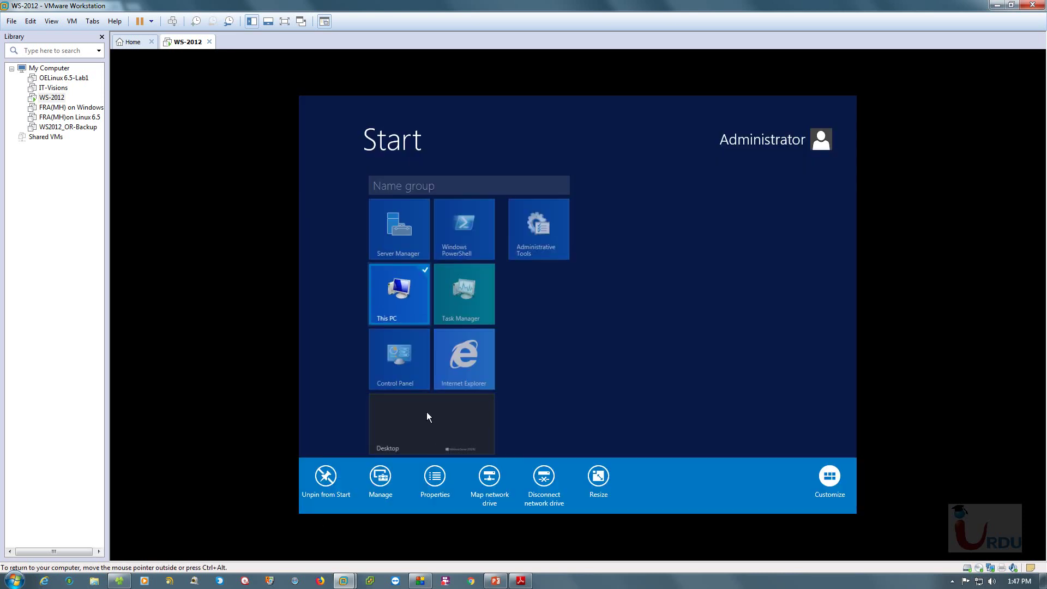
{"action": "left_click", "coordinate": [437, 481]}
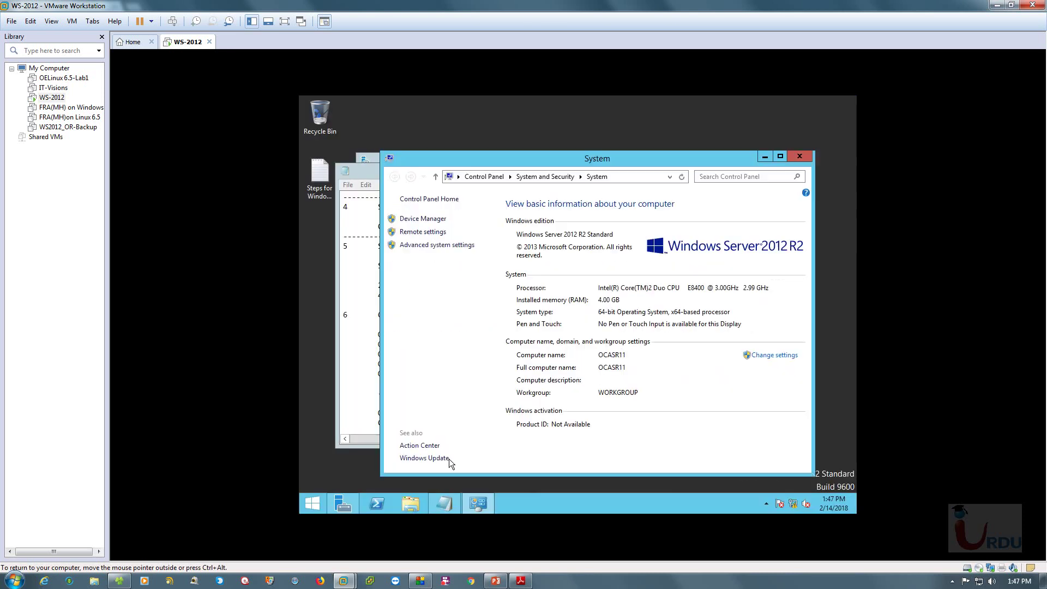
{"action": "left_click", "coordinate": [434, 246]}
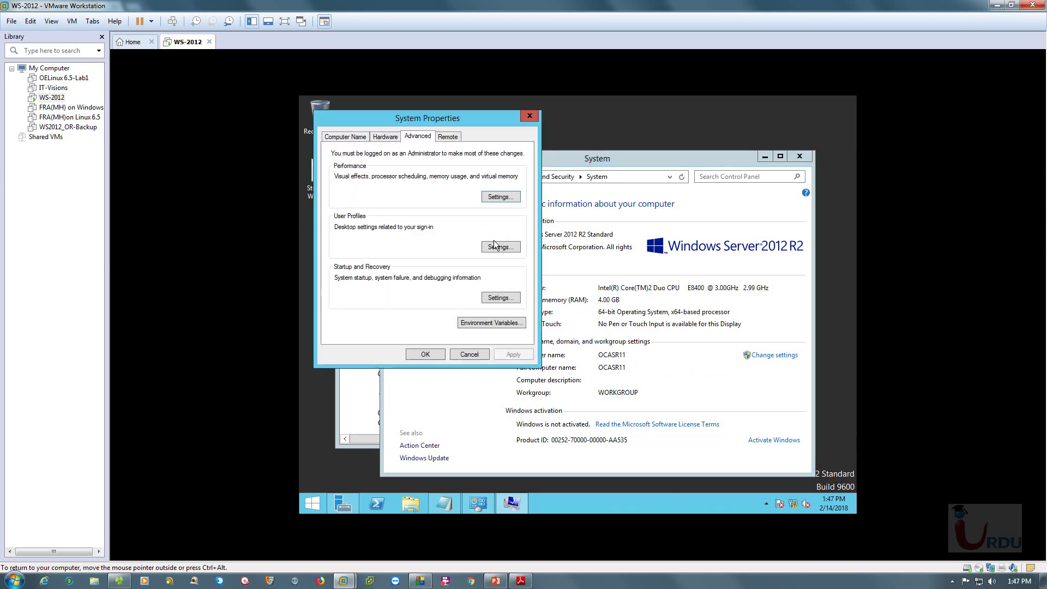
{"action": "left_click", "coordinate": [499, 320]}
{"action": "left_click_drag", "start_coordinate": [409, 145], "coordinate": [675, 135]}
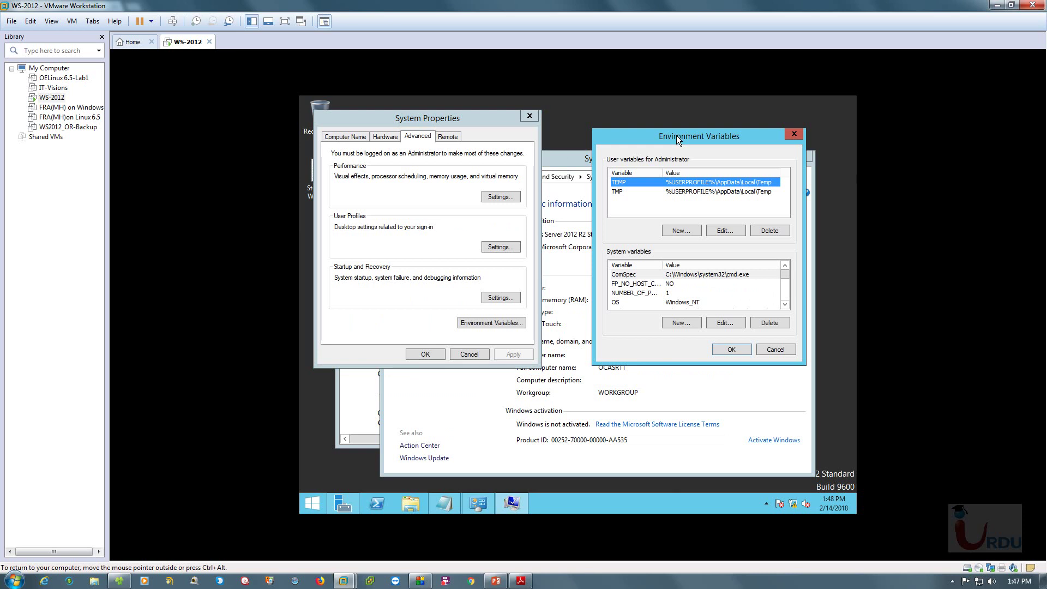
Create a new system variable named ORACLE_UNQNAME with the value UIT04
{"action": "left_click", "coordinate": [683, 323]}
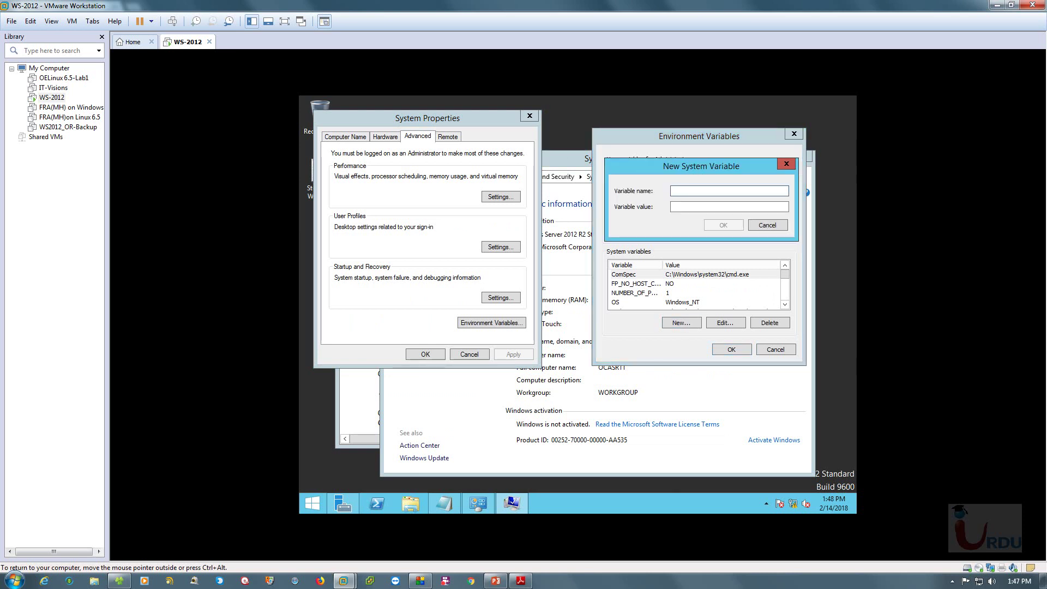
{"action": "left_click_drag", "start_coordinate": [691, 165], "coordinate": [614, 184]}
{"action": "key", "text": "ctrl+v"}
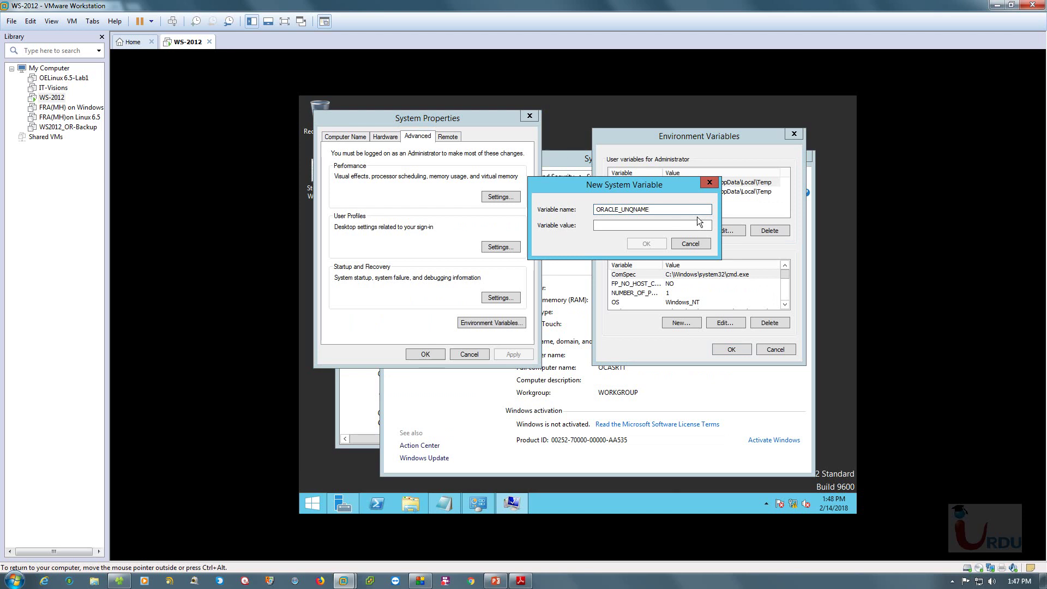
{"action": "left_click", "coordinate": [618, 228]}
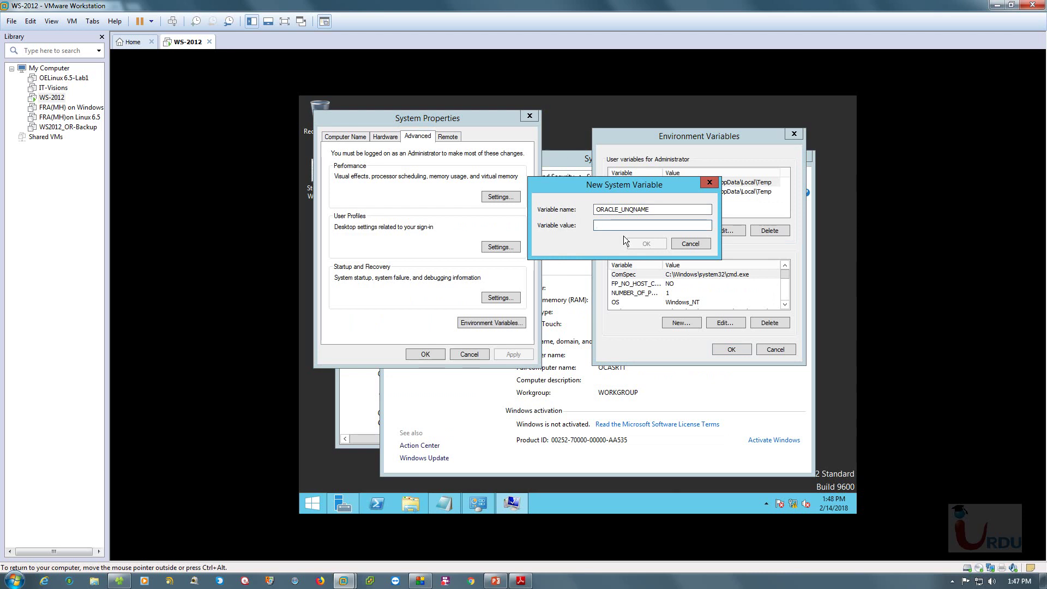
{"action": "type", "text": "u"}
{"action": "type", "text": "it01"}
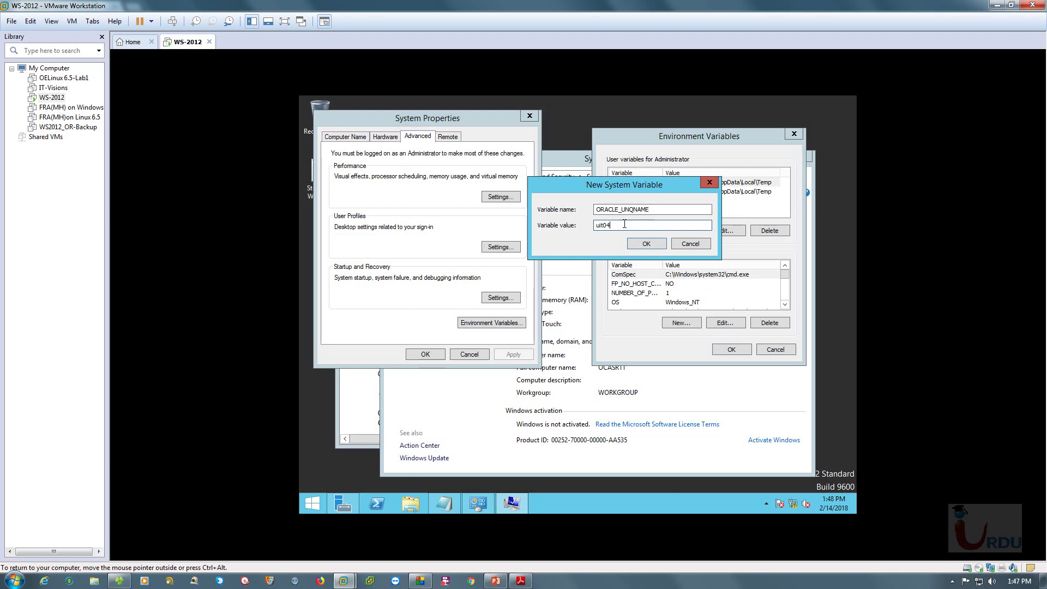
{"action": "left_click_drag", "start_coordinate": [610, 225], "coordinate": [543, 228]}
{"action": "type", "text": "UIT"}
{"action": "mouse_move", "coordinate": [645, 178]}
{"action": "left_mouse_down"}
{"action": "mouse_move", "coordinate": [598, 145]}
{"action": "mouse_move", "coordinate": [653, 166]}
{"action": "mouse_move", "coordinate": [608, 159]}
{"action": "mouse_move", "coordinate": [645, 162]}
{"action": "left_mouse_up"}
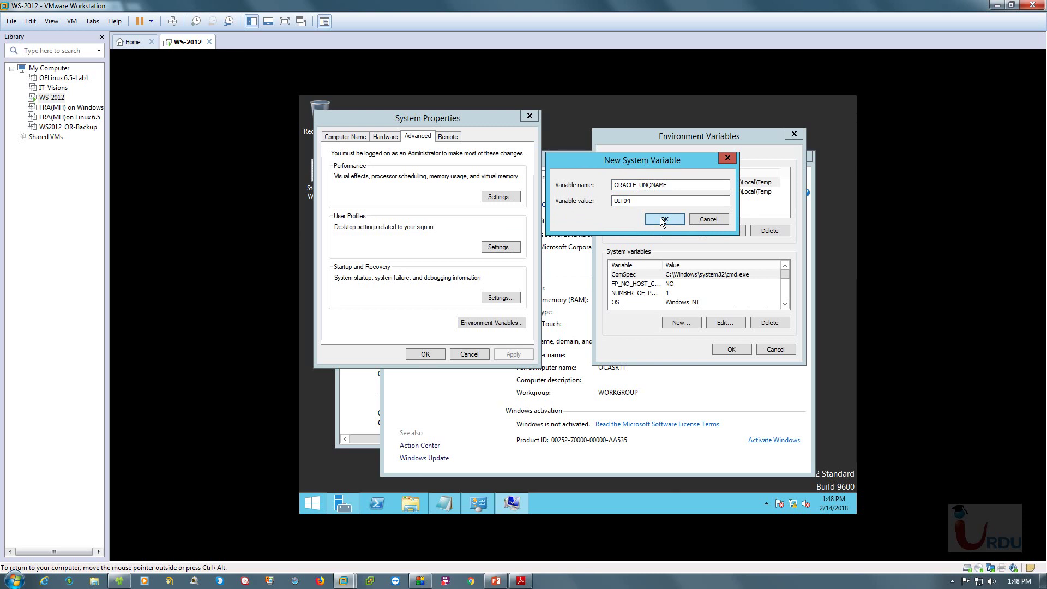
{"action": "left_click", "coordinate": [661, 218]}
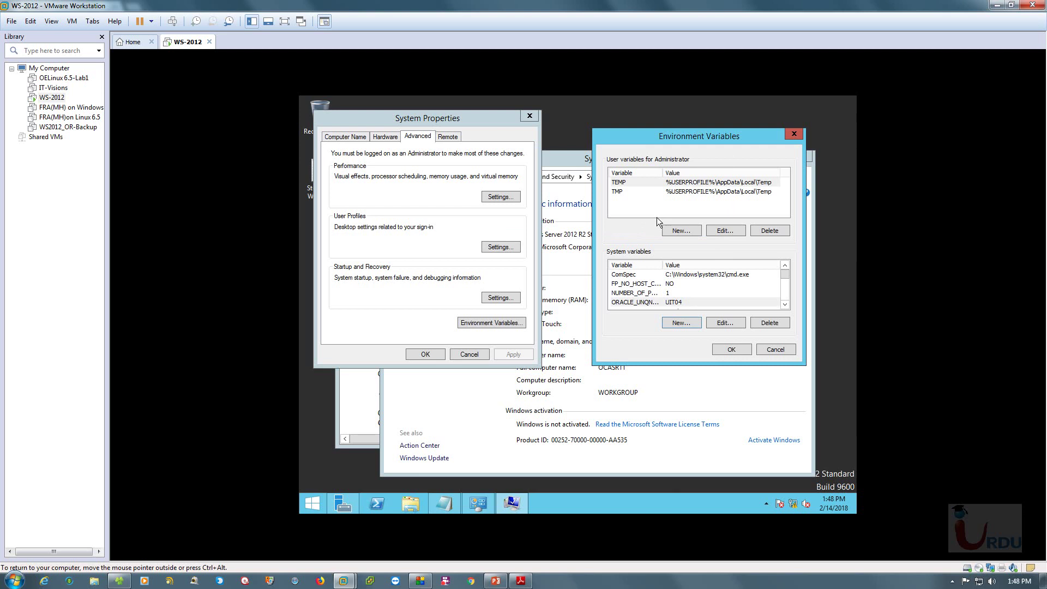
Start a new system variable named ORACLE_HOSTNAME, copied from the settings notes, and begin its value with OCASR
{"action": "left_click", "coordinate": [444, 505]}
{"action": "left_click_drag", "start_coordinate": [479, 295], "coordinate": [412, 295]}
{"action": "key", "text": "ctrl+c"}
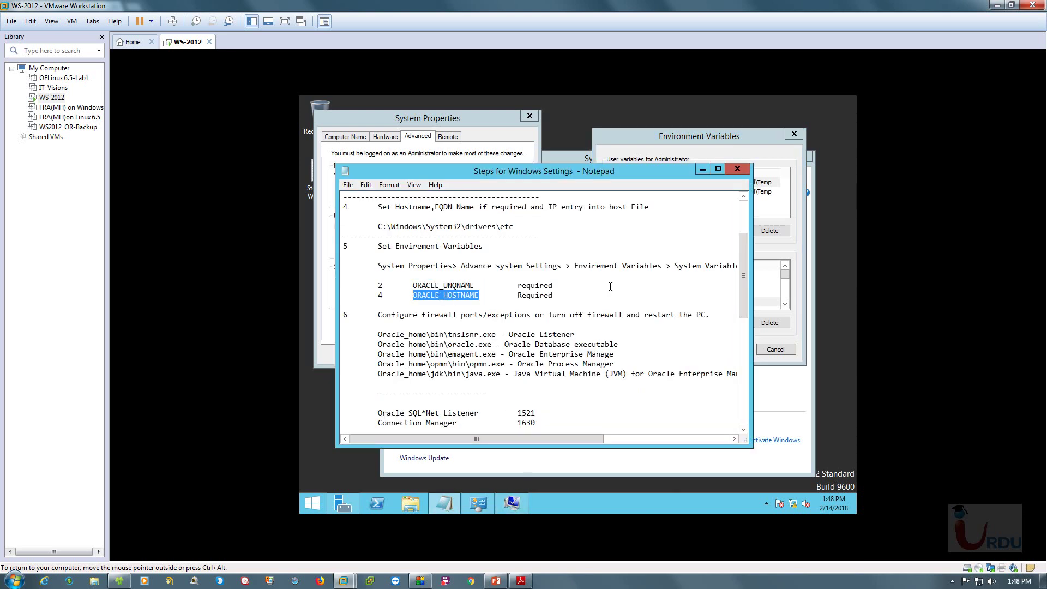
{"action": "left_click", "coordinate": [701, 168]}
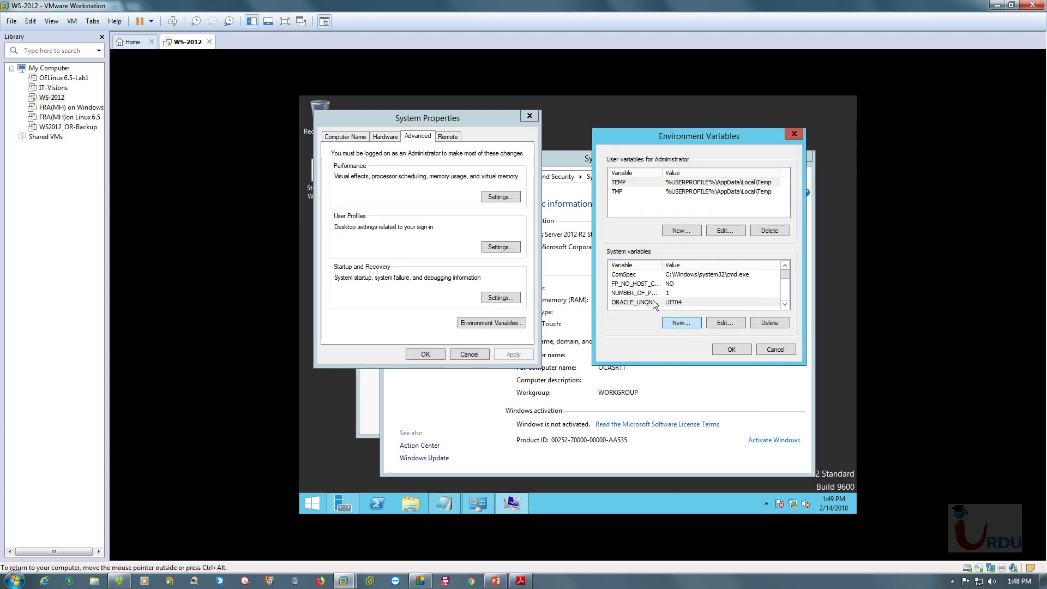
{"action": "left_click", "coordinate": [680, 323]}
{"action": "key", "text": "ctrl+v"}
{"action": "left_click", "coordinate": [693, 209]}
{"action": "type", "text": "OCASR"}
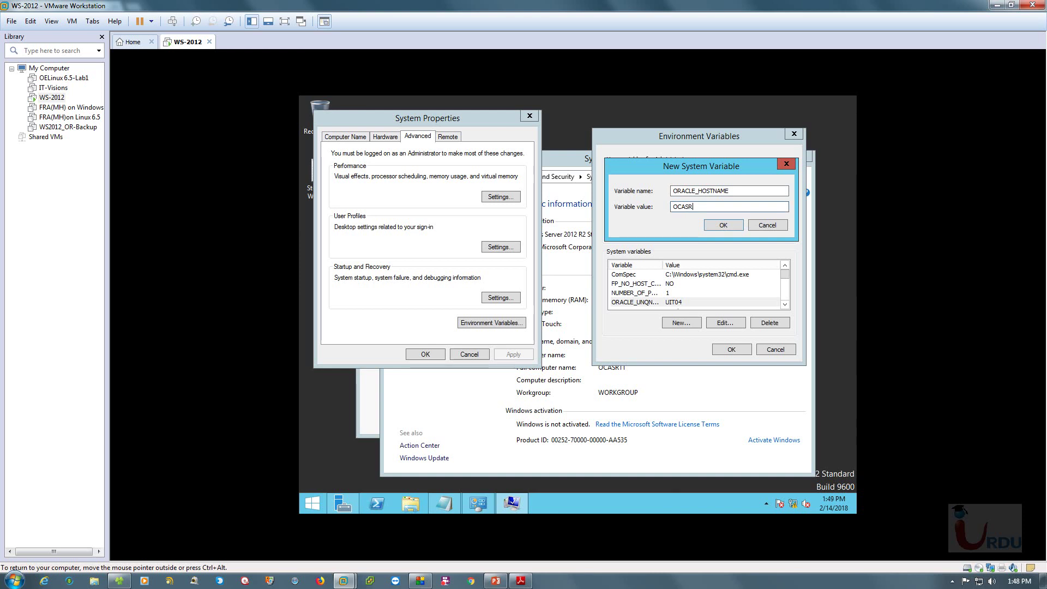
Open This PC's system properties to check the computer name for the ORACLE_HOSTNAME value
{"action": "left_click", "coordinate": [321, 508]}
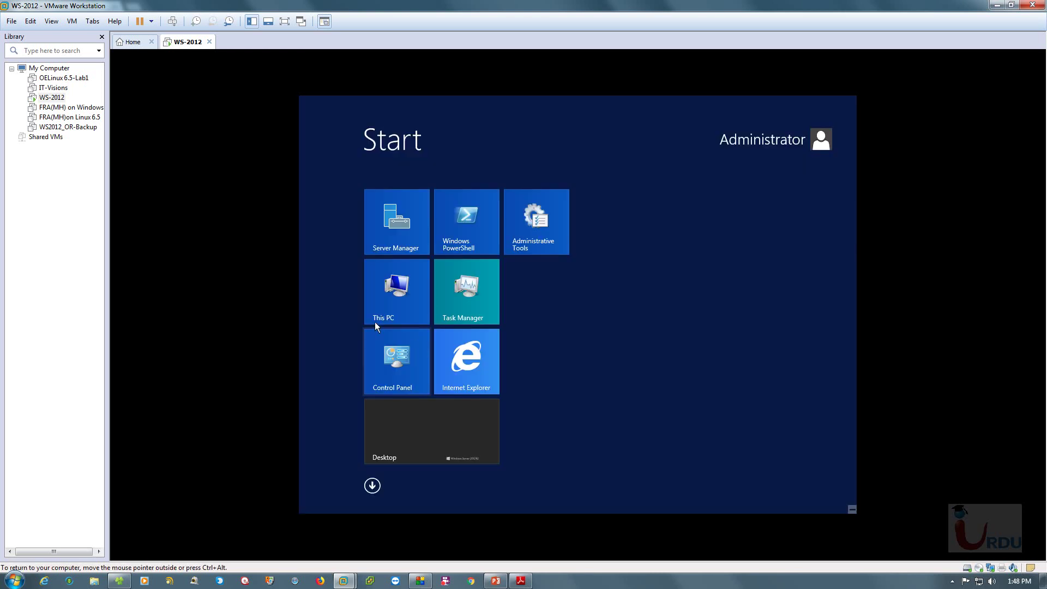
{"action": "right_click", "coordinate": [398, 294]}
{"action": "left_click", "coordinate": [427, 477]}
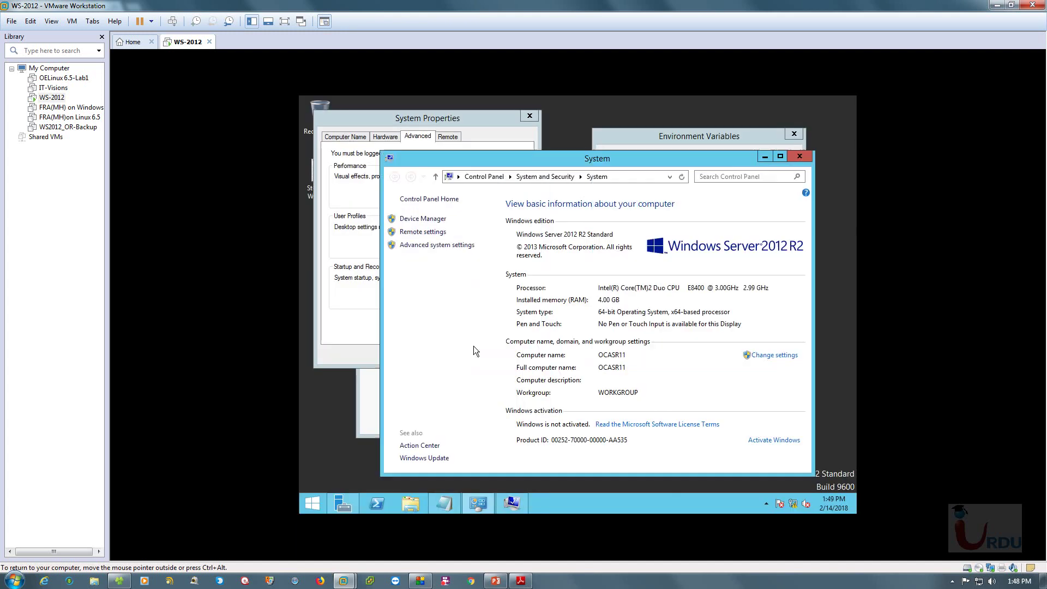
Minimize the System window and complete the ORACLE_HOSTNAME system variable with the value OCASR11
{"action": "left_click", "coordinate": [764, 156]}
{"action": "type", "text": "11"}
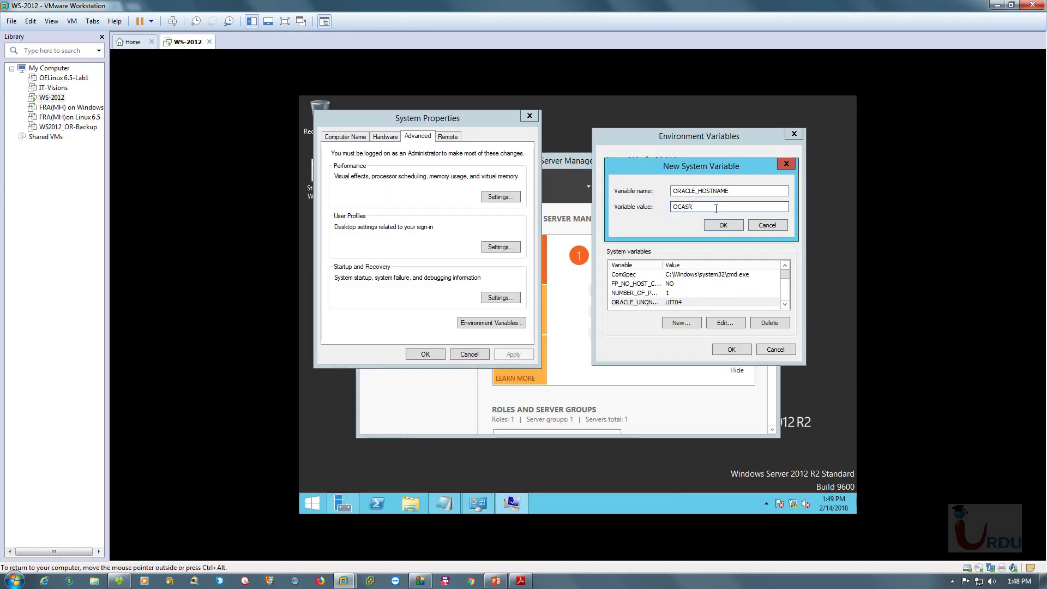
{"action": "key", "text": "Return"}
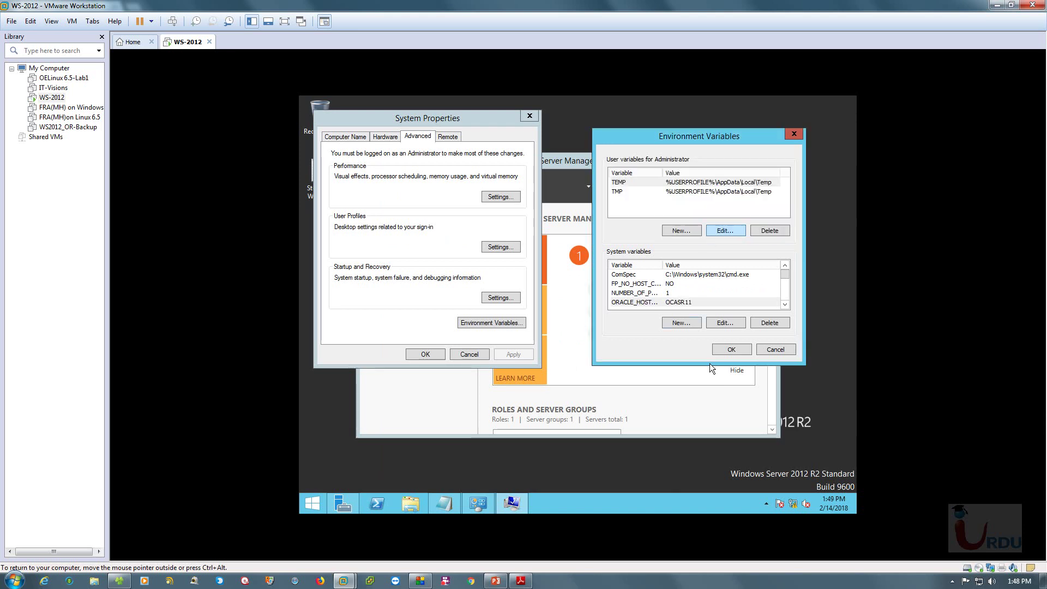
Look over the system variables list, accept the Environment Variables and System Properties dialogs, and minimize Server Manager
{"action": "left_click_drag", "start_coordinate": [784, 274], "coordinate": [711, 297]}
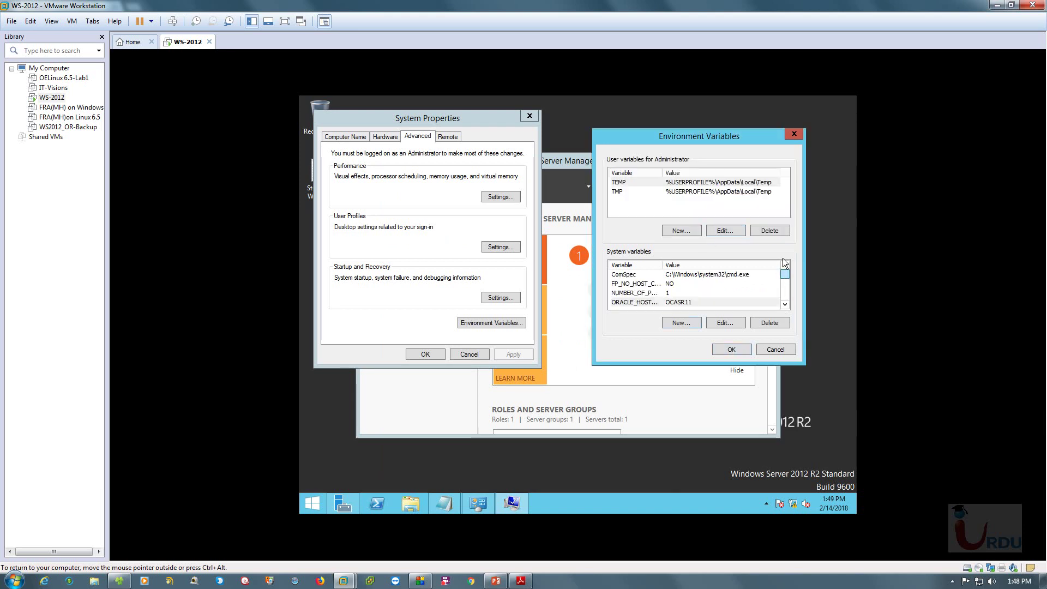
{"action": "left_click", "coordinate": [696, 307]}
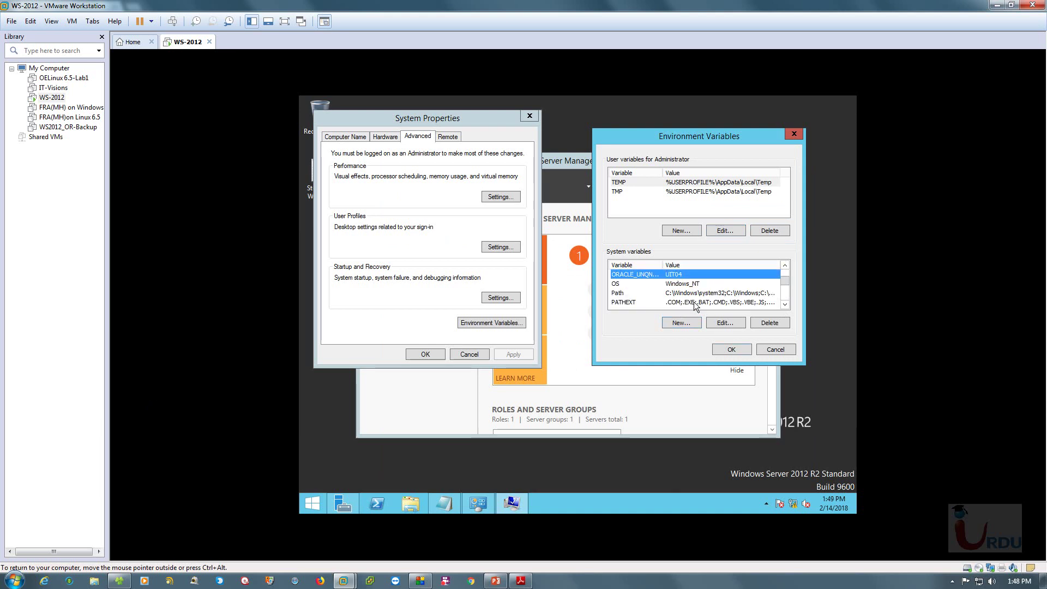
{"action": "double_click", "coordinate": [663, 264]}
{"action": "left_click", "coordinate": [729, 348]}
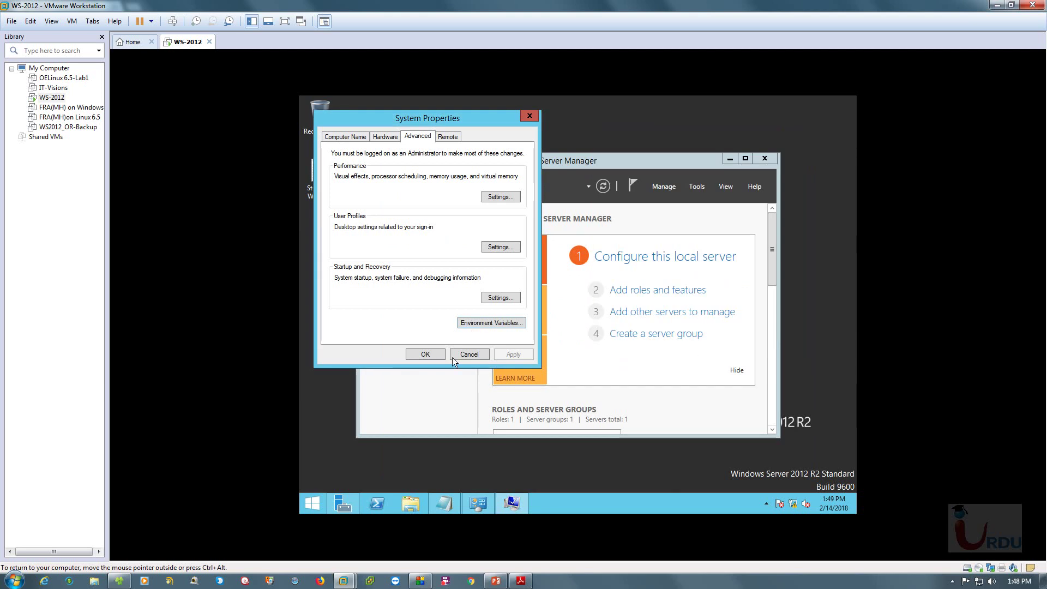
{"action": "left_click", "coordinate": [425, 355]}
{"action": "left_click", "coordinate": [342, 503]}
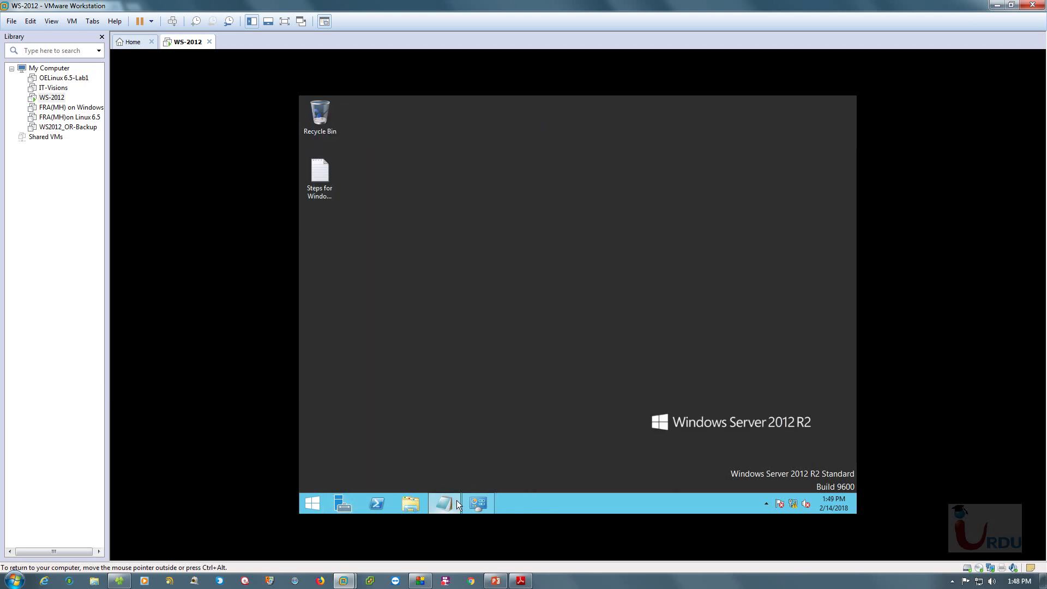
Examine the firewall configuration section of the Steps for Windows Settings notes, including the Oracle listener executable path
{"action": "left_click", "coordinate": [444, 503]}
{"action": "scroll", "coordinate": [640, 303], "scroll_direction": "down", "scroll_amount": 2}
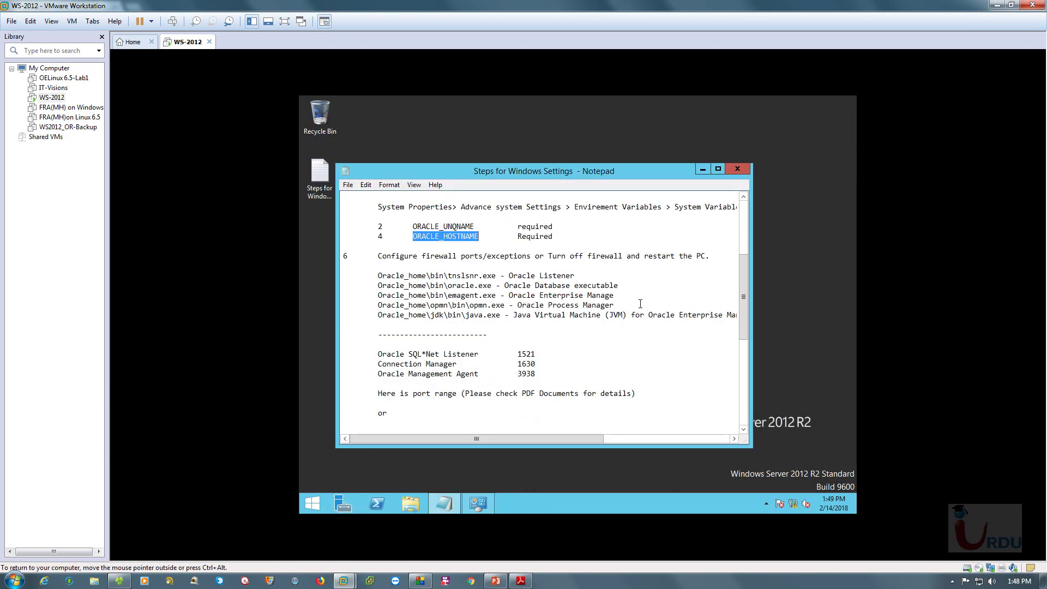
{"action": "double_click", "coordinate": [633, 175]}
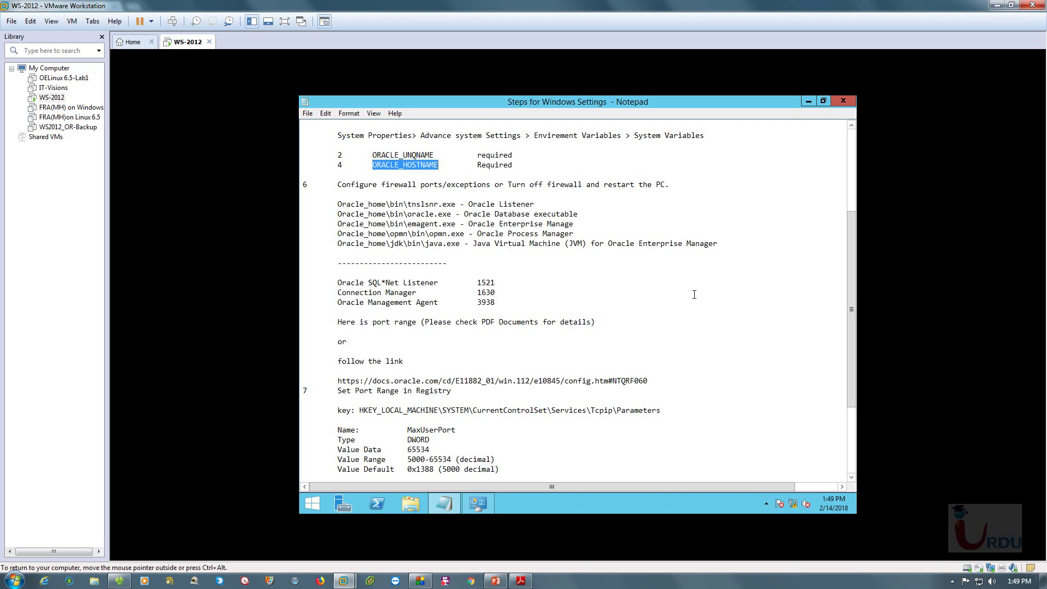
{"action": "scroll", "coordinate": [577, 258], "scroll_direction": "up", "scroll_amount": 2}
{"action": "scroll", "coordinate": [621, 250], "scroll_direction": "down", "scroll_amount": 4}
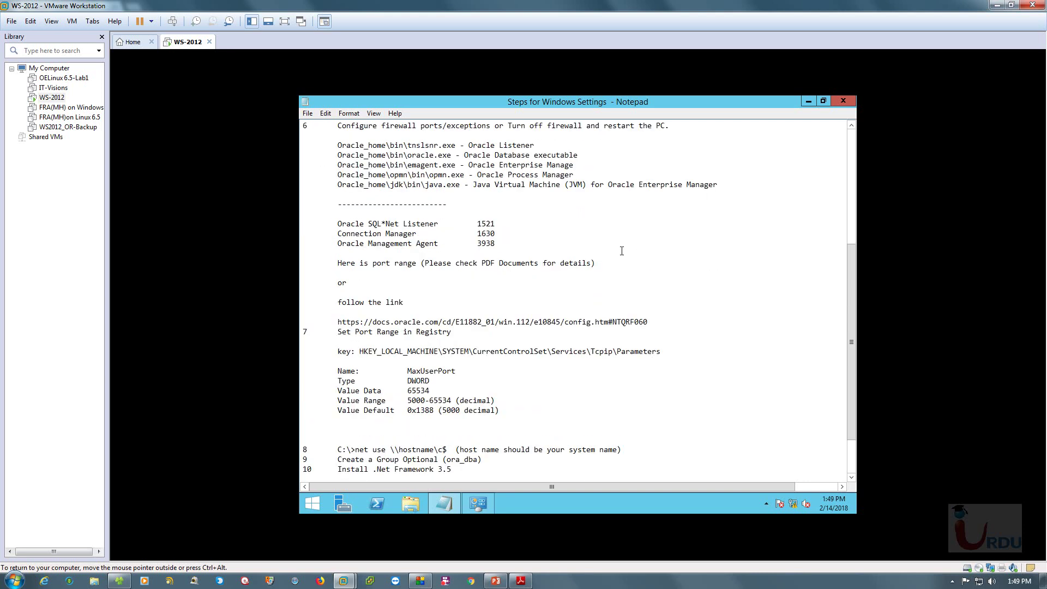
{"action": "scroll", "coordinate": [466, 275], "scroll_direction": "up", "scroll_amount": 3}
{"action": "left_click_drag", "start_coordinate": [338, 235], "coordinate": [469, 234]}
{"action": "left_click", "coordinate": [624, 234]}
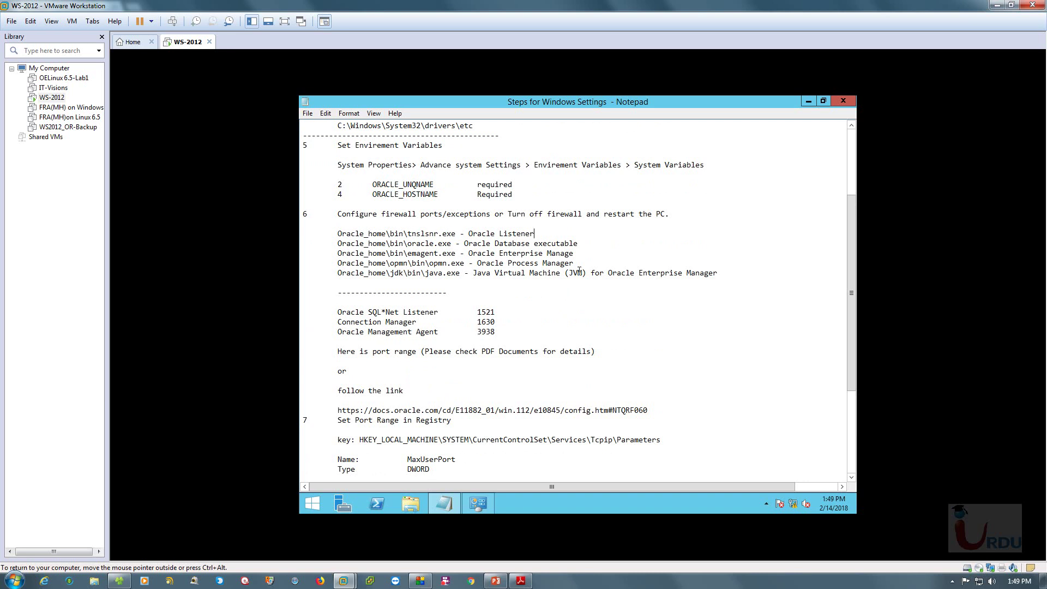
{"action": "left_click_drag", "start_coordinate": [337, 234], "coordinate": [443, 234]}
{"action": "left_click", "coordinate": [611, 233]}
{"action": "left_click_drag", "start_coordinate": [456, 234], "coordinate": [336, 233]}
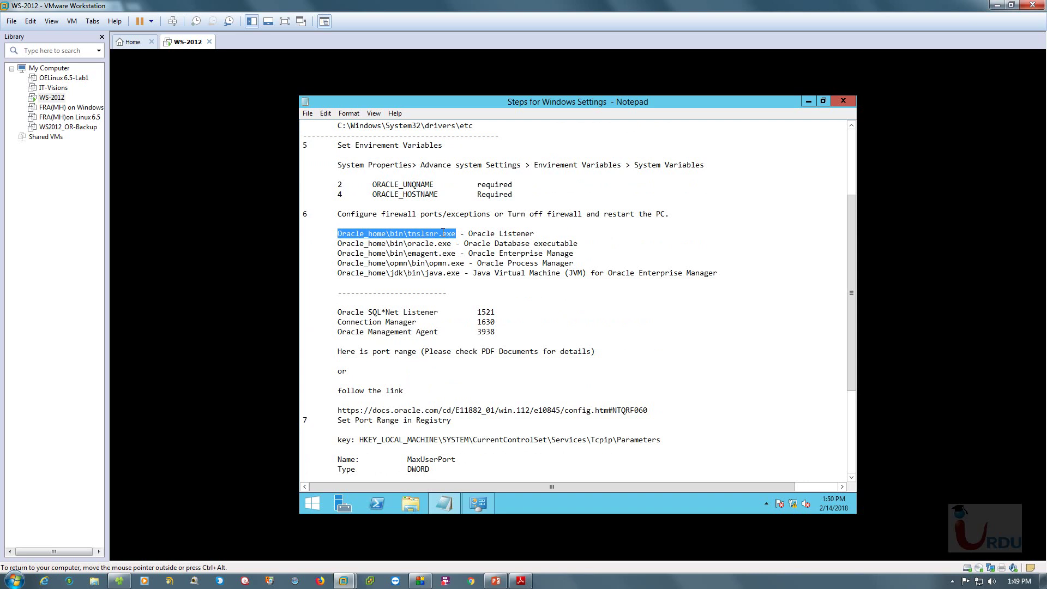
Open Windows Firewall with Advanced Security and start a new inbound rule
{"action": "right_click", "coordinate": [793, 503]}
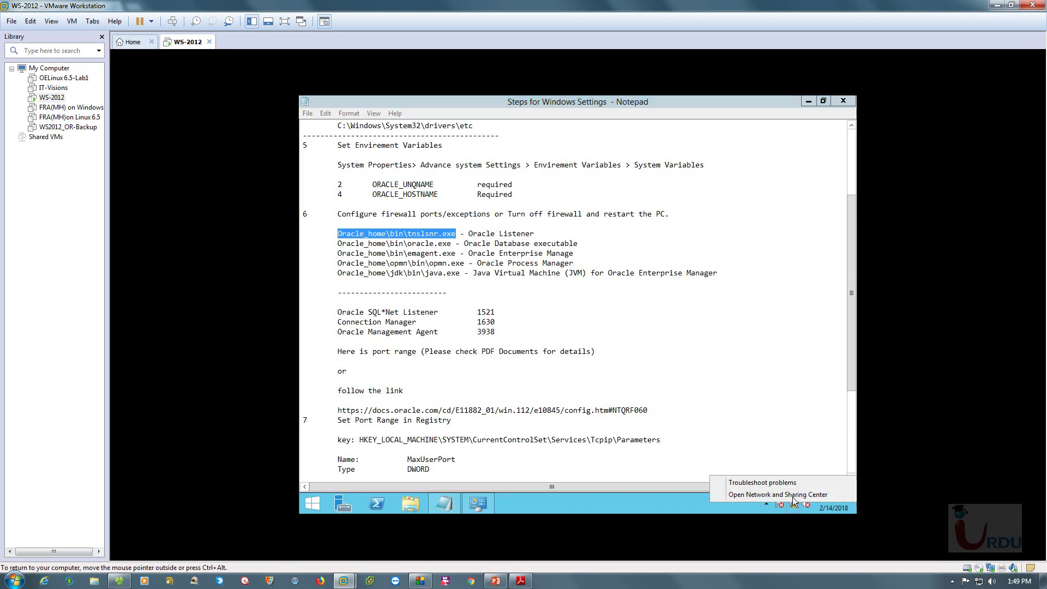
{"action": "left_click", "coordinate": [563, 263]}
{"action": "left_click", "coordinate": [446, 475]}
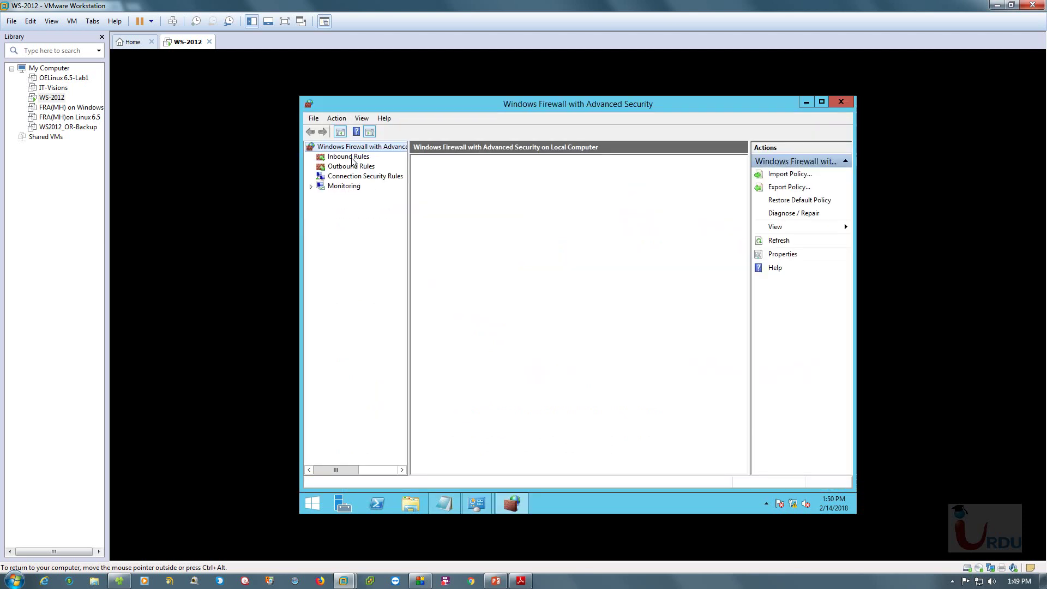
{"action": "right_click", "coordinate": [352, 158]}
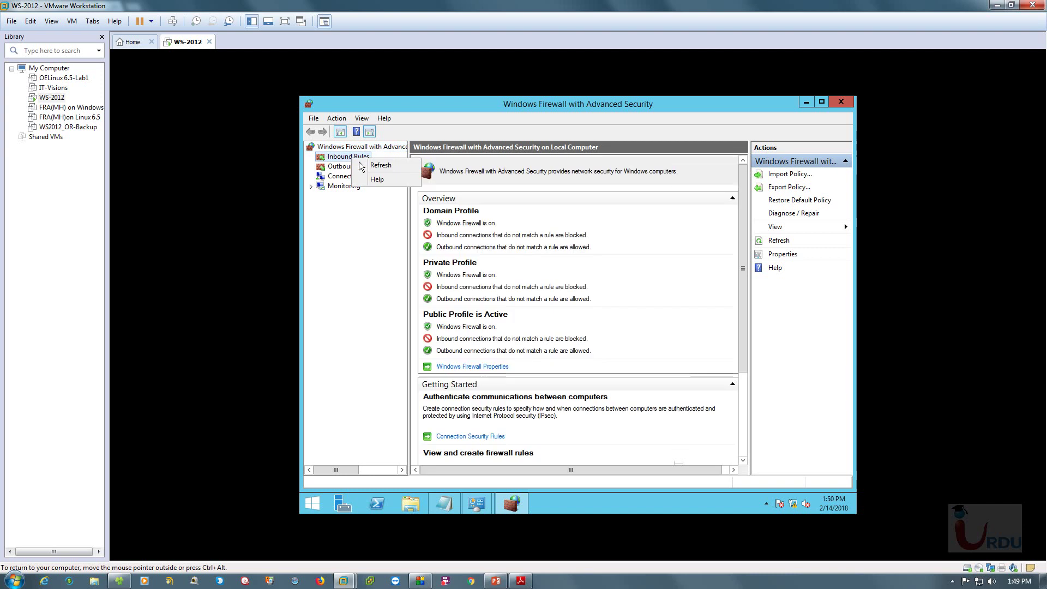
{"action": "left_click", "coordinate": [336, 165]}
{"action": "left_click", "coordinate": [340, 157]}
{"action": "right_click", "coordinate": [355, 158]}
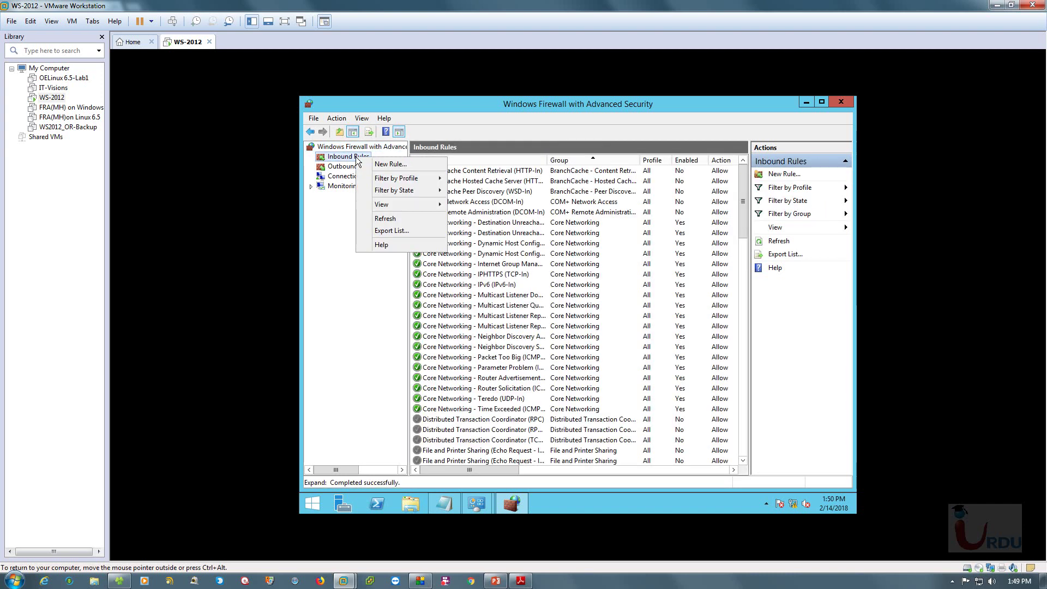
{"action": "left_click", "coordinate": [396, 168]}
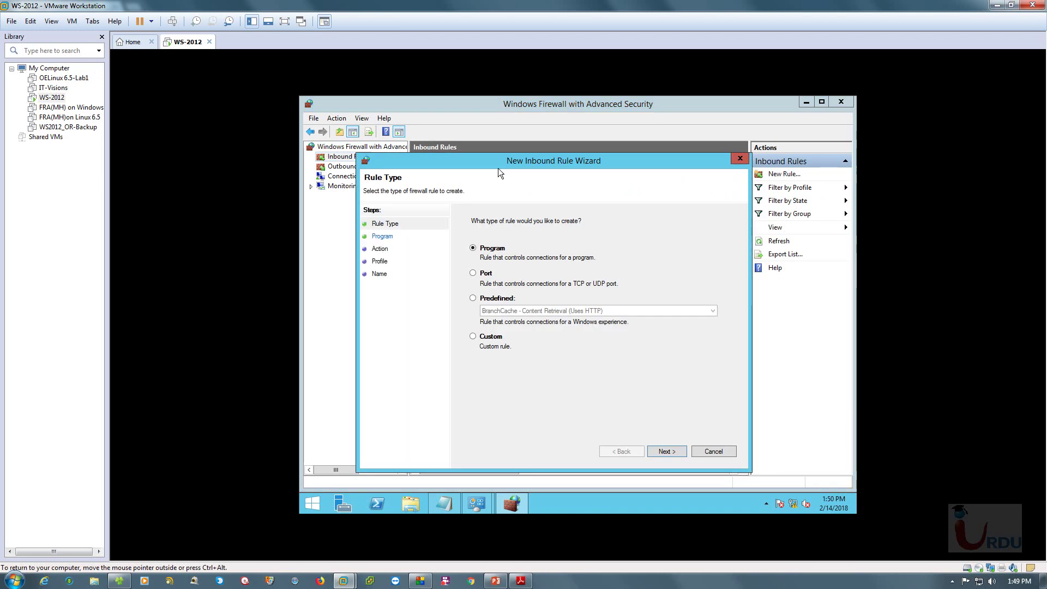
Try to specify the program path for a Program-type inbound rule by pasting text and browsing for a file
{"action": "left_click", "coordinate": [668, 451]}
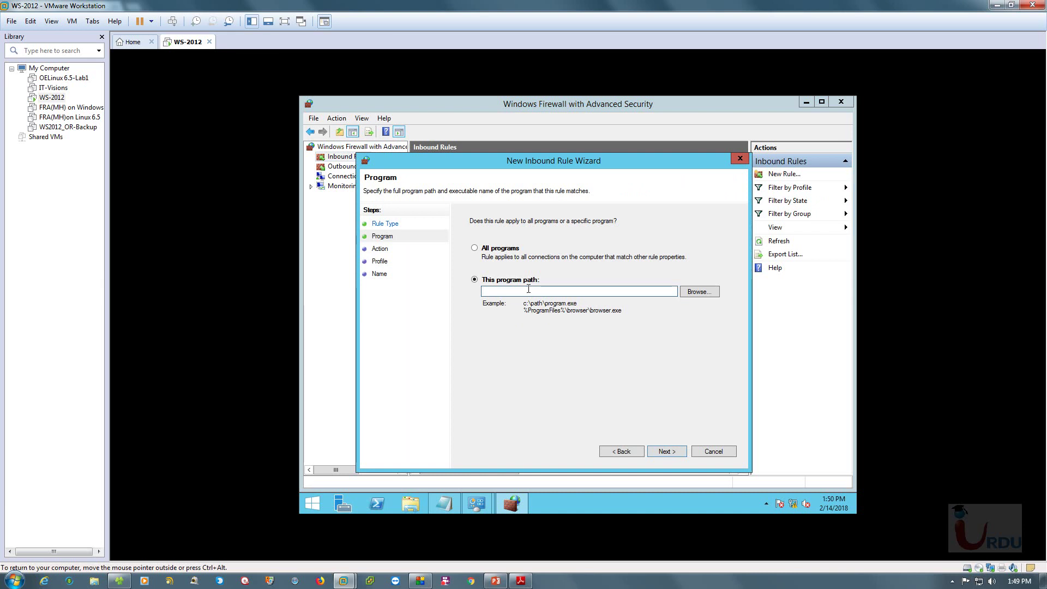
{"action": "right_click", "coordinate": [528, 289]}
{"action": "left_click", "coordinate": [554, 337]}
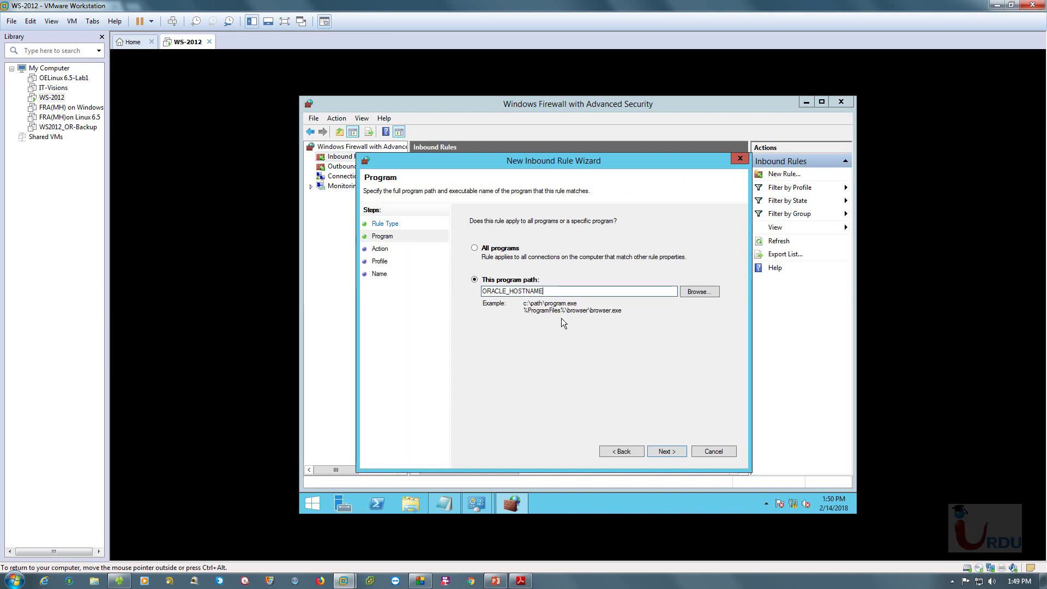
{"action": "double_click", "coordinate": [568, 291]}
{"action": "key", "text": "Delete"}
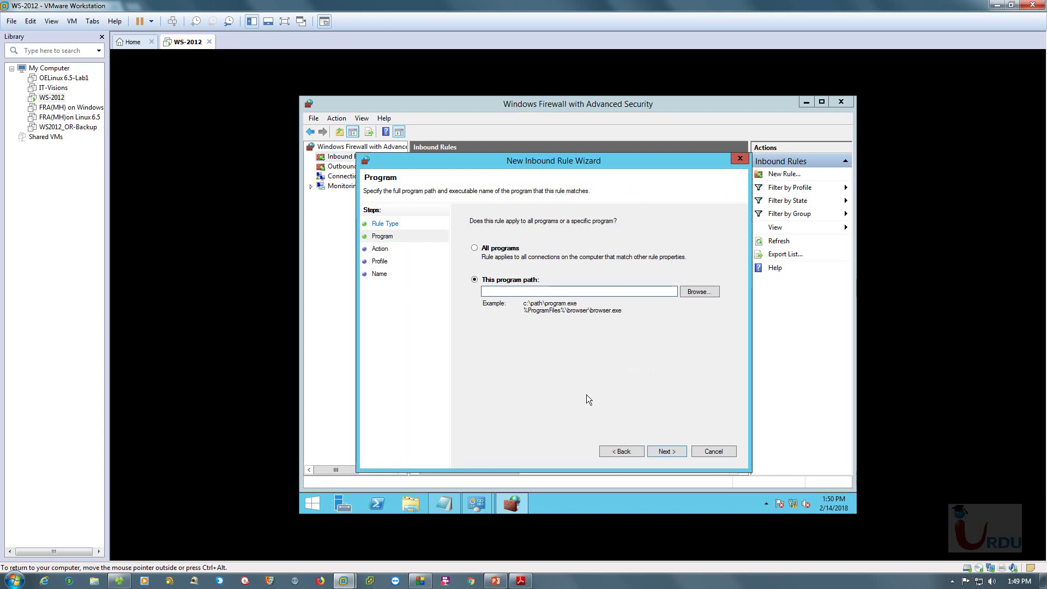
{"action": "left_click", "coordinate": [698, 292]}
{"action": "left_click", "coordinate": [663, 413]}
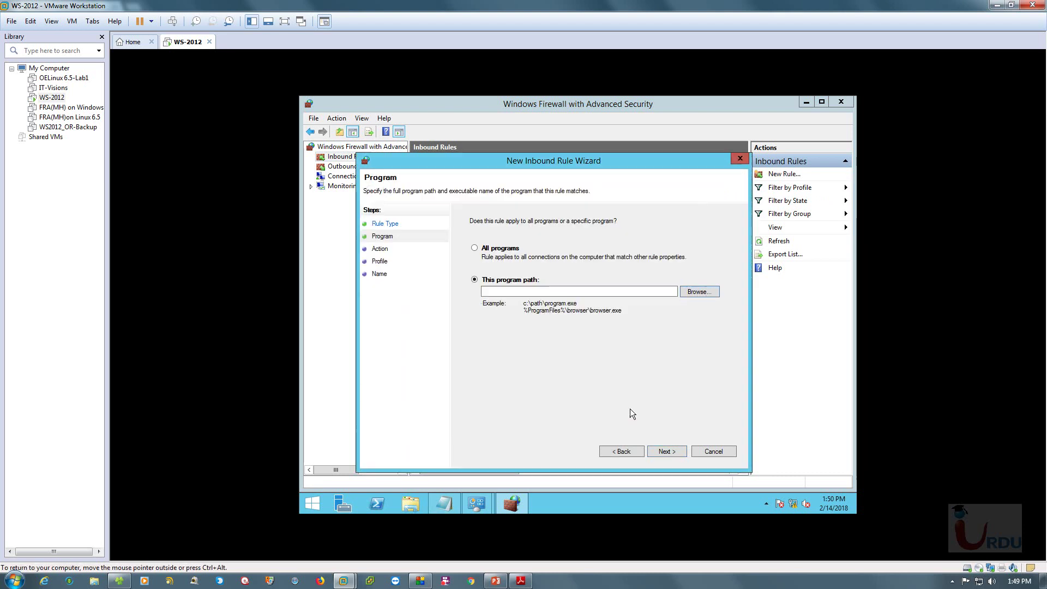
Review the Oracle executables and the listener, Connection Manager and Management Agent ports in the Steps for Windows Settings notes
{"action": "left_click", "coordinate": [439, 505]}
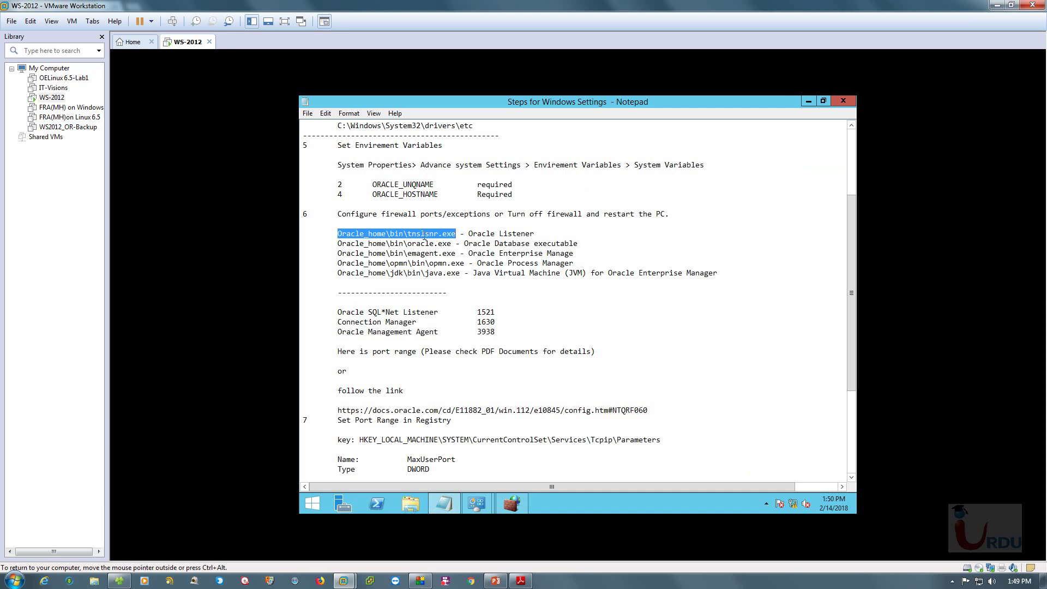
{"action": "left_click", "coordinate": [452, 244]}
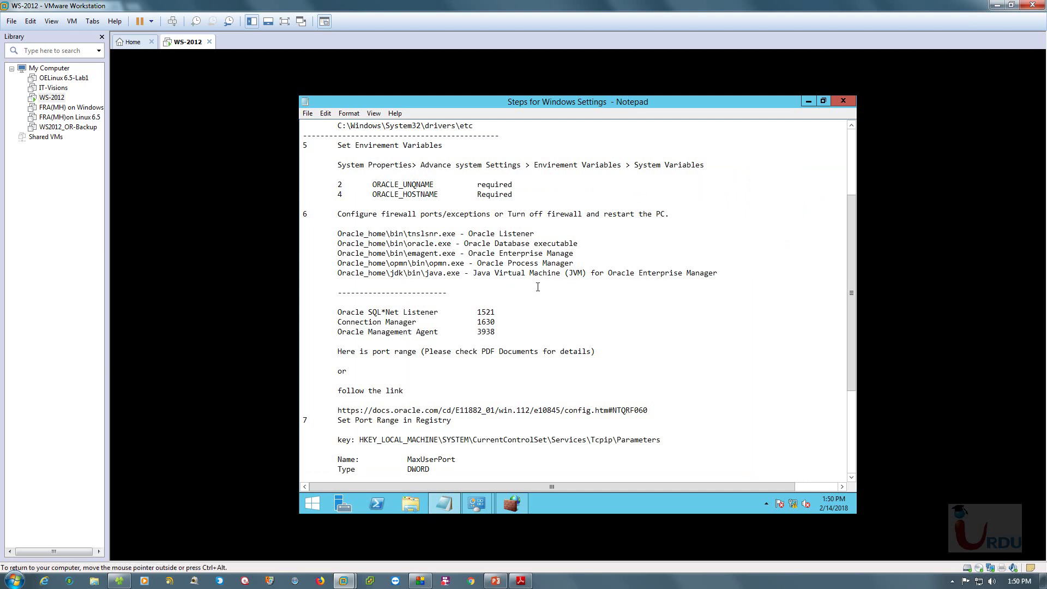
{"action": "scroll", "coordinate": [538, 287], "scroll_direction": "down", "scroll_amount": 3}
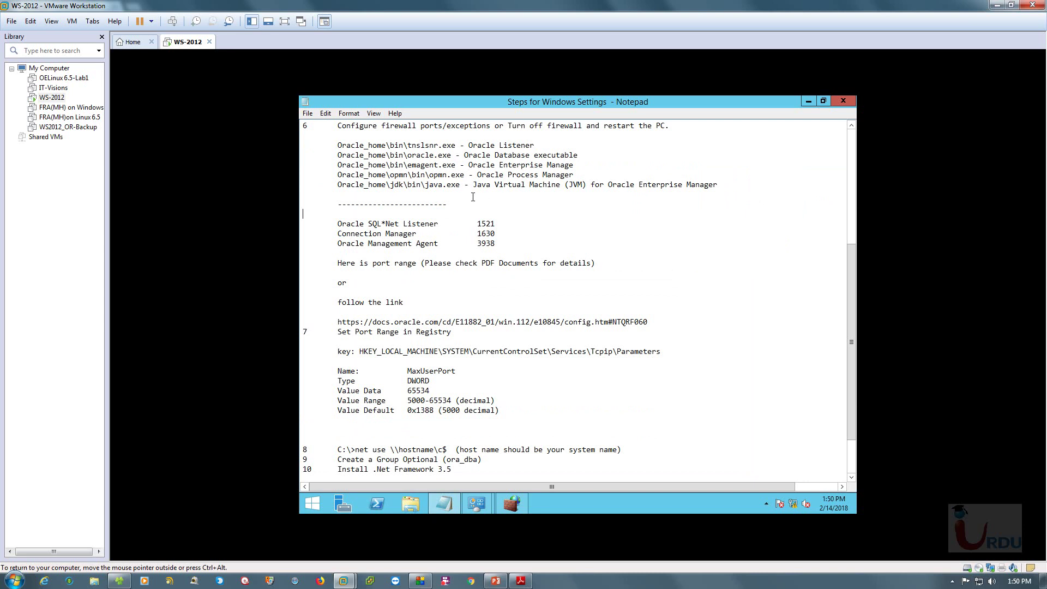
{"action": "scroll", "coordinate": [563, 227], "scroll_direction": "up", "scroll_amount": 4}
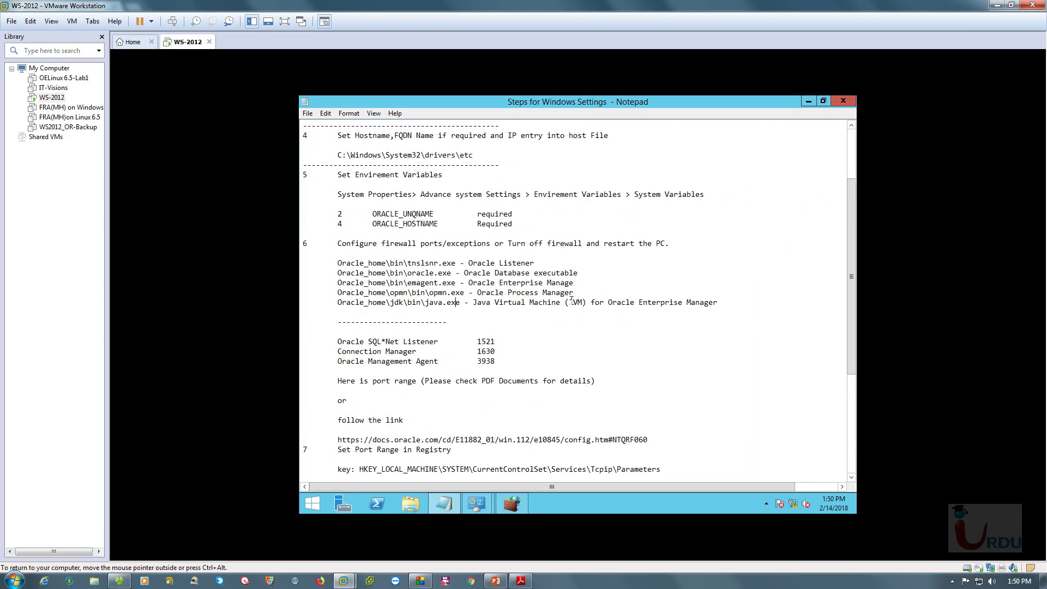
{"action": "scroll", "coordinate": [524, 327], "scroll_direction": "down", "scroll_amount": 2}
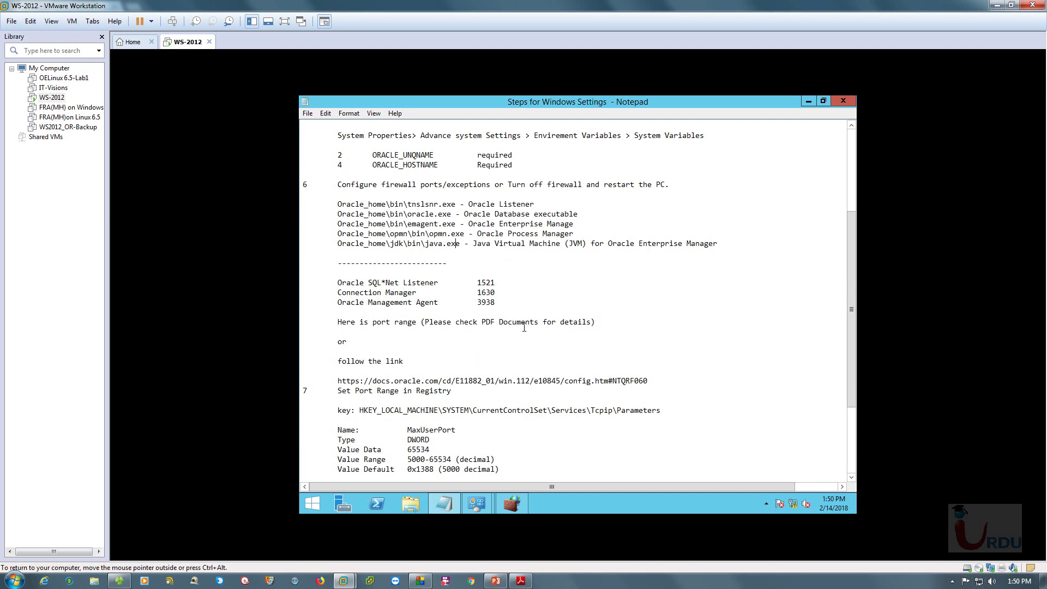
{"action": "left_click_drag", "start_coordinate": [504, 283], "coordinate": [338, 283]}
{"action": "left_click", "coordinate": [477, 293]}
{"action": "left_click_drag", "start_coordinate": [417, 293], "coordinate": [345, 292]}
{"action": "left_click", "coordinate": [349, 312]}
{"action": "left_click", "coordinate": [810, 101]}
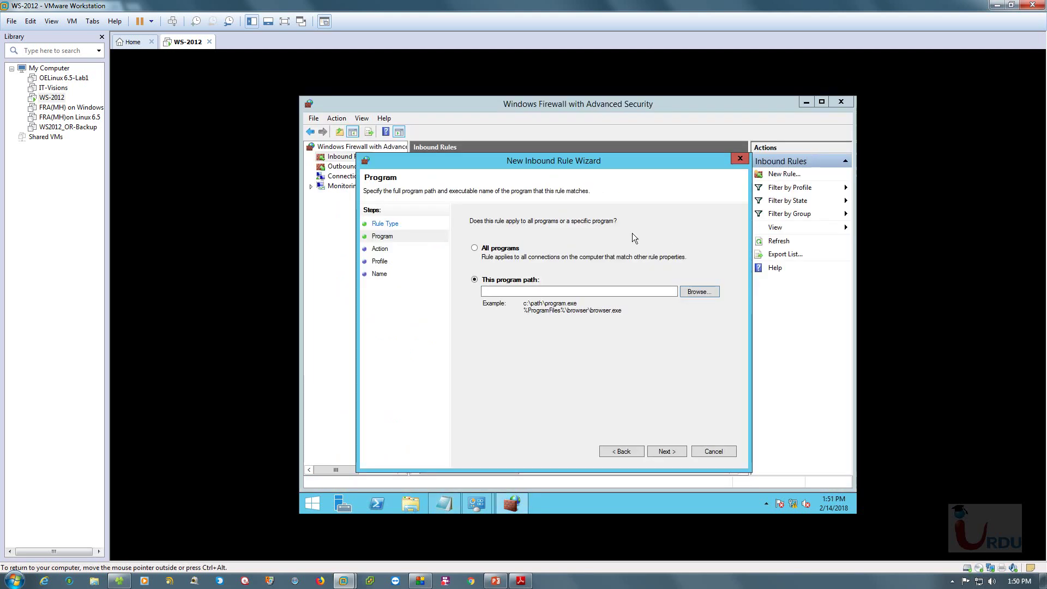
Change the inbound rule type to Port and apply it to TCP with specific local port 1521
{"action": "left_click", "coordinate": [633, 451]}
{"action": "left_click", "coordinate": [483, 273]}
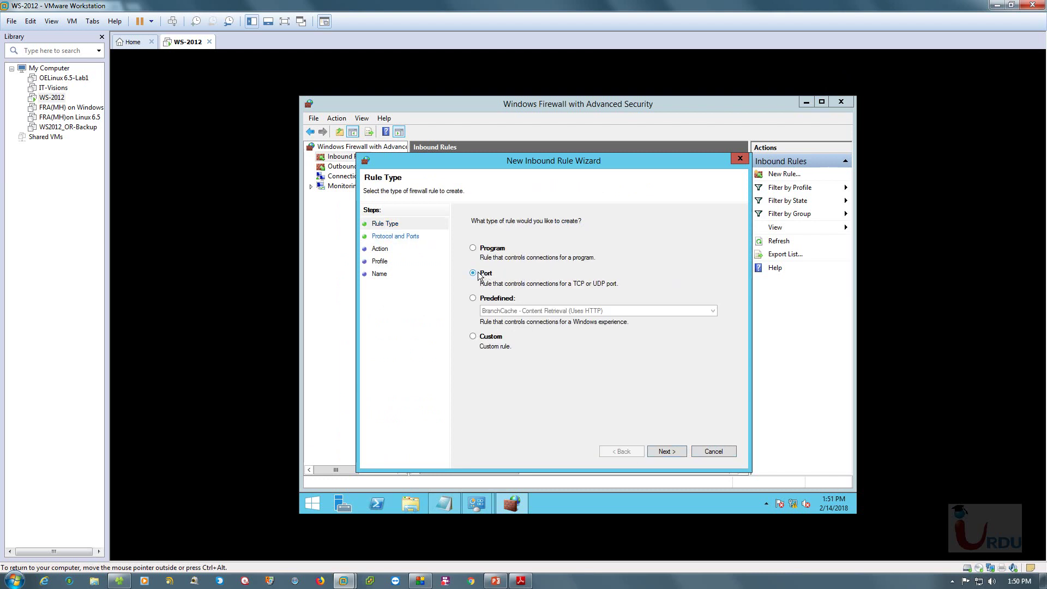
{"action": "left_click", "coordinate": [672, 451]}
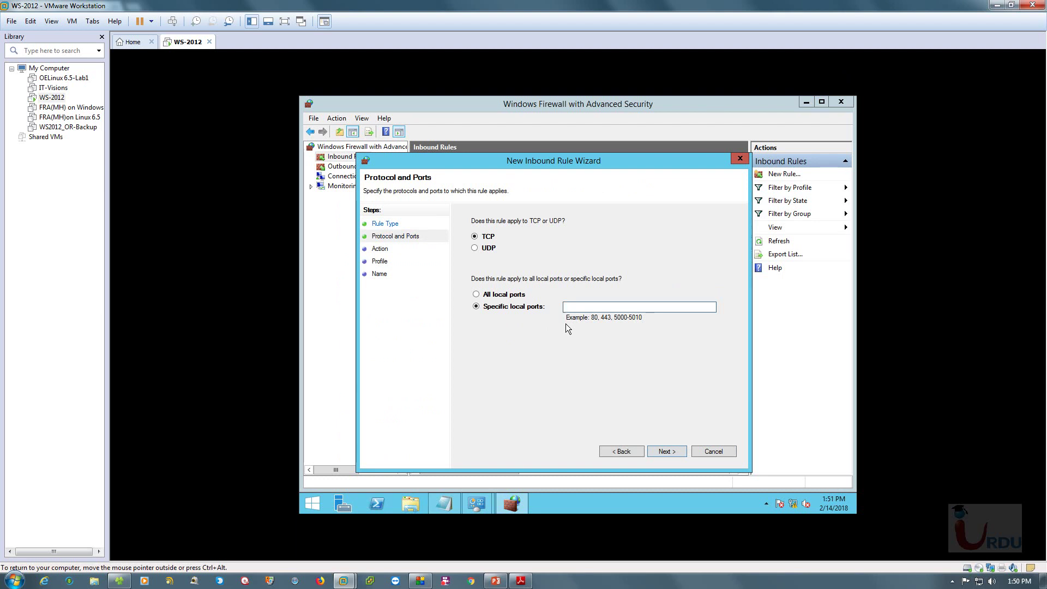
{"action": "type", "text": "3521"}
{"action": "left_click", "coordinate": [447, 502]}
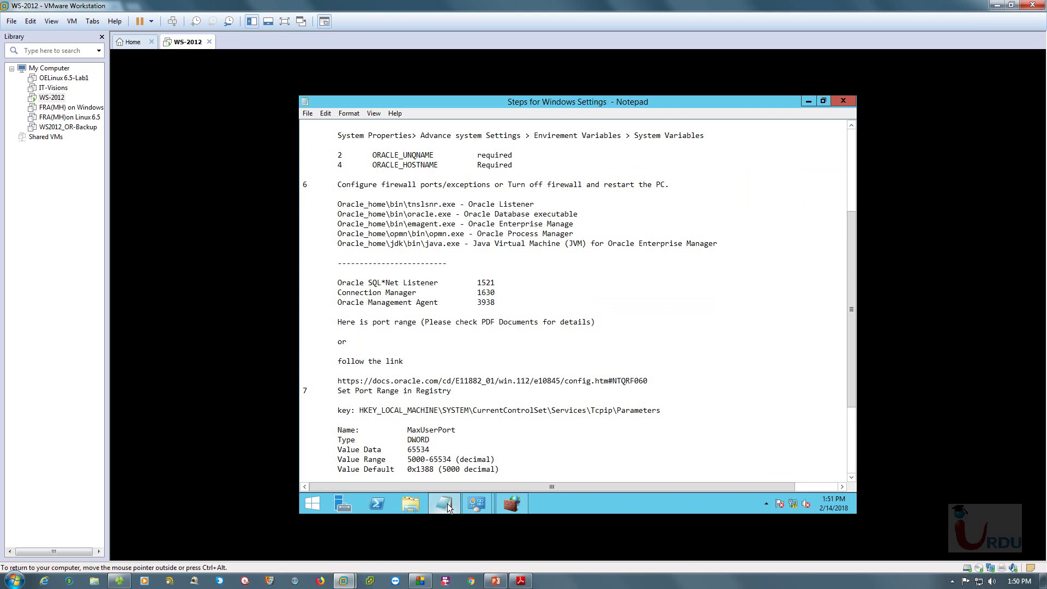
{"action": "left_click", "coordinate": [447, 502]}
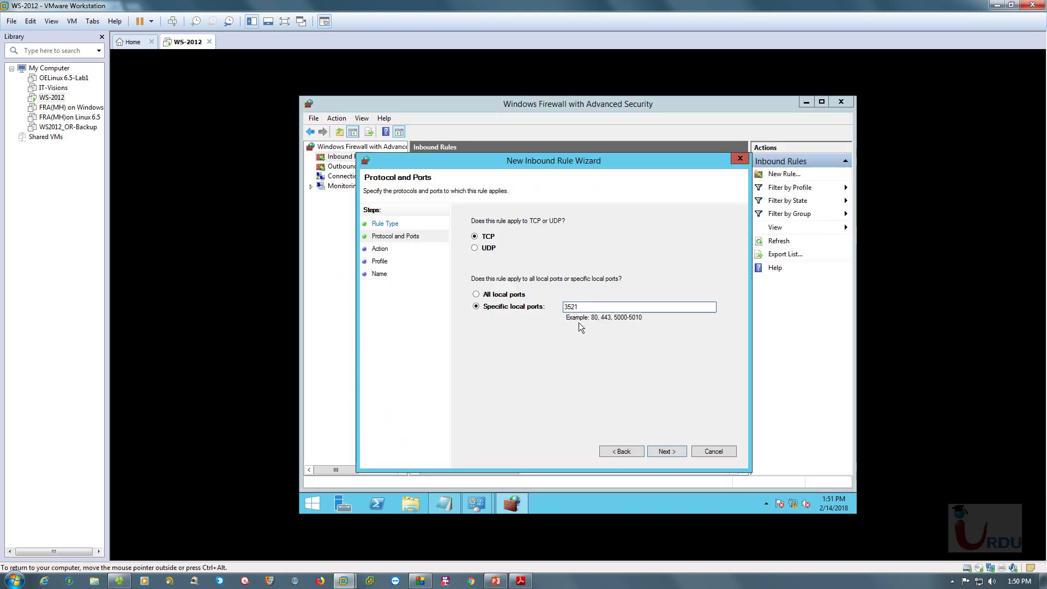
{"action": "left_click", "coordinate": [568, 306]}
{"action": "key", "text": "BackSpace"}
{"action": "type", "text": "1"}
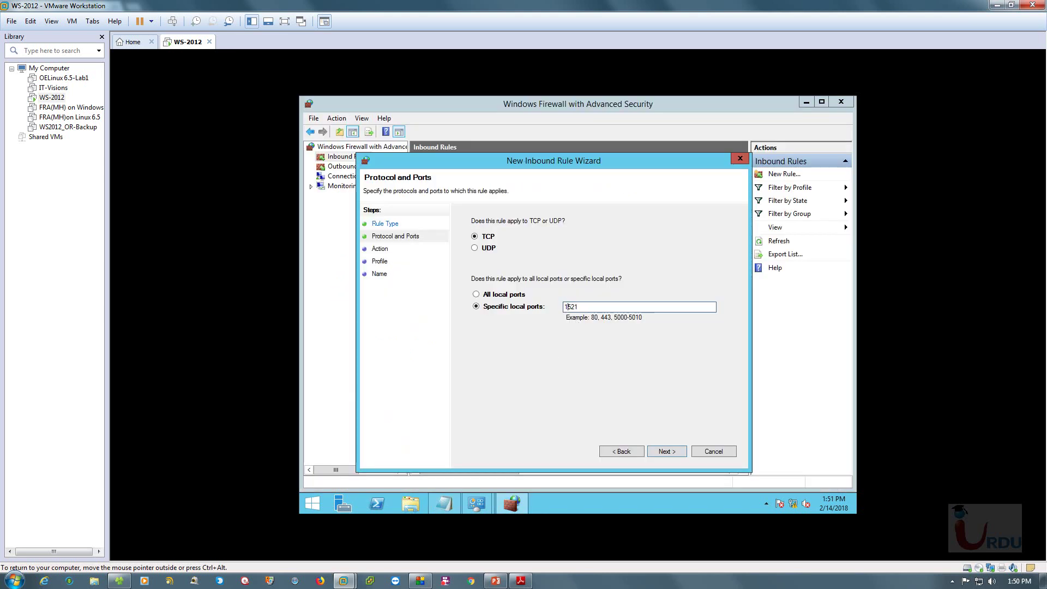
{"action": "left_click", "coordinate": [667, 450]}
Revisit the rule's protocol and ports settings and try to extend the specific local ports entry
{"action": "left_click", "coordinate": [624, 451]}
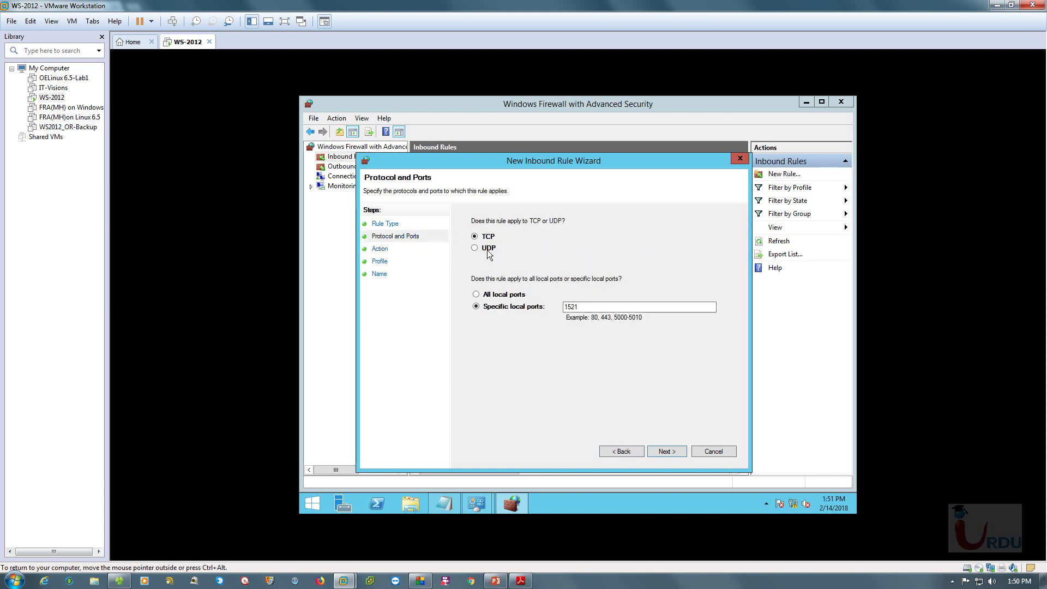
{"action": "left_click", "coordinate": [672, 451]}
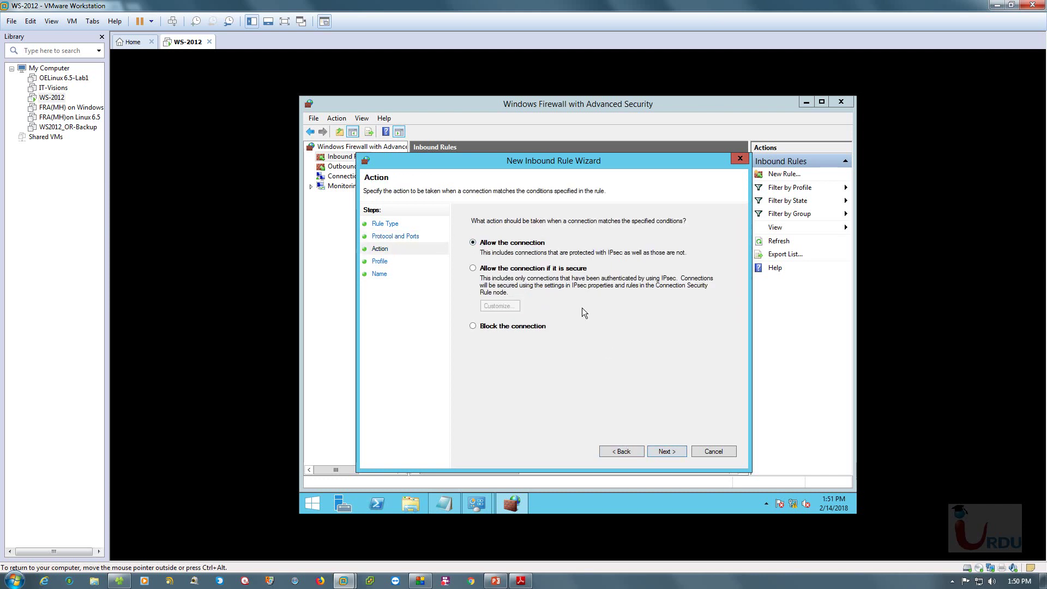
{"action": "left_click", "coordinate": [630, 451]}
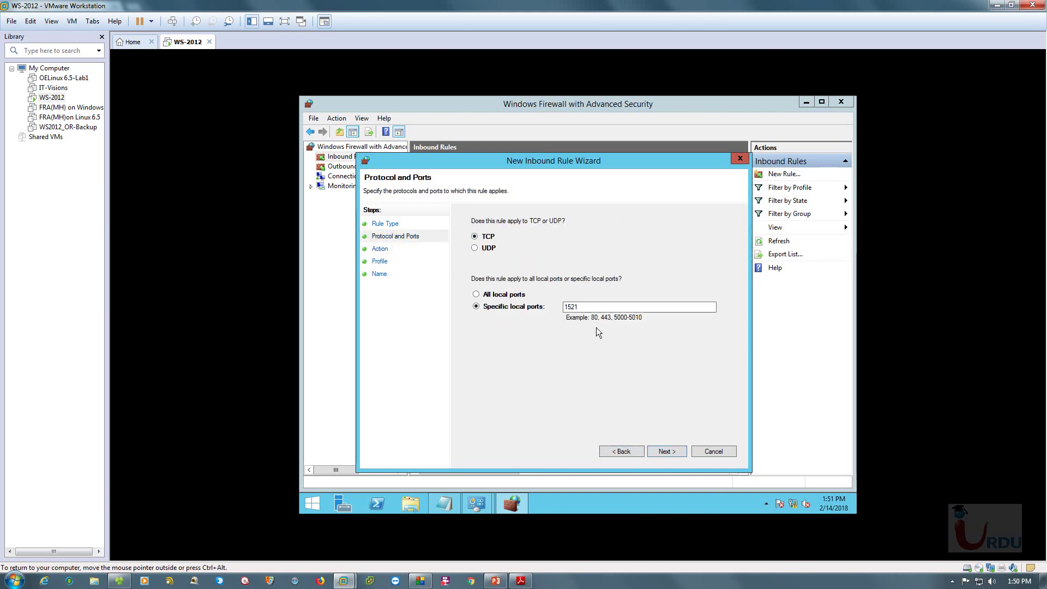
{"action": "left_click", "coordinate": [614, 312]}
{"action": "type", "text": ","}
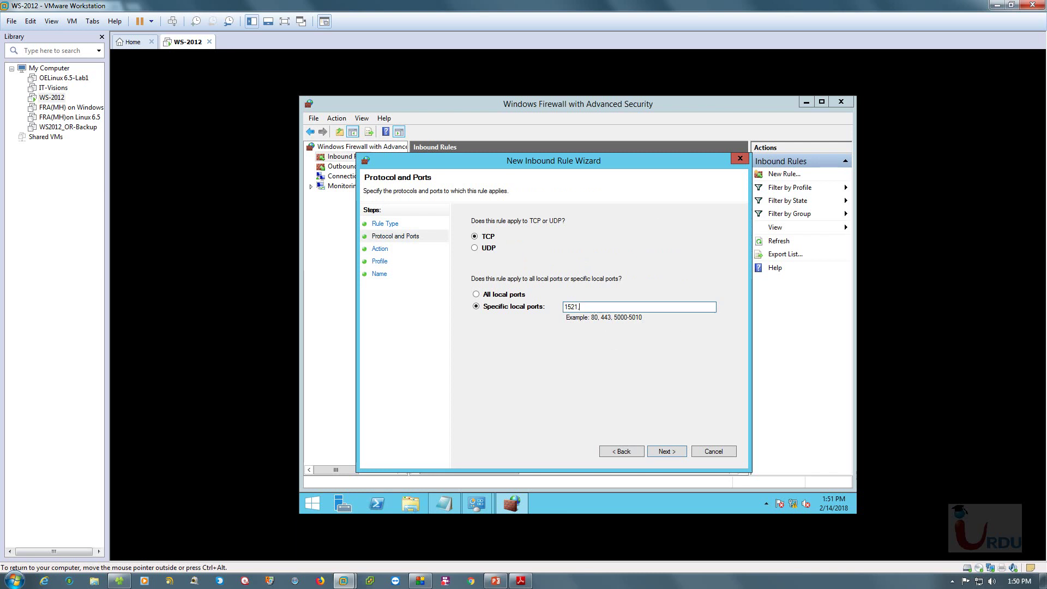
{"action": "key", "text": "BackSpace"}
{"action": "type", "text": "5"}
{"action": "left_click", "coordinate": [665, 455]}
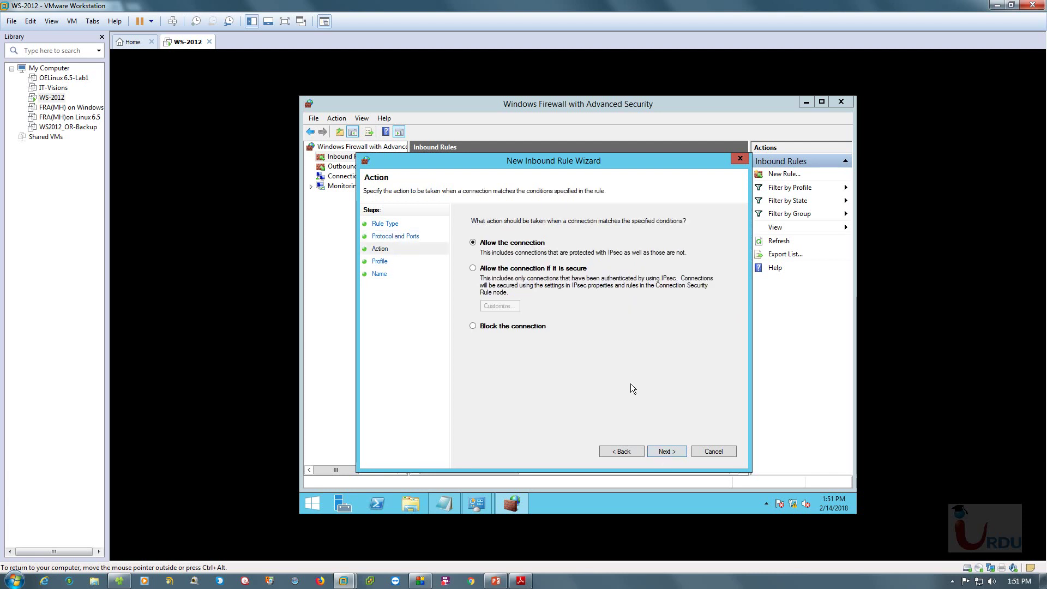
Allow the connection for the Domain, Private and Public profiles and create the rule under the name DB Listion
{"action": "left_click", "coordinate": [658, 447]}
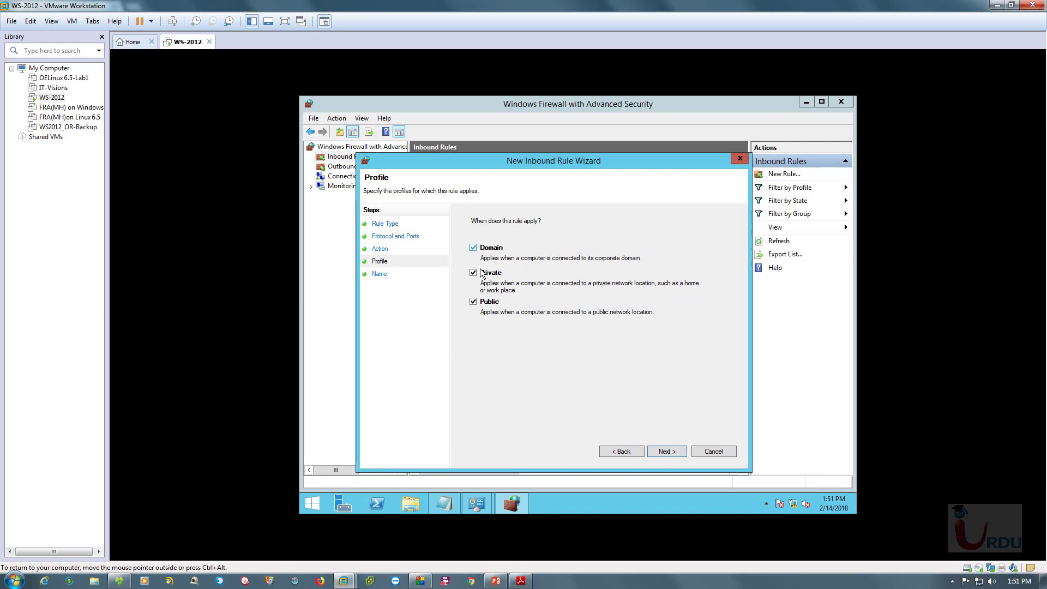
{"action": "left_click", "coordinate": [662, 451]}
{"action": "type", "text": "DB Listion"}
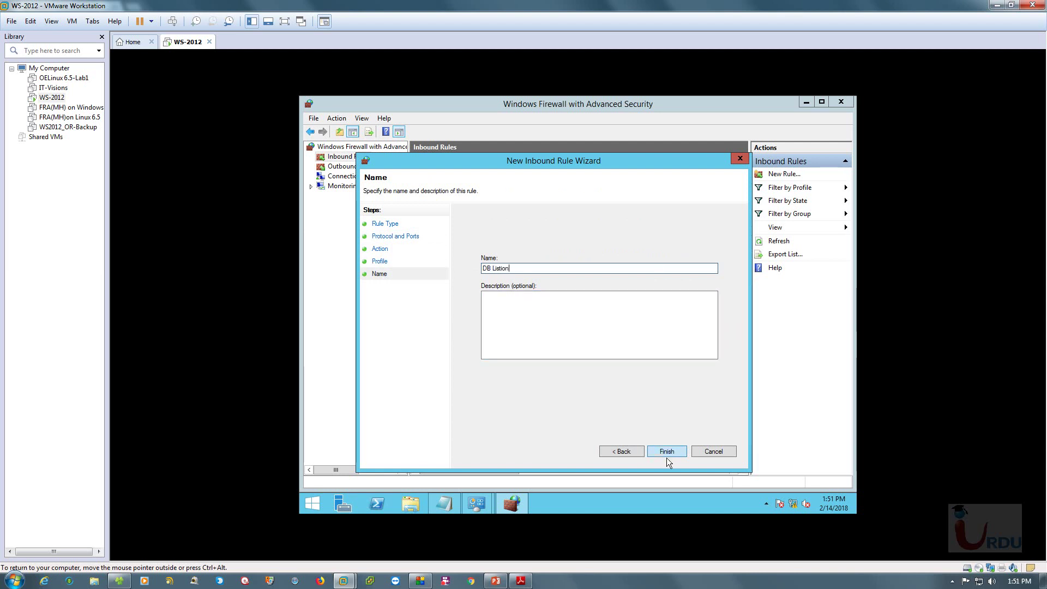
{"action": "left_click", "coordinate": [665, 450]}
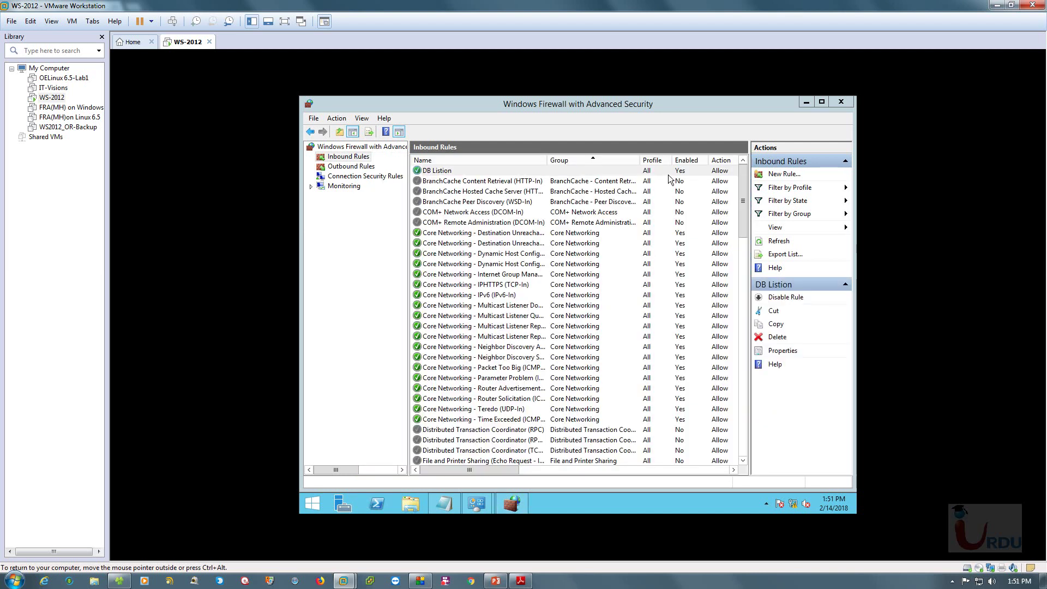
Close Windows Firewall with Advanced Security and return to the Steps for Windows Settings notes
{"action": "left_click", "coordinate": [842, 103]}
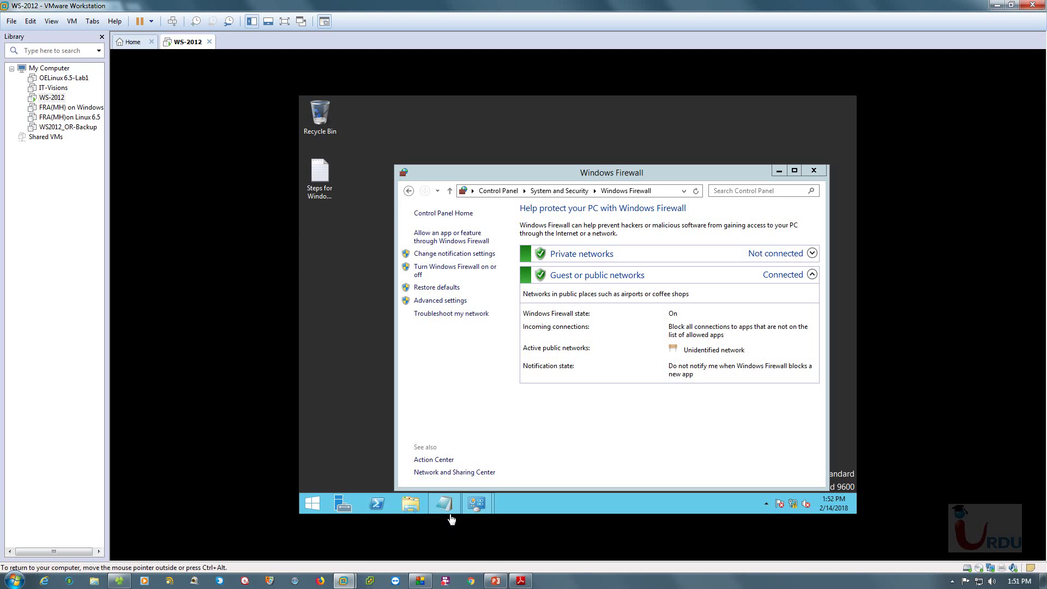
{"action": "left_click", "coordinate": [439, 503]}
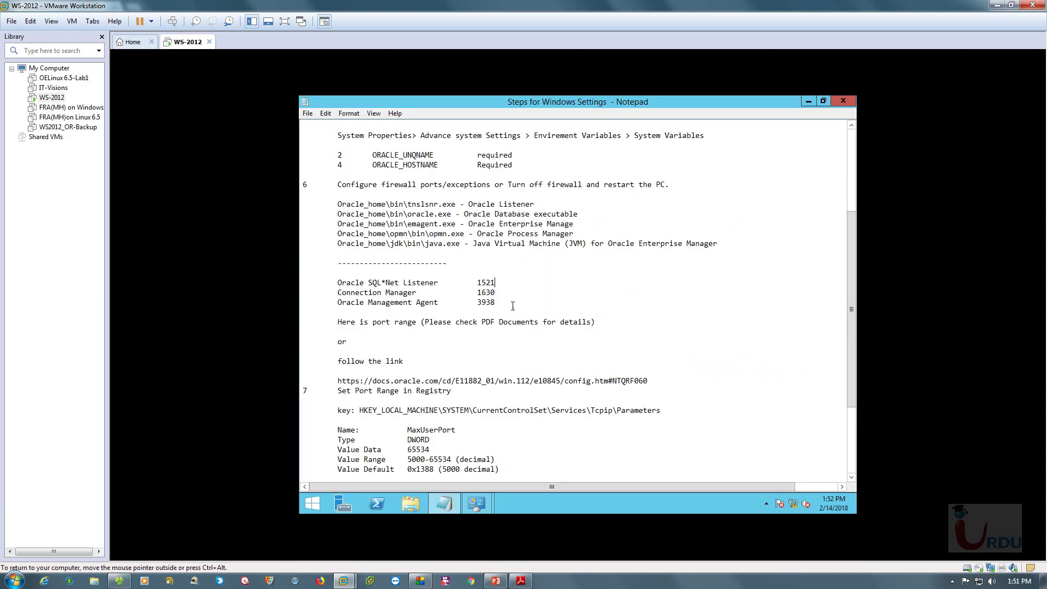
Review the Oracle port entries and the documentation link under the firewall section of the notes
{"action": "left_click_drag", "start_coordinate": [632, 331], "coordinate": [340, 281]}
{"action": "left_click", "coordinate": [616, 332]}
{"action": "scroll", "coordinate": [616, 313], "scroll_direction": "down", "scroll_amount": 3}
{"action": "left_click_drag", "start_coordinate": [661, 294], "coordinate": [338, 293]}
{"action": "scroll", "coordinate": [700, 301], "scroll_direction": "down", "scroll_amount": 1}
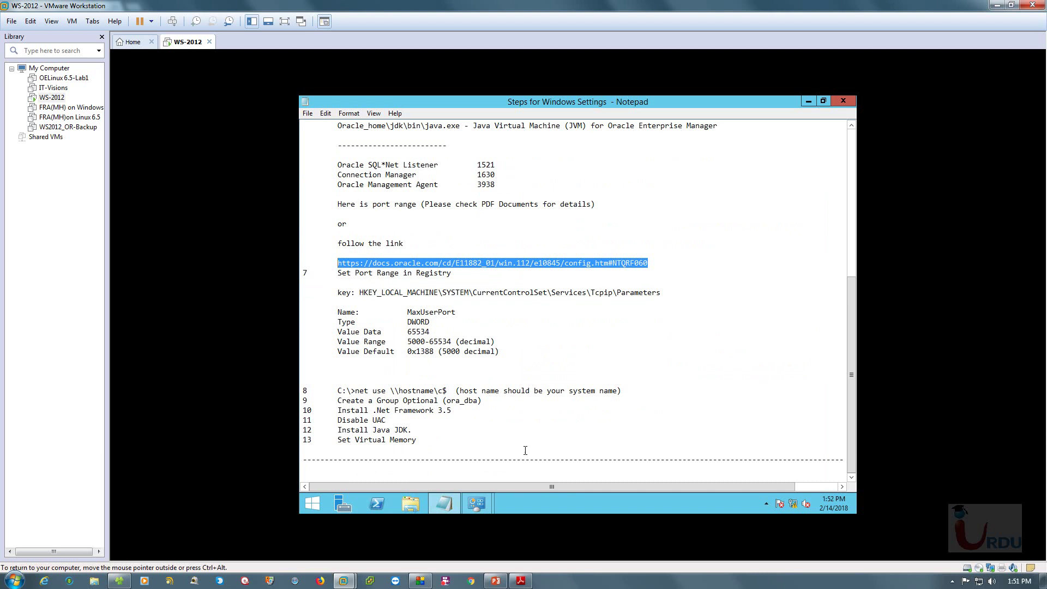
Switch to the host desktop and open the Oracle Ports PDF from the Extra folder
{"action": "left_click", "coordinate": [521, 581]}
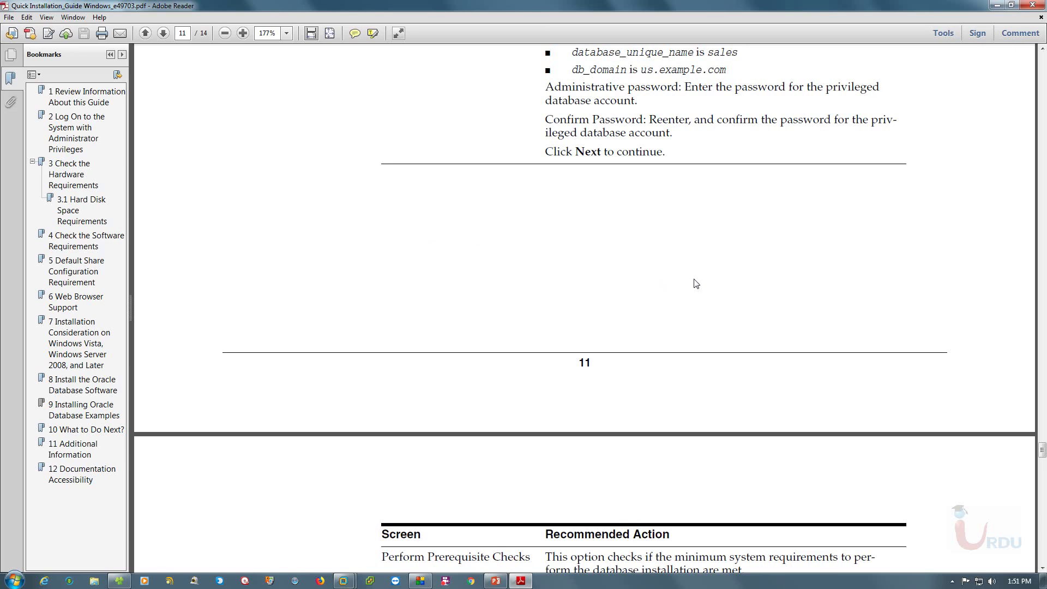
{"action": "left_click", "coordinate": [996, 5]}
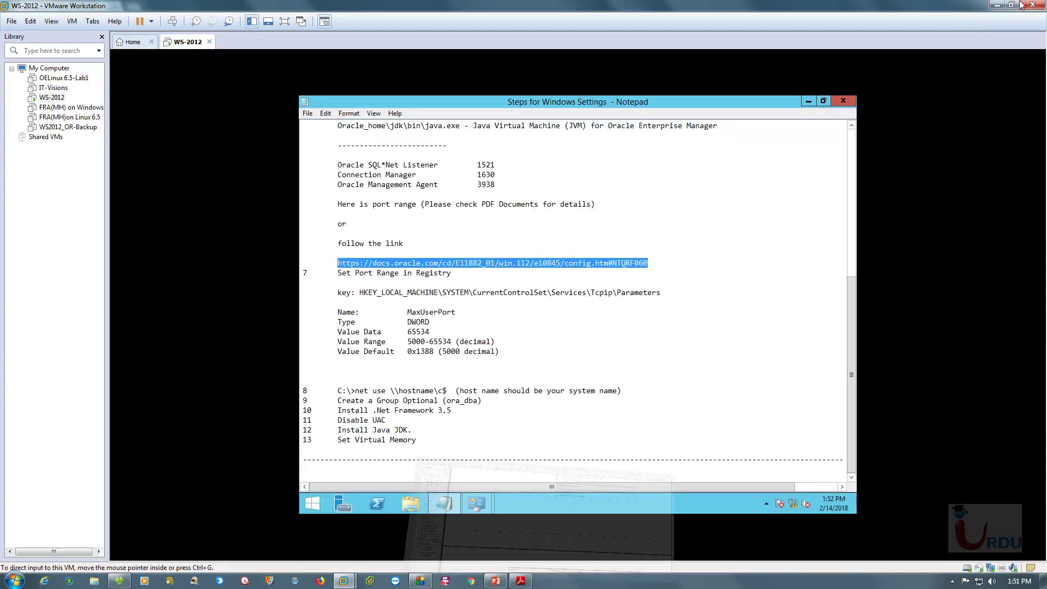
{"action": "left_click", "coordinate": [997, 5]}
{"action": "left_click", "coordinate": [996, 6]}
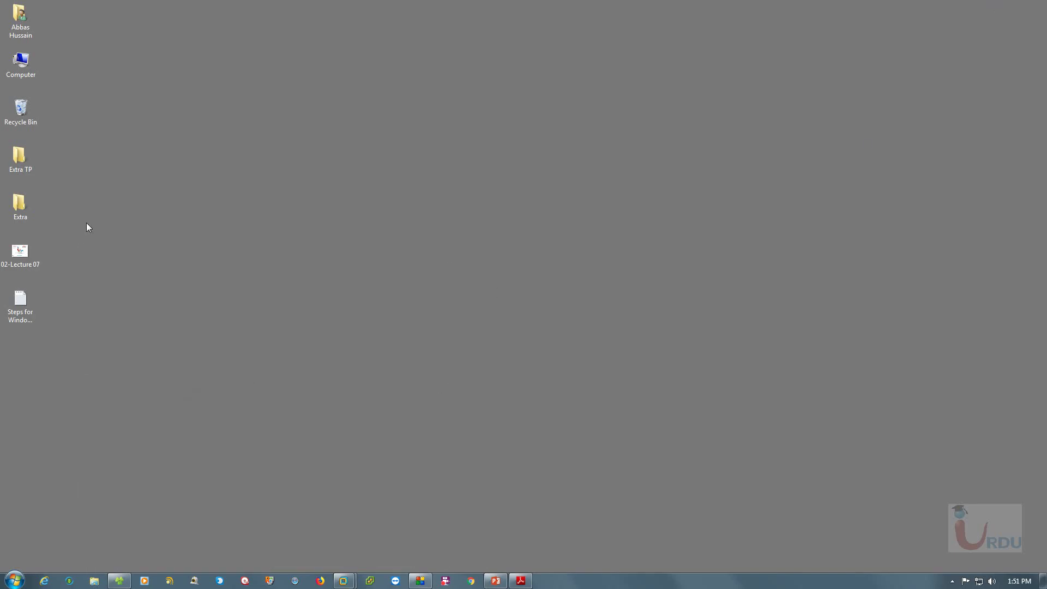
{"action": "double_click", "coordinate": [27, 214]}
{"action": "left_click", "coordinate": [218, 179]}
{"action": "double_click", "coordinate": [219, 181]}
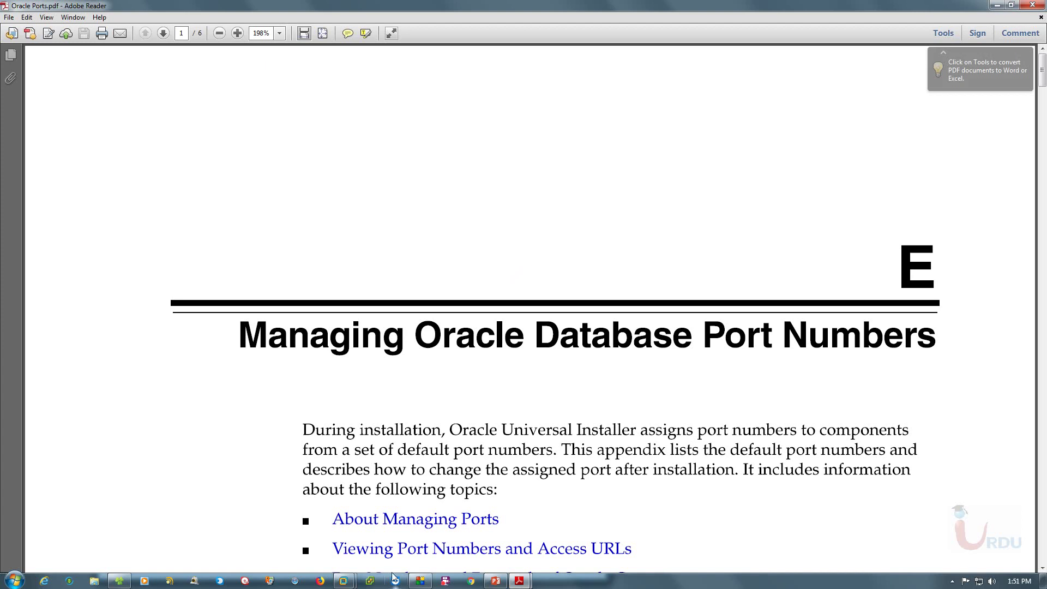
Examine the default port numbers, port ranges and protocols of the Oracle components through the end of the PDF
{"action": "scroll", "coordinate": [427, 537], "scroll_direction": "down", "scroll_amount": 15}
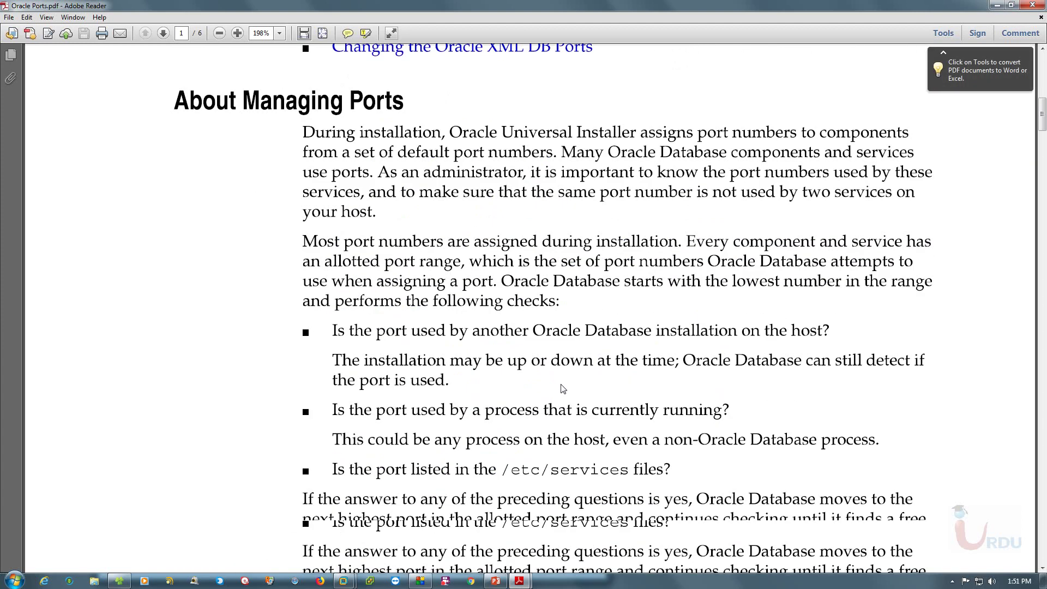
{"action": "scroll", "coordinate": [565, 384], "scroll_direction": "down", "scroll_amount": 10}
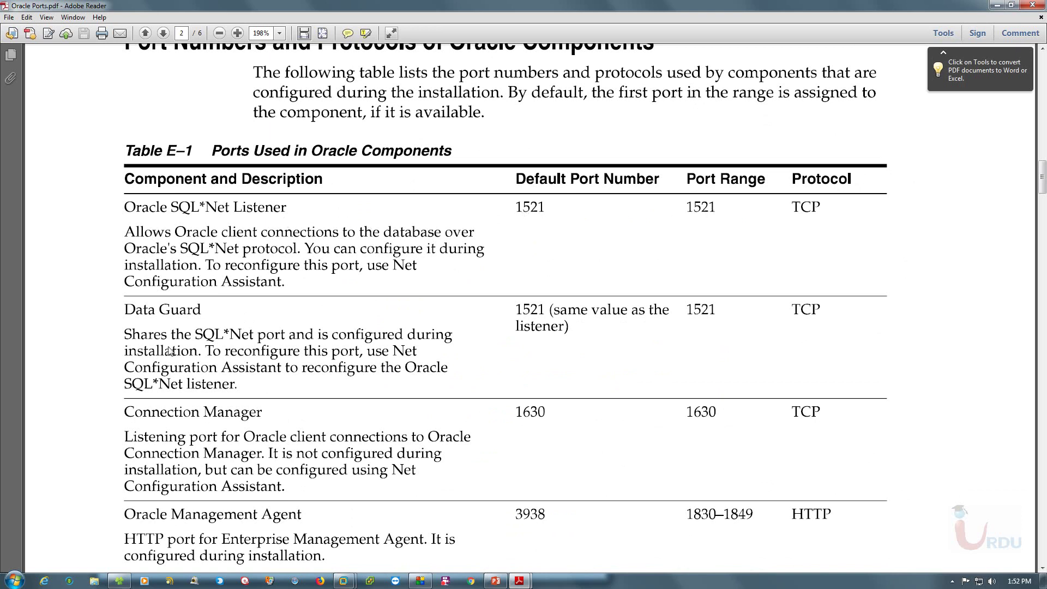
{"action": "scroll", "coordinate": [747, 327], "scroll_direction": "down", "scroll_amount": 3}
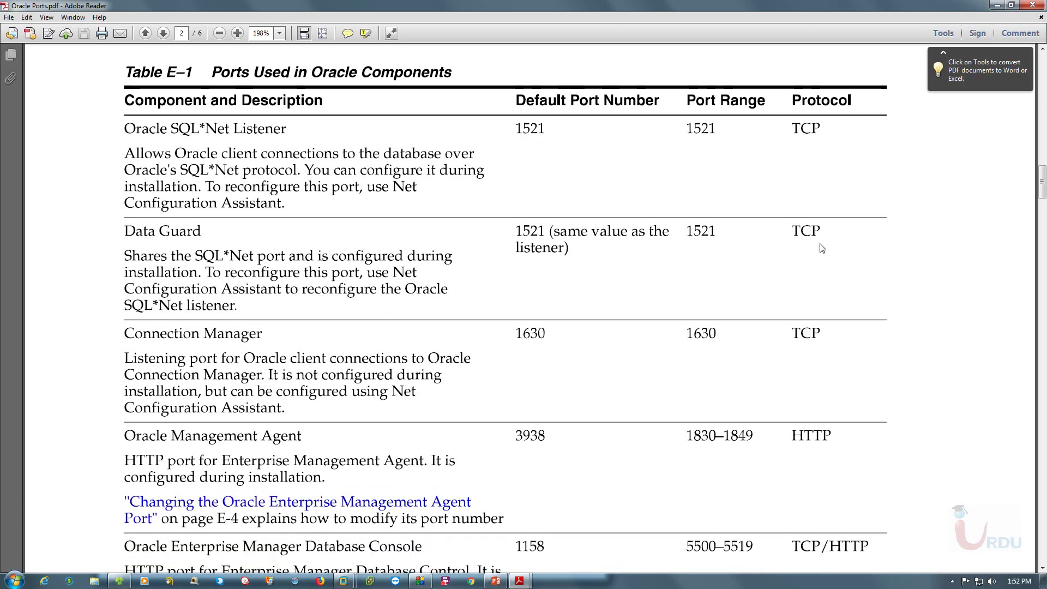
{"action": "scroll", "coordinate": [829, 298], "scroll_direction": "down", "scroll_amount": 6}
{"action": "scroll", "coordinate": [790, 357], "scroll_direction": "down", "scroll_amount": 3}
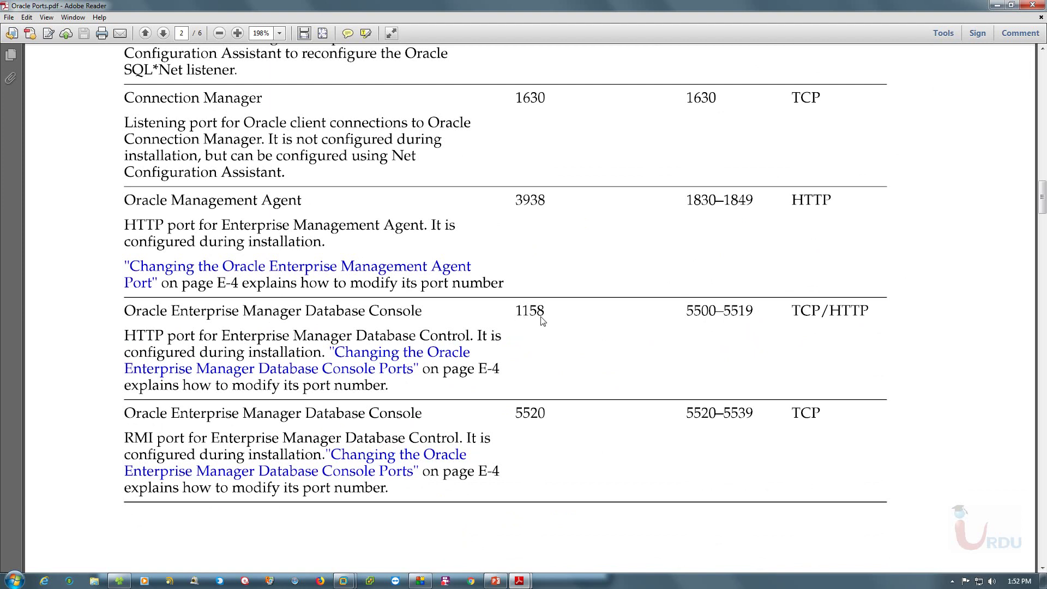
{"action": "scroll", "coordinate": [571, 360], "scroll_direction": "down", "scroll_amount": 3}
{"action": "scroll", "coordinate": [570, 360], "scroll_direction": "down", "scroll_amount": 20}
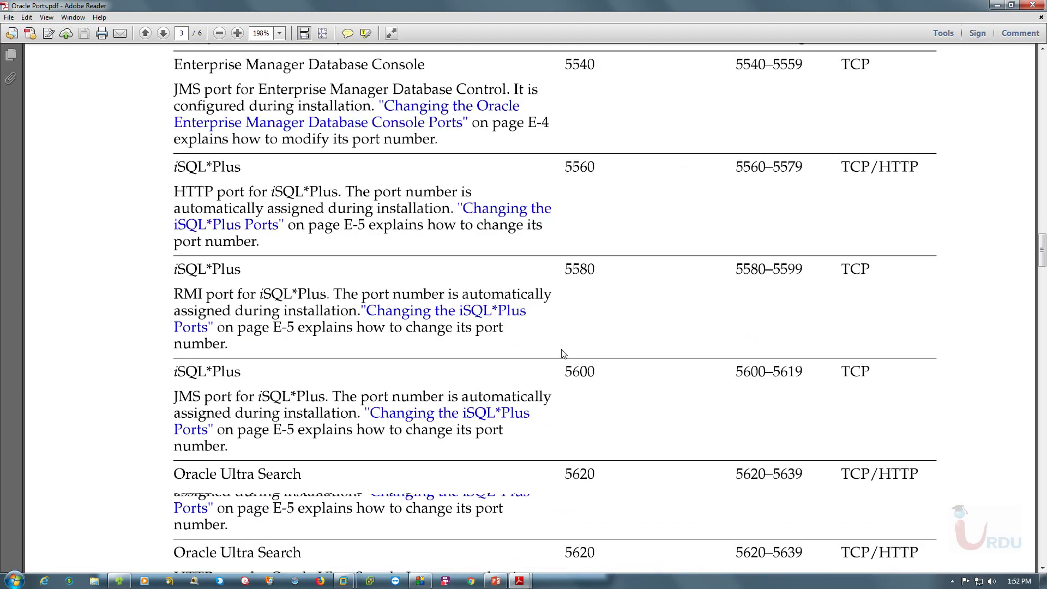
{"action": "scroll", "coordinate": [553, 359], "scroll_direction": "down", "scroll_amount": 20}
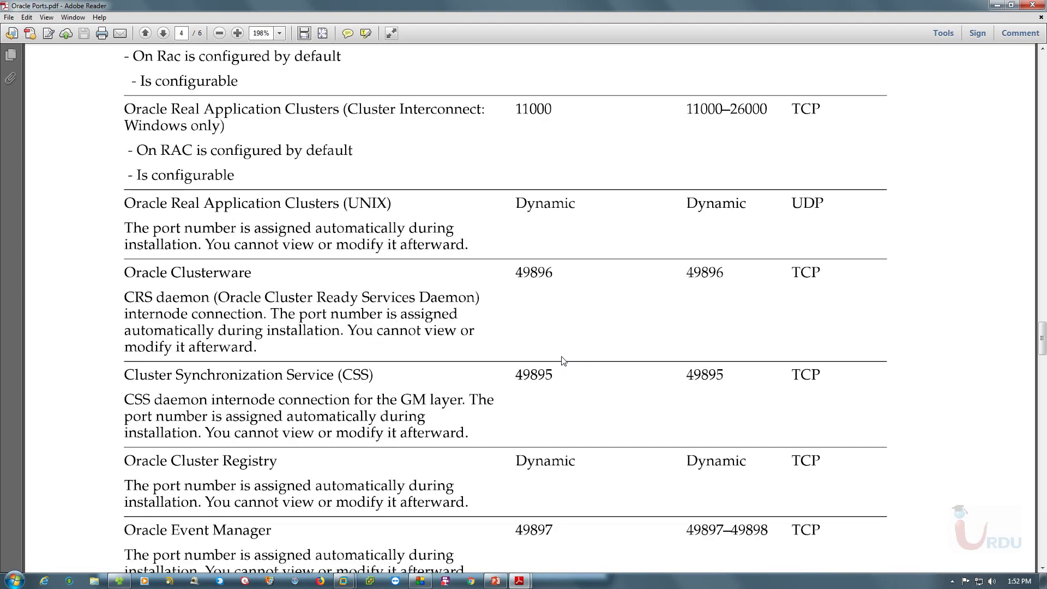
{"action": "scroll", "coordinate": [561, 361], "scroll_direction": "down", "scroll_amount": 20}
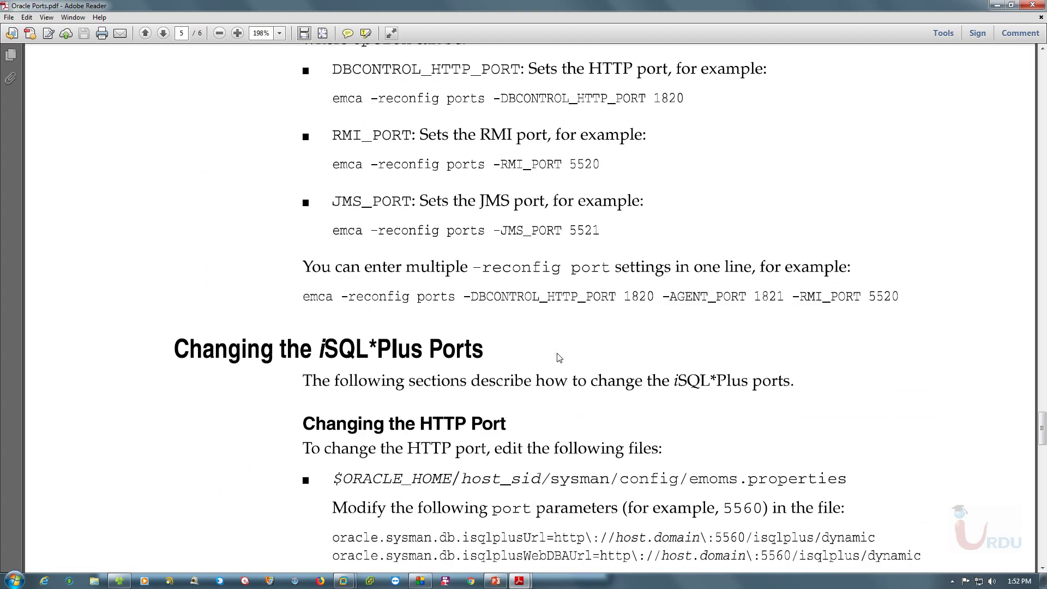
{"action": "scroll", "coordinate": [556, 357], "scroll_direction": "down", "scroll_amount": 20}
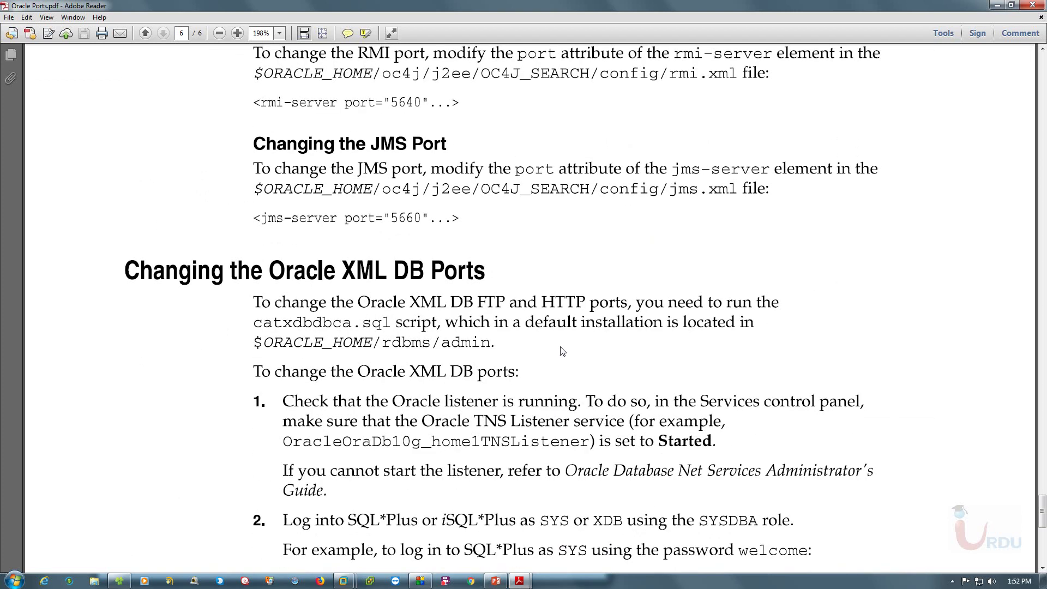
{"action": "scroll", "coordinate": [564, 349], "scroll_direction": "up", "scroll_amount": 5}
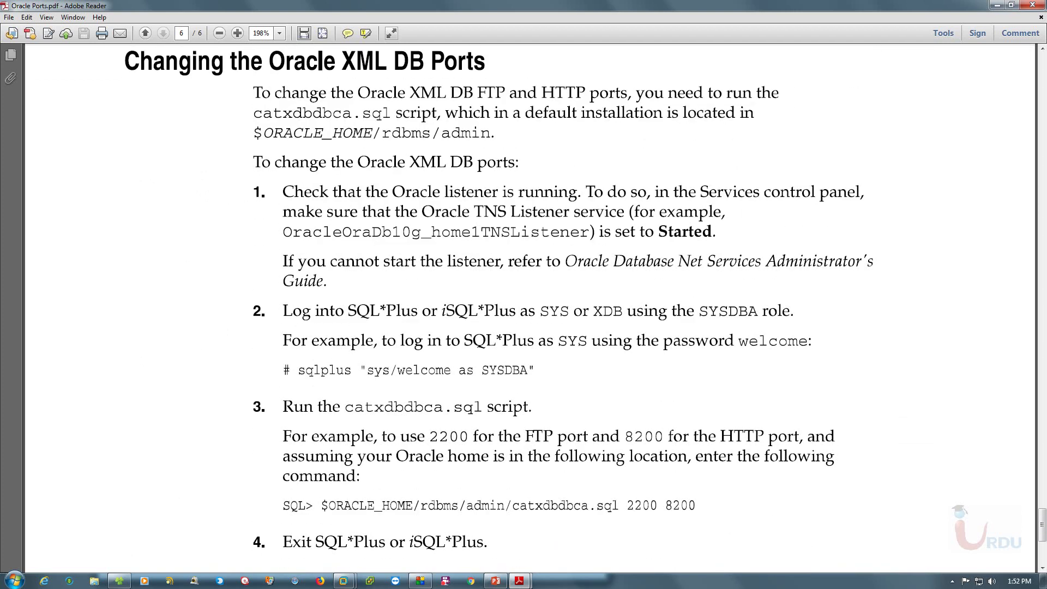
{"action": "left_click", "coordinate": [997, 5]}
{"action": "left_click", "coordinate": [381, 262]}
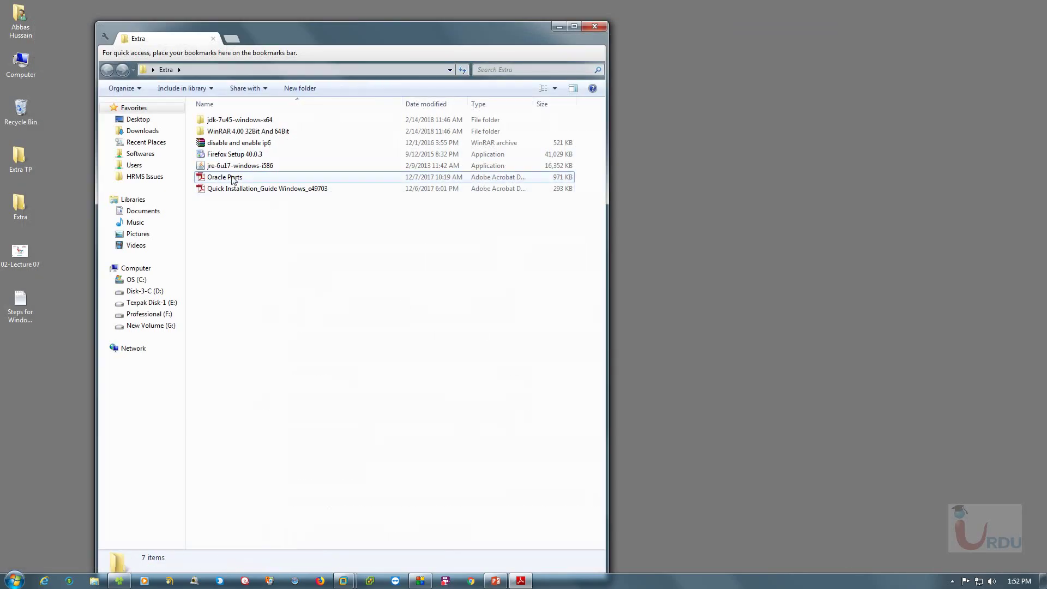
{"action": "right_click", "coordinate": [320, 214]}
{"action": "right_click", "coordinate": [394, 254]}
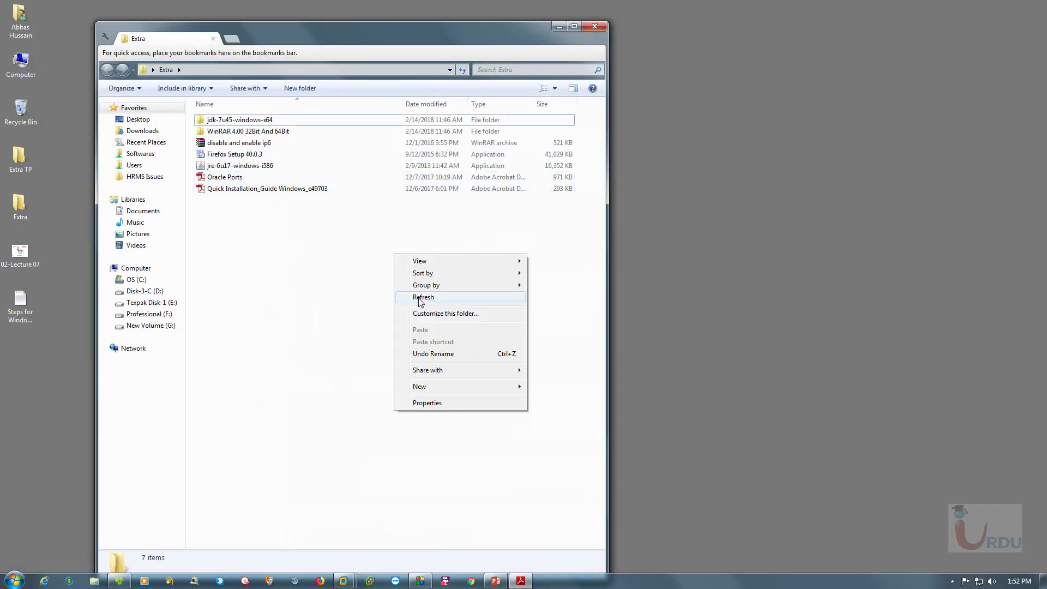
{"action": "left_click", "coordinate": [420, 297]}
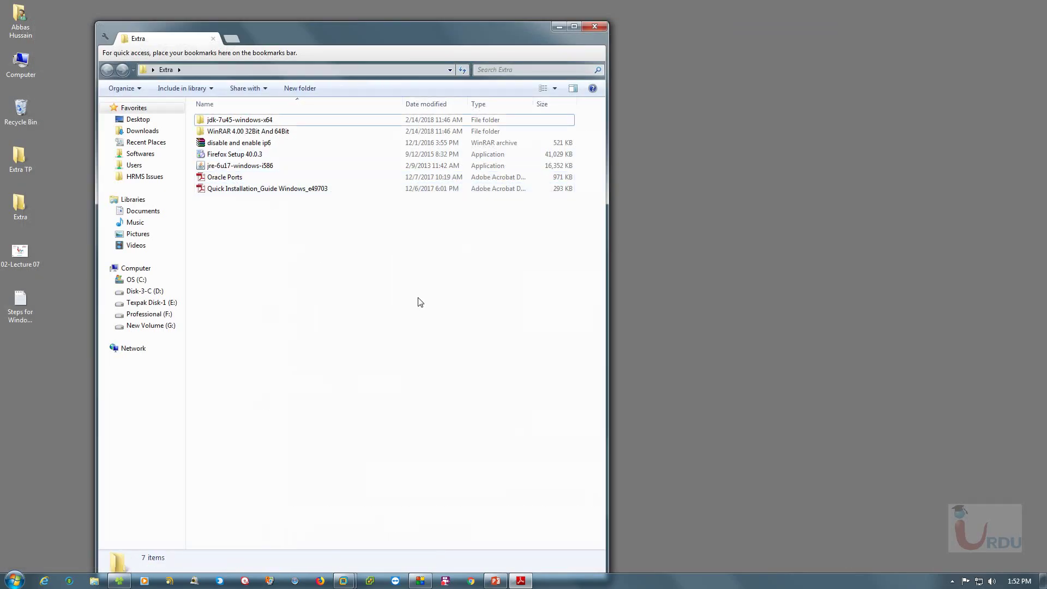
{"action": "right_click", "coordinate": [683, 106]}
{"action": "left_click", "coordinate": [712, 137]}
{"action": "right_click", "coordinate": [711, 121]}
{"action": "left_click", "coordinate": [727, 150]}
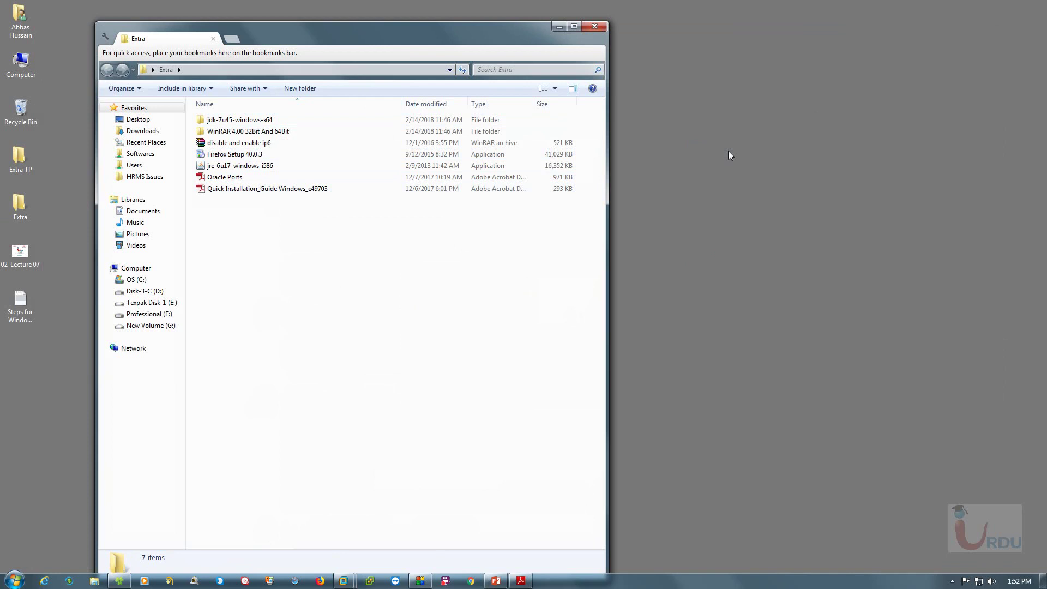
{"action": "right_click", "coordinate": [727, 151]}
{"action": "left_click", "coordinate": [737, 188]}
Switch back to the WS-2012 virtual machine in VMware Workstation and bring up its Windows Firewall window
{"action": "mouse_move", "coordinate": [344, 580]}
{"action": "left_click", "coordinate": [267, 496]}
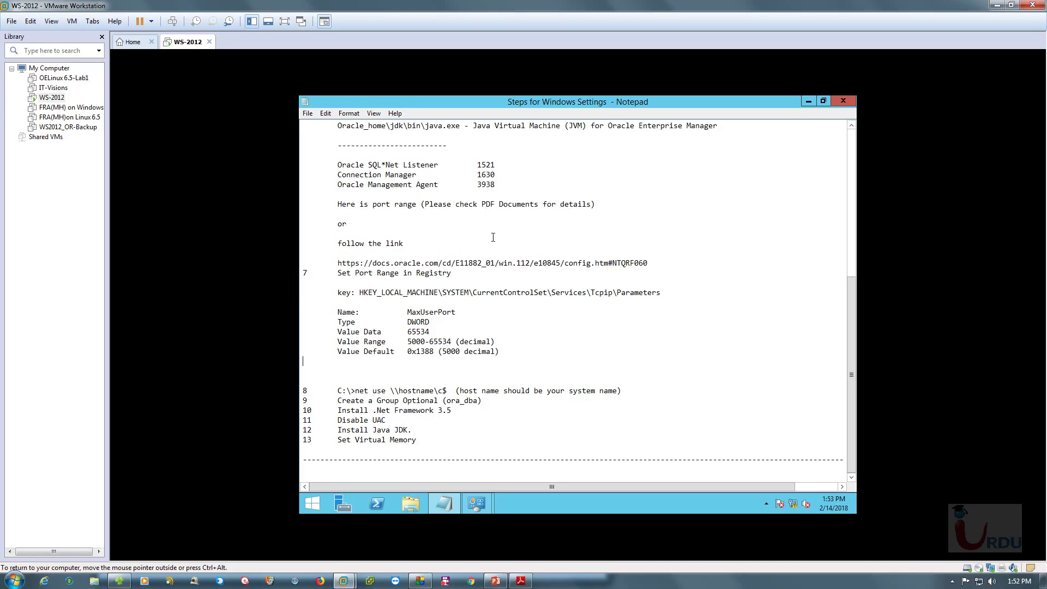
{"action": "right_click", "coordinate": [794, 505]}
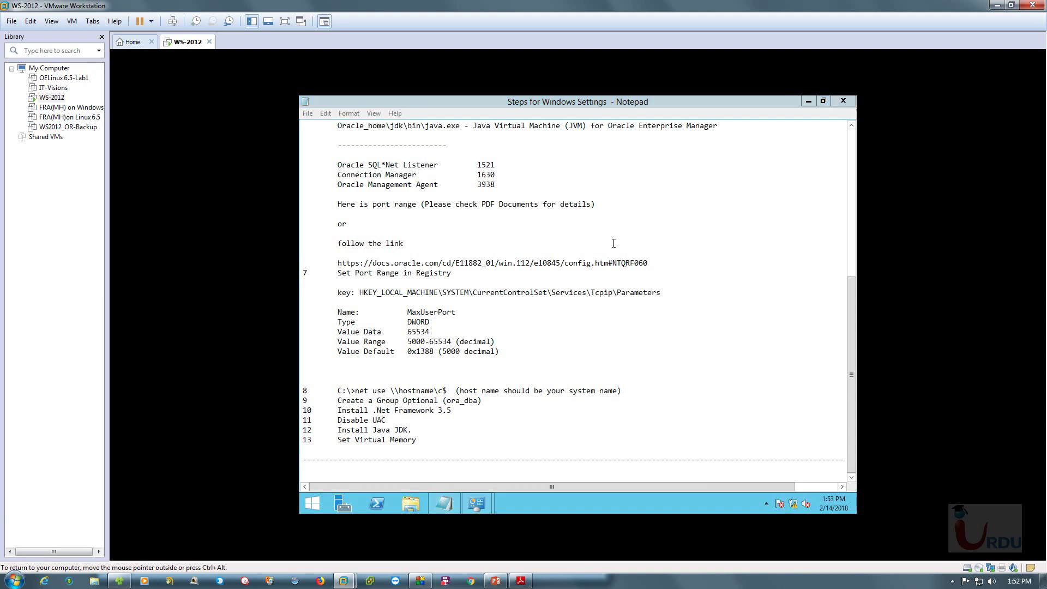
{"action": "left_click", "coordinate": [747, 493]}
{"action": "left_click", "coordinate": [439, 472]}
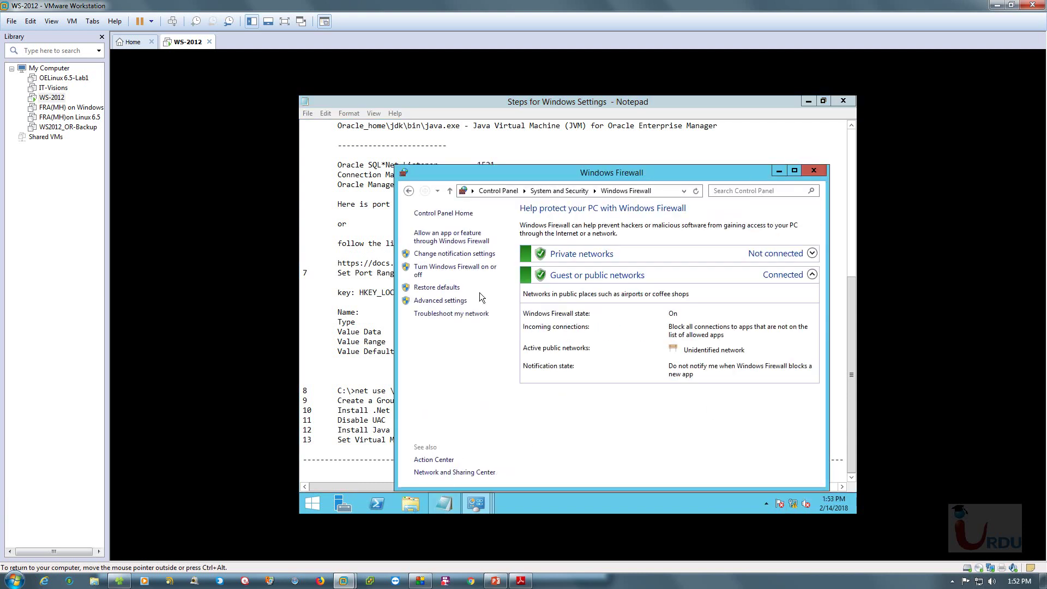
Turn off Windows Firewall for both the private and public network settings and close the firewall window
{"action": "left_click", "coordinate": [436, 269]}
{"action": "left_click_drag", "start_coordinate": [561, 182], "coordinate": [535, 151]}
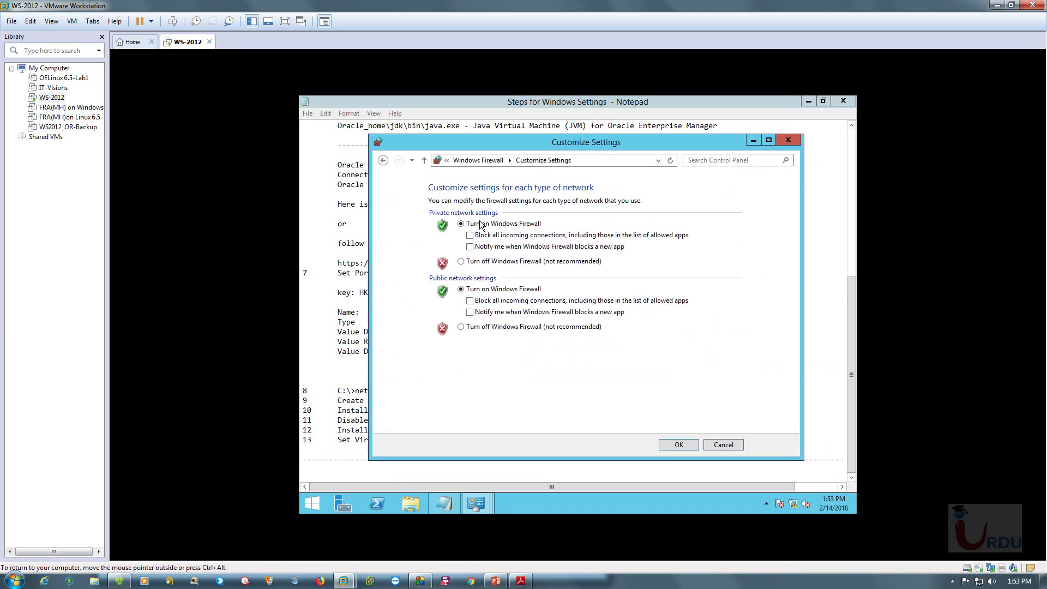
{"action": "left_click", "coordinate": [461, 261]}
{"action": "left_click", "coordinate": [461, 327]}
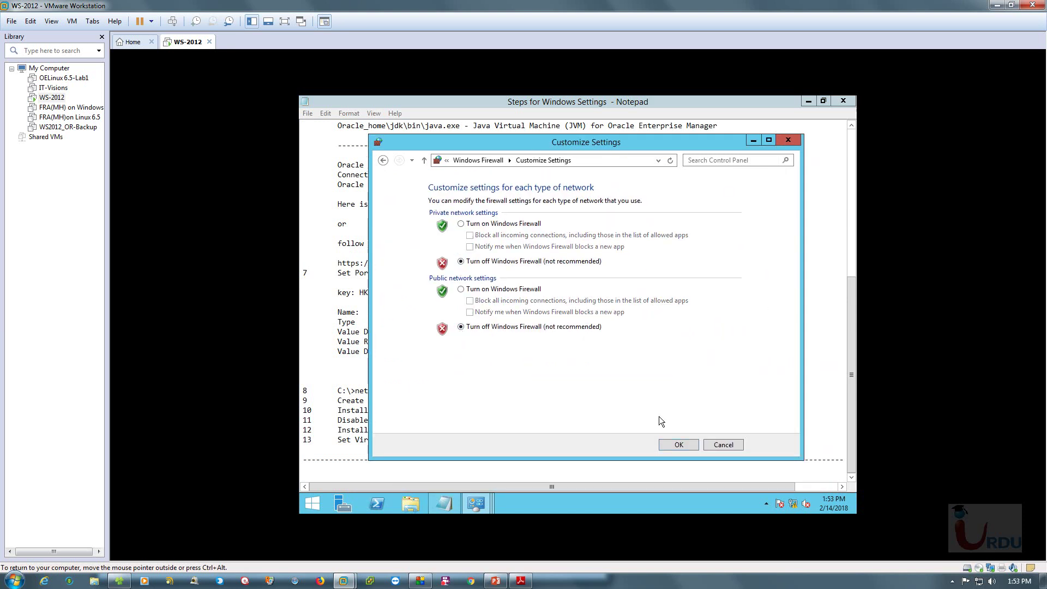
{"action": "left_click", "coordinate": [682, 439]}
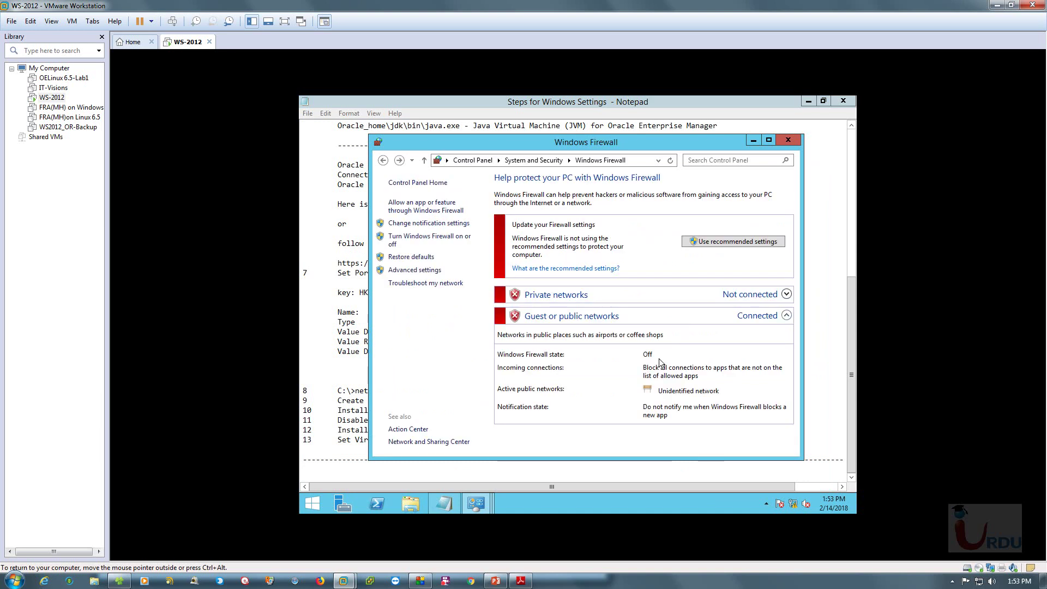
{"action": "left_click", "coordinate": [789, 133]}
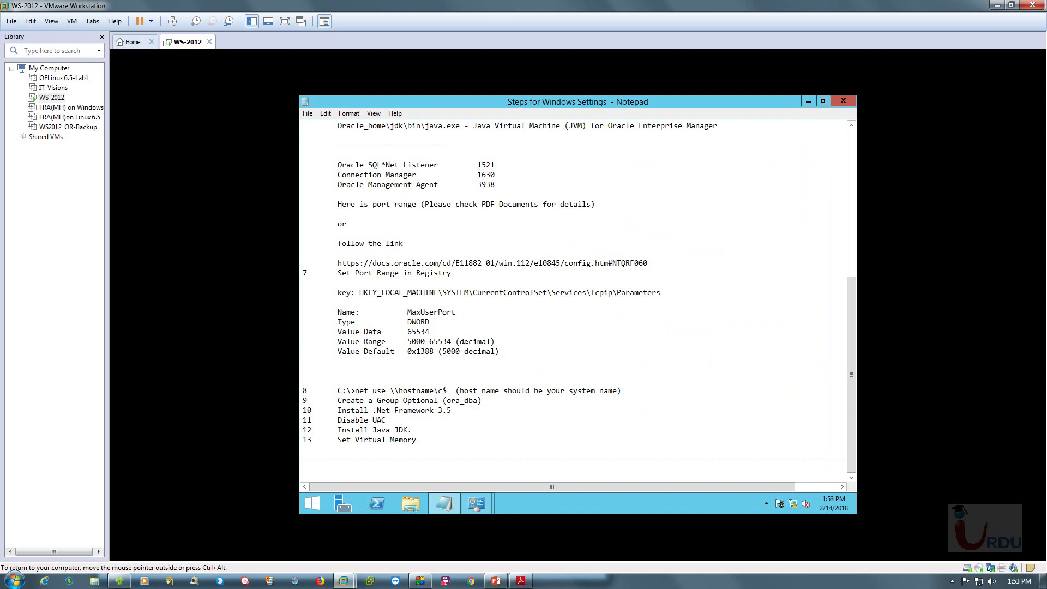
Review the MaxUserPort name, type, value data, range and default in the notes' registry port range section
{"action": "left_click_drag", "start_coordinate": [495, 341], "coordinate": [336, 341]}
{"action": "left_click_drag", "start_coordinate": [490, 356], "coordinate": [338, 312]}
{"action": "left_click", "coordinate": [303, 380]}
{"action": "left_click_drag", "start_coordinate": [403, 345], "coordinate": [338, 313]}
{"action": "left_click_drag", "start_coordinate": [499, 353], "coordinate": [336, 311]}
{"action": "left_click", "coordinate": [495, 342]}
{"action": "left_click_drag", "start_coordinate": [407, 341], "coordinate": [451, 341]}
{"action": "key", "text": "Down"}
{"action": "key", "text": "Down"}
{"action": "key", "text": "Down"}
Launch Registry Editor with the regedit command and place its window so the registry path in the notes stays readable
{"action": "left_click", "coordinate": [307, 504]}
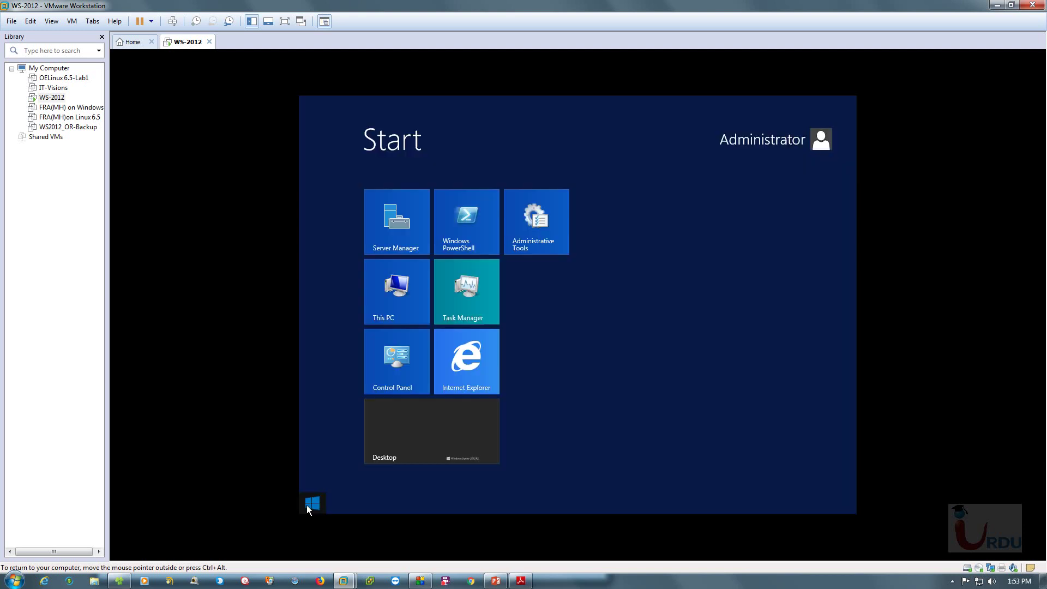
{"action": "left_click", "coordinate": [406, 450]}
{"action": "key", "text": "super+r"}
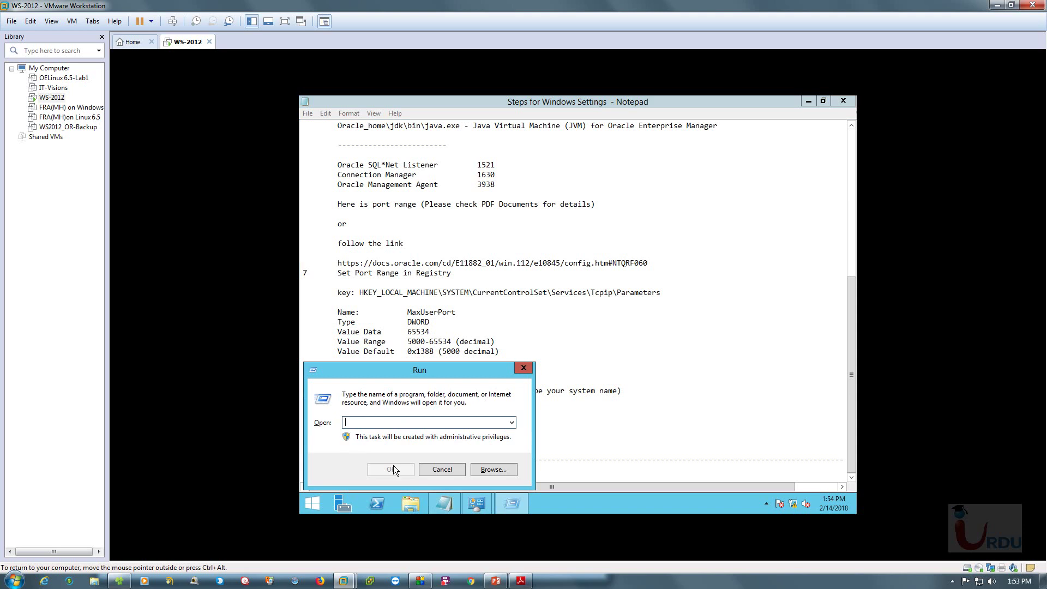
{"action": "type", "text": "regedit"}
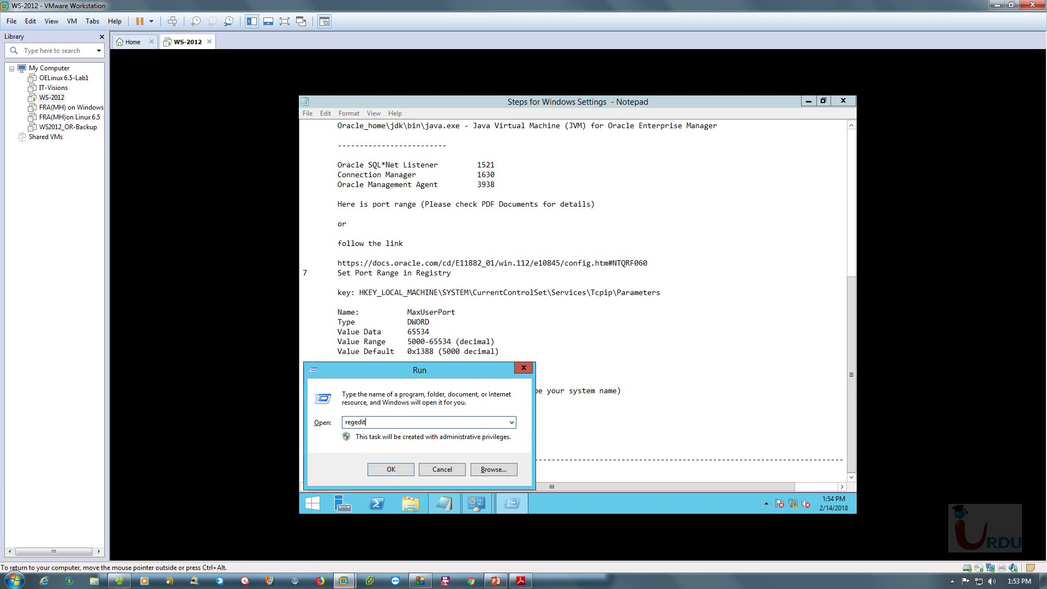
{"action": "key", "text": "Return"}
{"action": "left_click_drag", "start_coordinate": [583, 192], "coordinate": [693, 167]}
{"action": "left_click_drag", "start_coordinate": [615, 238], "coordinate": [651, 237]}
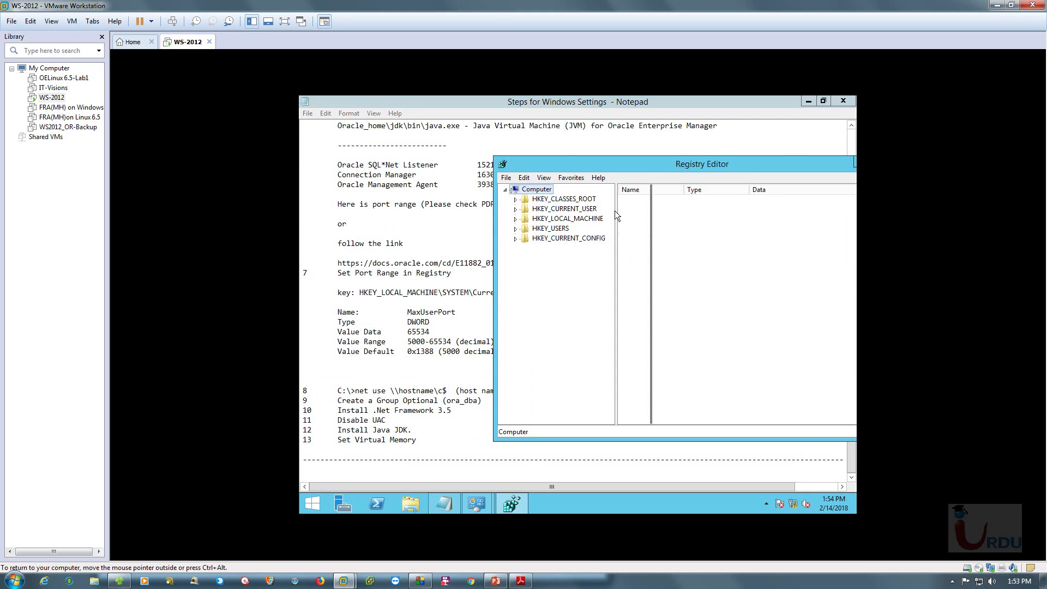
{"action": "left_click_drag", "start_coordinate": [626, 168], "coordinate": [679, 135]}
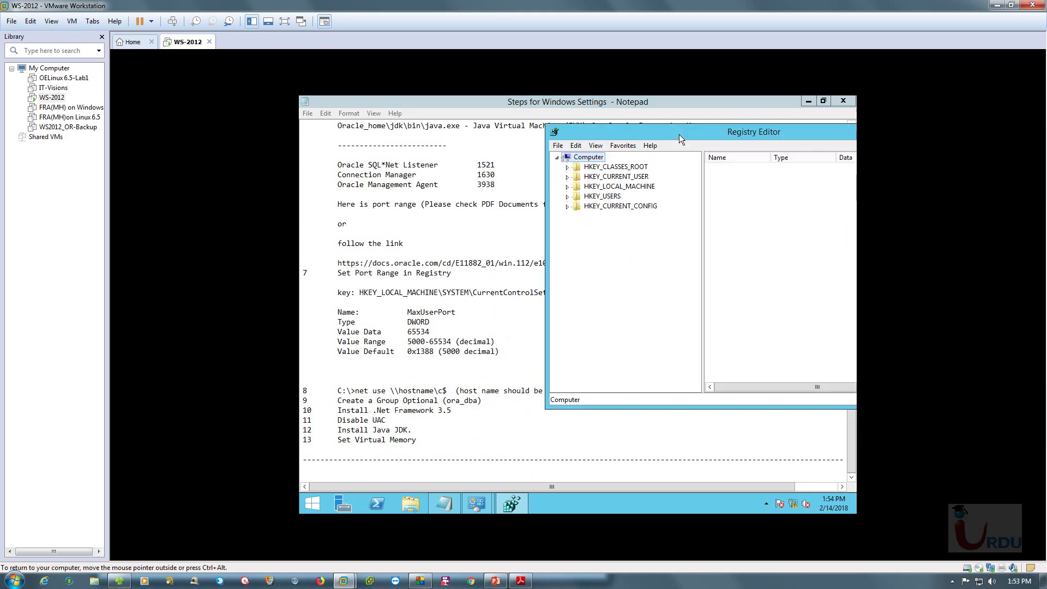
Expand the registry tree down to HKEY_LOCAL_MACHINE\SYSTEM\CurrentControlSet\Services, keeping the window clear of the path in the notes
{"action": "left_click", "coordinate": [568, 187]}
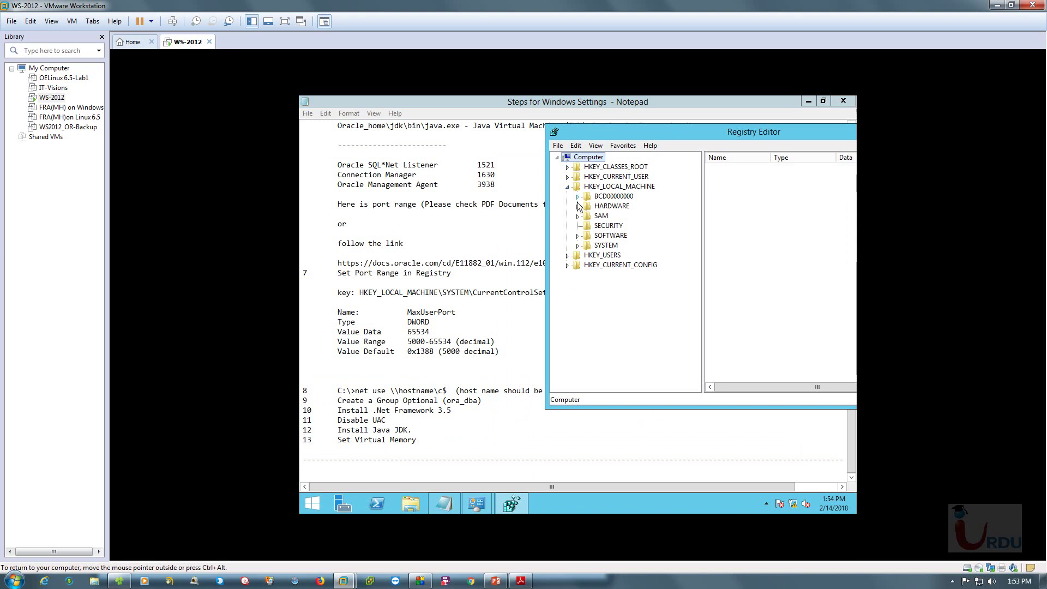
{"action": "left_click", "coordinate": [578, 246]}
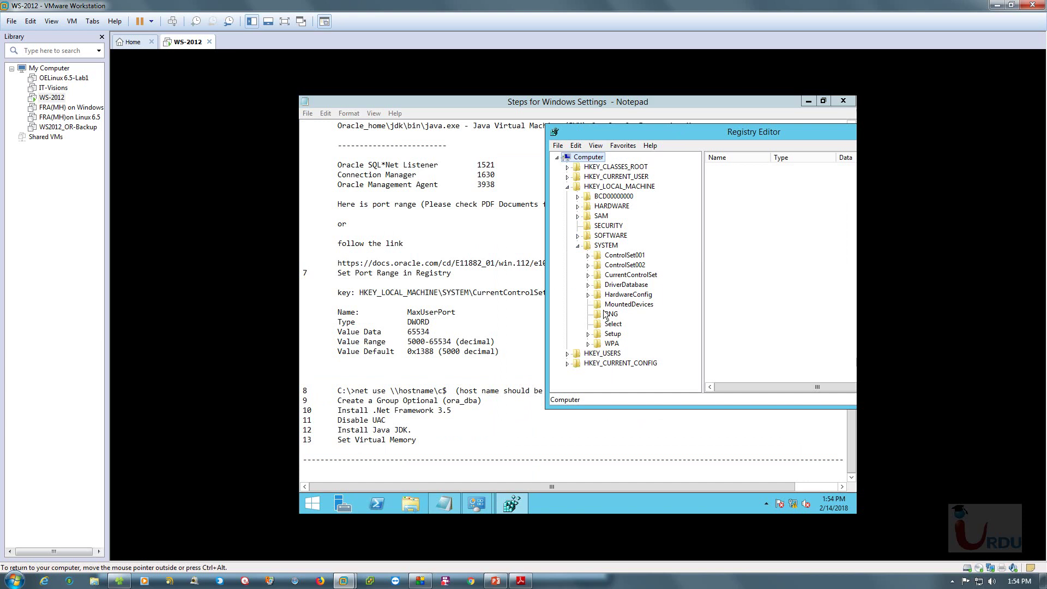
{"action": "left_click", "coordinate": [589, 276]}
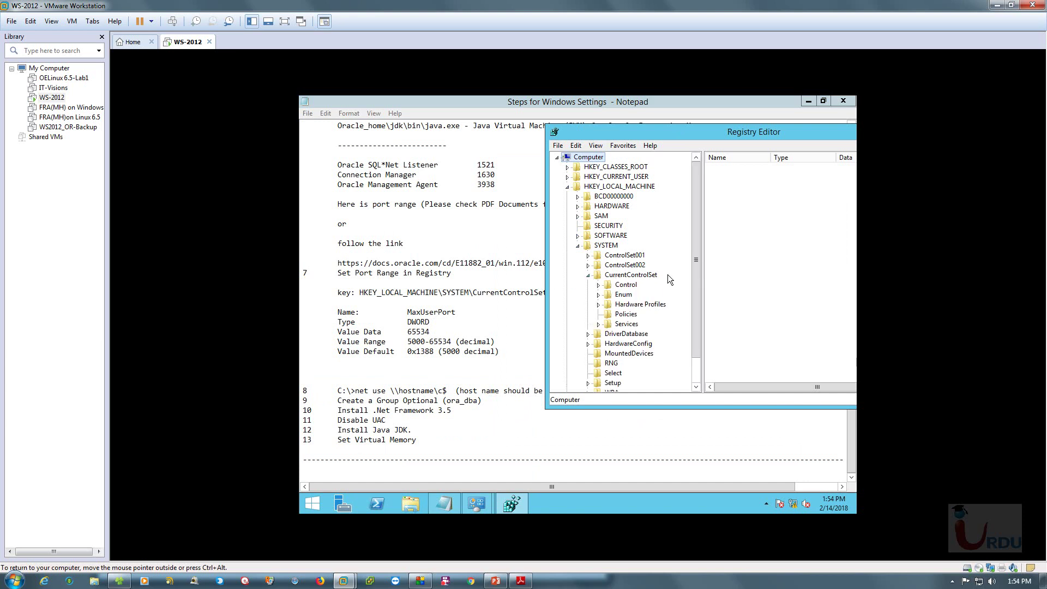
{"action": "mouse_move", "coordinate": [606, 132]}
{"action": "left_mouse_down"}
{"action": "mouse_move", "coordinate": [668, 133]}
{"action": "mouse_move", "coordinate": [623, 124]}
{"action": "left_mouse_up"}
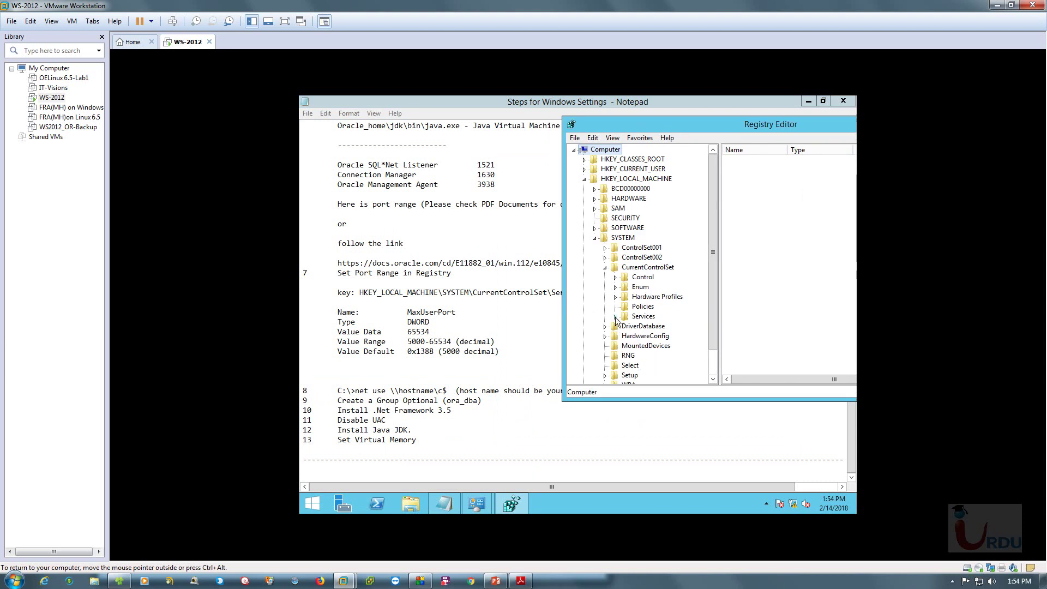
{"action": "left_click", "coordinate": [615, 316]}
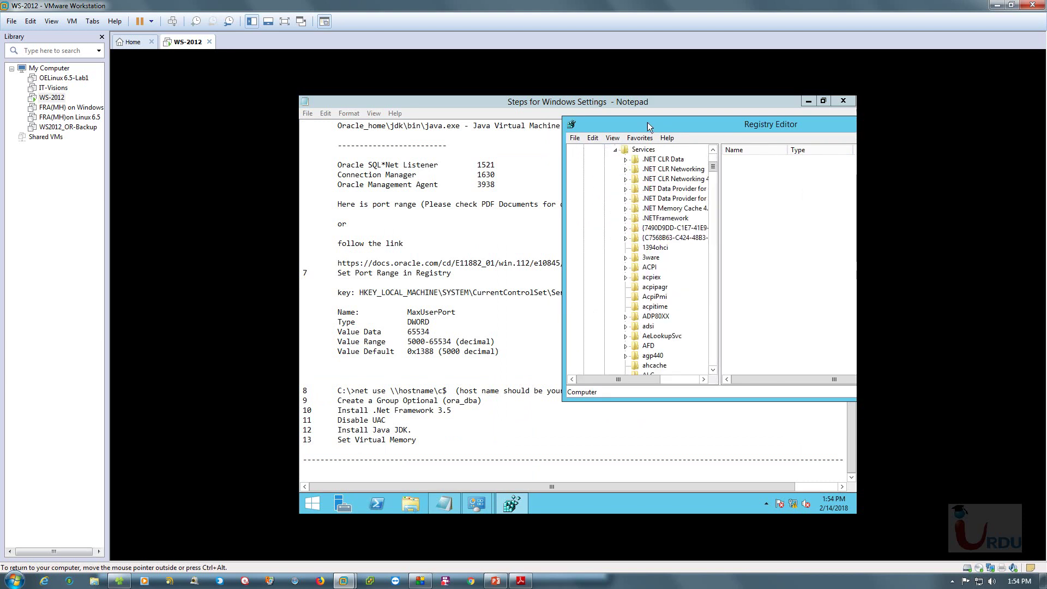
{"action": "left_click_drag", "start_coordinate": [635, 123], "coordinate": [480, 144]}
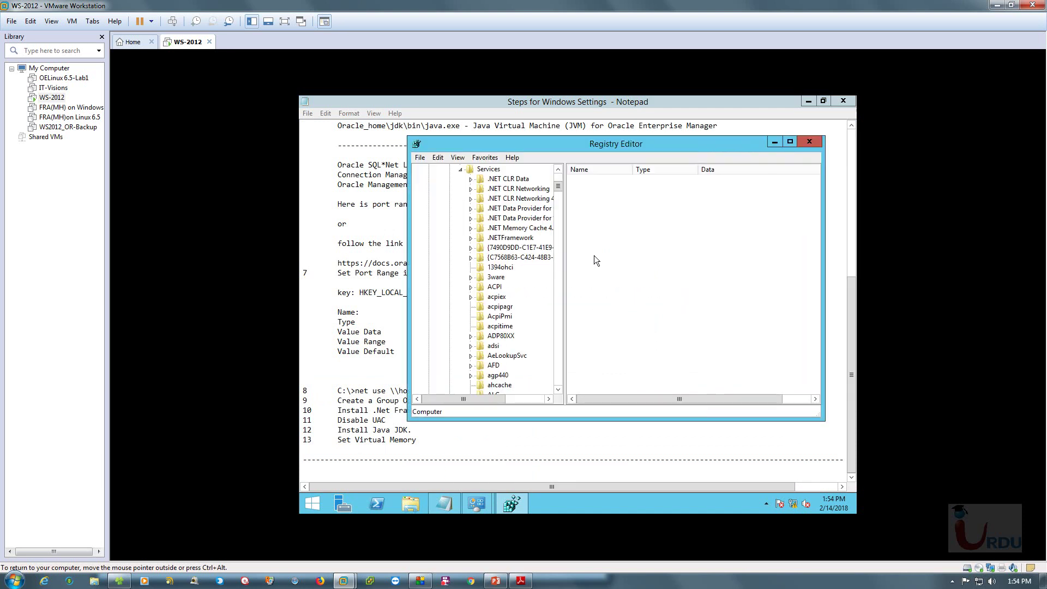
Open the Parameters key under Tcpip in Services and widen the Name column to fit the full value names
{"action": "left_click_drag", "start_coordinate": [558, 187], "coordinate": [554, 326]}
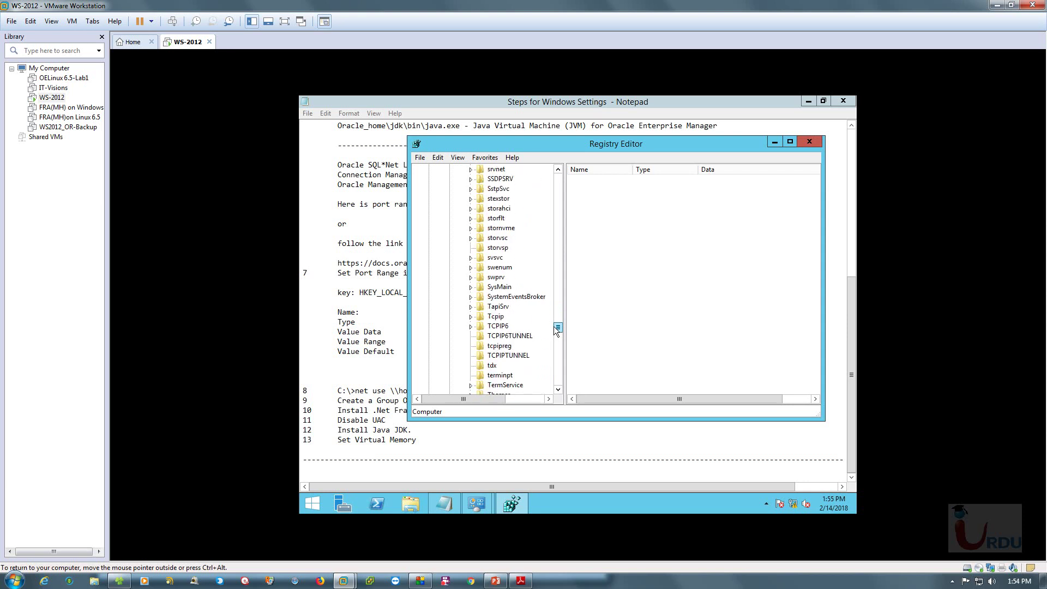
{"action": "left_click", "coordinate": [471, 316]}
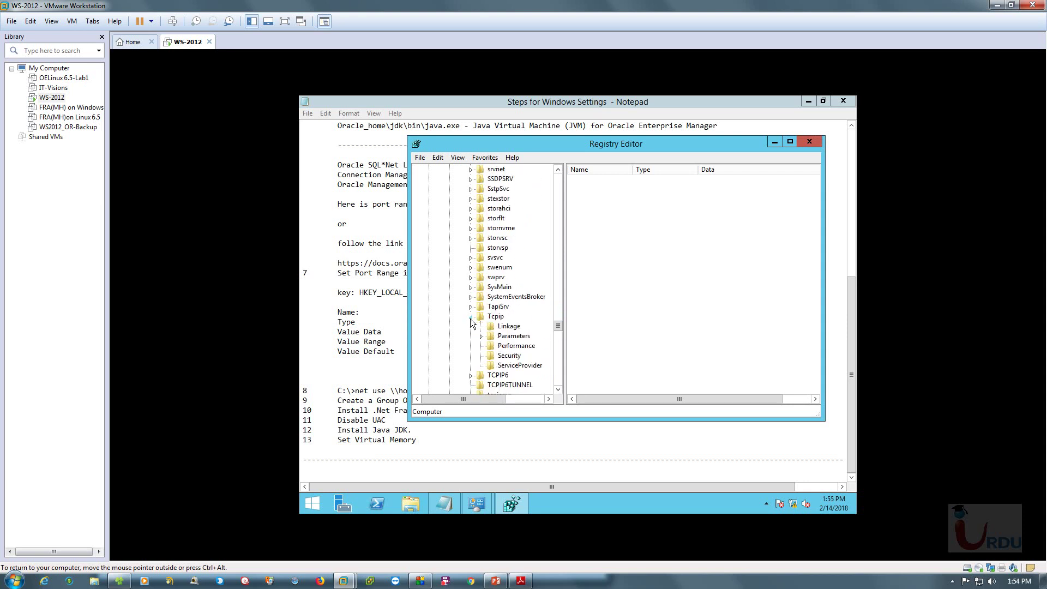
{"action": "left_click", "coordinate": [502, 335]}
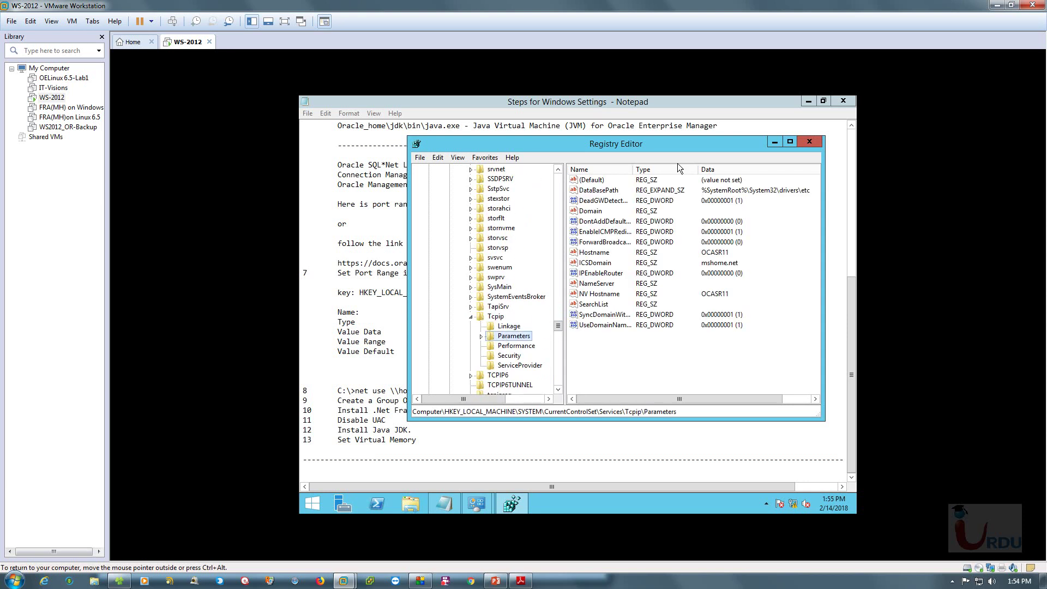
{"action": "double_click", "coordinate": [632, 169]}
{"action": "left_click_drag", "start_coordinate": [568, 146], "coordinate": [601, 144]}
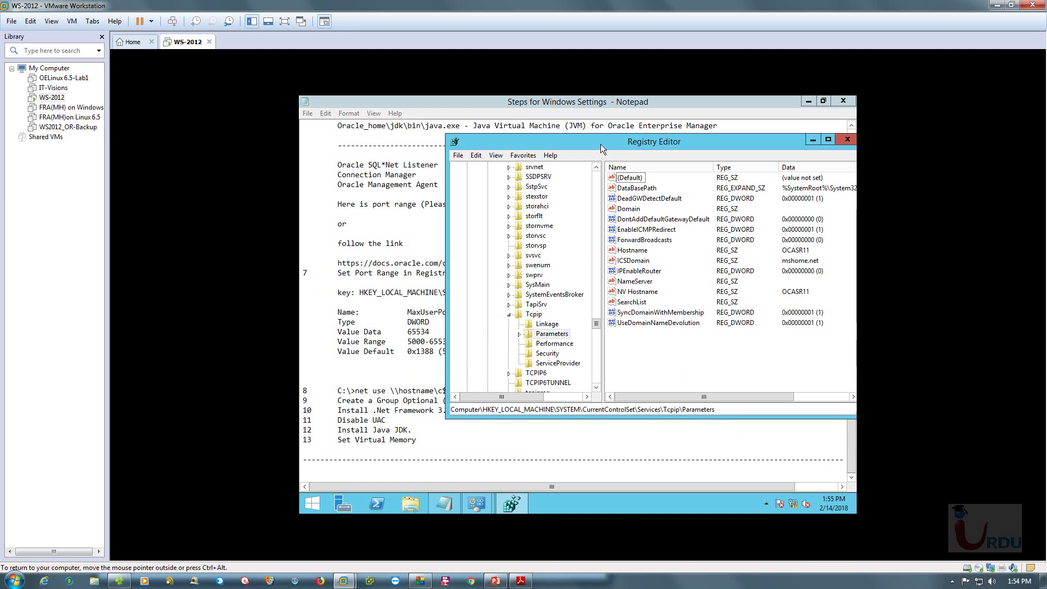
Check the required type in the notes and create a new DWORD (32-bit) value in the Tcpip Parameters key
{"action": "right_click", "coordinate": [649, 345]}
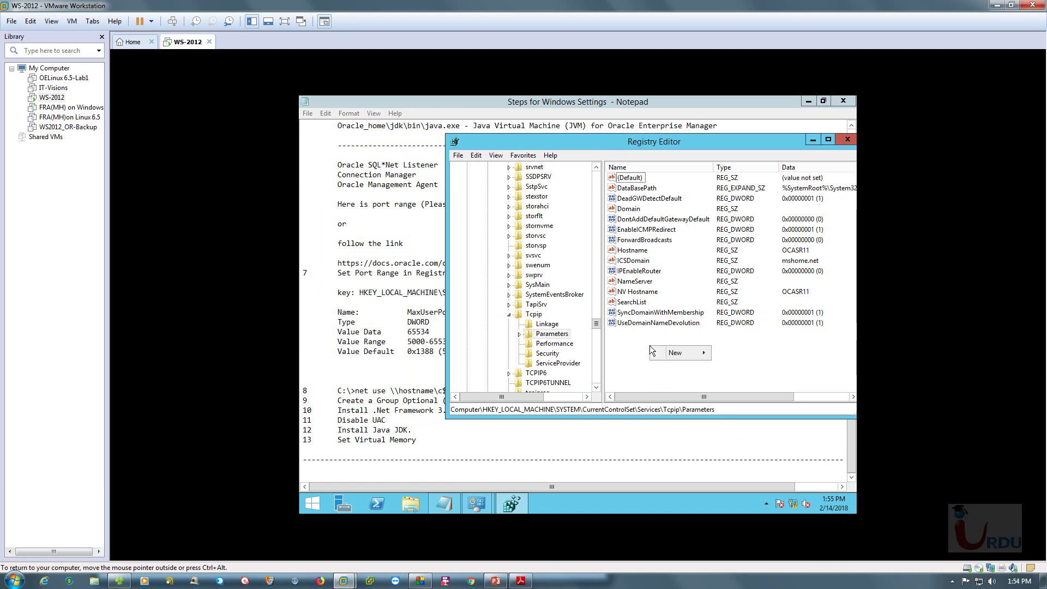
{"action": "mouse_move", "coordinate": [691, 354]}
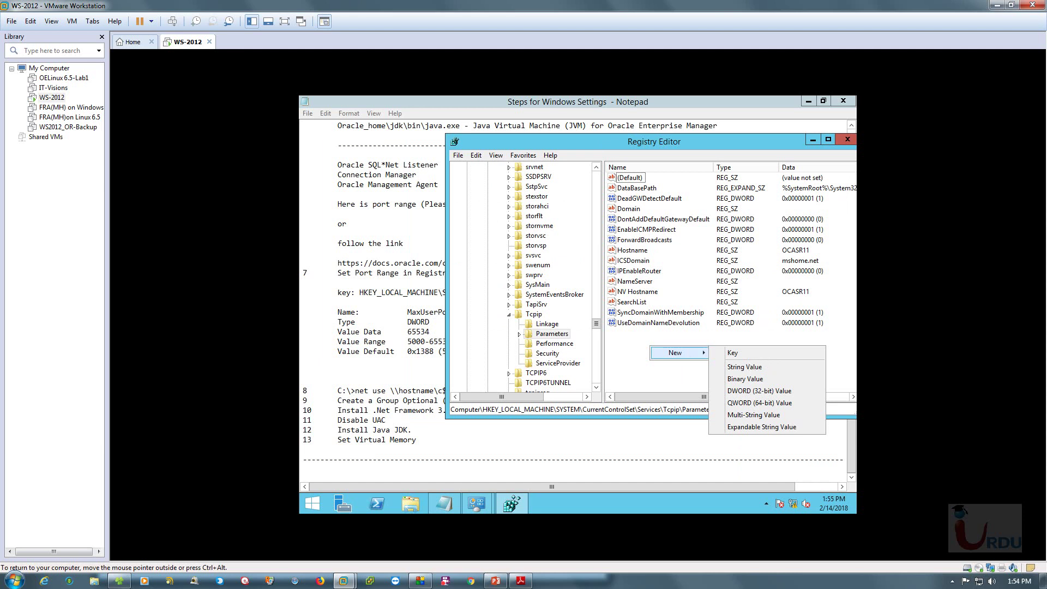
{"action": "left_click", "coordinate": [384, 373]}
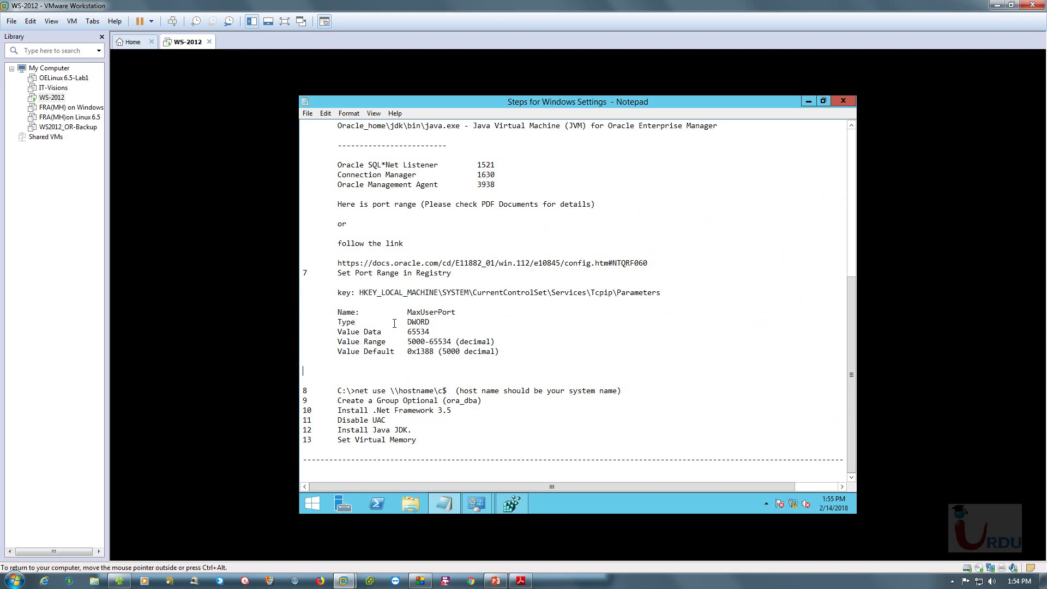
{"action": "left_click_drag", "start_coordinate": [407, 321], "coordinate": [433, 322]}
{"action": "left_click", "coordinate": [512, 502]}
{"action": "right_click", "coordinate": [667, 352]}
{"action": "mouse_move", "coordinate": [691, 359]}
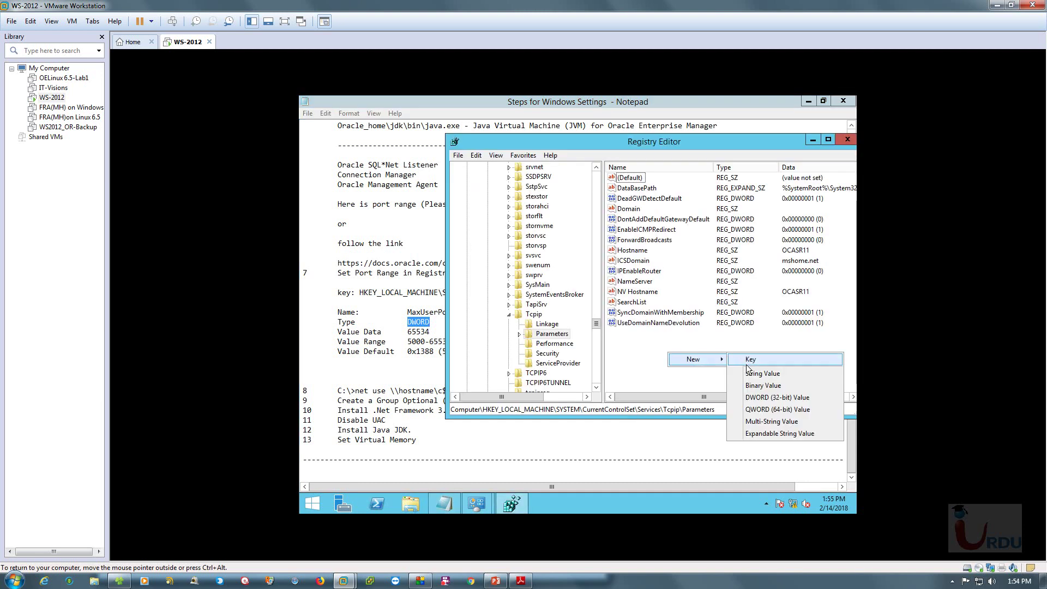
{"action": "left_click", "coordinate": [776, 398]}
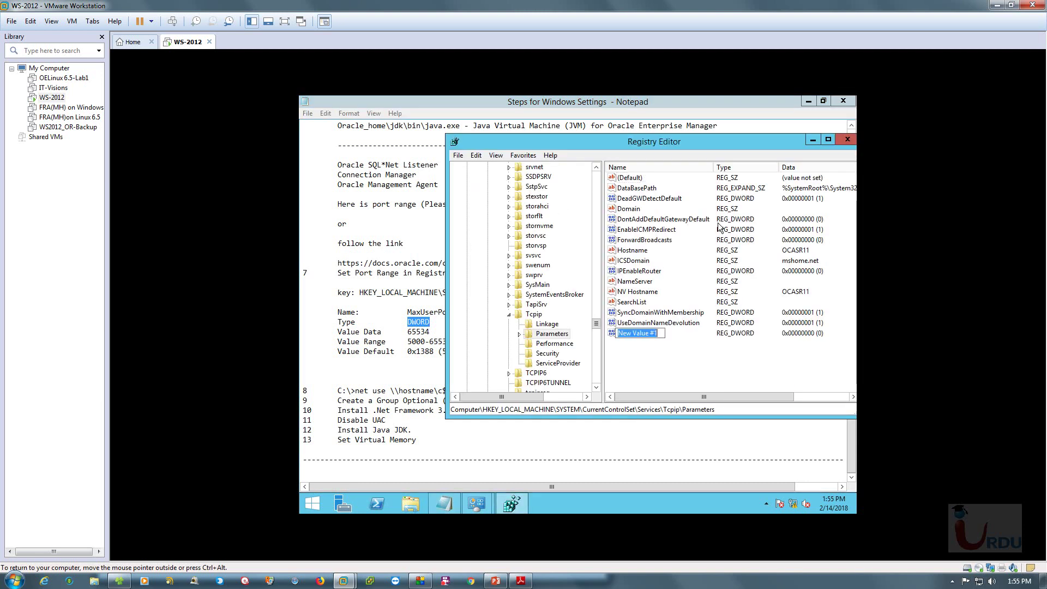
Look up the required name in the notes and name the new DWORD value MaxUserPort
{"action": "left_click_drag", "start_coordinate": [581, 143], "coordinate": [601, 390]}
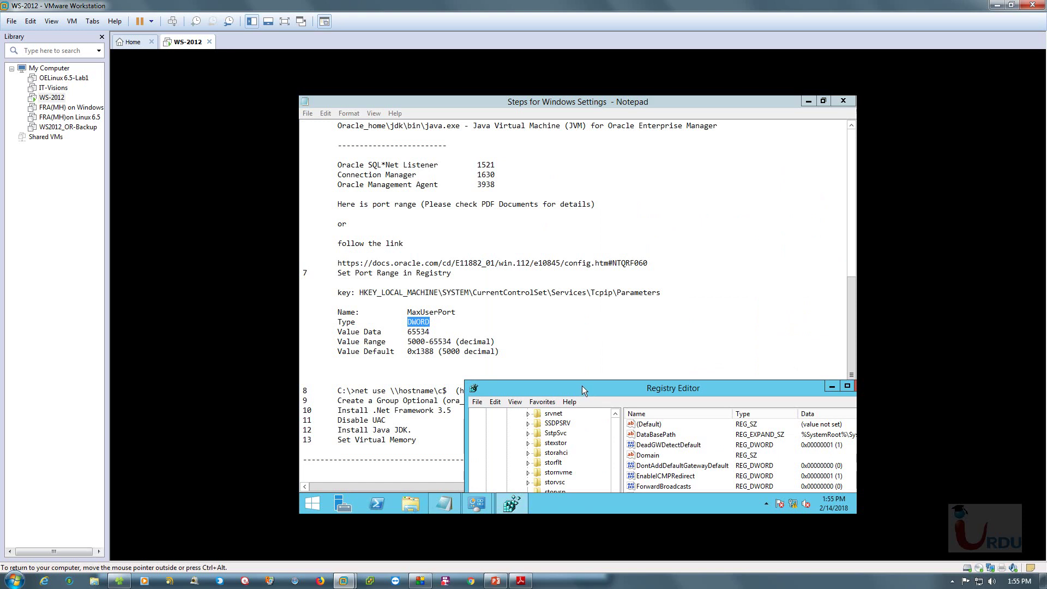
{"action": "left_click_drag", "start_coordinate": [607, 390], "coordinate": [655, 143]}
{"action": "type", "text": "M"}
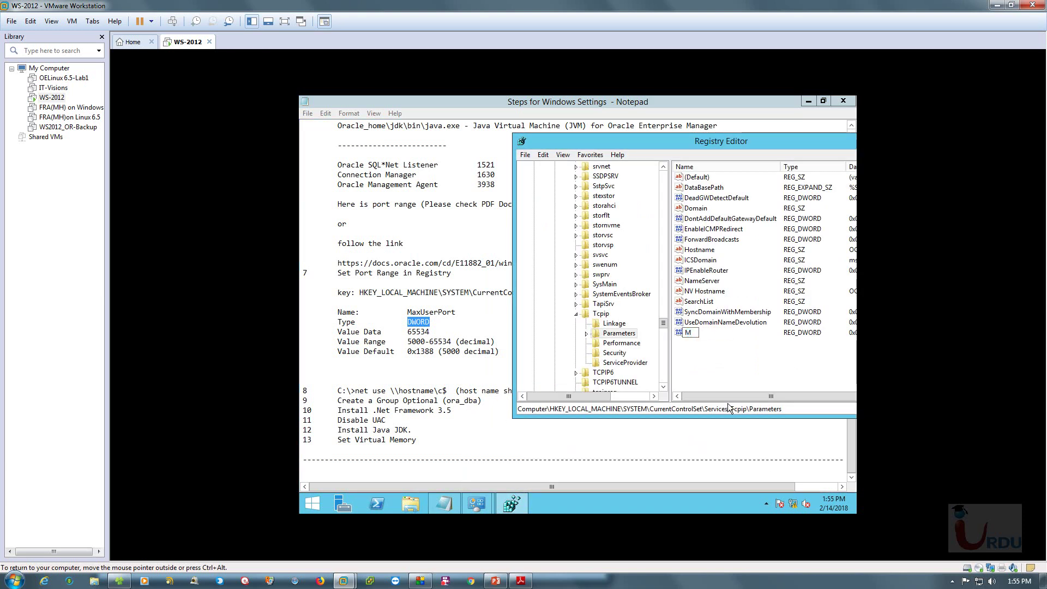
{"action": "type", "text": "axUserPort"}
{"action": "key", "text": "Return"}
Set the MaxUserPort value data to 65534 with the hexadecimal base
{"action": "key", "text": "Return"}
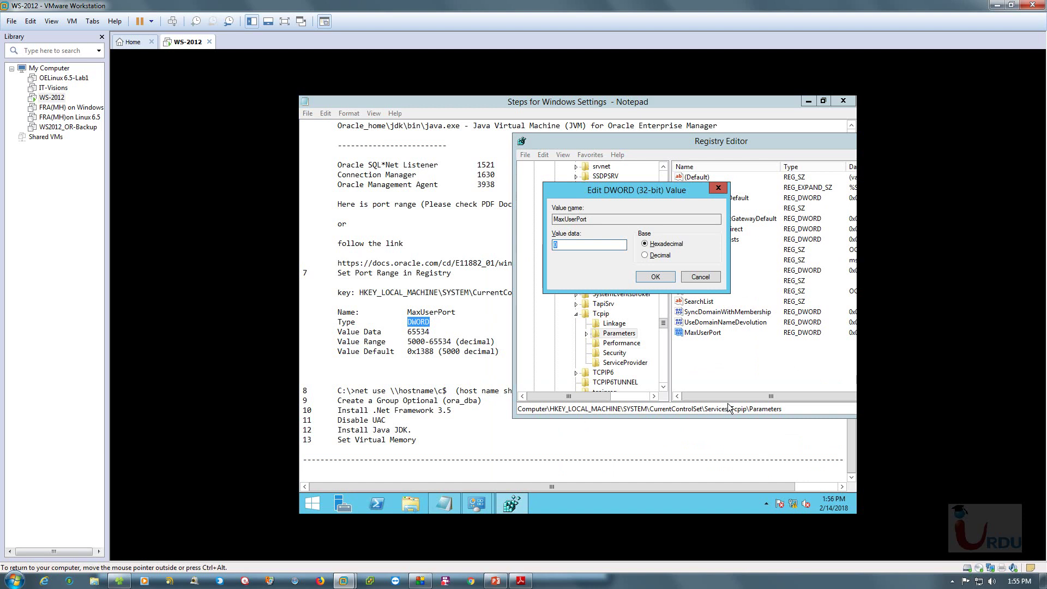
{"action": "type", "text": "65534"}
{"action": "left_click", "coordinate": [655, 277]}
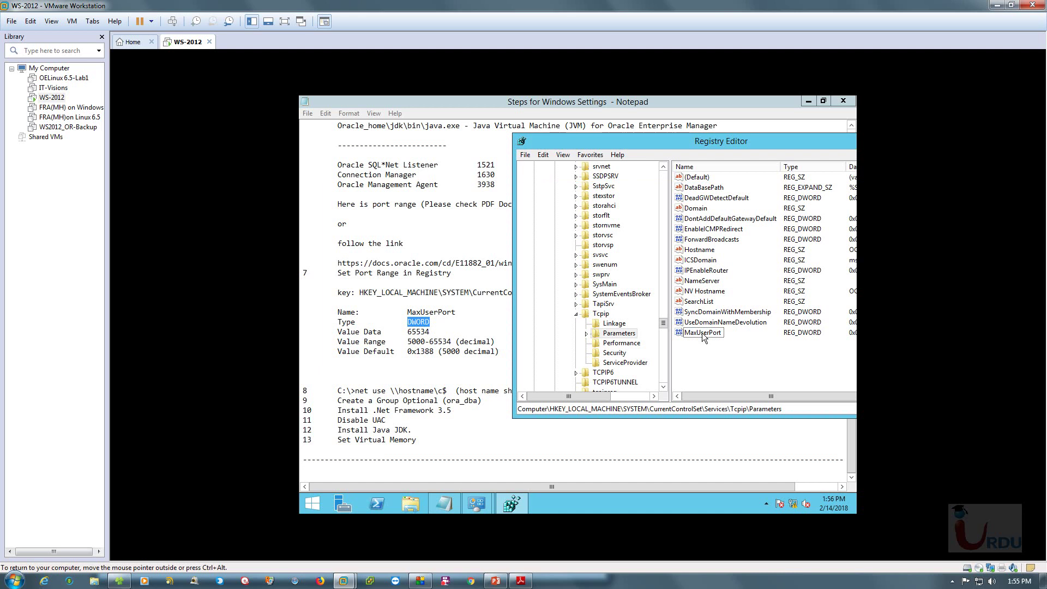
Reopen MaxUserPort, switch its base to Decimal and enter 5000 as the value data
{"action": "double_click", "coordinate": [702, 333]}
{"action": "left_click", "coordinate": [645, 255]}
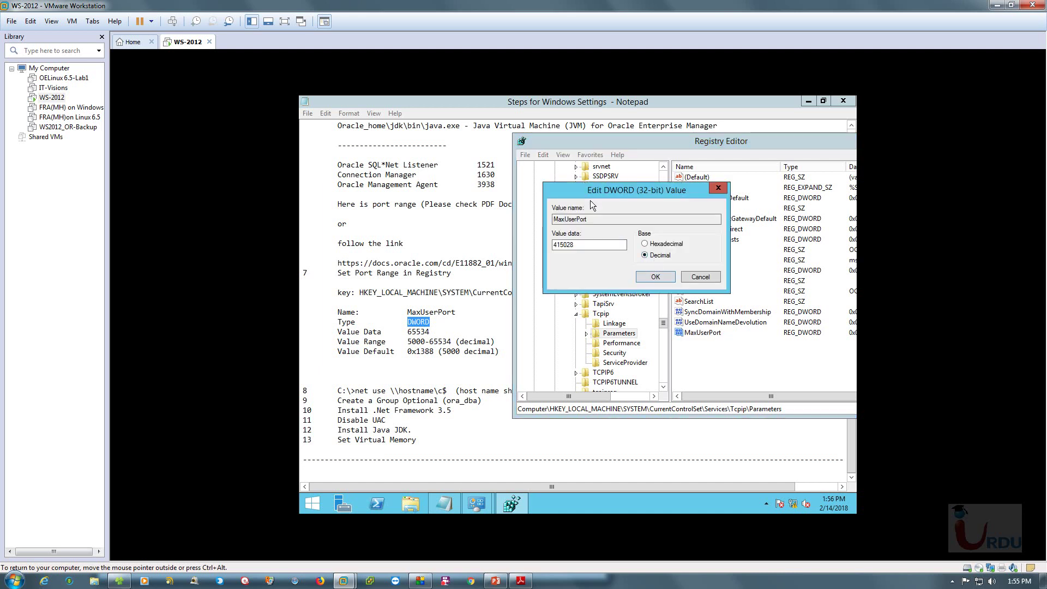
{"action": "left_click_drag", "start_coordinate": [609, 188], "coordinate": [662, 221]}
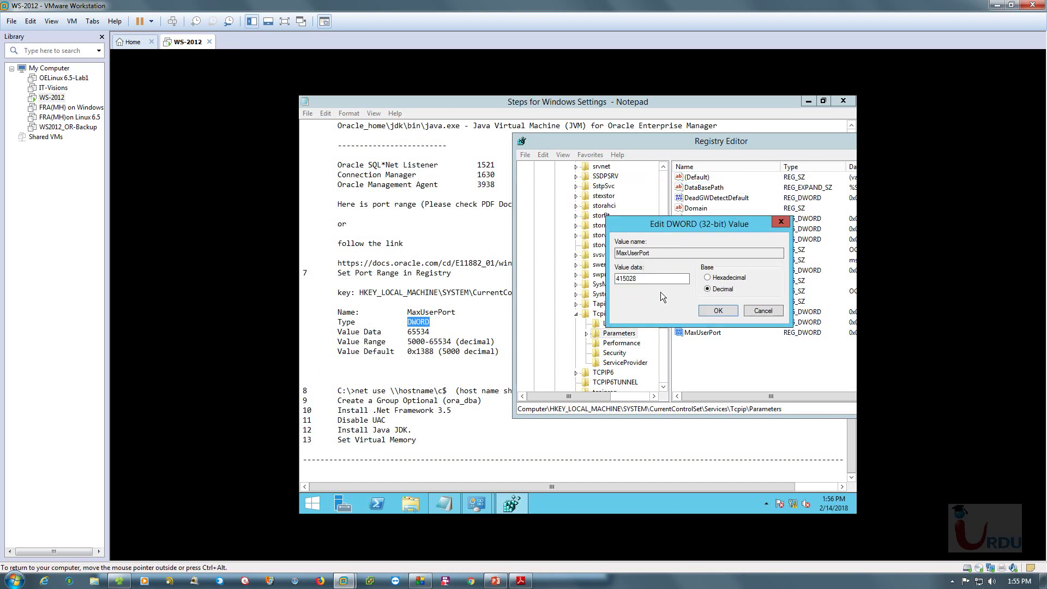
{"action": "double_click", "coordinate": [610, 278]}
{"action": "type", "text": "500"}
{"action": "right_click", "coordinate": [997, 579]}
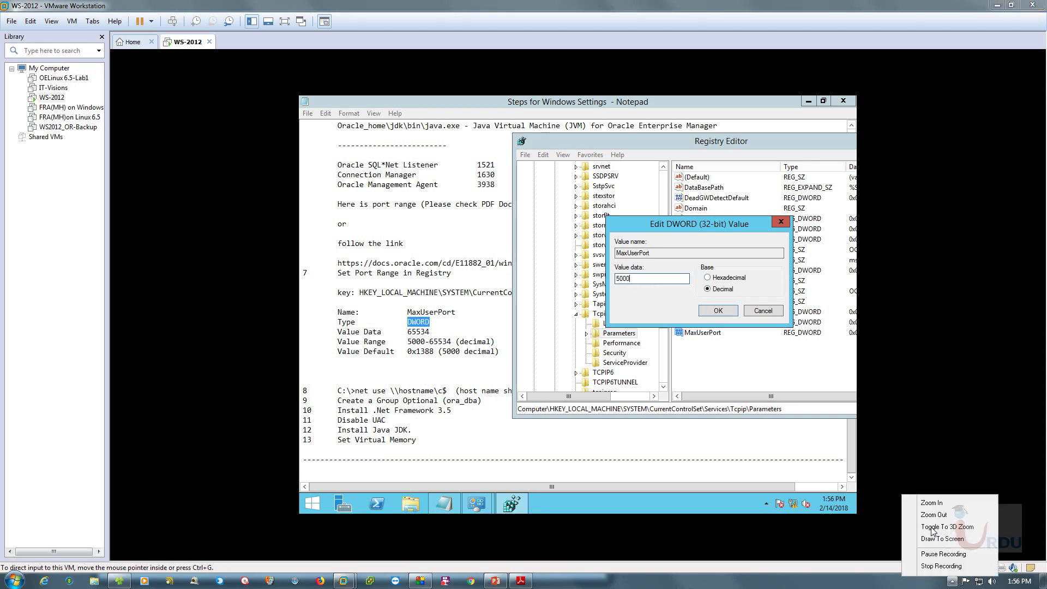
{"action": "left_click", "coordinate": [950, 554]}
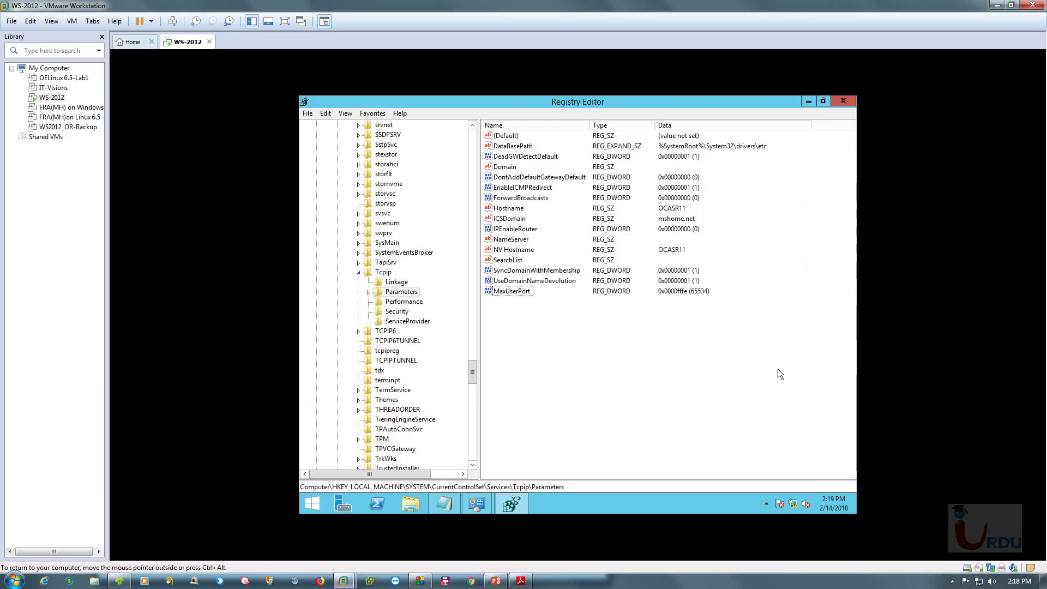
{"action": "left_click", "coordinate": [951, 581]}
{"action": "right_click", "coordinate": [548, 322]}
{"action": "mouse_move", "coordinate": [594, 327]}
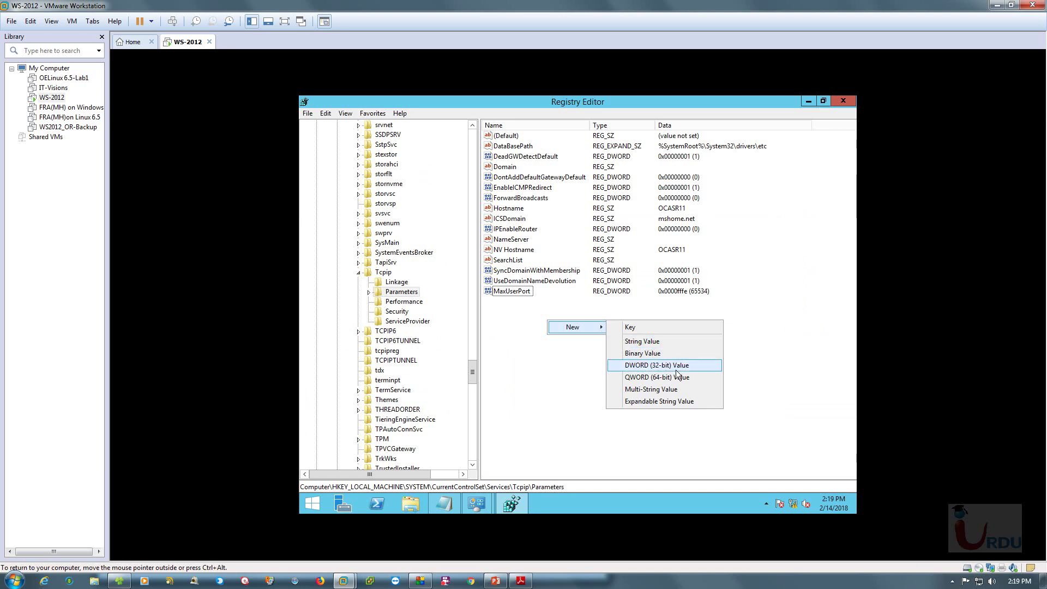
{"action": "left_click", "coordinate": [588, 371]}
Check the MaxUserPort data in decimal base against the notes, close the notes and confirm the value
{"action": "left_click", "coordinate": [504, 290]}
{"action": "double_click", "coordinate": [522, 294]}
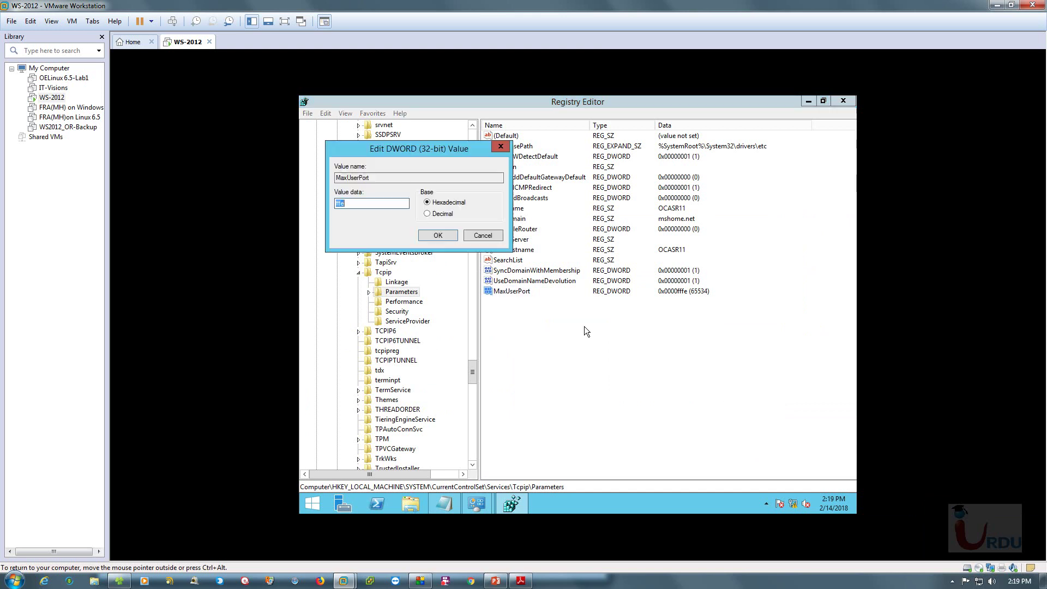
{"action": "left_click", "coordinate": [434, 213]}
{"action": "left_click_drag", "start_coordinate": [410, 146], "coordinate": [478, 158]}
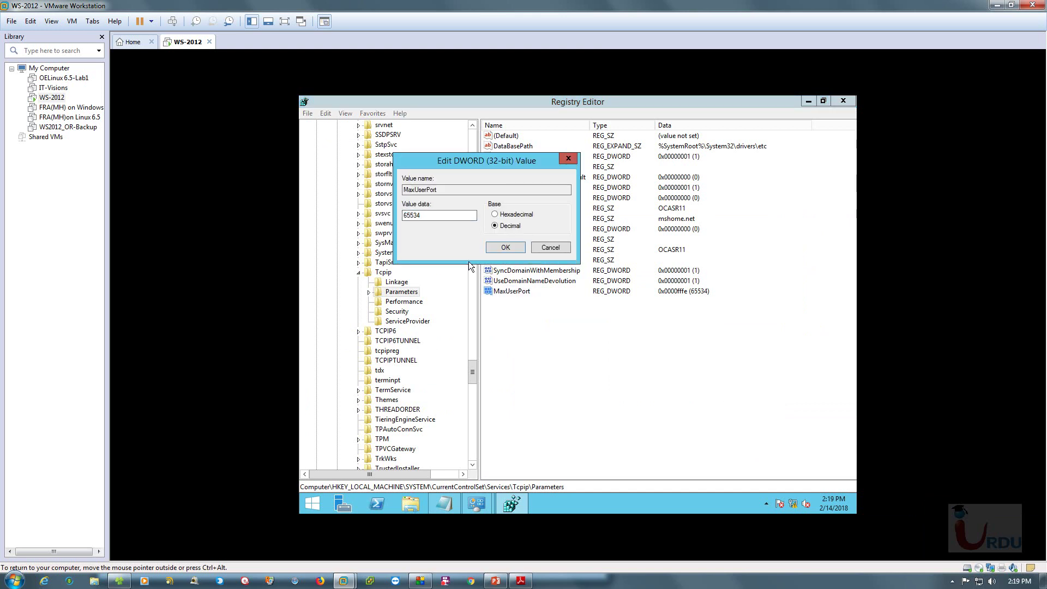
{"action": "left_click", "coordinate": [447, 506]}
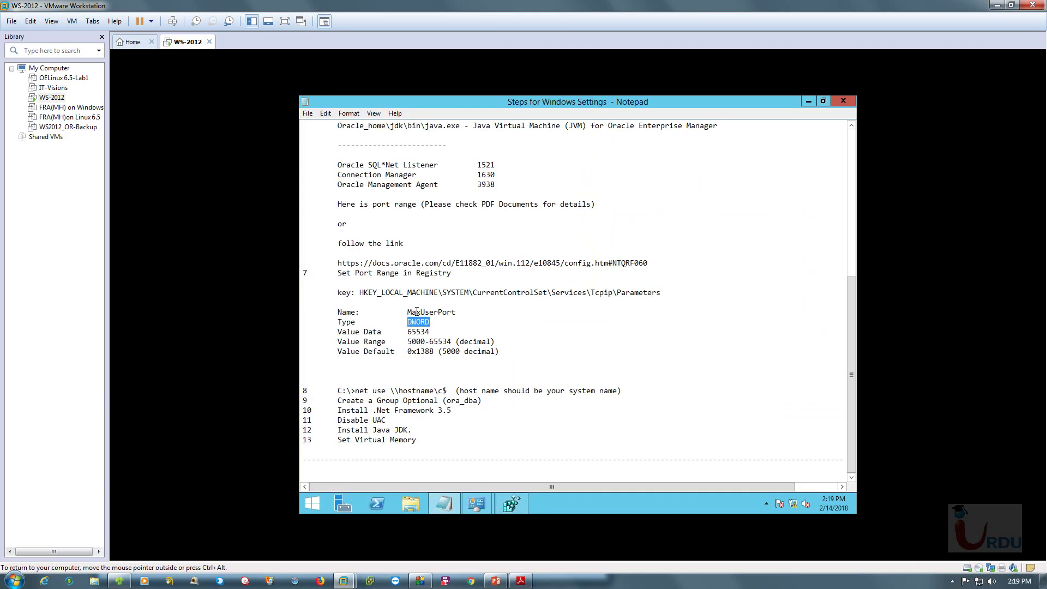
{"action": "left_click", "coordinate": [839, 99]}
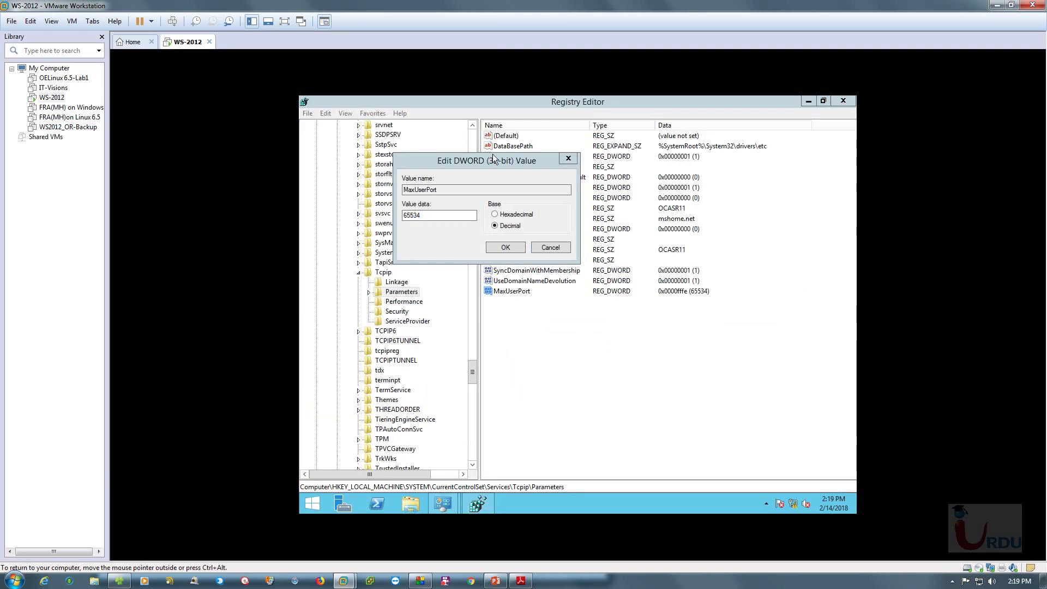
{"action": "left_click_drag", "start_coordinate": [482, 160], "coordinate": [547, 181]}
{"action": "key", "text": "Return"}
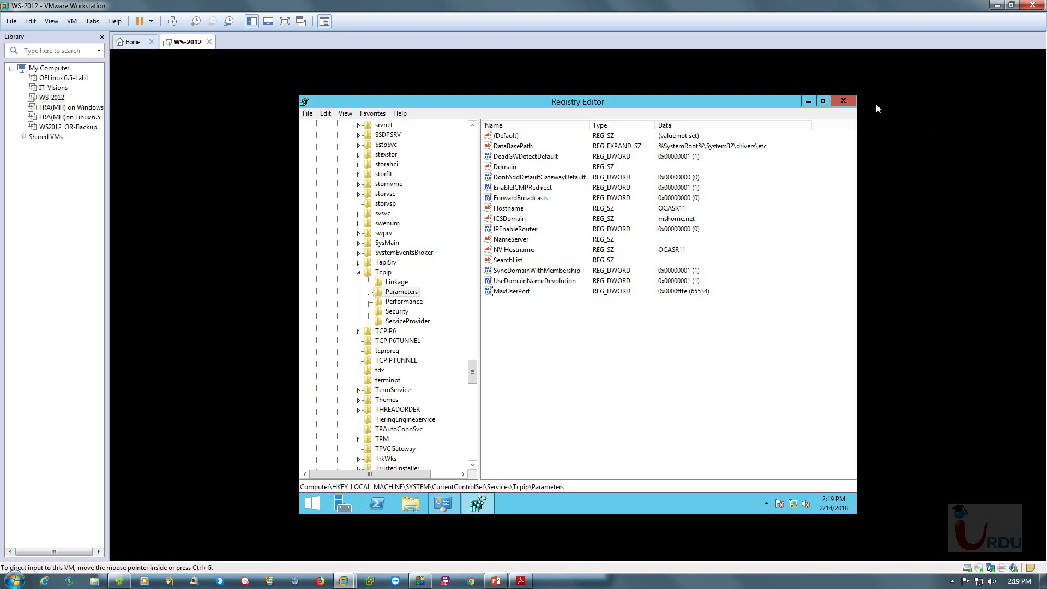
Collapse the Tcpip, SYSTEM, HKEY_LOCAL_MACHINE and Computer branches and close Registry Editor
{"action": "left_click", "coordinate": [359, 272]}
{"action": "left_click_drag", "start_coordinate": [469, 364], "coordinate": [470, 137]}
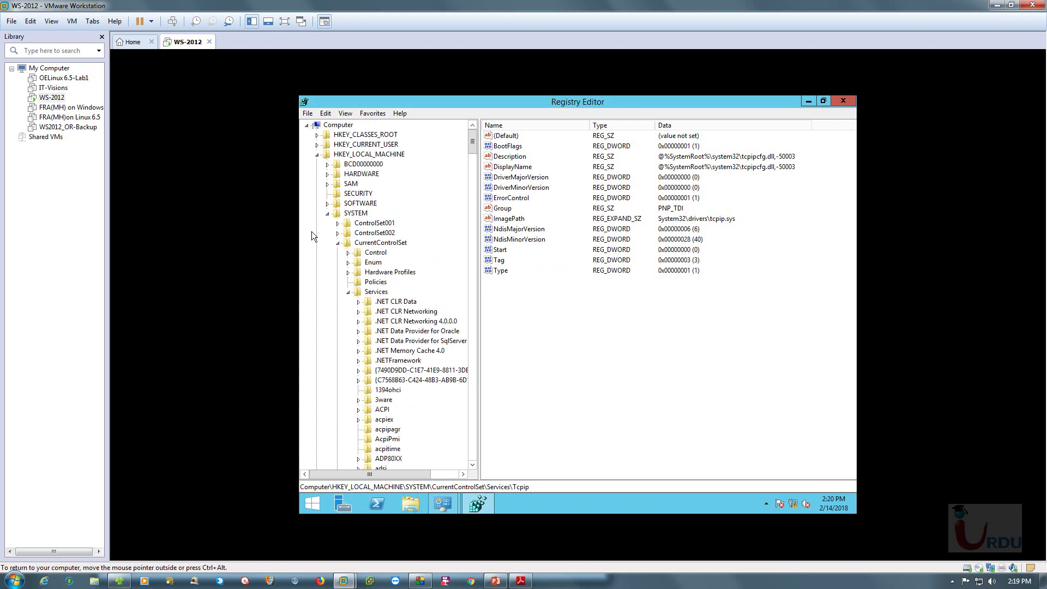
{"action": "left_click", "coordinate": [327, 213]}
{"action": "left_click", "coordinate": [317, 154]}
{"action": "left_click", "coordinate": [306, 125]}
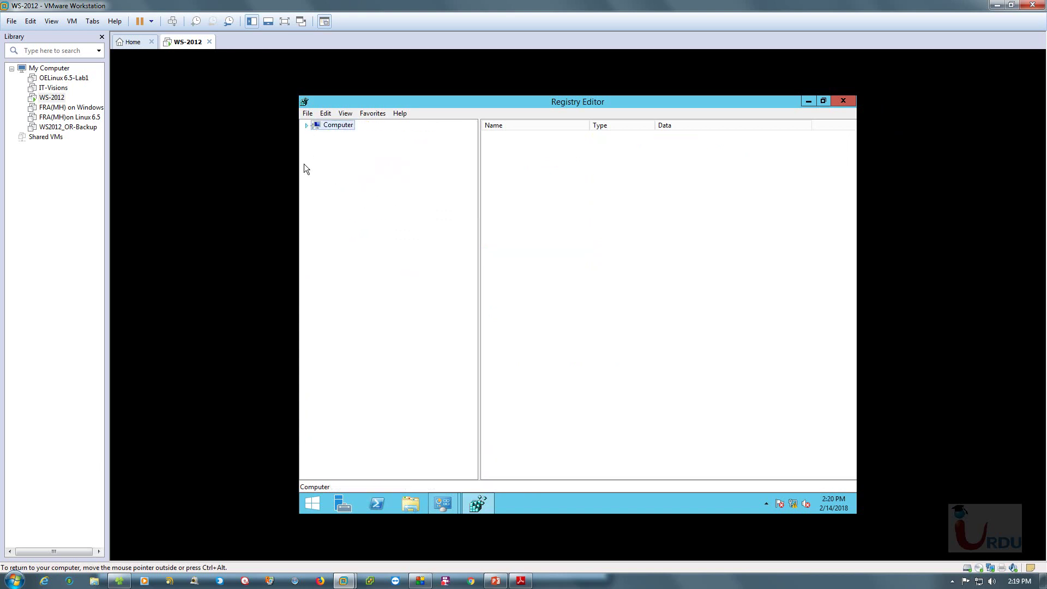
{"action": "left_click", "coordinate": [845, 101]}
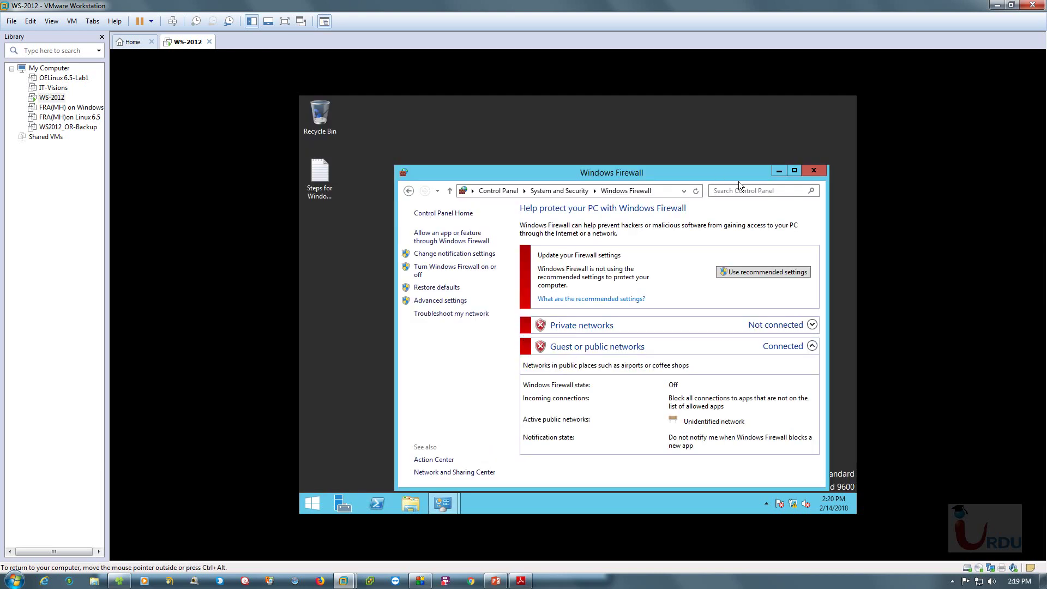
Close the leftover Windows Firewall and System windows to clear the server desktop
{"action": "left_click", "coordinate": [814, 170]}
{"action": "right_click", "coordinate": [388, 268]}
{"action": "left_click", "coordinate": [406, 298]}
{"action": "left_click", "coordinate": [442, 506]}
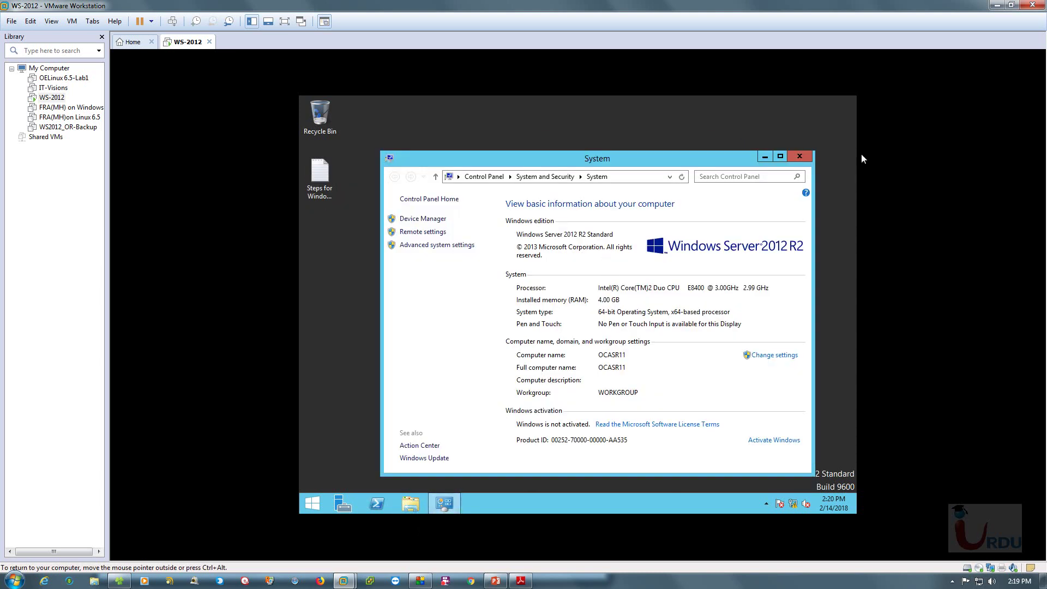
{"action": "left_click", "coordinate": [804, 160]}
Open the Steps for Windows Settings notes, read through to items 8–13 and move the notes window aside
{"action": "double_click", "coordinate": [319, 178]}
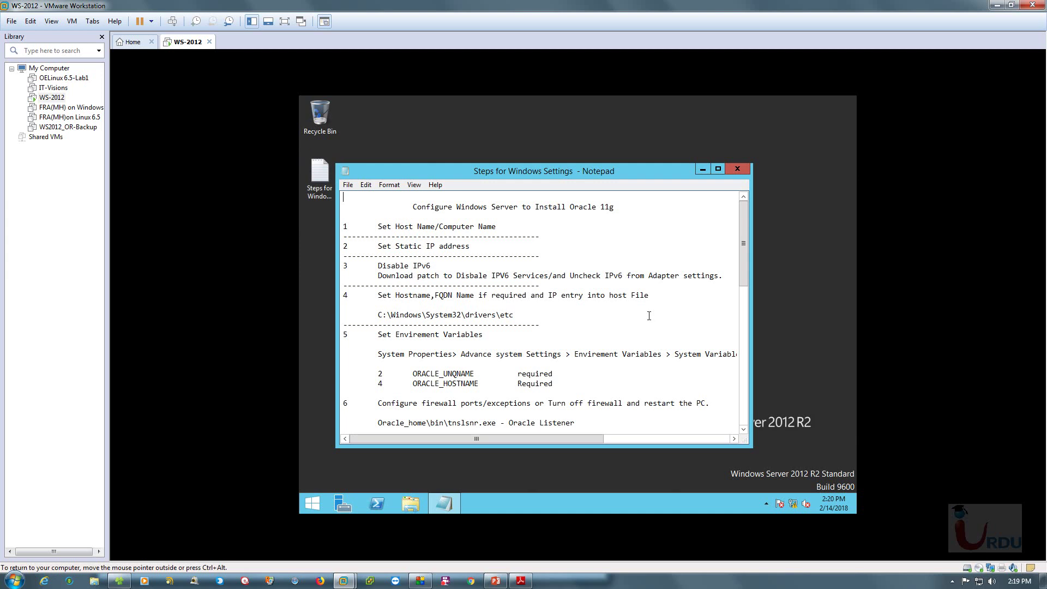
{"action": "scroll", "coordinate": [580, 335], "scroll_direction": "down", "scroll_amount": 4}
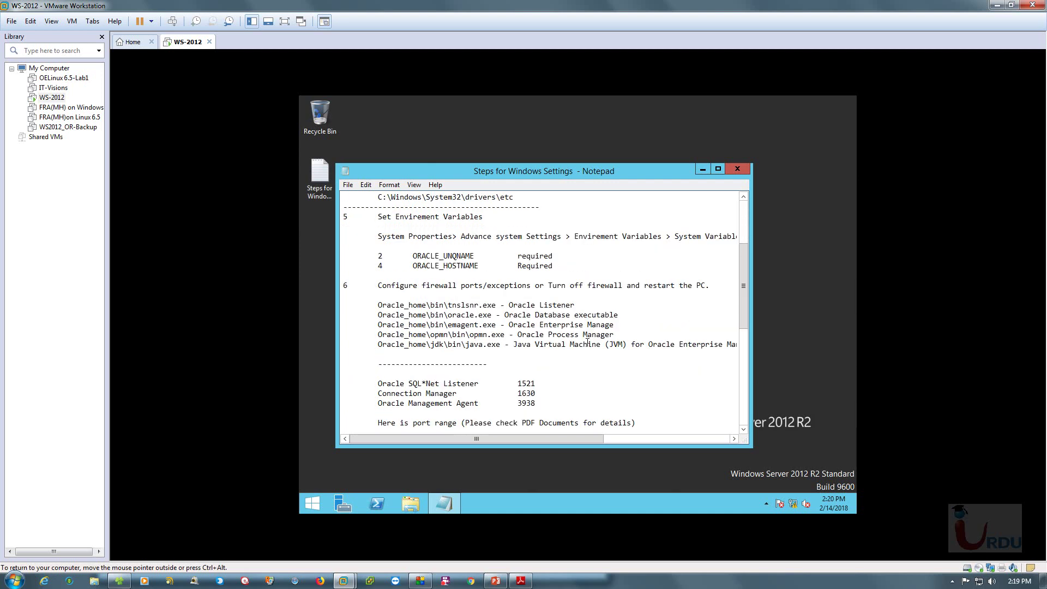
{"action": "scroll", "coordinate": [586, 341], "scroll_direction": "down", "scroll_amount": 5}
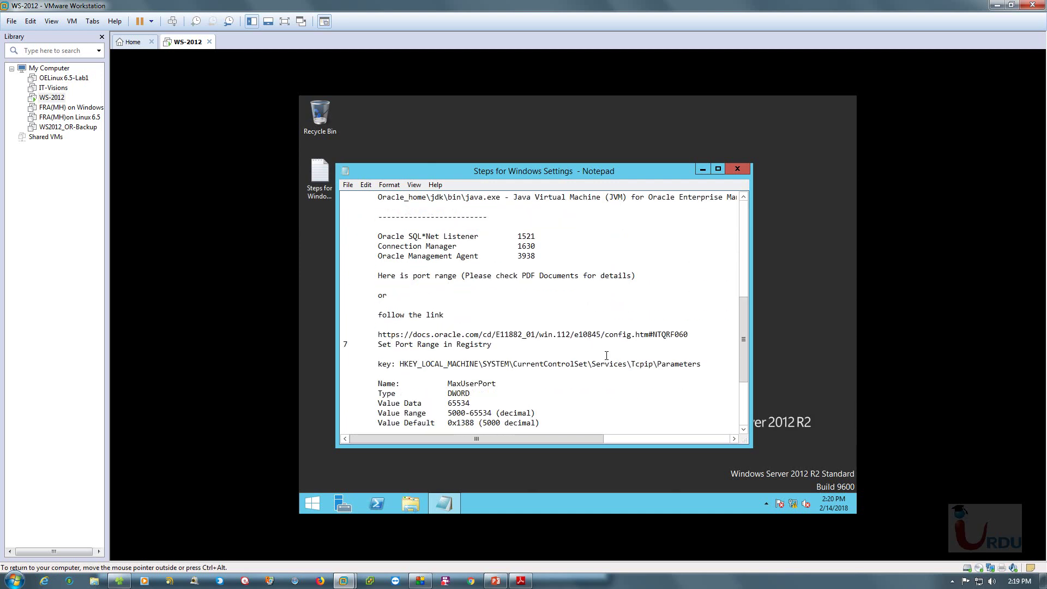
{"action": "scroll", "coordinate": [606, 355], "scroll_direction": "down", "scroll_amount": 4}
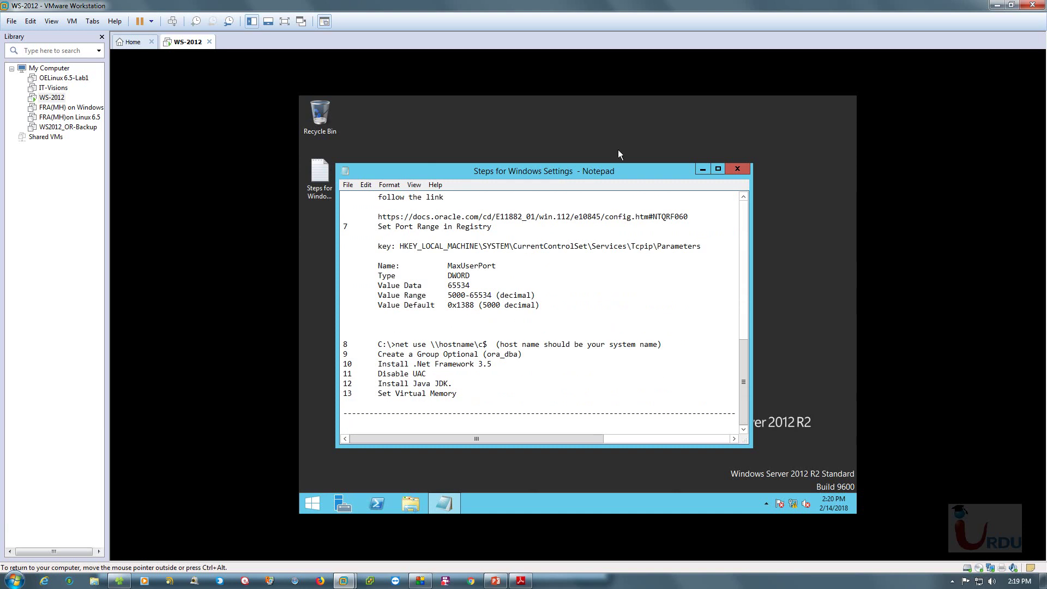
{"action": "left_click_drag", "start_coordinate": [591, 173], "coordinate": [651, 149]}
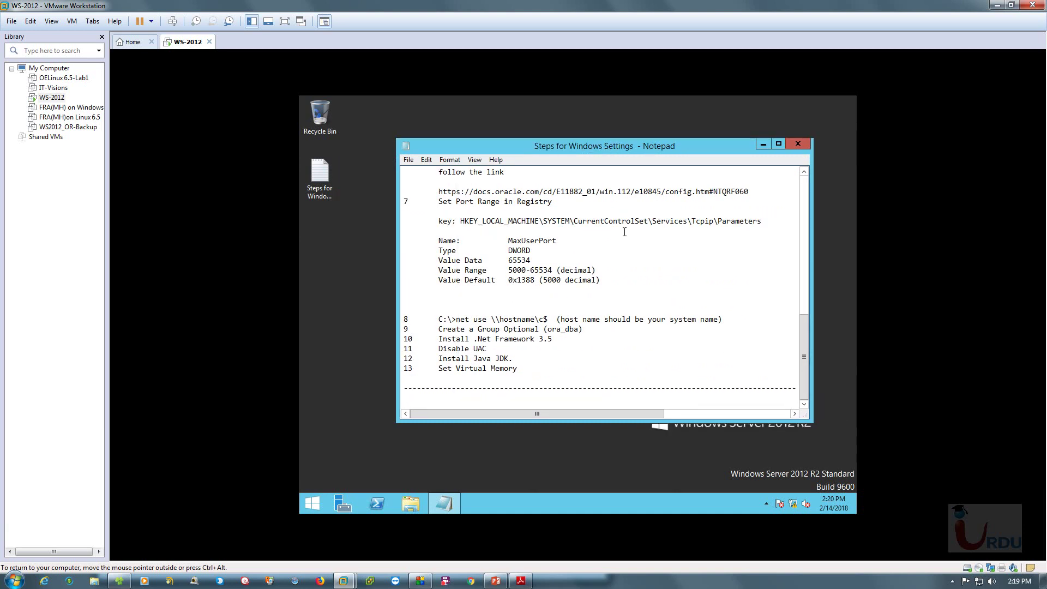
Open a command prompt and run net use \\ocasr11\c$ to check access to the administrative share
{"action": "key", "text": "super+r"}
{"action": "type", "text": "cmd"}
{"action": "key", "text": "Return"}
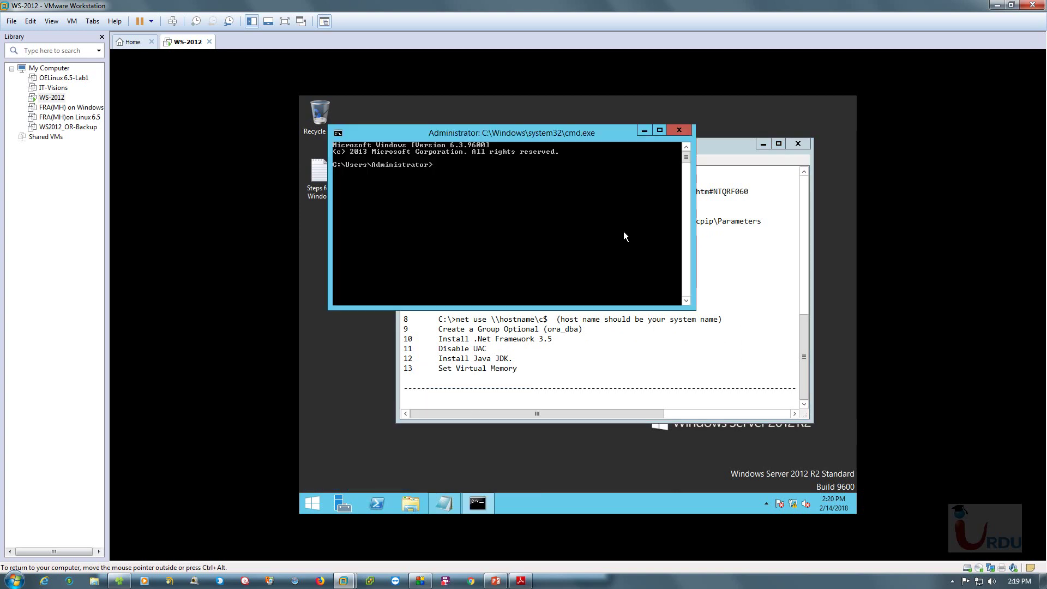
{"action": "key", "text": "BackSpace"}
{"action": "key", "text": "BackSpace"}
{"action": "key", "text": "BackSpace"}
{"action": "key", "text": "BackSpace"}
{"action": "key", "text": "BackSpace"}
{"action": "key", "text": "BackSpace"}
{"action": "type", "text": "net use \\\\ocasr11\\c$"}
{"action": "key", "text": "Return"}
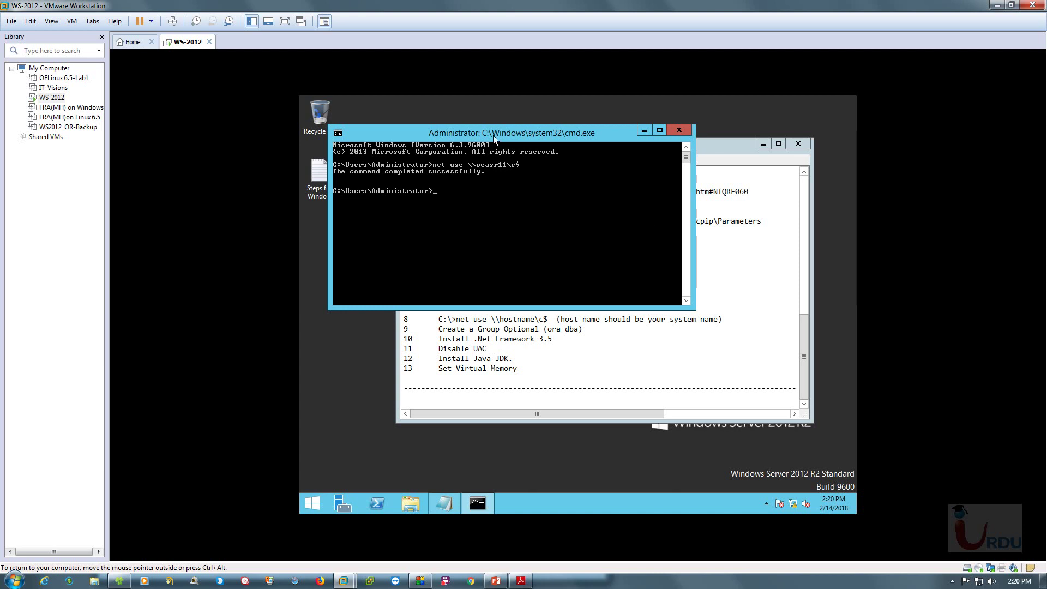
Move the command prompt clear of the notes and compare its result with item 8 of the notes
{"action": "left_click_drag", "start_coordinate": [491, 136], "coordinate": [470, 108]}
{"action": "left_click", "coordinate": [587, 372]}
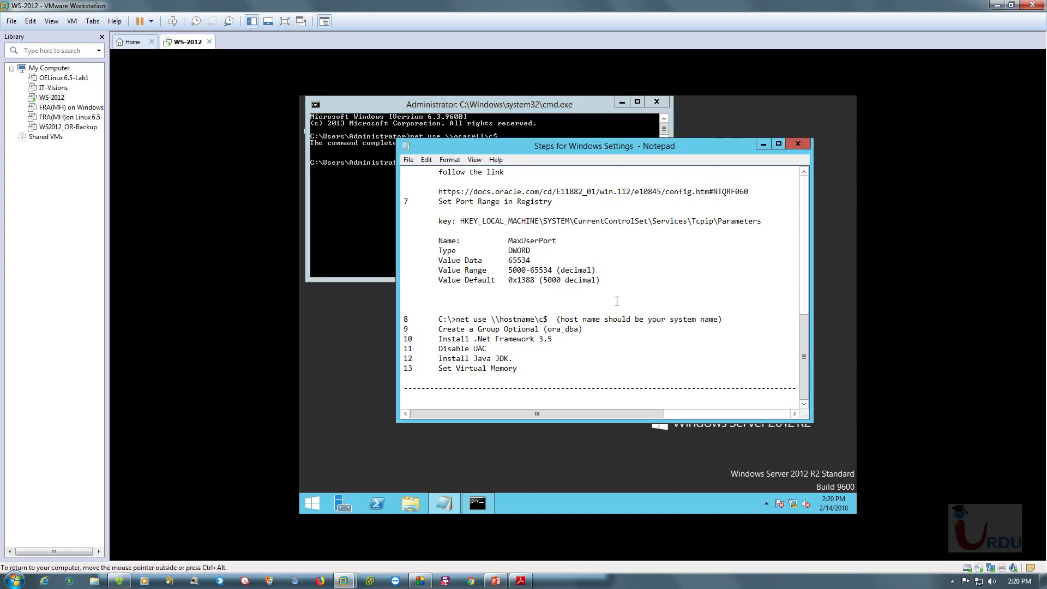
{"action": "left_click", "coordinate": [326, 178]}
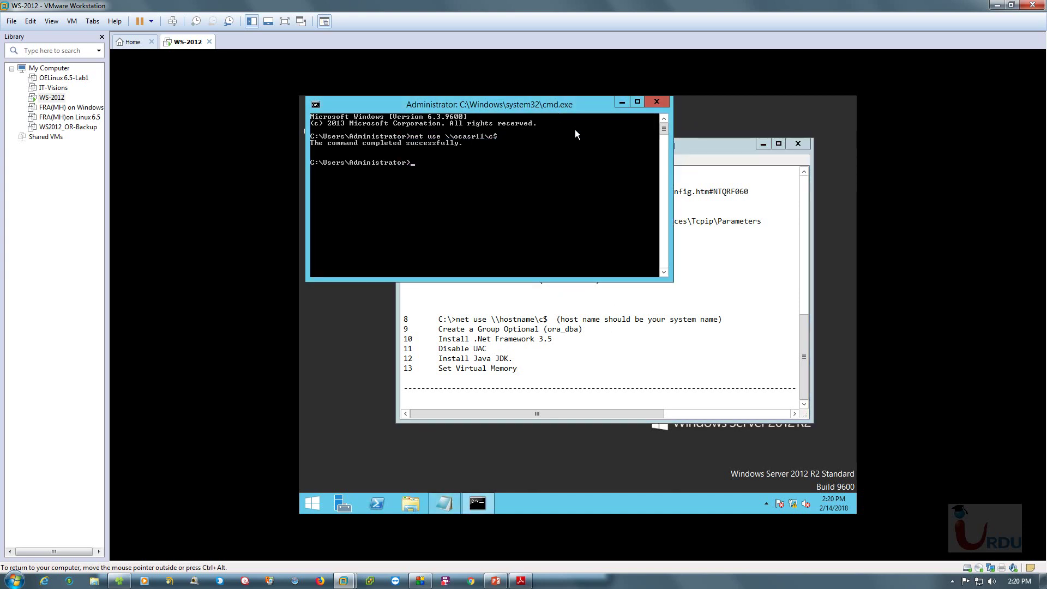
{"action": "left_click", "coordinate": [671, 280]}
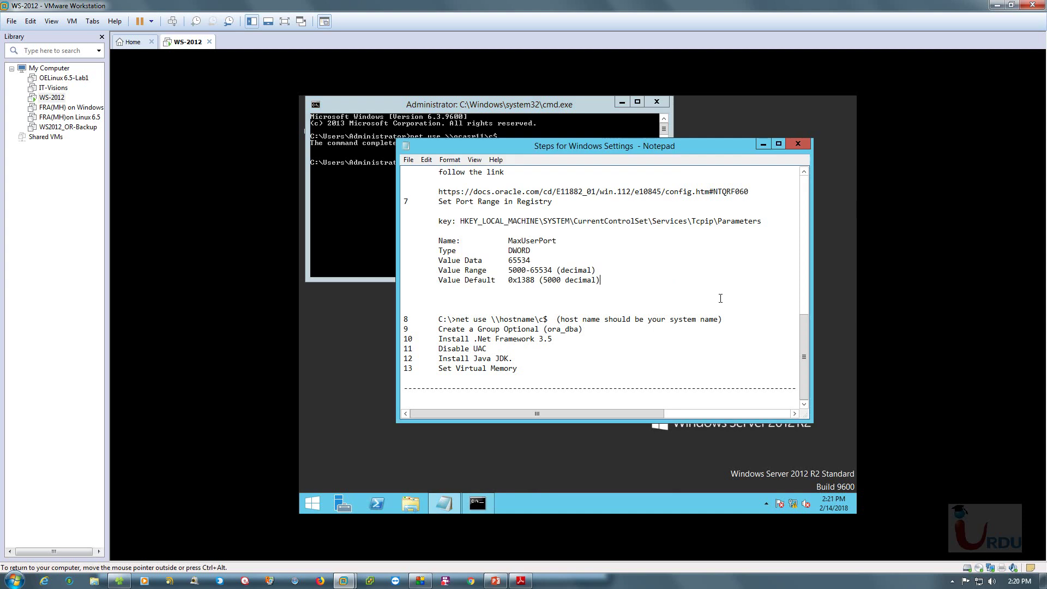
Open Server Manager, maximize it and launch Computer Management
{"action": "left_click", "coordinate": [342, 504]}
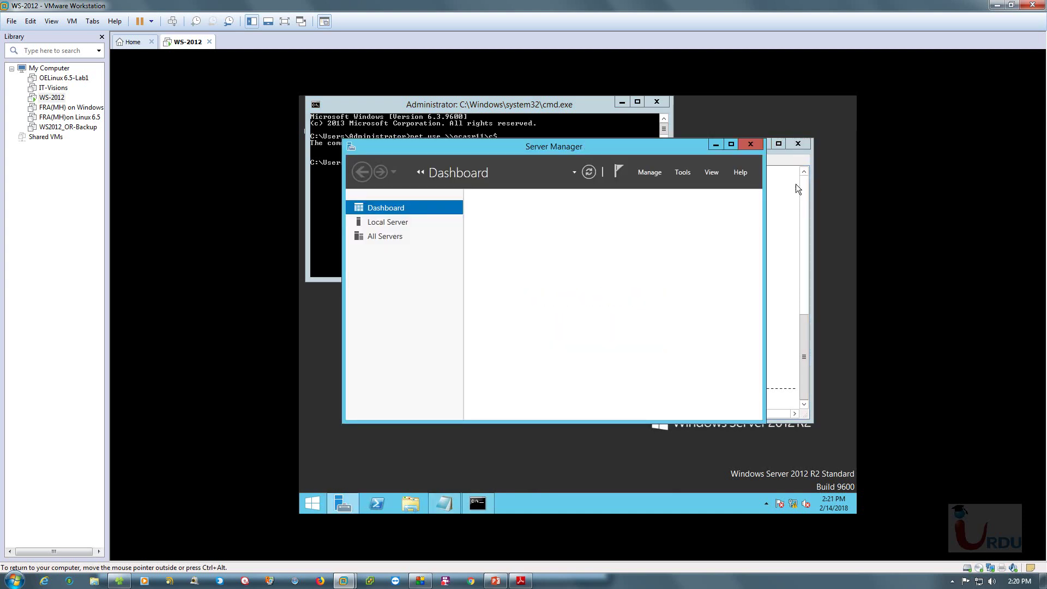
{"action": "left_click", "coordinate": [730, 144]}
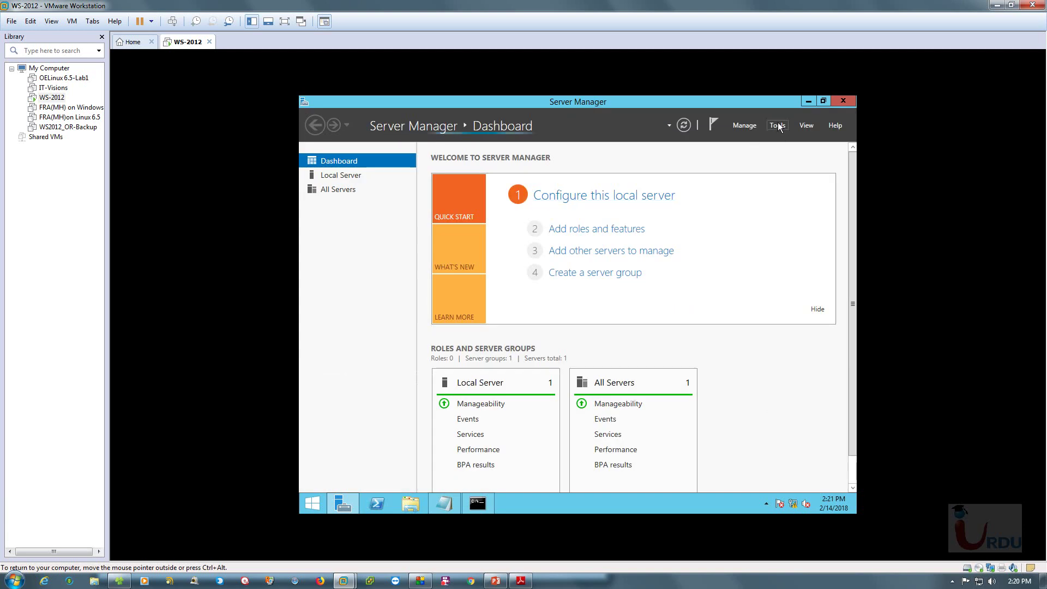
{"action": "left_click", "coordinate": [779, 126]}
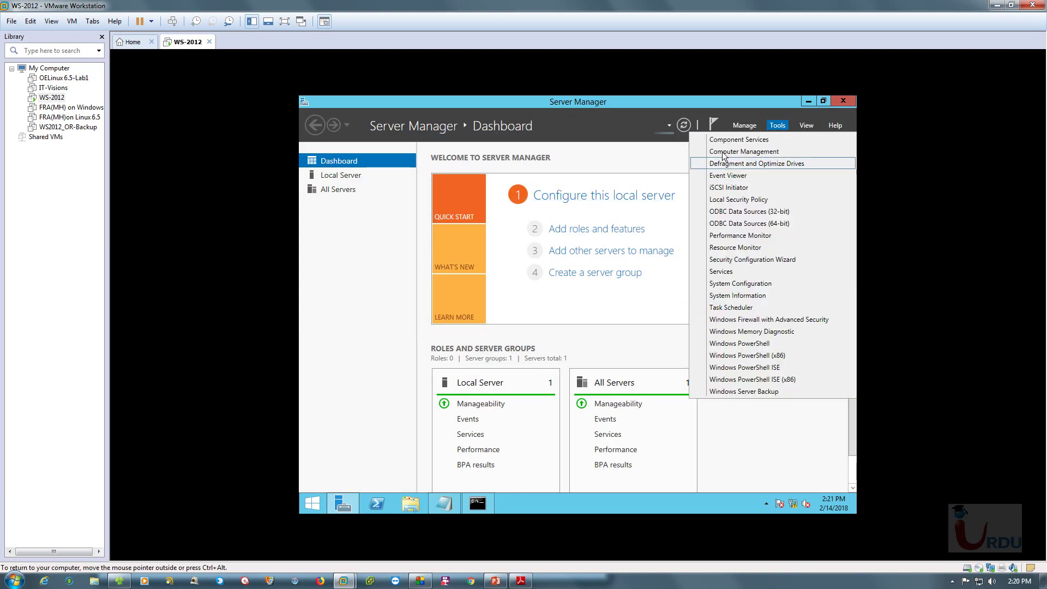
{"action": "left_click", "coordinate": [780, 150]}
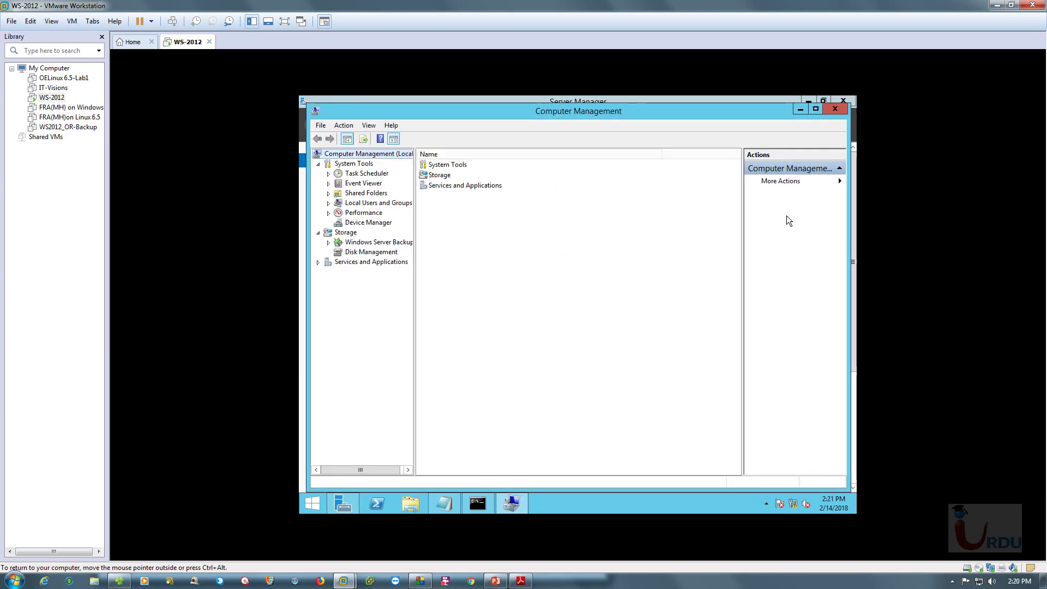
Examine the C$ entry in the Shares list under Shared Folders, then close Computer Management and Server Manager
{"action": "left_click", "coordinate": [329, 212]}
{"action": "left_click", "coordinate": [328, 203]}
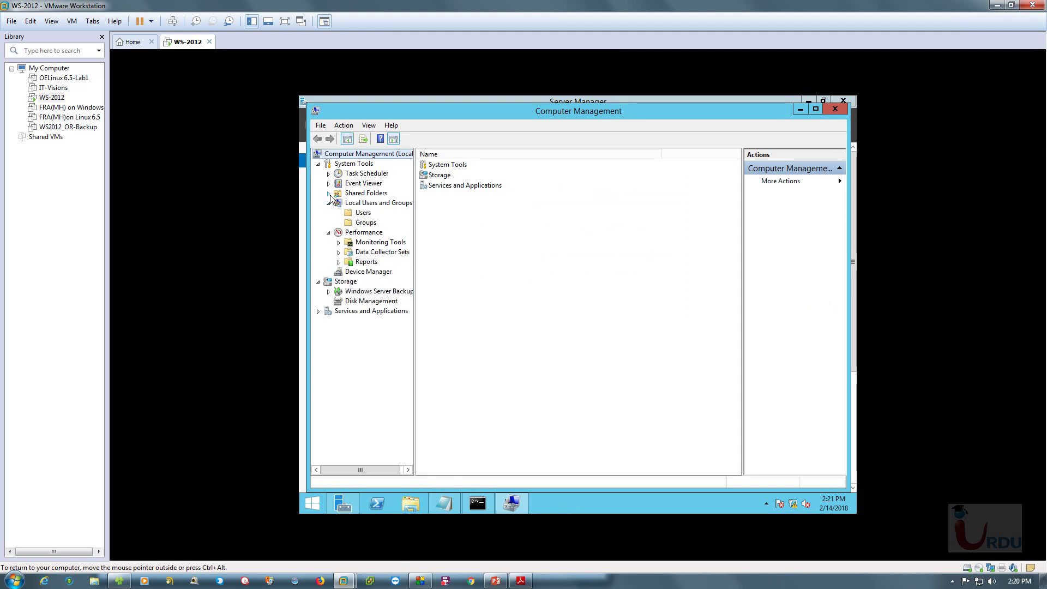
{"action": "left_click", "coordinate": [329, 193]}
{"action": "left_click", "coordinate": [364, 194]}
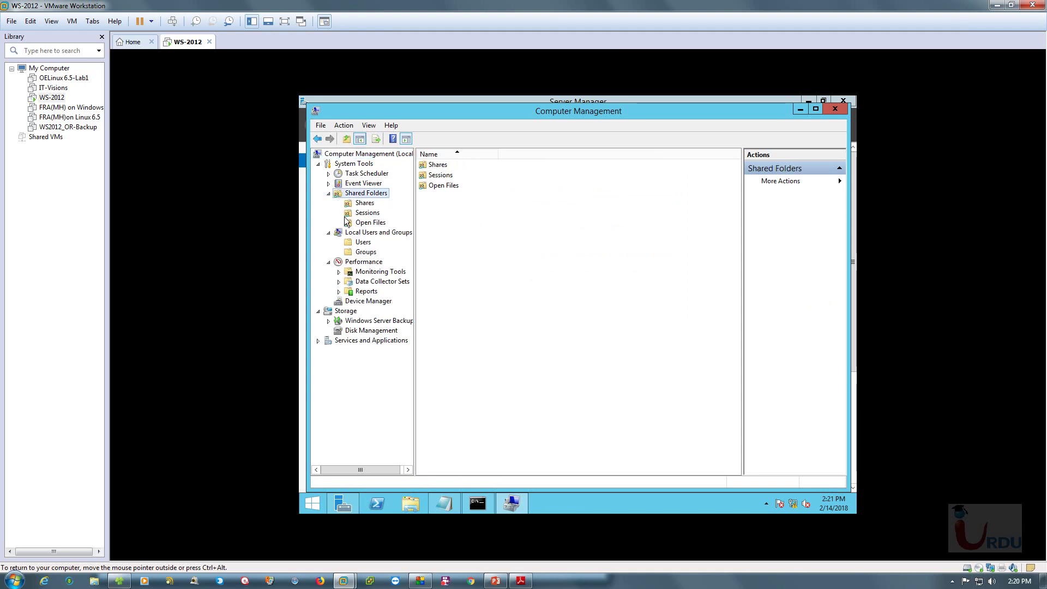
{"action": "double_click", "coordinate": [436, 165]}
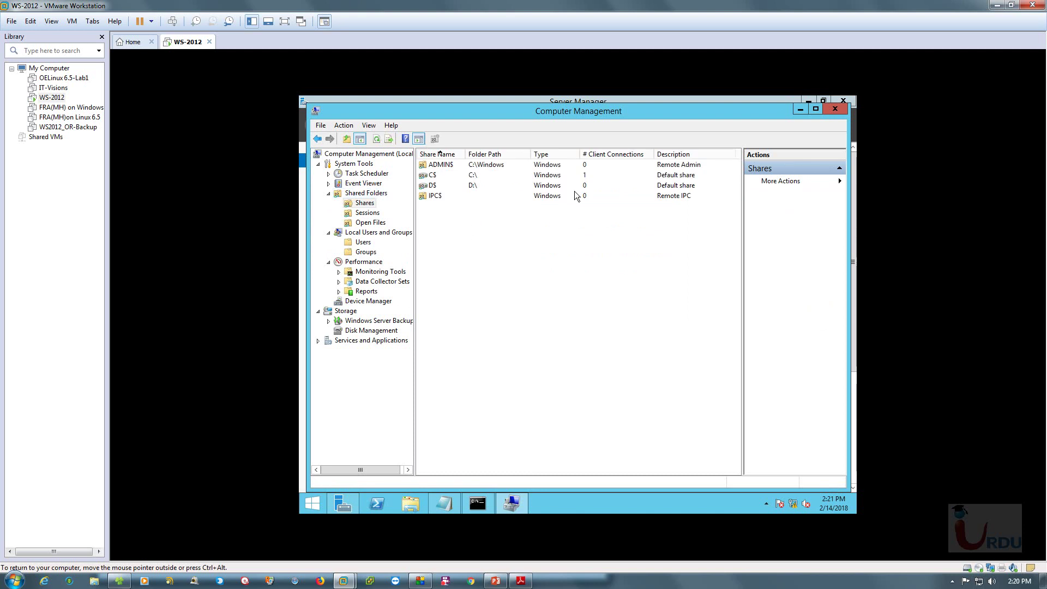
{"action": "left_click", "coordinate": [439, 178]}
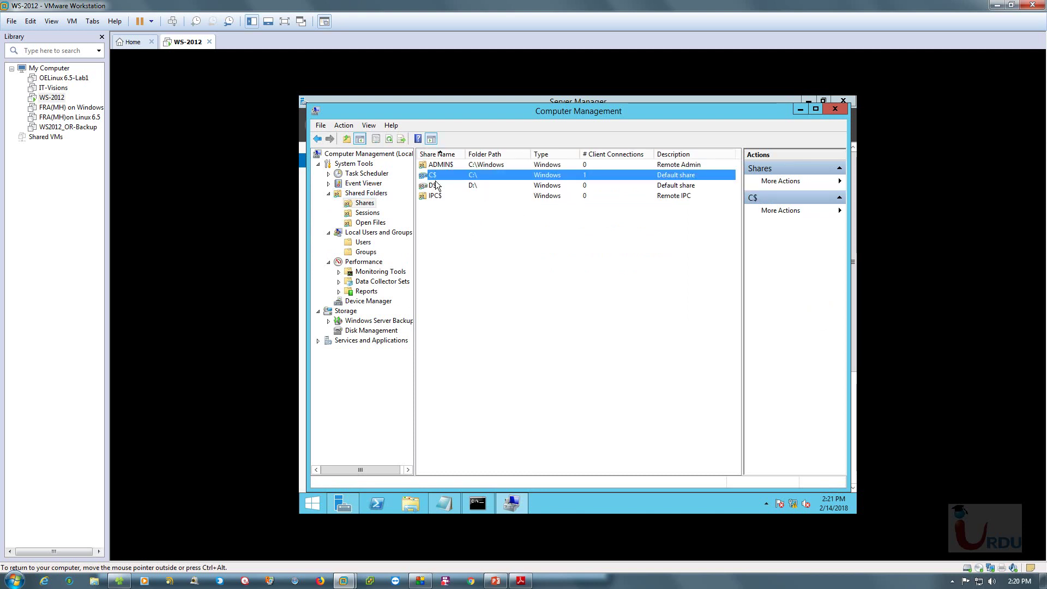
{"action": "left_click", "coordinate": [834, 108]}
{"action": "left_click", "coordinate": [850, 100]}
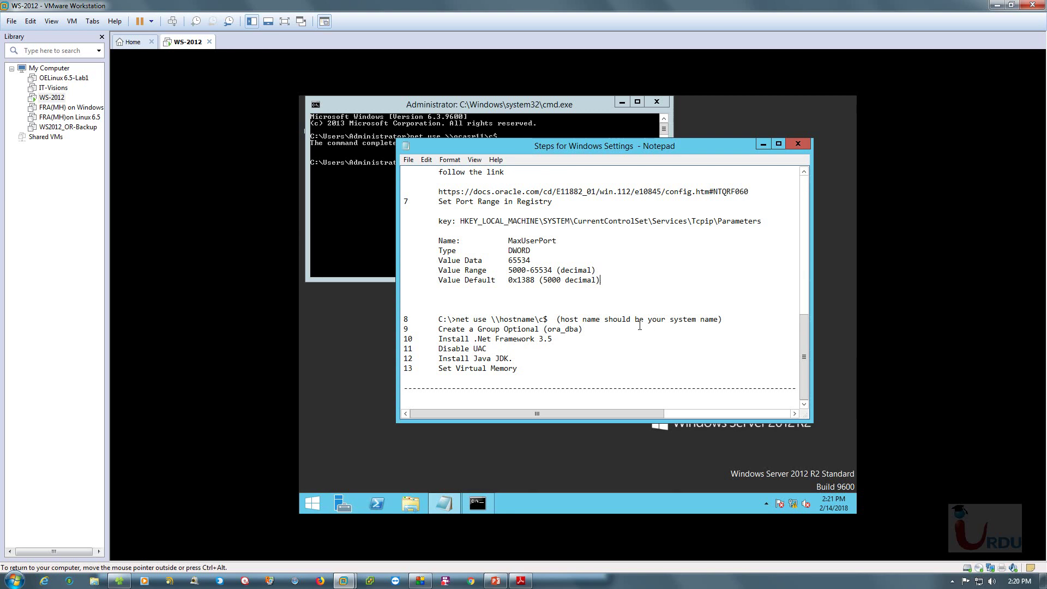
Check the optional ora_dba group item in the notes and minimize the notes
{"action": "left_click_drag", "start_coordinate": [438, 329], "coordinate": [542, 330]}
{"action": "left_click", "coordinate": [588, 358]}
{"action": "left_click", "coordinate": [763, 145]}
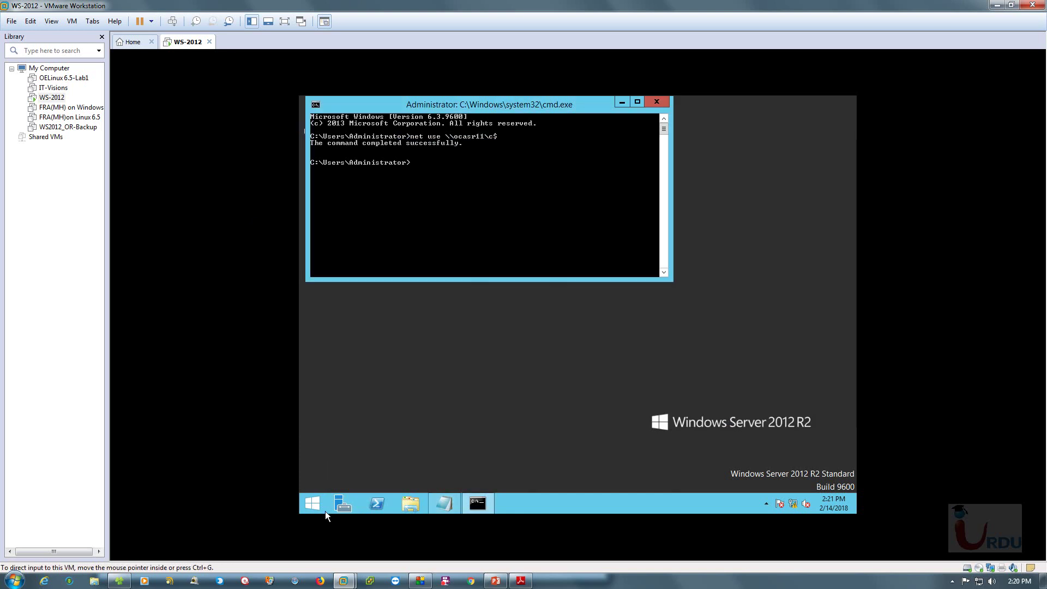
Reopen Computer Management through Server Manager and display the Groups folder under Local Users and Groups
{"action": "left_click", "coordinate": [343, 499]}
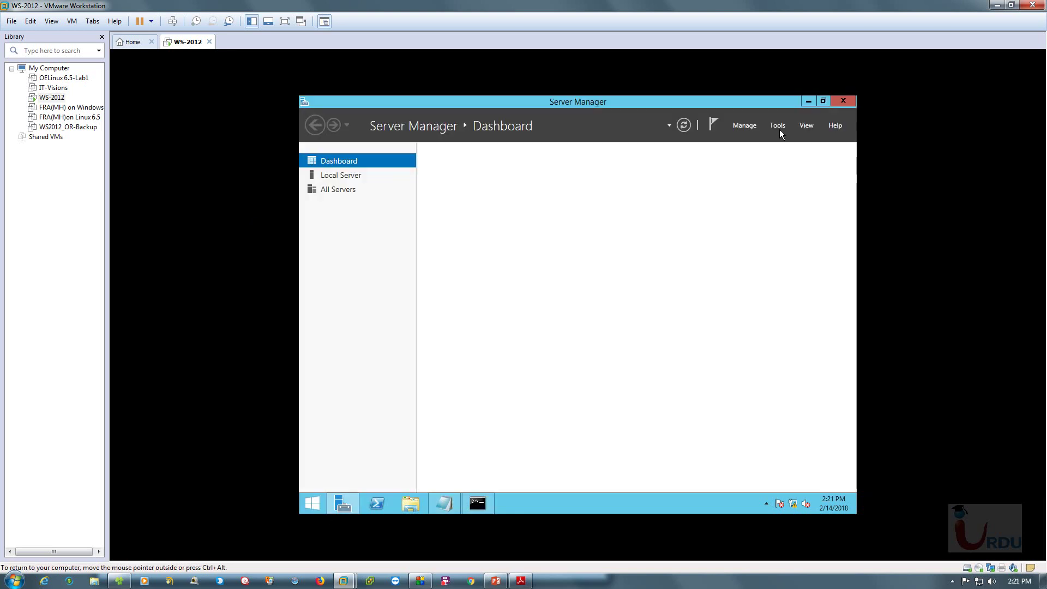
{"action": "left_click", "coordinate": [778, 126]}
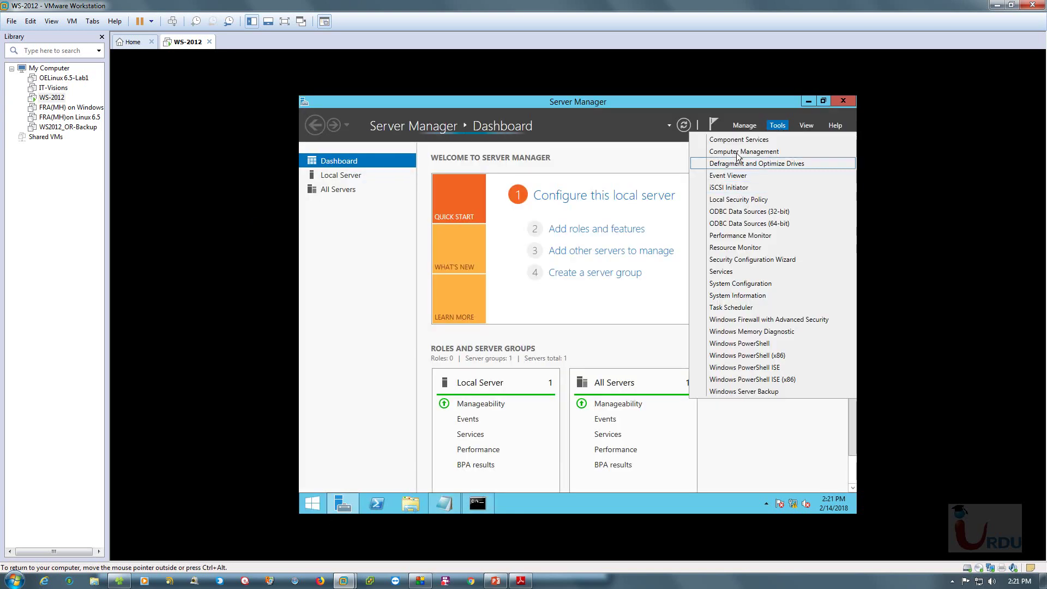
{"action": "left_click", "coordinate": [752, 164]}
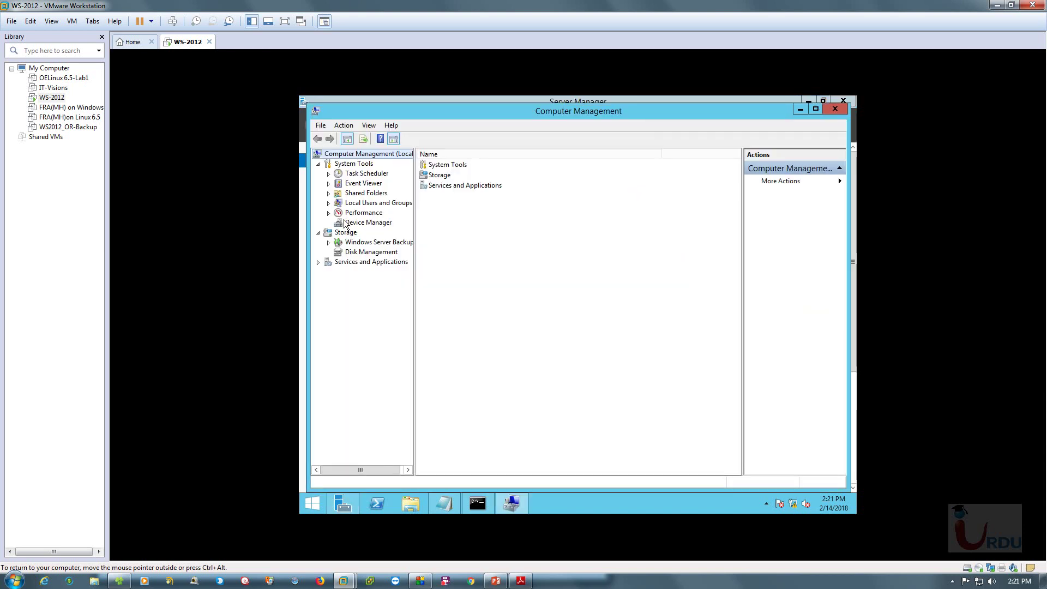
{"action": "left_click", "coordinate": [329, 204]}
{"action": "left_click", "coordinate": [365, 222]}
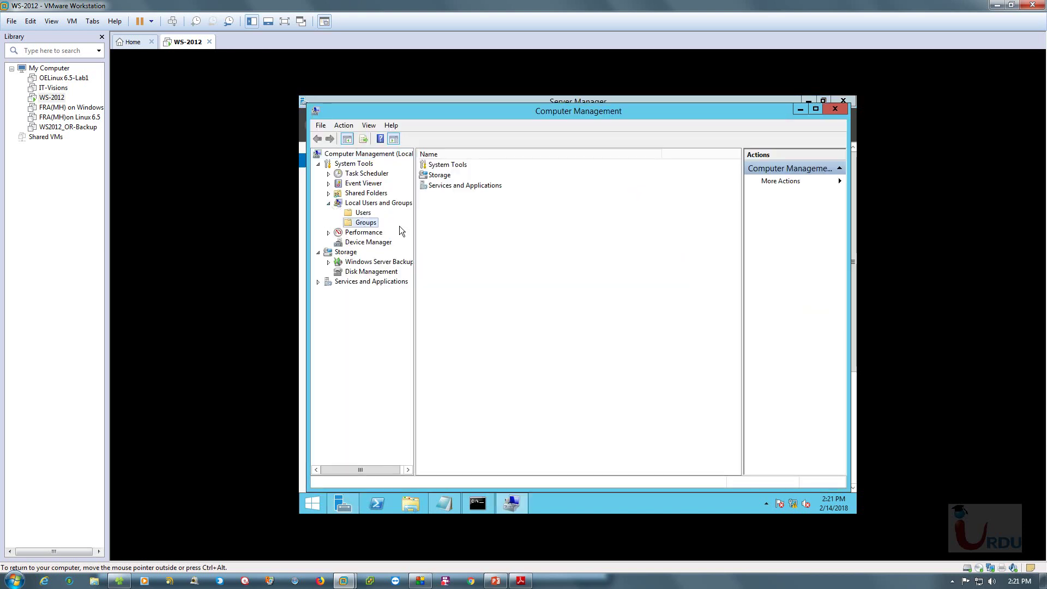
Start a new local group named ora_dba and add the administrator account as its member
{"action": "right_click", "coordinate": [476, 439]}
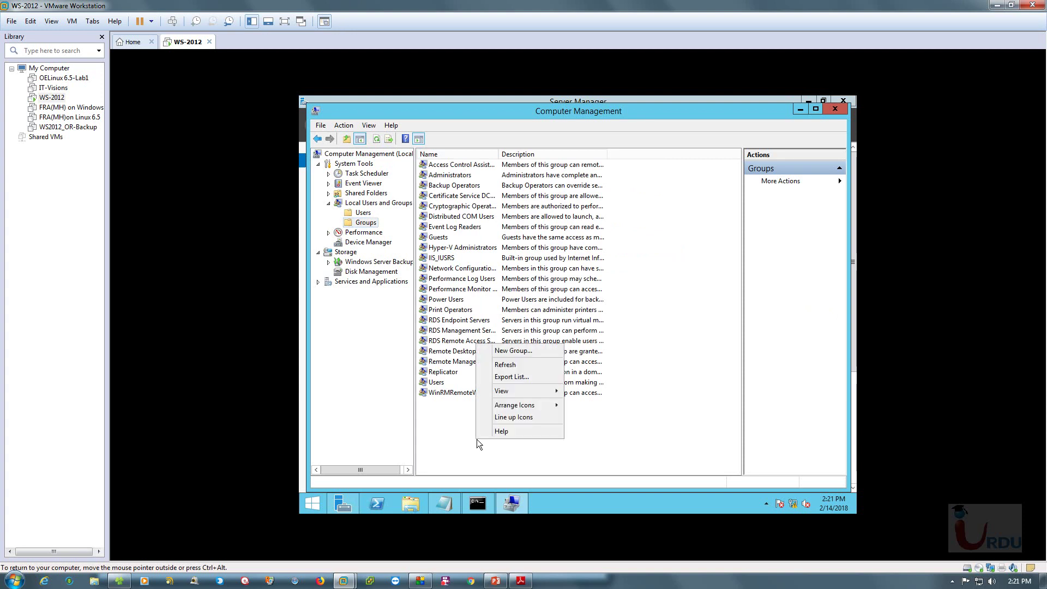
{"action": "left_click", "coordinate": [513, 351]}
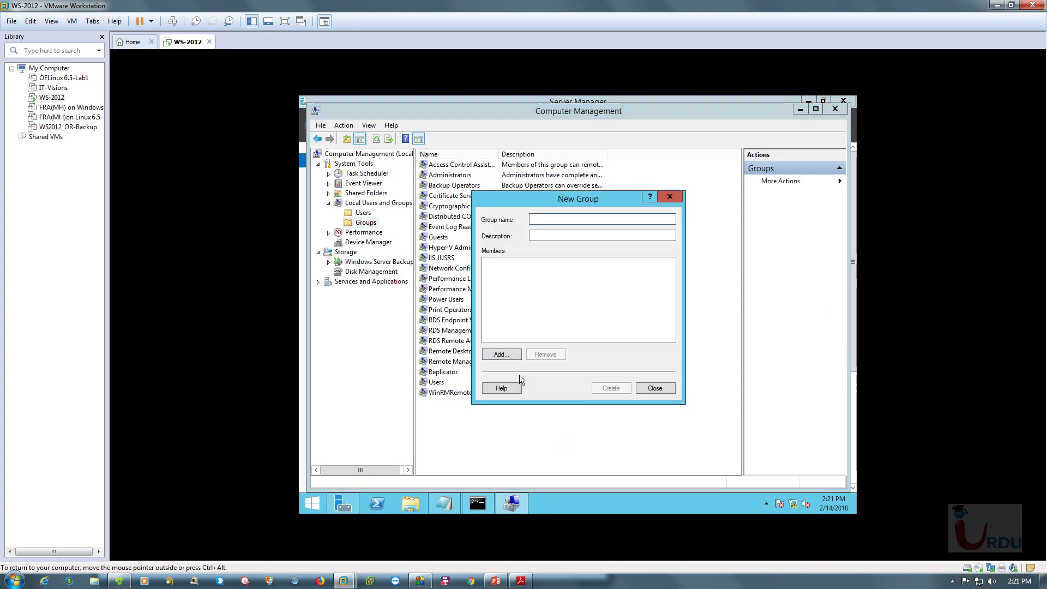
{"action": "type", "text": "ora"}
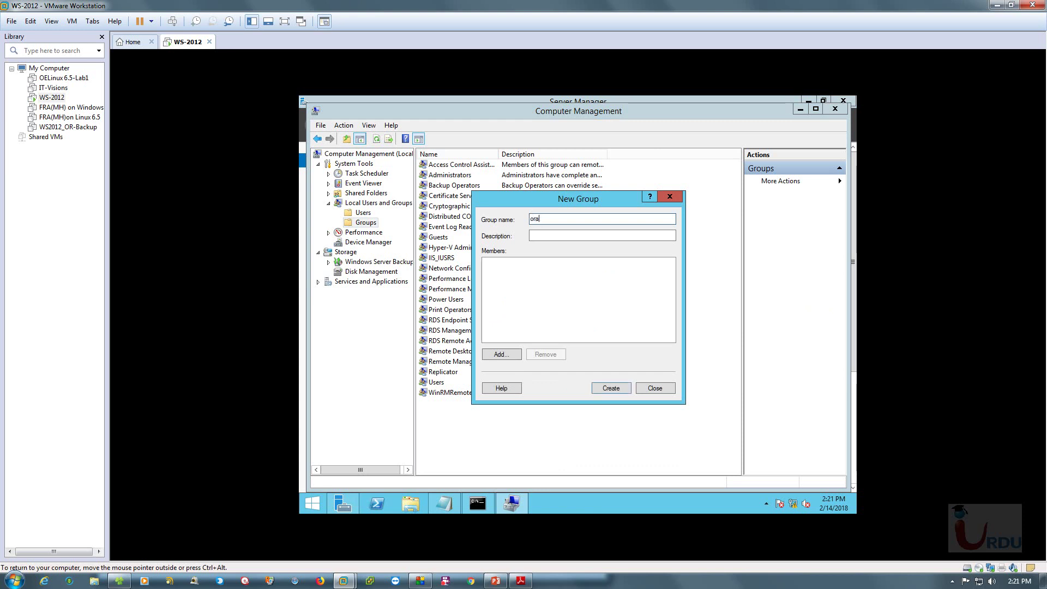
{"action": "type", "text": "_dba"}
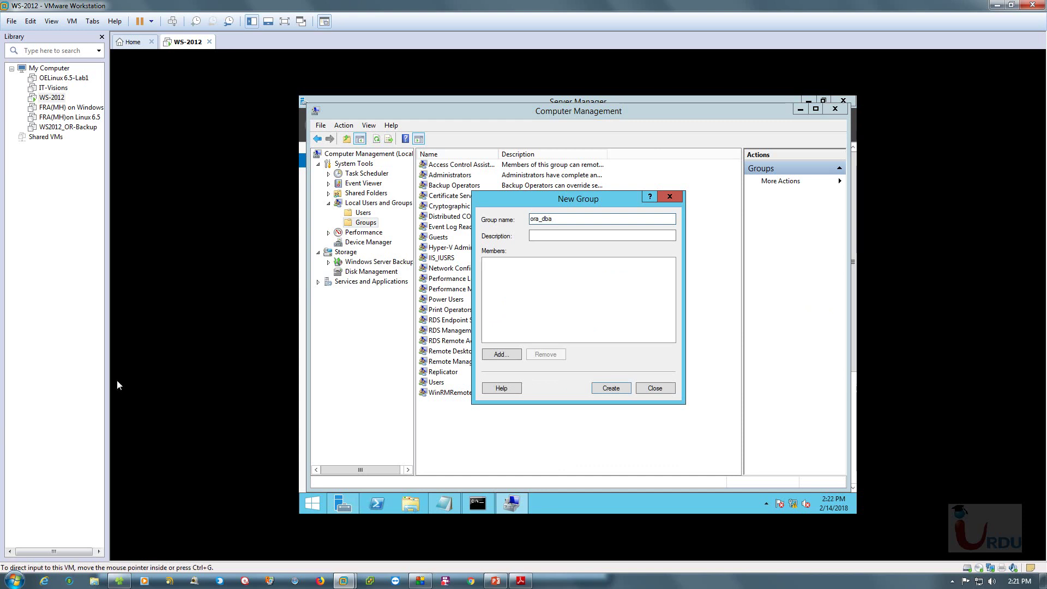
{"action": "left_click", "coordinate": [508, 355]}
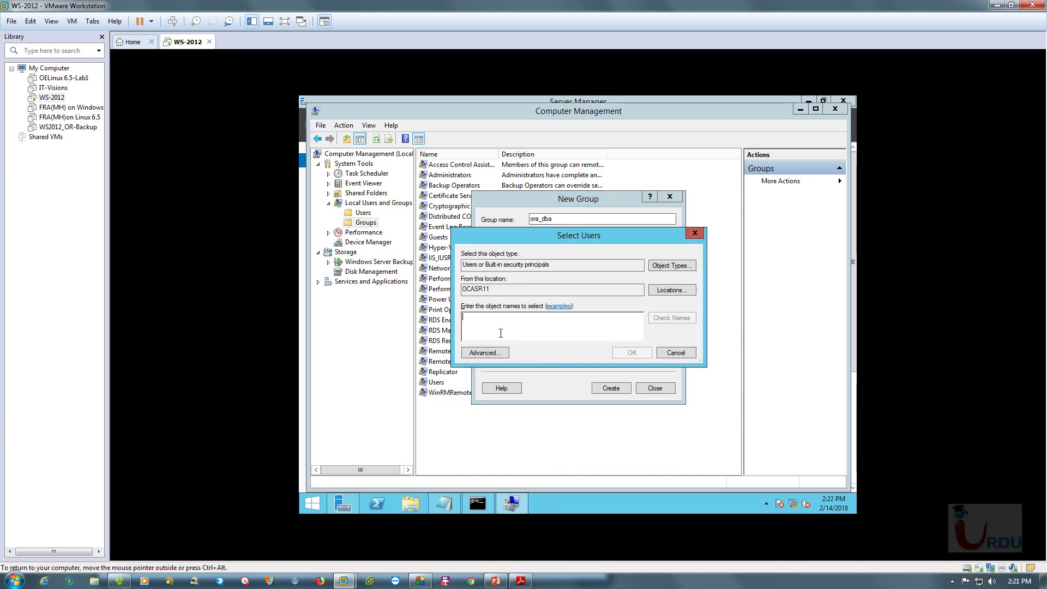
{"action": "type", "text": "administrato"}
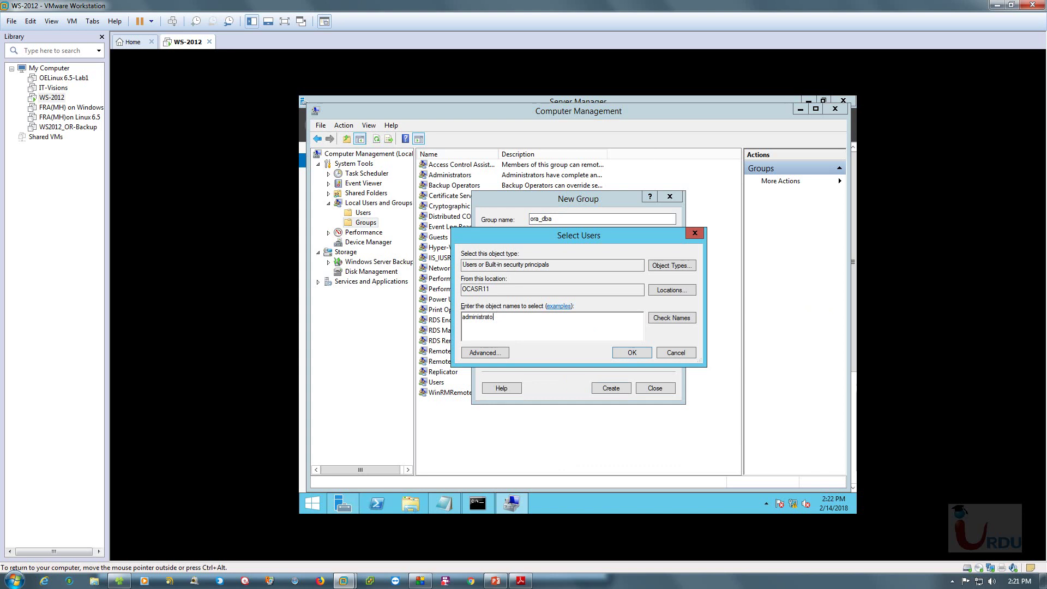
{"action": "key", "text": "Return"}
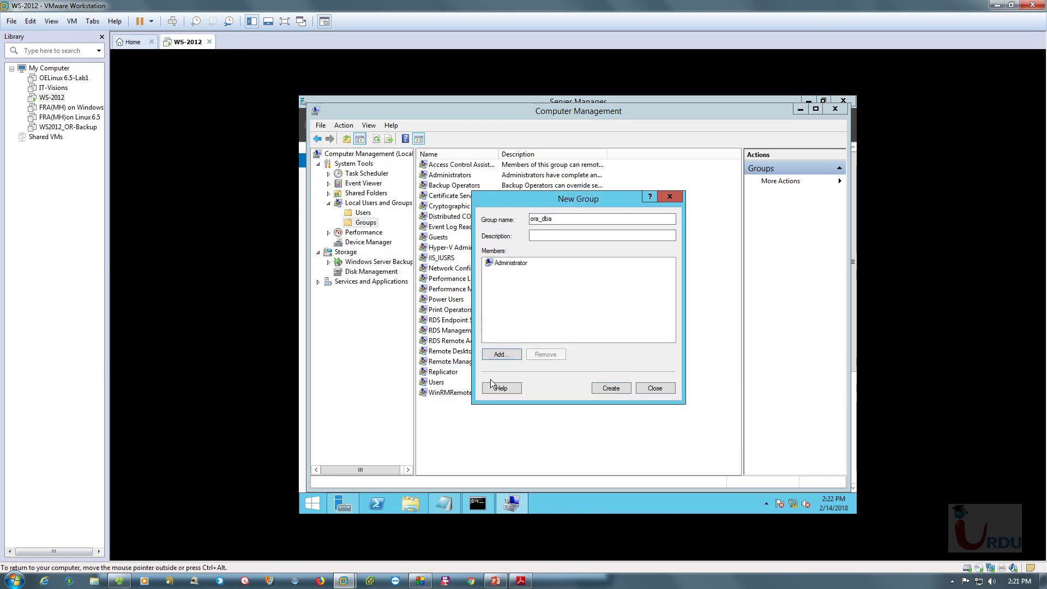
Try to add administrators as a further member of the new ora_dba group
{"action": "left_click", "coordinate": [509, 355]}
{"action": "type", "text": "admini"}
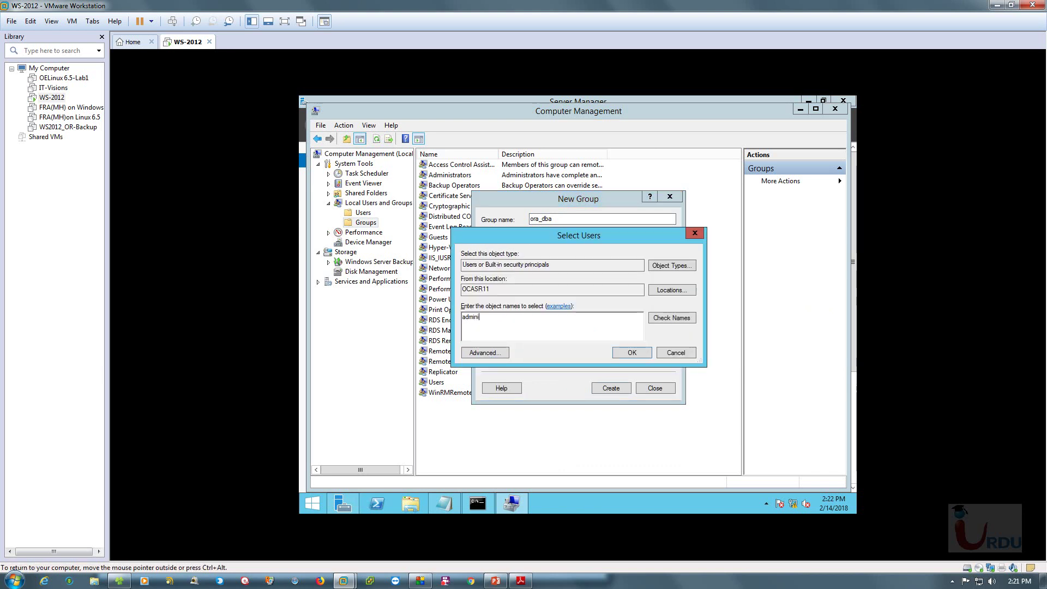
{"action": "type", "text": "strators"}
{"action": "key", "text": "Return"}
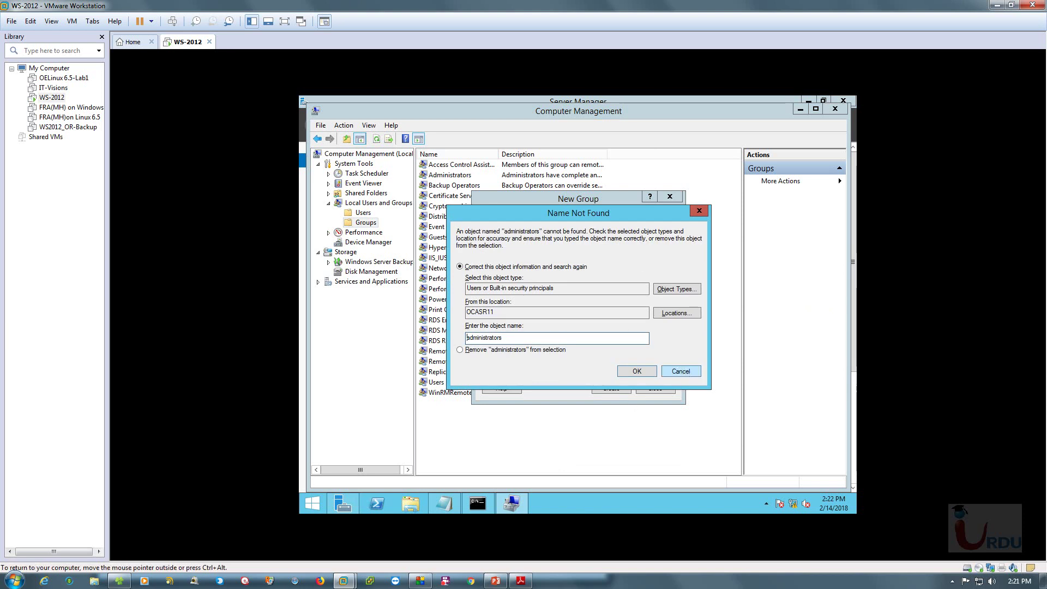
{"action": "left_click", "coordinate": [679, 371]}
{"action": "key", "text": "BackSpace"}
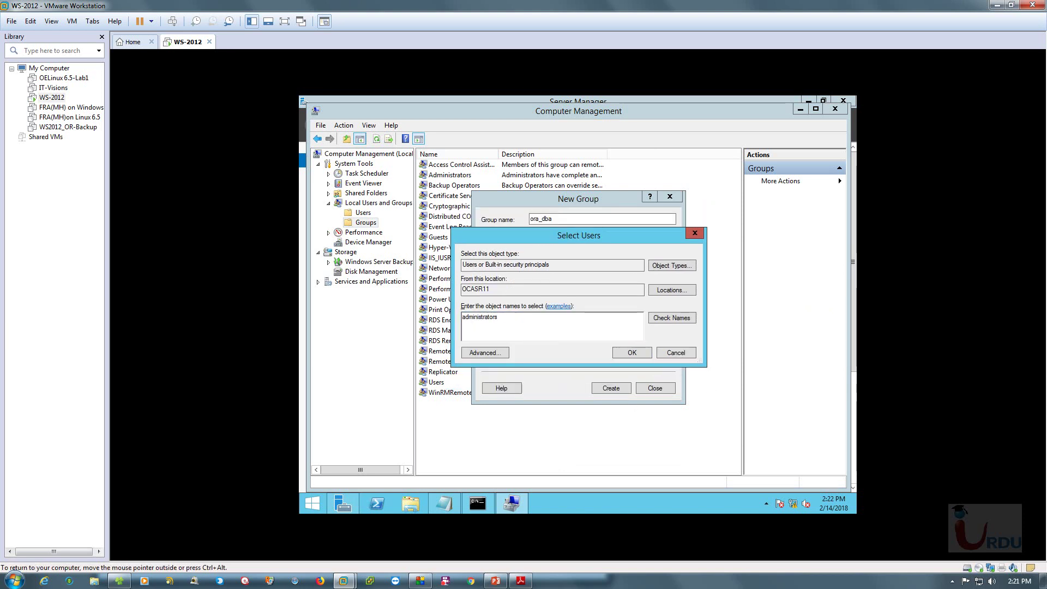
{"action": "left_click", "coordinate": [640, 352]}
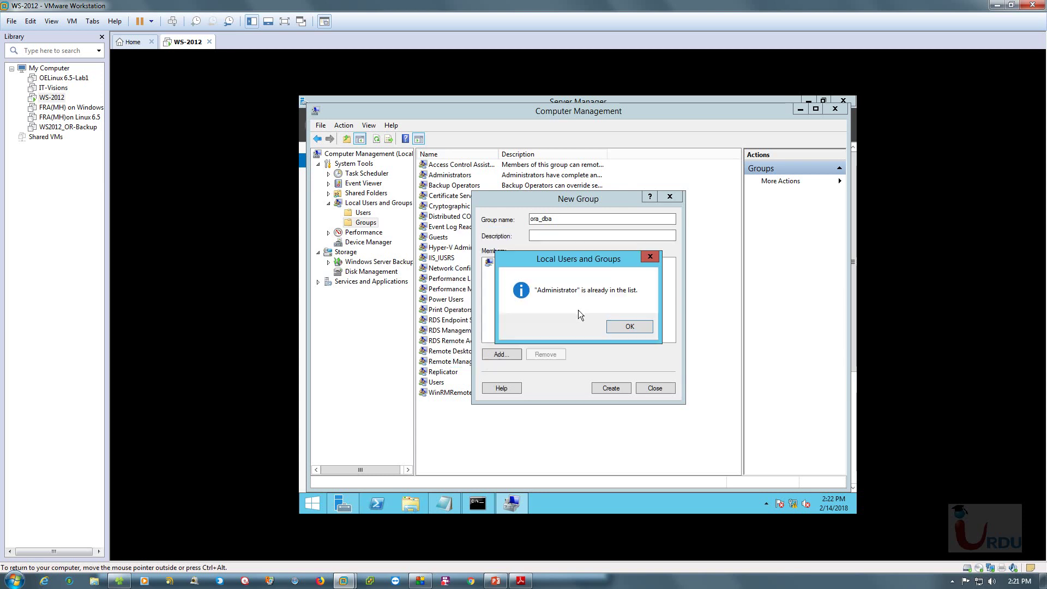
{"action": "left_click", "coordinate": [629, 326]}
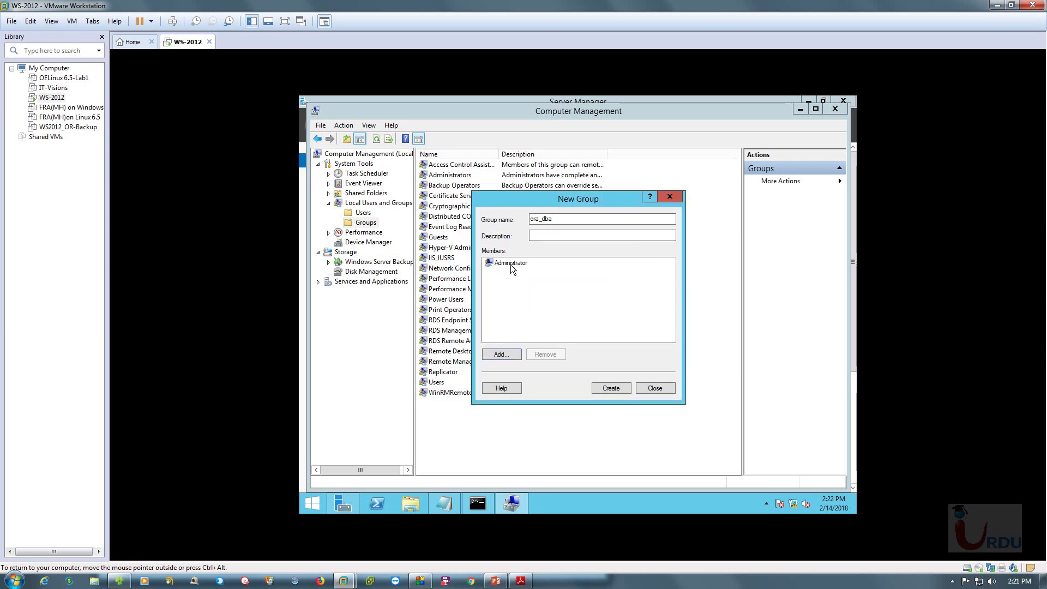
Create the ora_dba group and check its member list in the group's properties
{"action": "left_click", "coordinate": [608, 386]}
{"action": "left_click", "coordinate": [662, 389]}
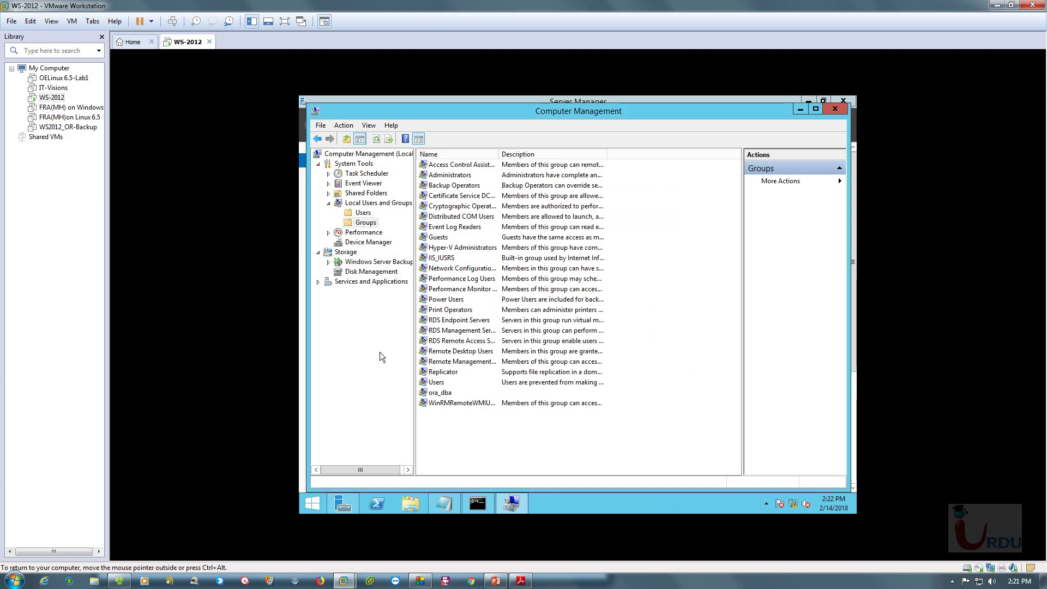
{"action": "left_click", "coordinate": [462, 393]}
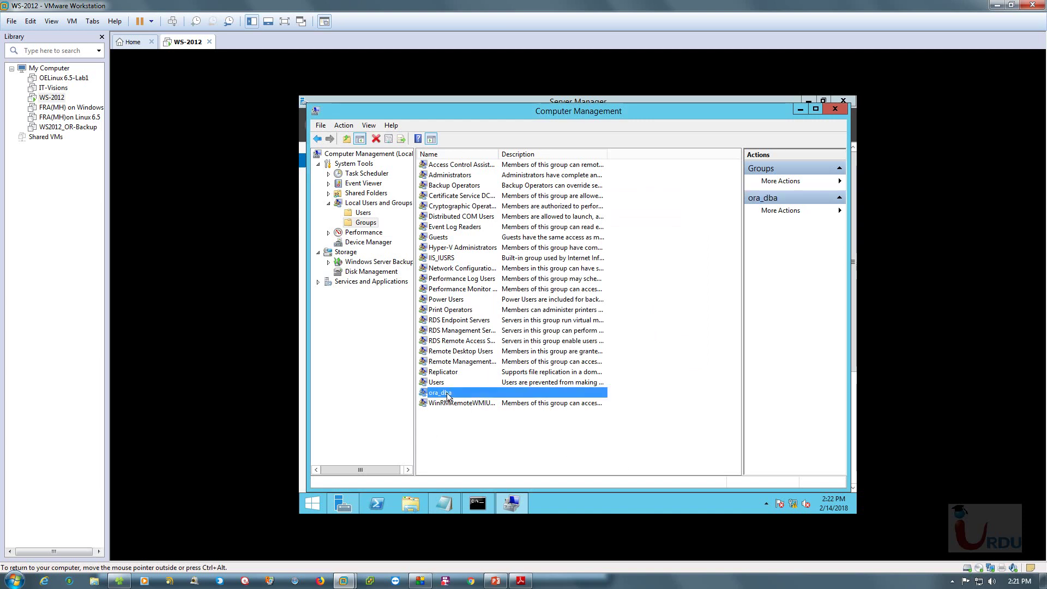
{"action": "double_click", "coordinate": [447, 393]}
{"action": "left_click", "coordinate": [512, 282]}
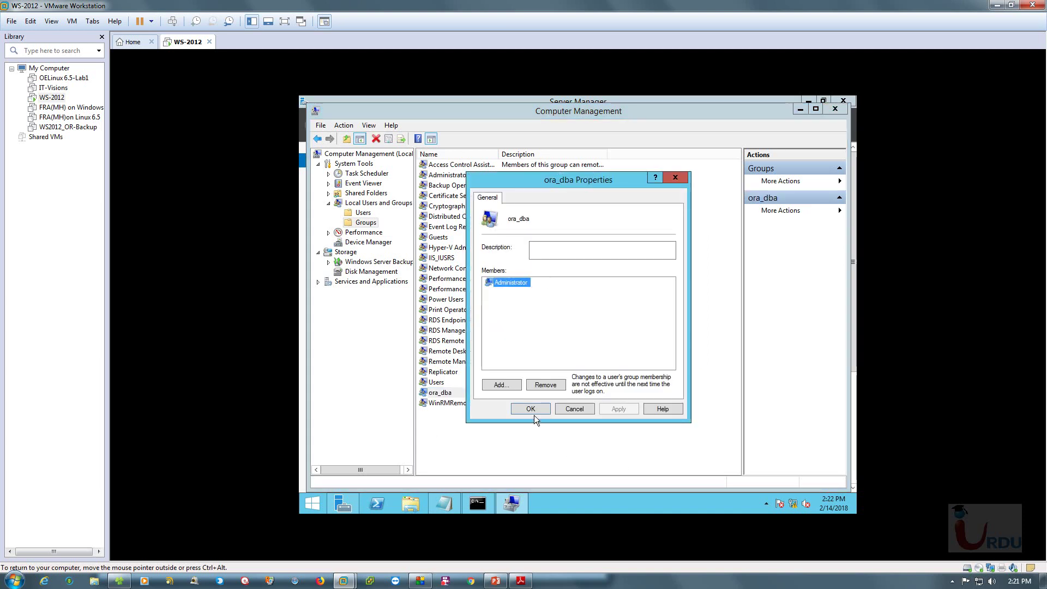
{"action": "left_click", "coordinate": [593, 409]}
Set the ora_dba group's description to "For Oracle 11g database Management" and apply it
{"action": "right_click", "coordinate": [442, 388]}
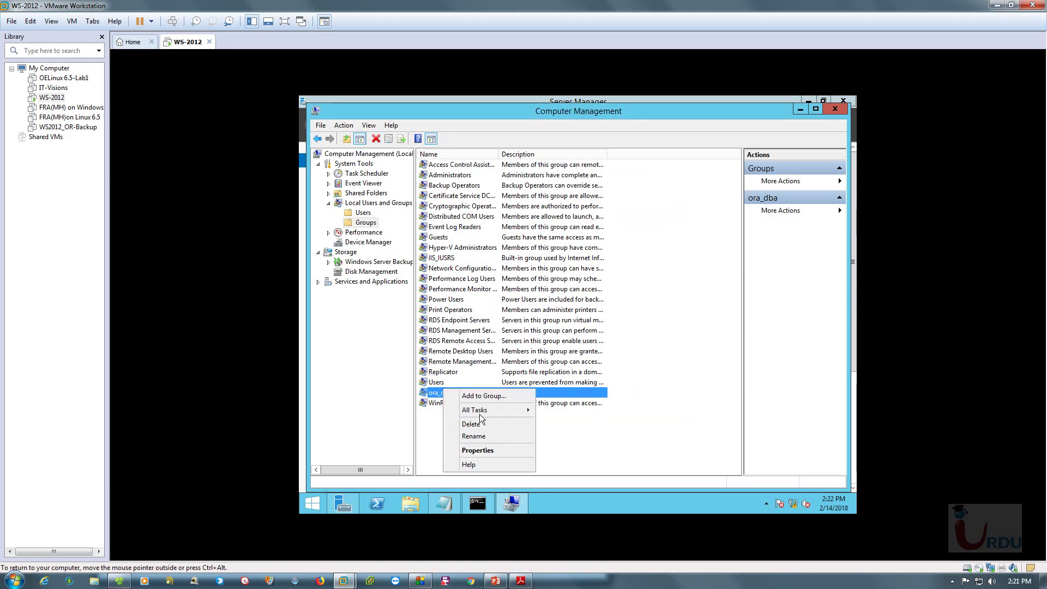
{"action": "left_click", "coordinate": [477, 449]}
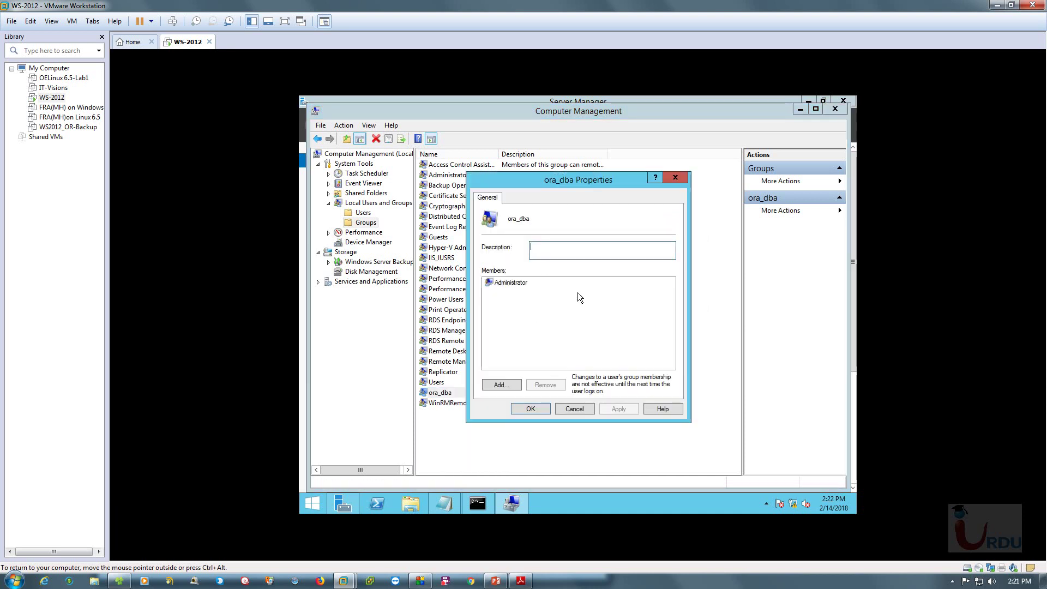
{"action": "type", "text": "For Oracle 11g database"}
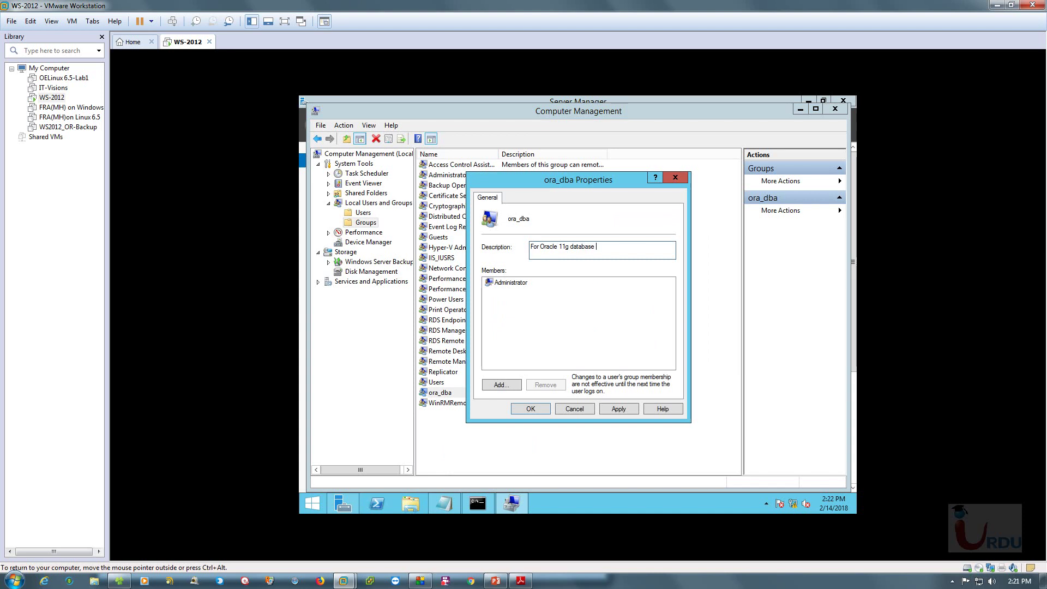
{"action": "type", "text": "Manghe"}
{"action": "type", "text": "ement"}
{"action": "left_click", "coordinate": [617, 410]}
{"action": "left_click", "coordinate": [531, 408]}
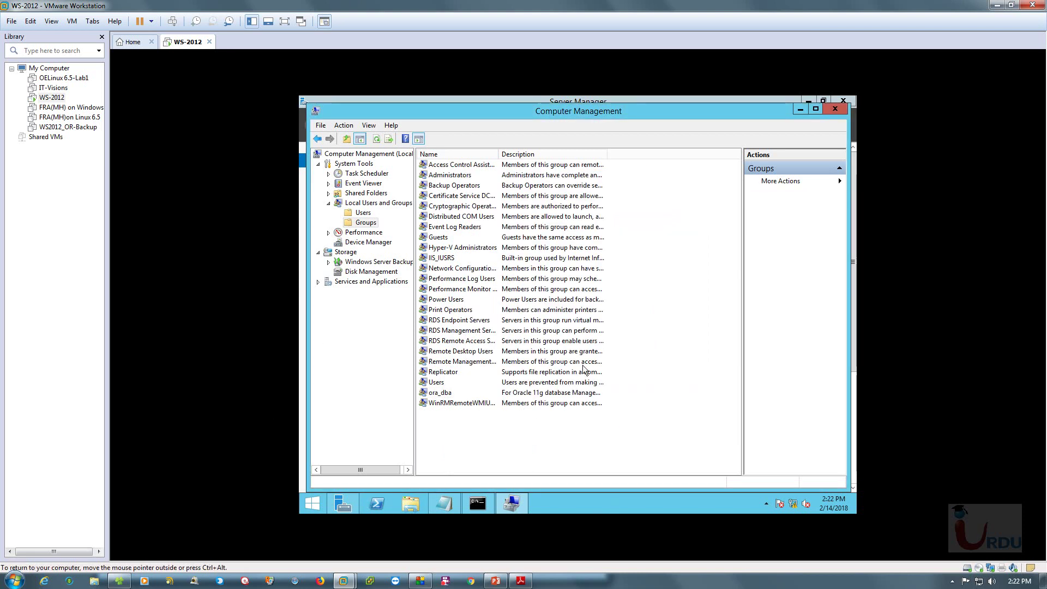
Widen the Description column to check the ora_dba entry, and close Computer Management and Server Manager
{"action": "double_click", "coordinate": [607, 155]}
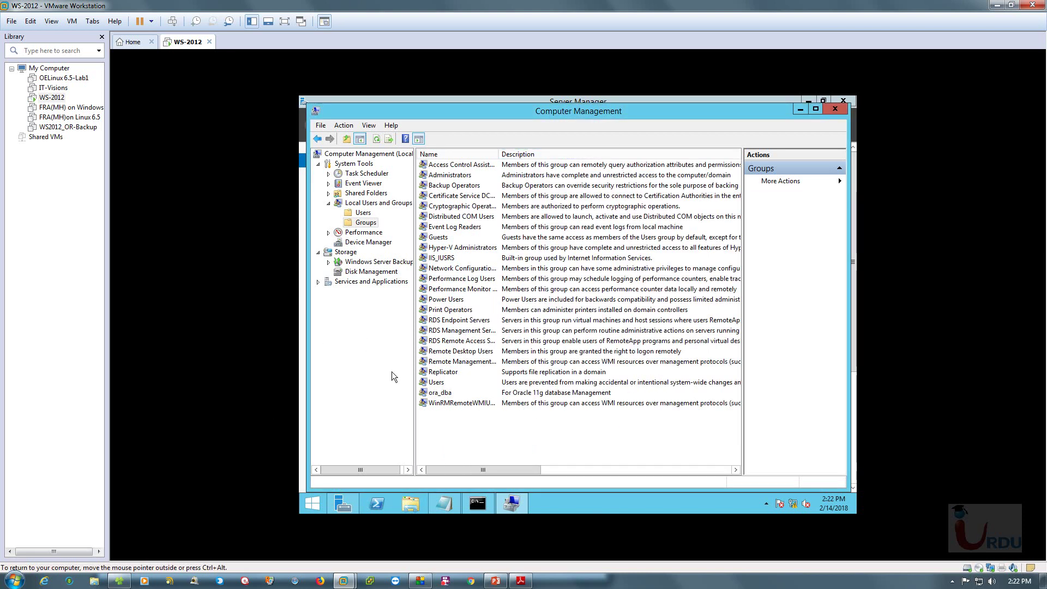
{"action": "left_click", "coordinate": [601, 404]}
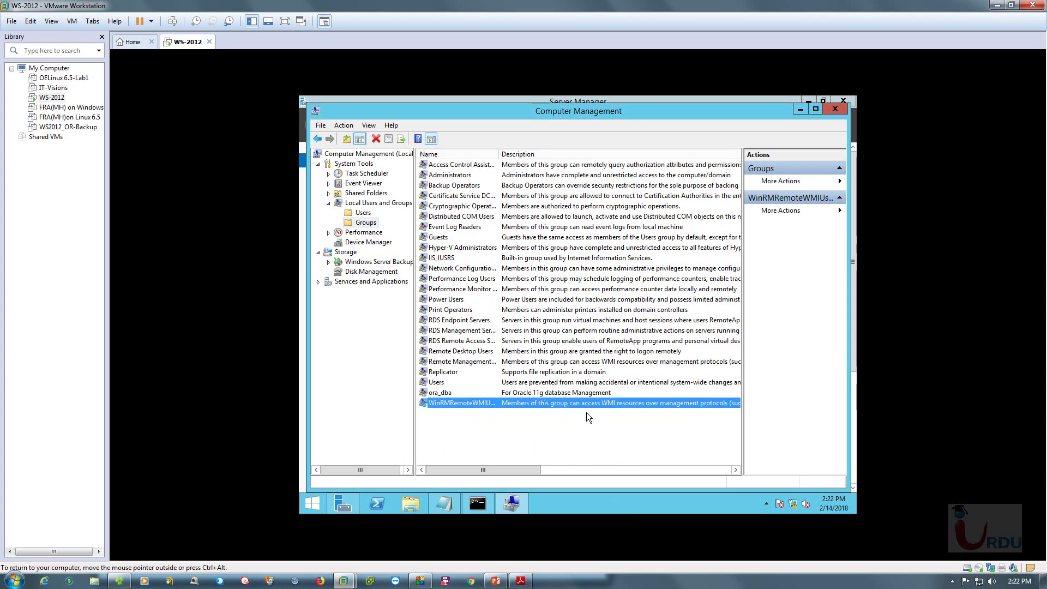
{"action": "left_click", "coordinate": [597, 393]}
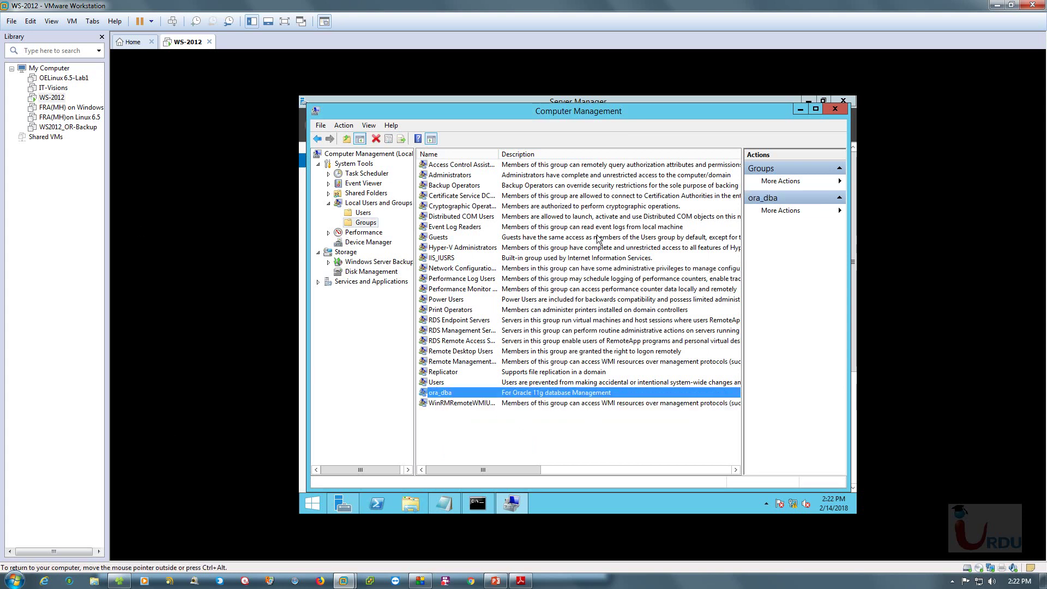
{"action": "left_click", "coordinate": [834, 109]}
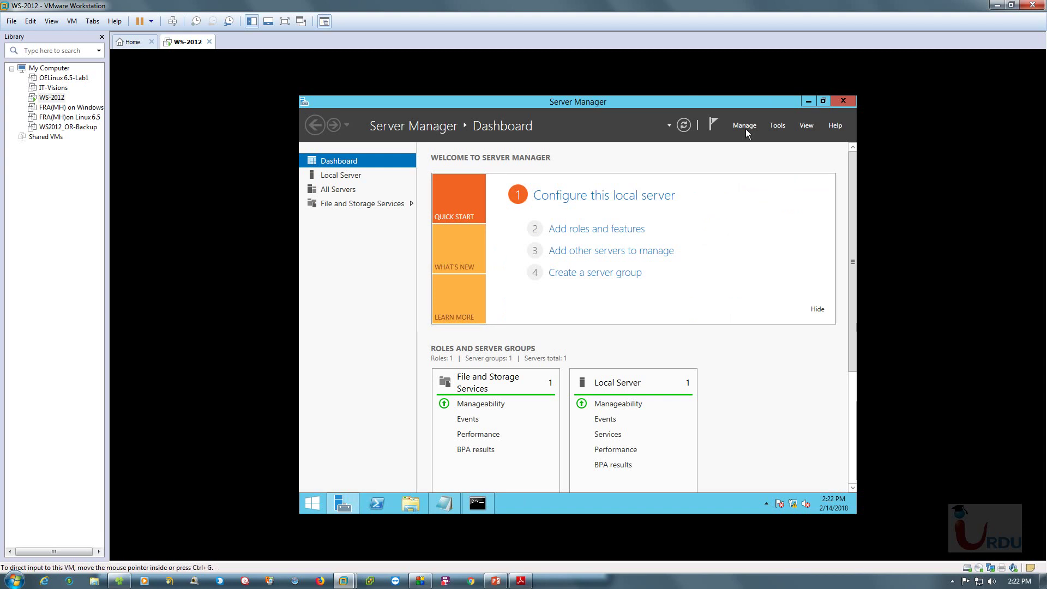
{"action": "left_click", "coordinate": [835, 103]}
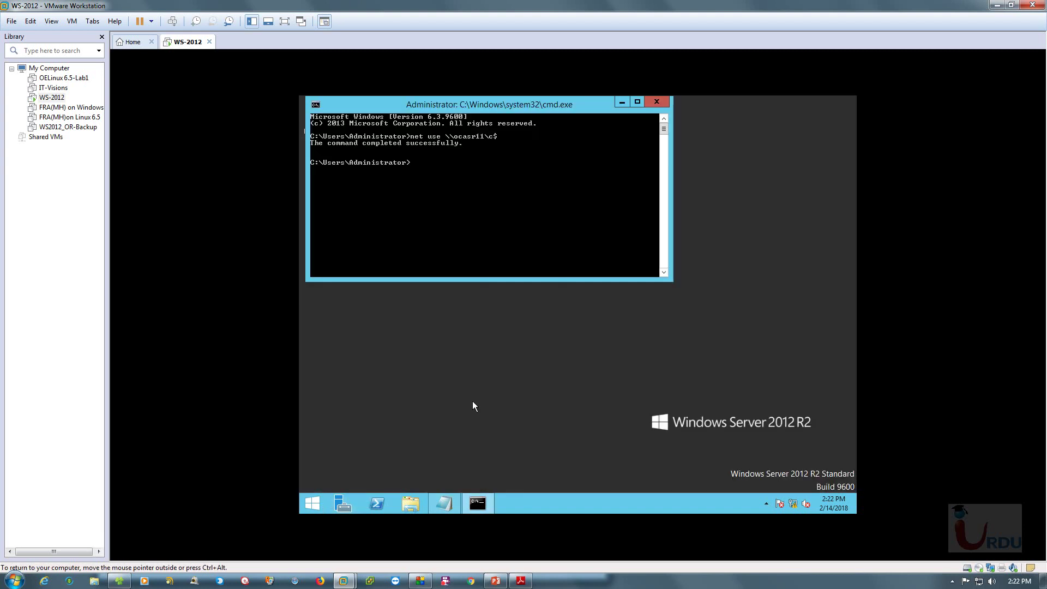
Bring up the Steps for Windows Settings notes and check the Install .Net Framework 3.5 item
{"action": "left_click", "coordinate": [441, 504]}
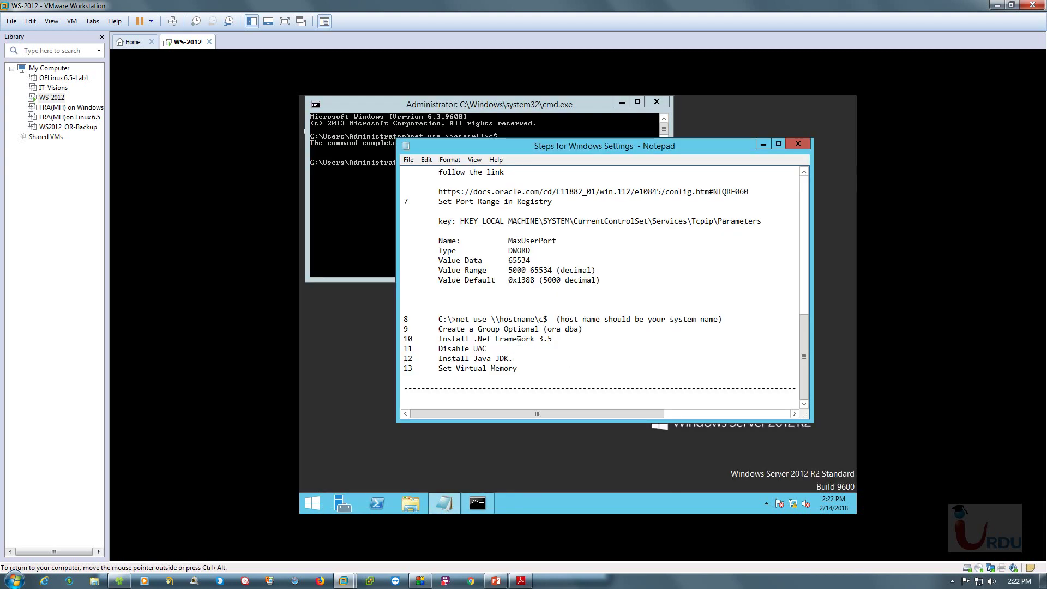
{"action": "left_click_drag", "start_coordinate": [436, 338], "coordinate": [553, 339]}
{"action": "left_click", "coordinate": [585, 352]}
Launch Server Manager and copy the path of the E:\sources\sxs folder on the DVD drive from File Explorer
{"action": "left_click", "coordinate": [343, 503]}
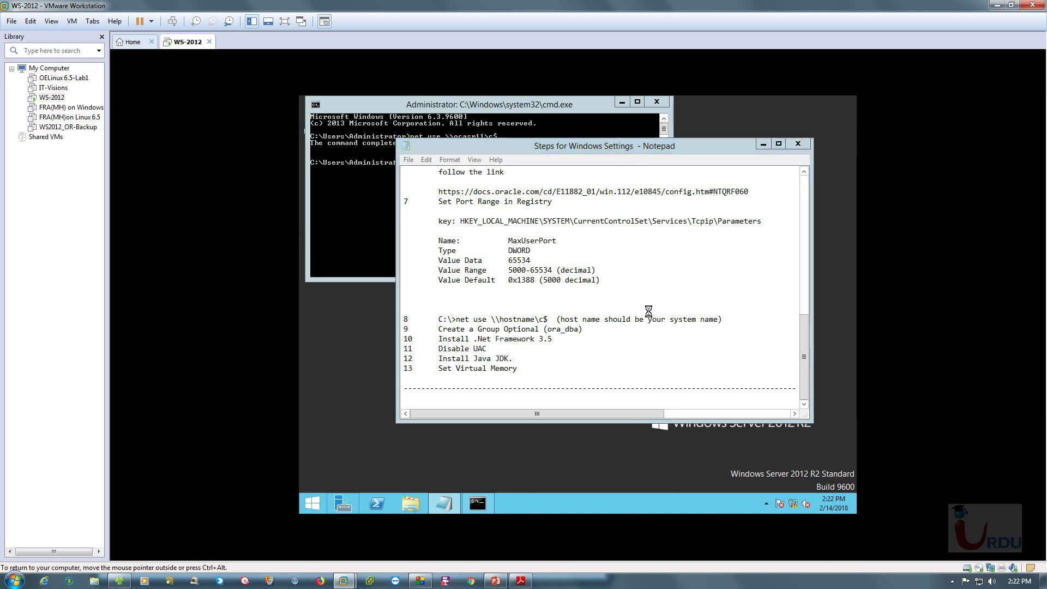
{"action": "left_click", "coordinate": [410, 504]}
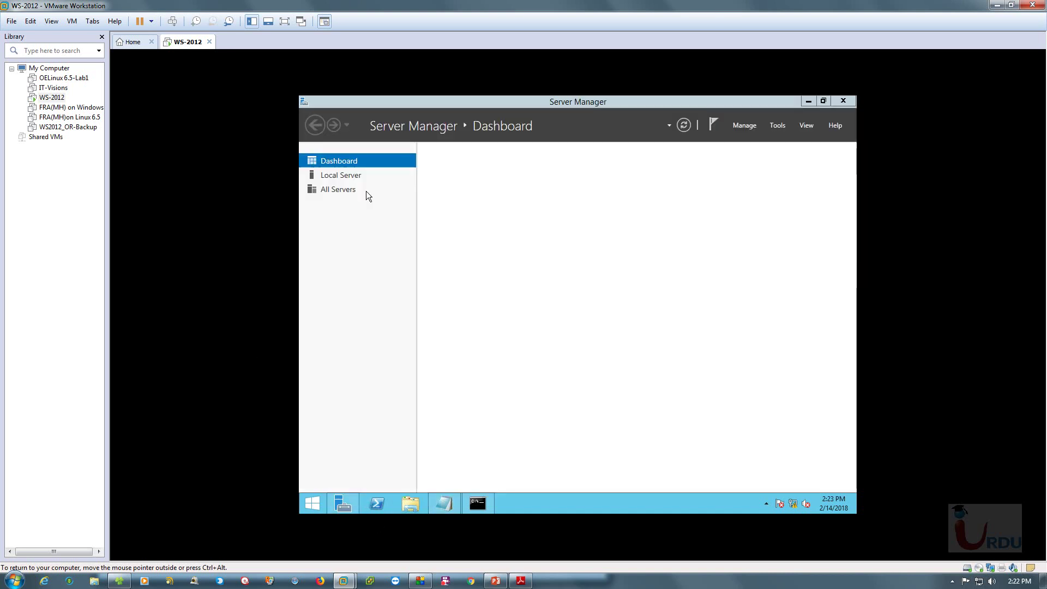
{"action": "right_click", "coordinate": [690, 245]}
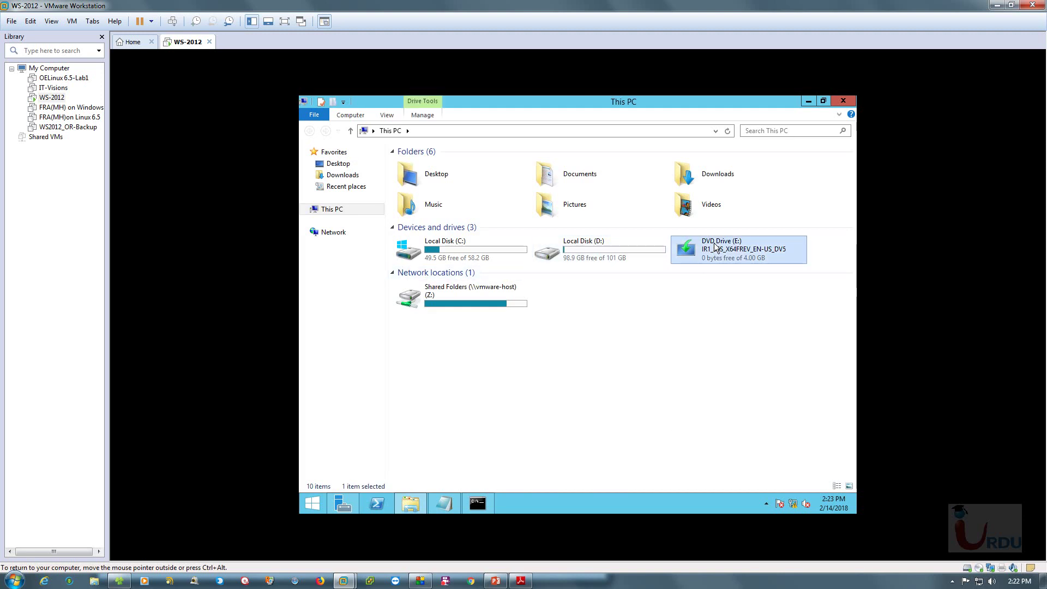
{"action": "left_click", "coordinate": [718, 274]}
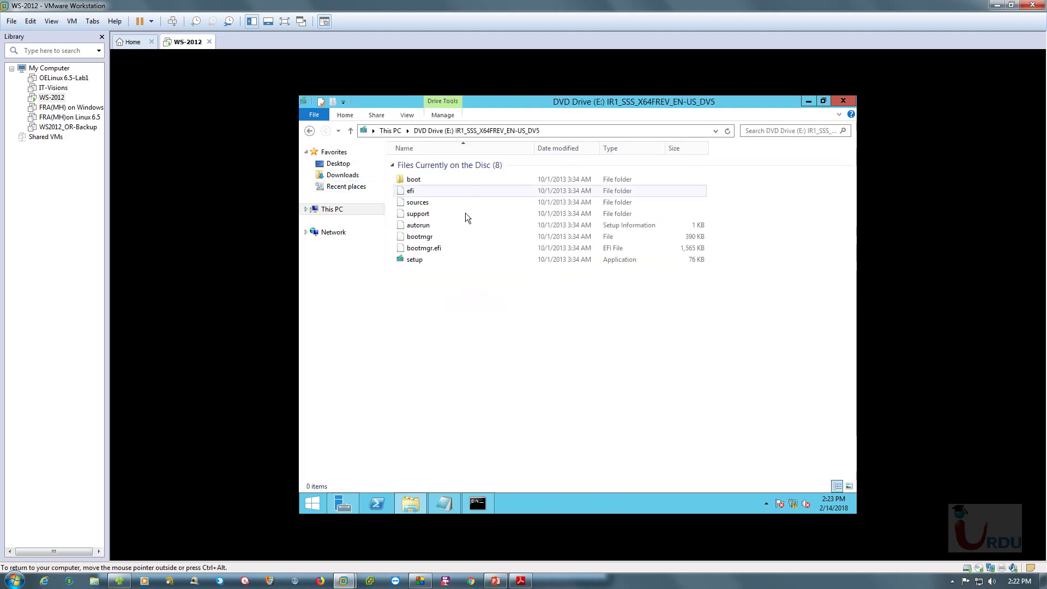
{"action": "double_click", "coordinate": [413, 204]}
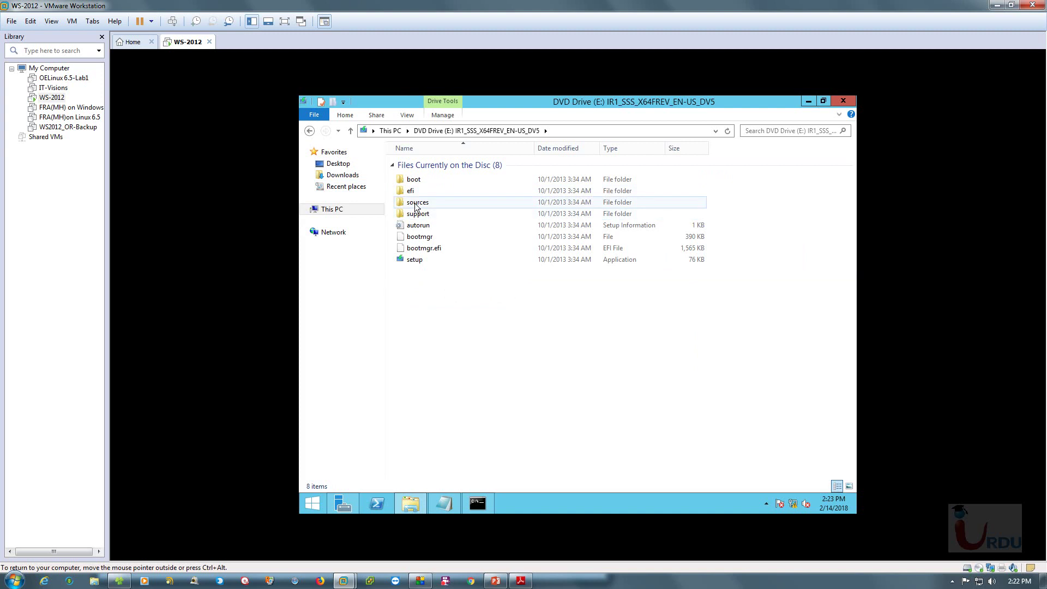
{"action": "double_click", "coordinate": [410, 248]}
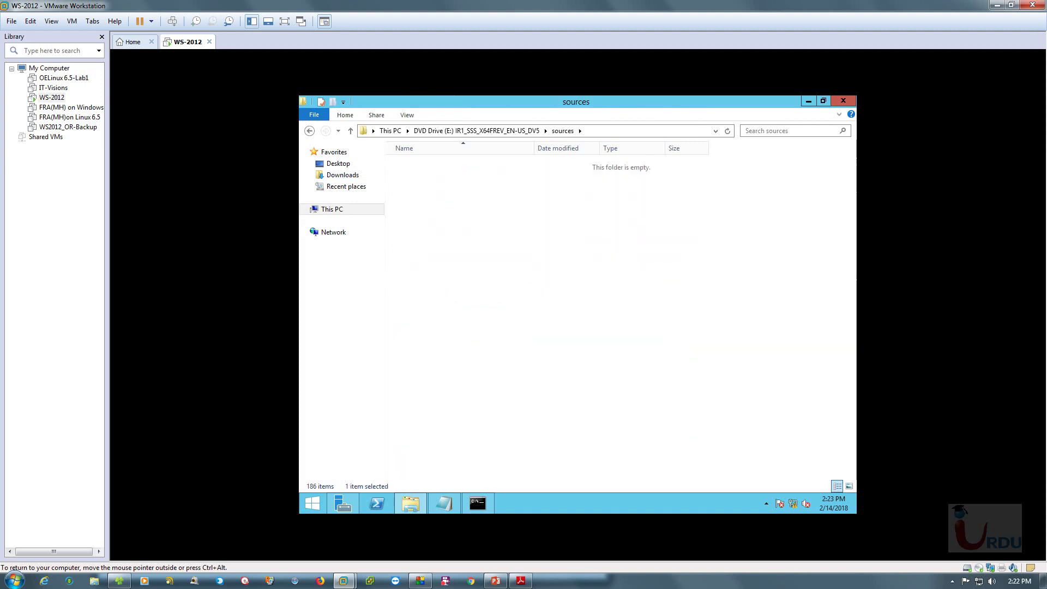
{"action": "left_click", "coordinate": [625, 131]}
{"action": "right_click", "coordinate": [407, 133]}
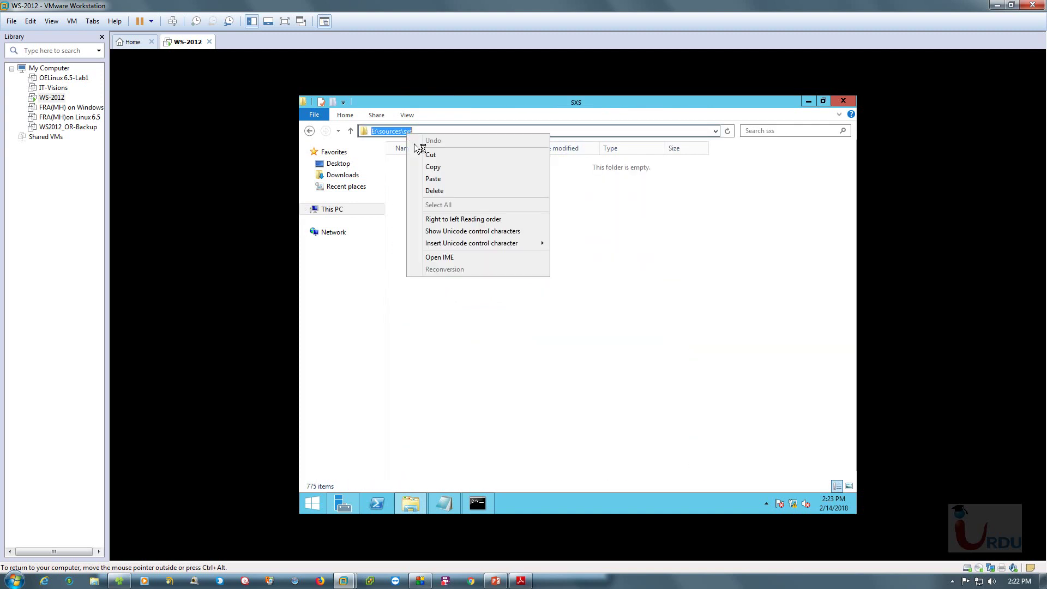
{"action": "left_click", "coordinate": [431, 167]}
Advance the Add Roles and Features wizard through role-based installation on OCASR11 to the Features page and check the .NET Framework 3.5 entry
{"action": "left_click", "coordinate": [344, 500]}
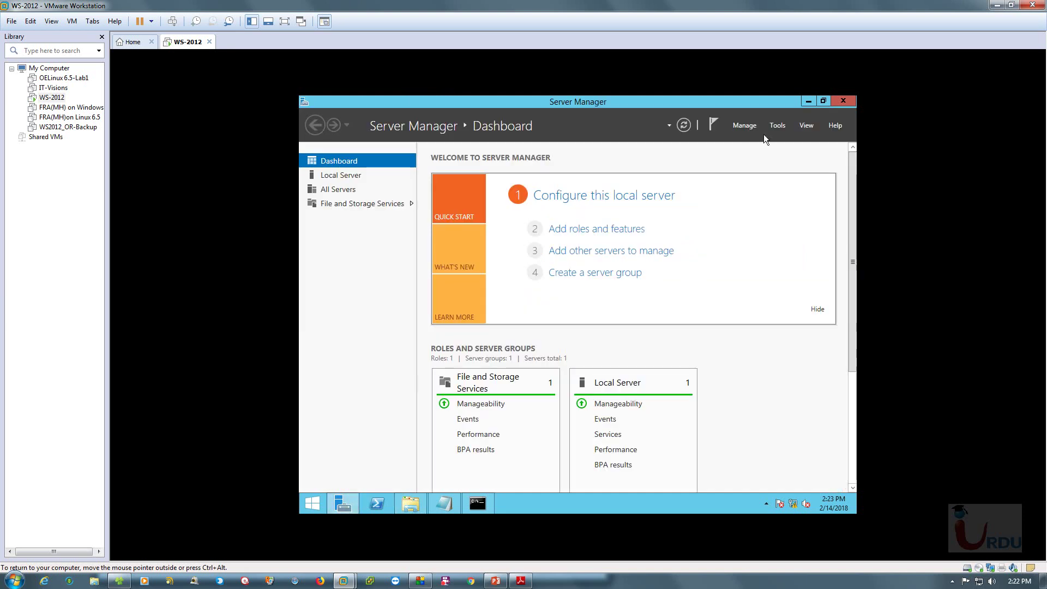
{"action": "left_click", "coordinate": [778, 125]}
{"action": "left_click", "coordinate": [740, 123]}
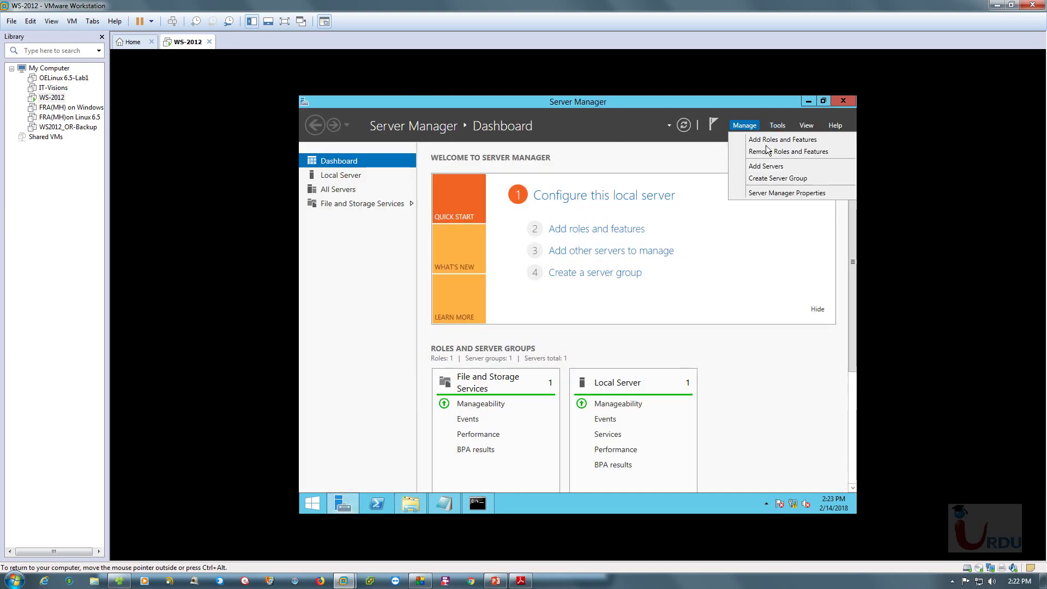
{"action": "left_click", "coordinate": [769, 137]}
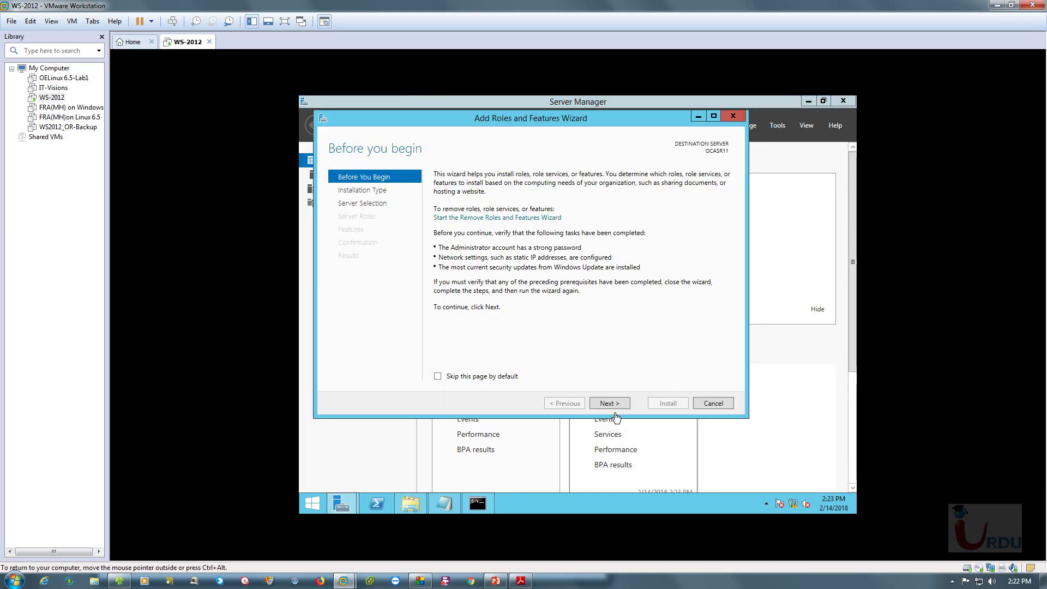
{"action": "left_click", "coordinate": [593, 404]}
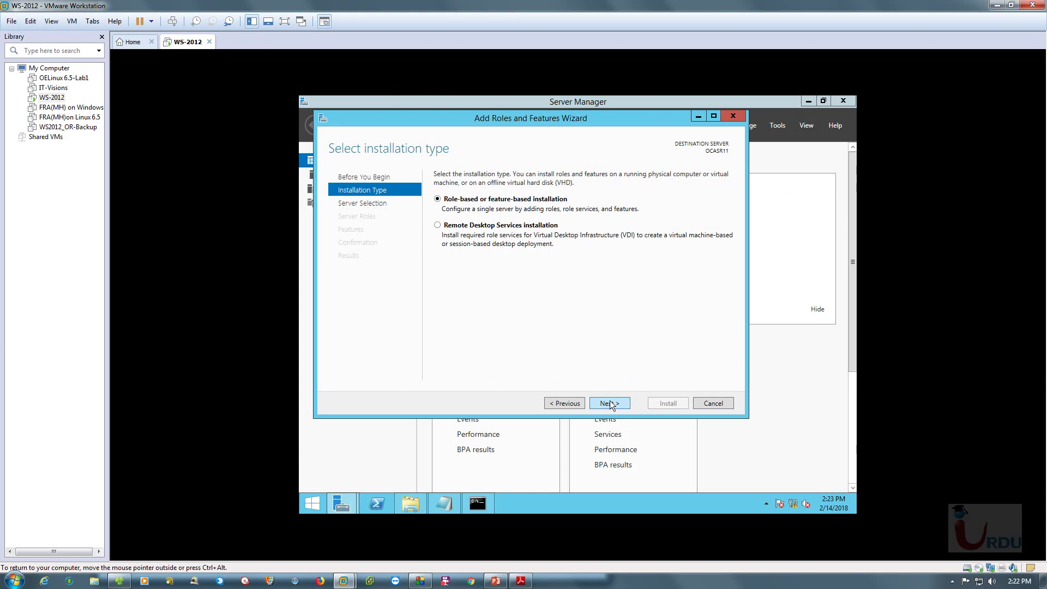
{"action": "key", "text": "Return"}
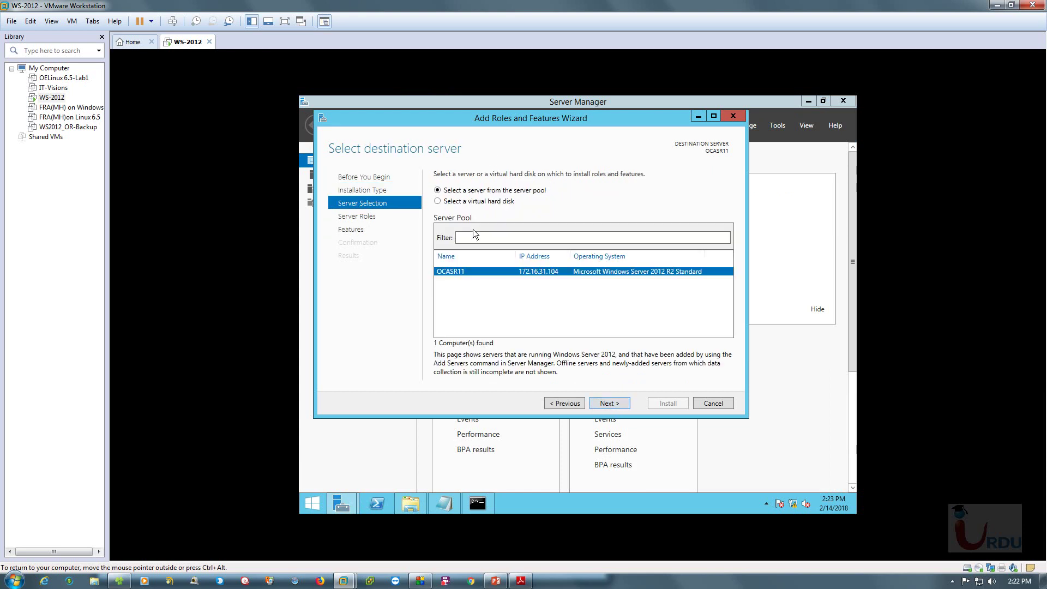
{"action": "left_click", "coordinate": [607, 402]}
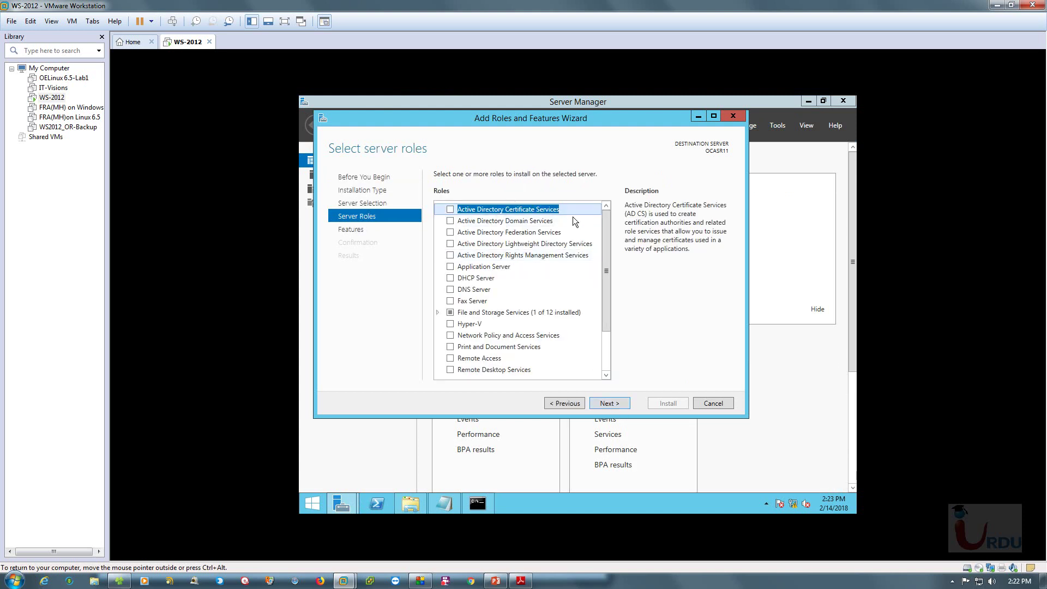
{"action": "left_click", "coordinate": [614, 405]}
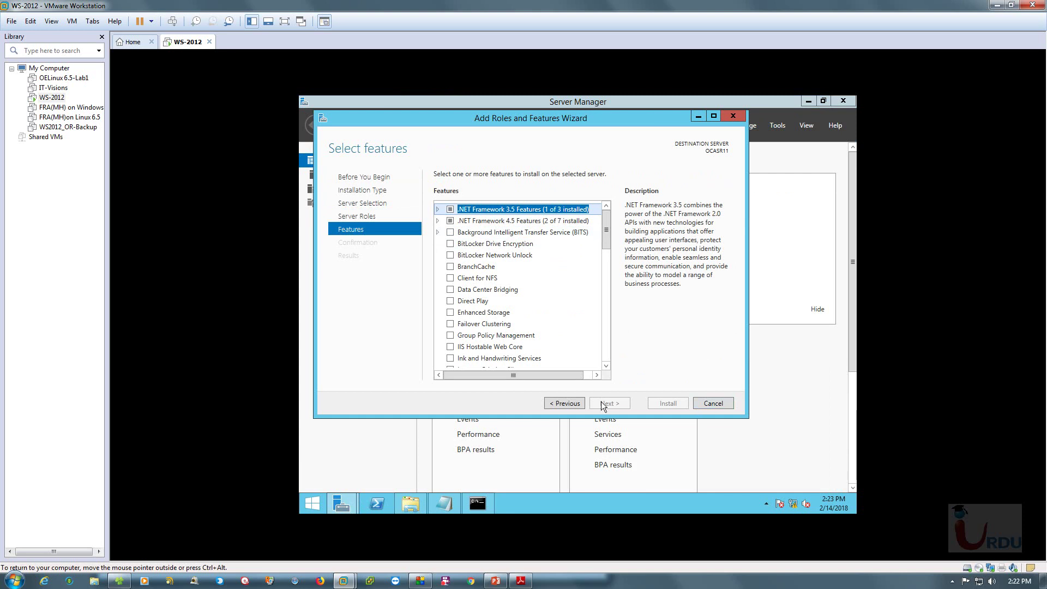
Cancel the Add Roles and Features wizard and close Server Manager and the sxs folder window
{"action": "left_click", "coordinate": [713, 403]}
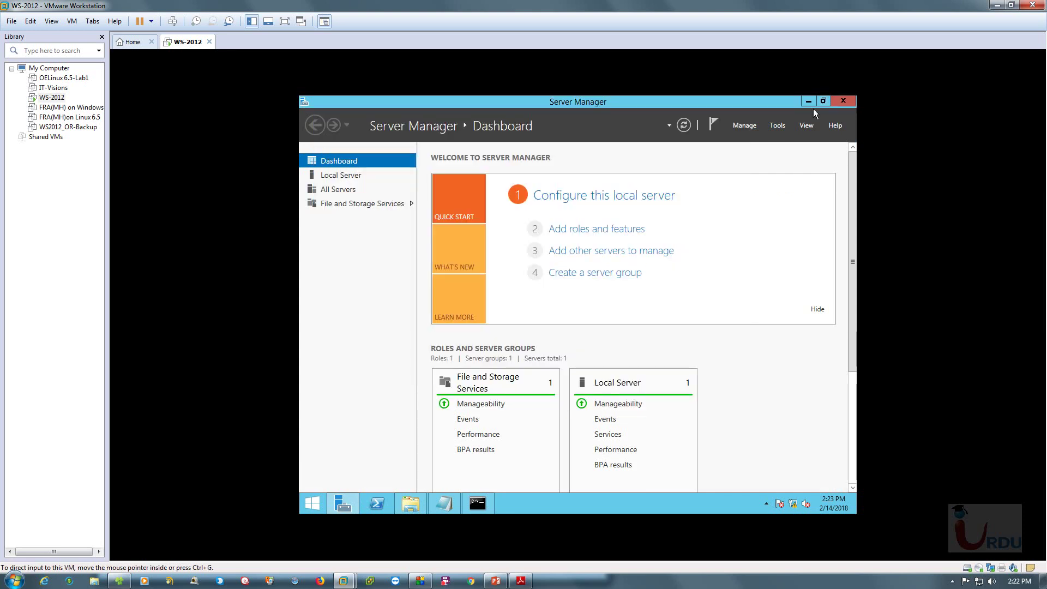
{"action": "left_click", "coordinate": [842, 101]}
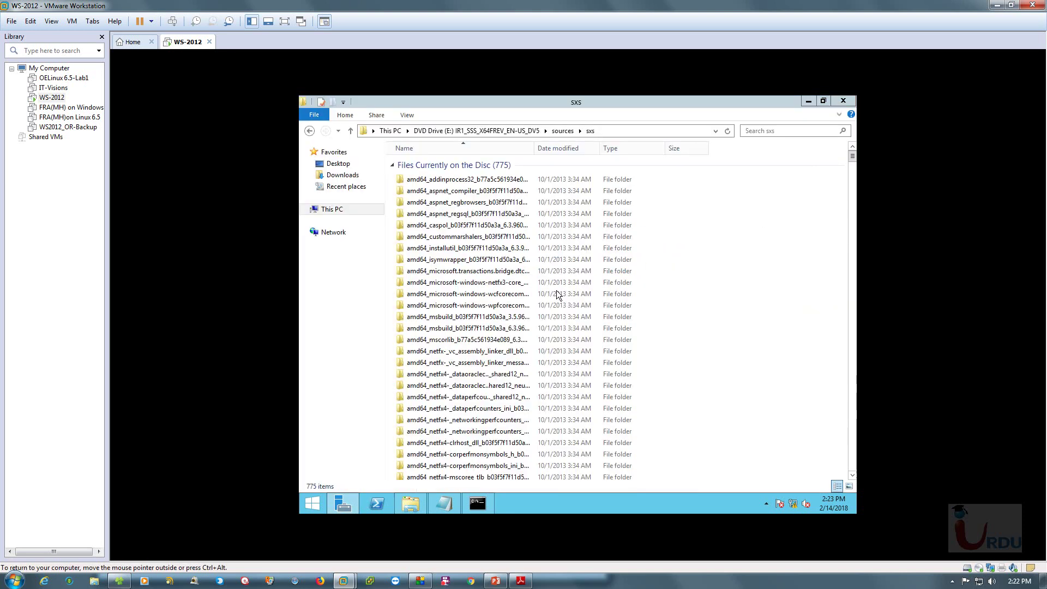
{"action": "left_click", "coordinate": [841, 101]}
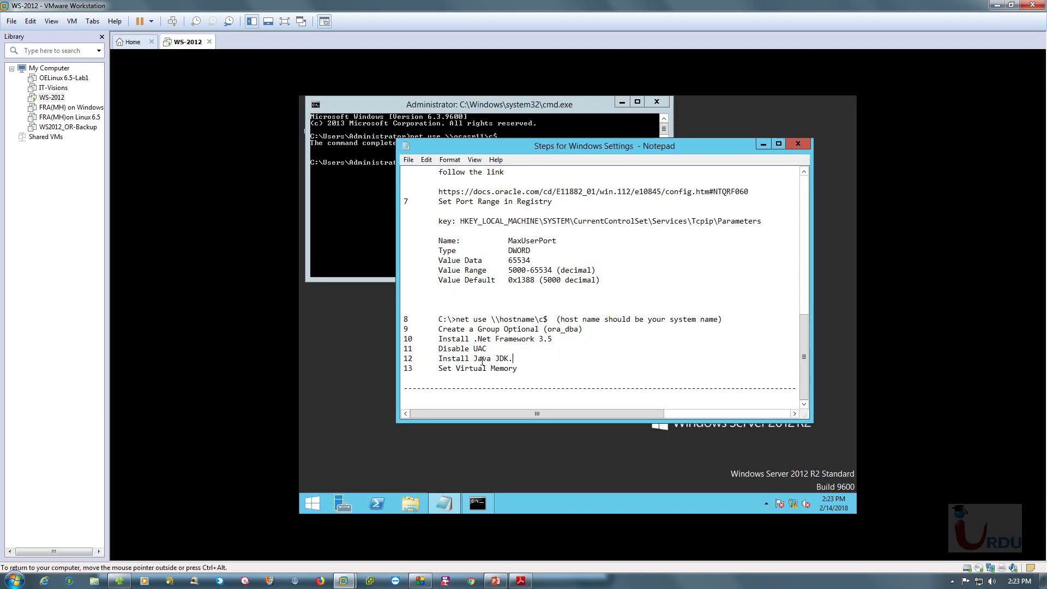
Check the Disable UAC item in the notes, then show all Control Panel items as small icons in a maximized window
{"action": "left_click_drag", "start_coordinate": [437, 349], "coordinate": [489, 348]}
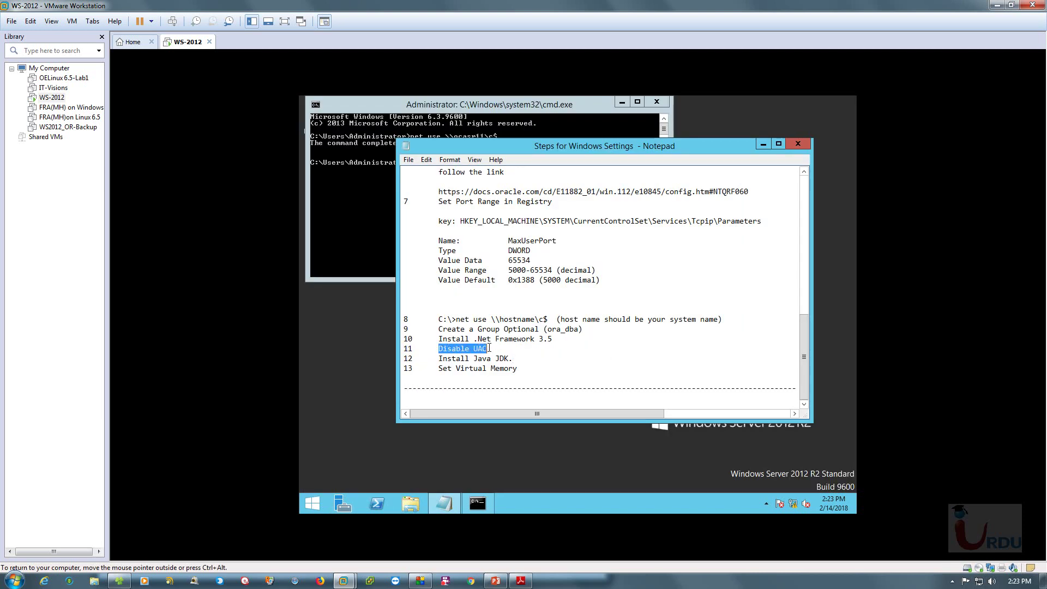
{"action": "left_click", "coordinate": [540, 350]}
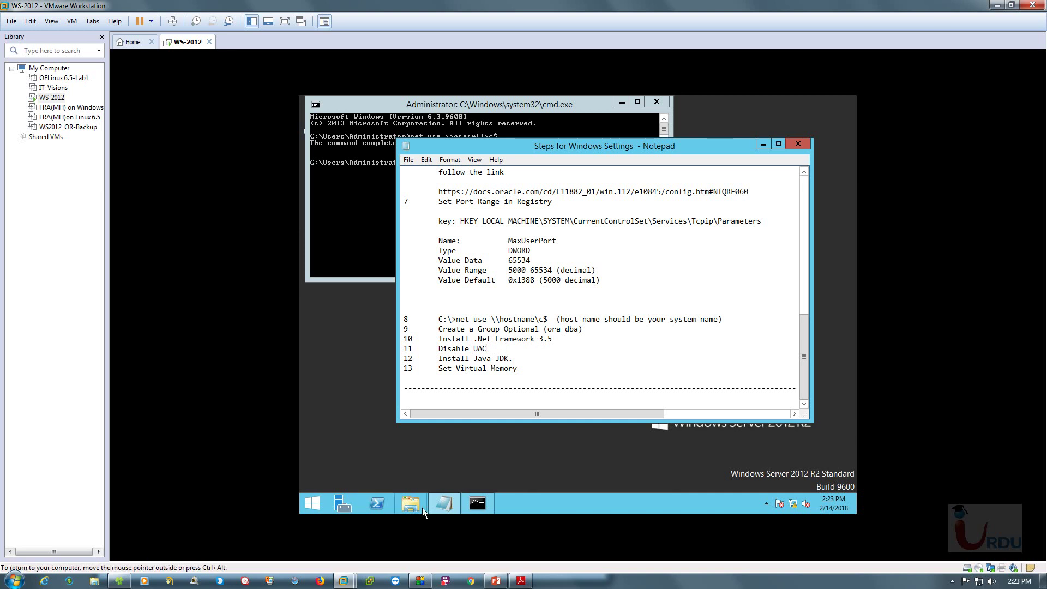
{"action": "right_click", "coordinate": [792, 504]}
{"action": "left_click", "coordinate": [411, 462]}
{"action": "left_click", "coordinate": [311, 503]}
{"action": "left_click", "coordinate": [402, 364]}
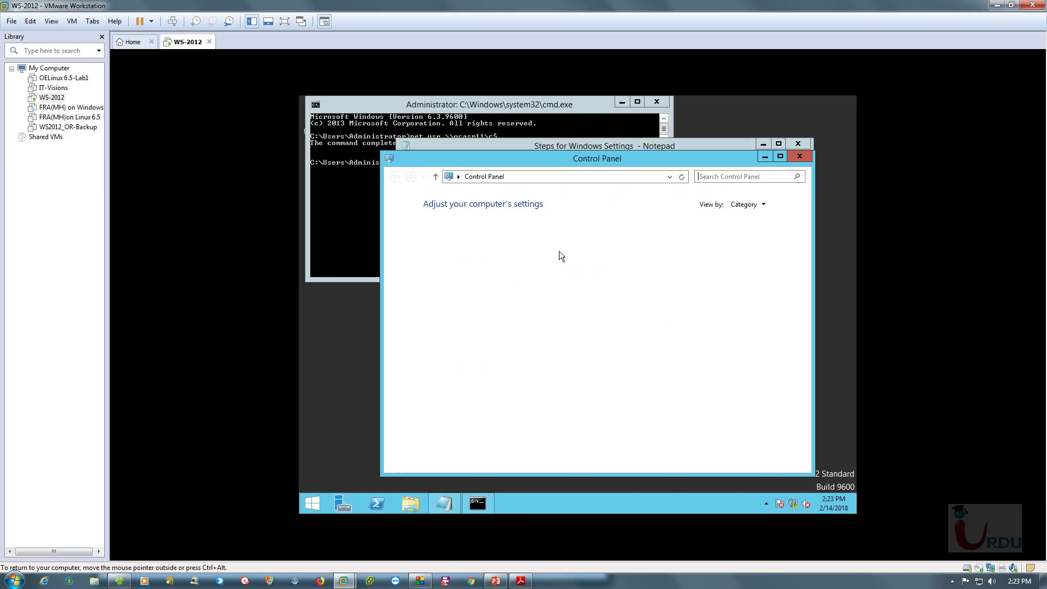
{"action": "left_click", "coordinate": [748, 204]}
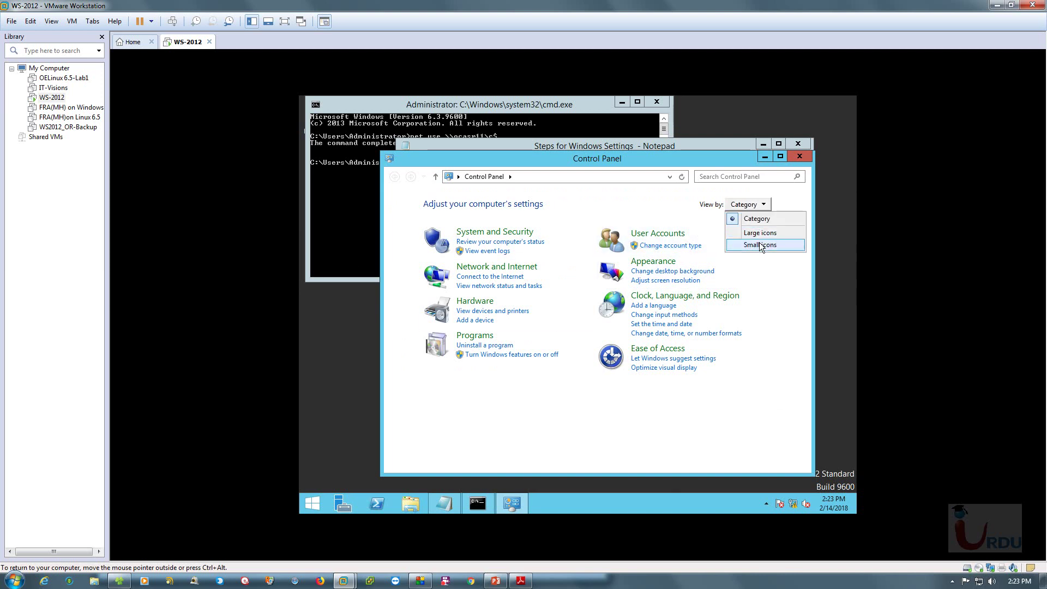
{"action": "left_click", "coordinate": [760, 243]}
{"action": "left_click", "coordinate": [780, 157]}
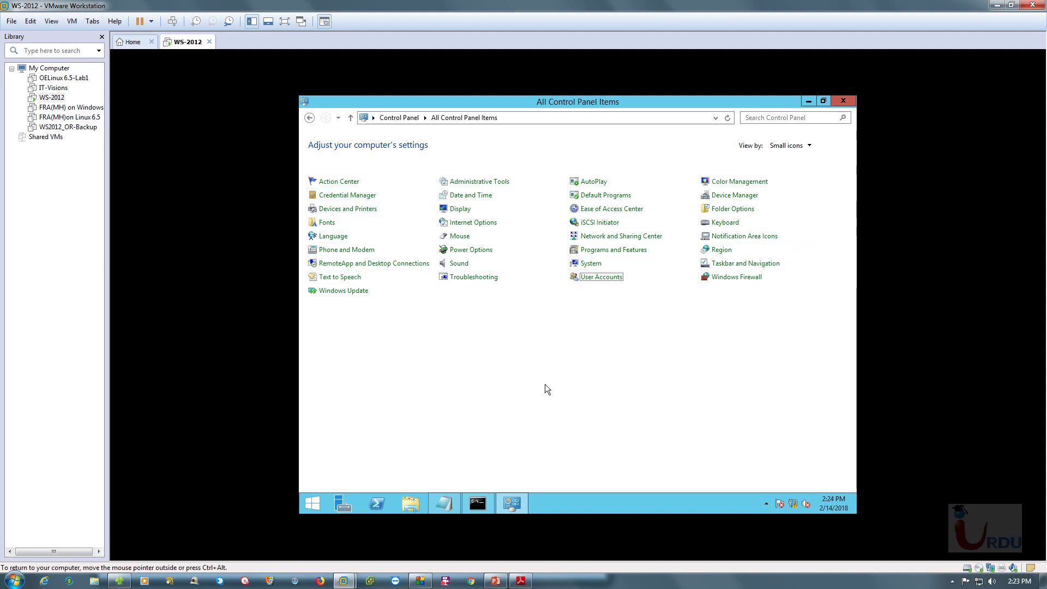
Set User Account Control to Never notify in User Accounts and close the window
{"action": "left_click", "coordinate": [598, 278]}
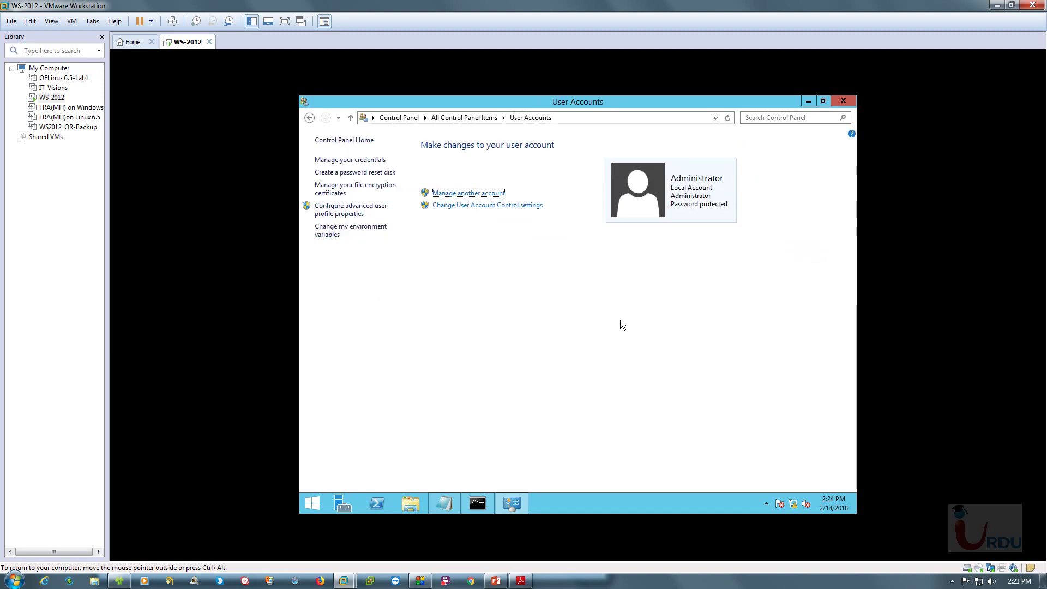
{"action": "left_click", "coordinate": [488, 205]}
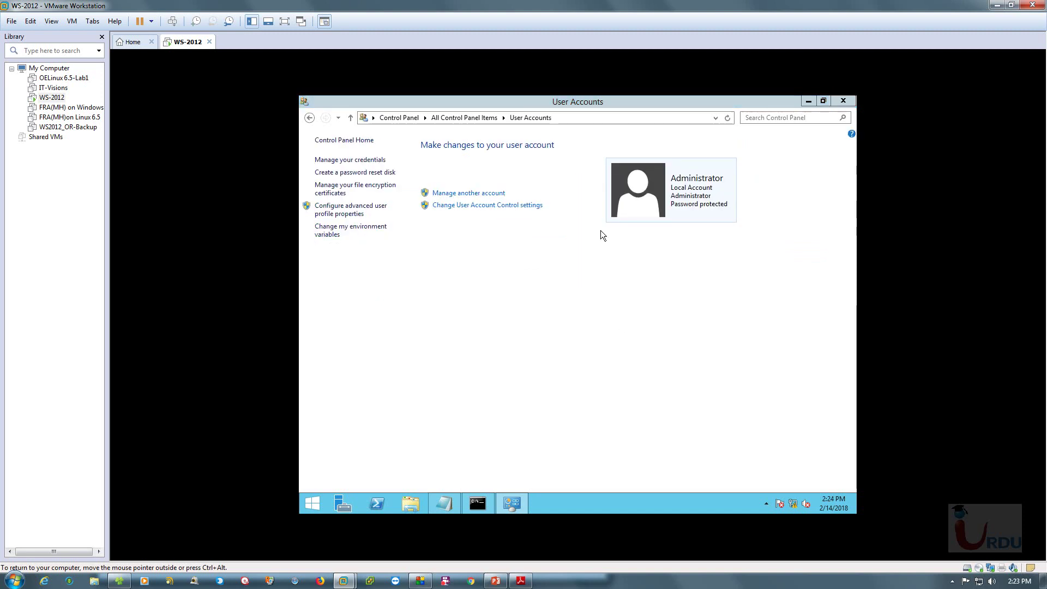
{"action": "left_click_drag", "start_coordinate": [451, 274], "coordinate": [451, 345]}
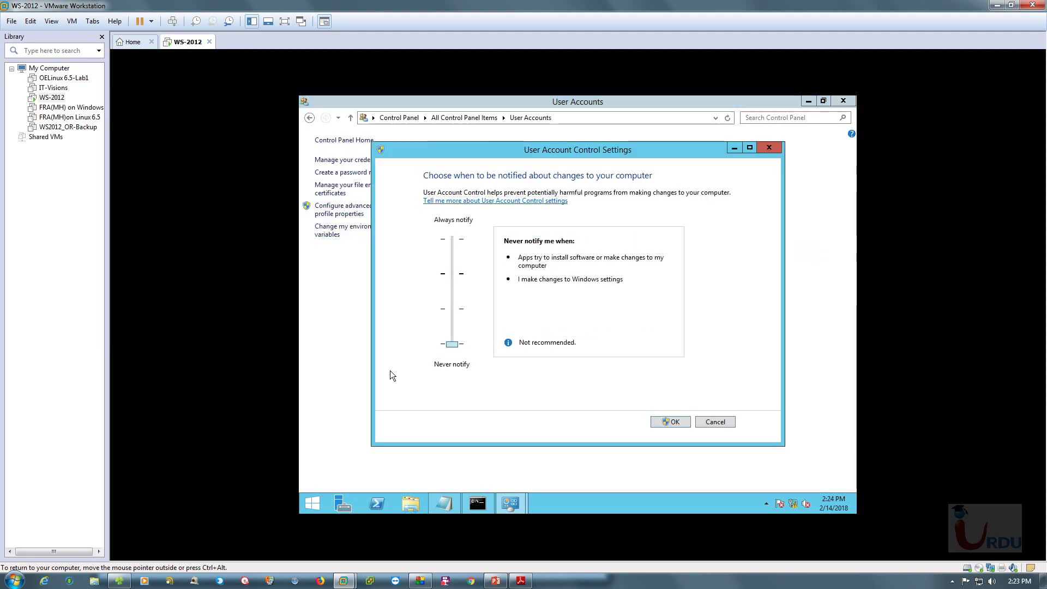
{"action": "left_click", "coordinate": [675, 423]}
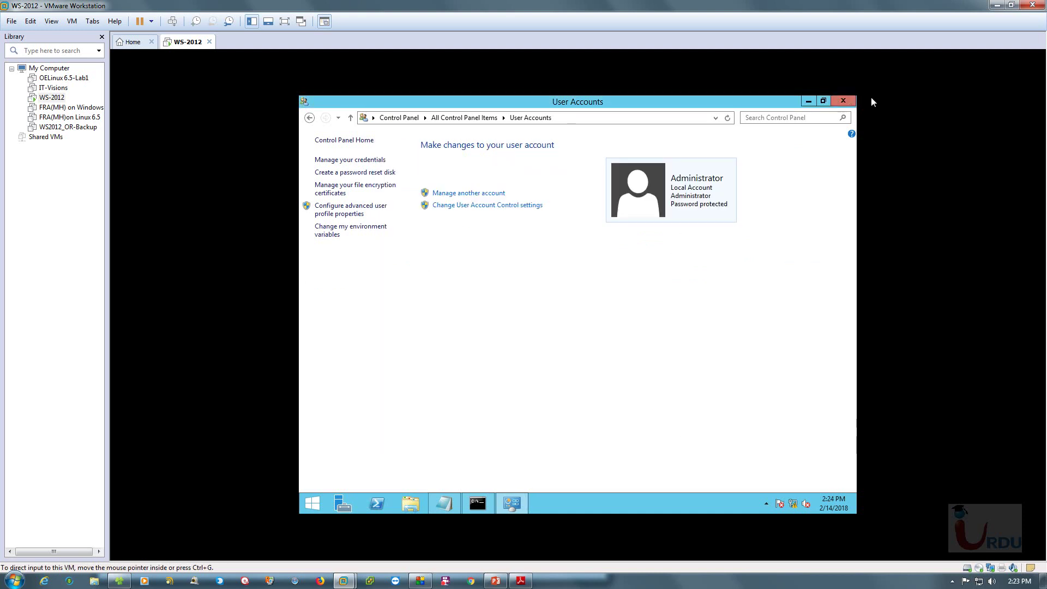
{"action": "left_click", "coordinate": [842, 100]}
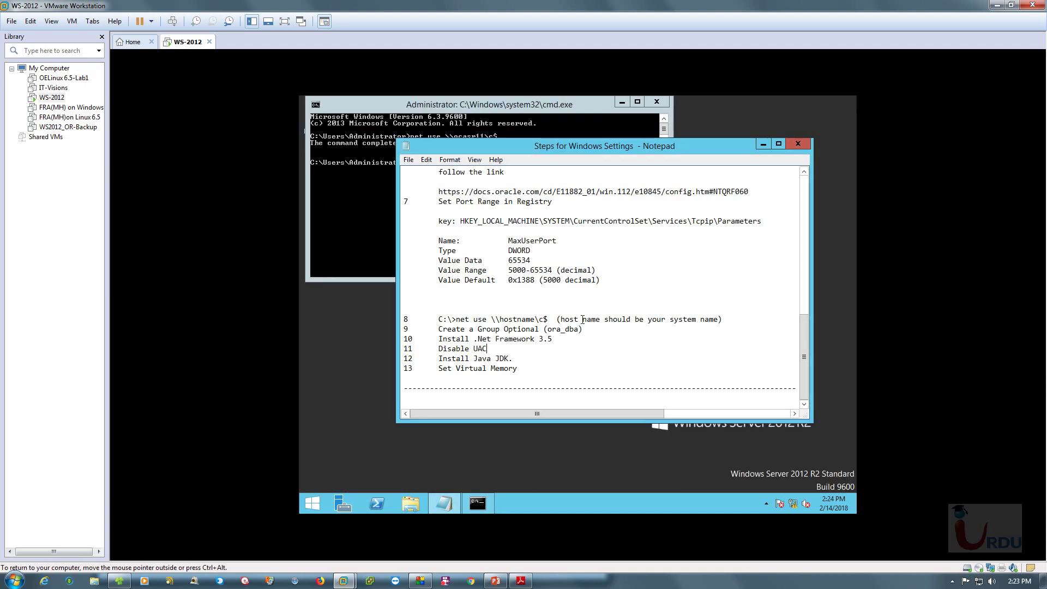
Check the Install Java JDK item in the notes and open the D:\Software folder, refreshing its listing
{"action": "left_click_drag", "start_coordinate": [440, 358], "coordinate": [518, 361]}
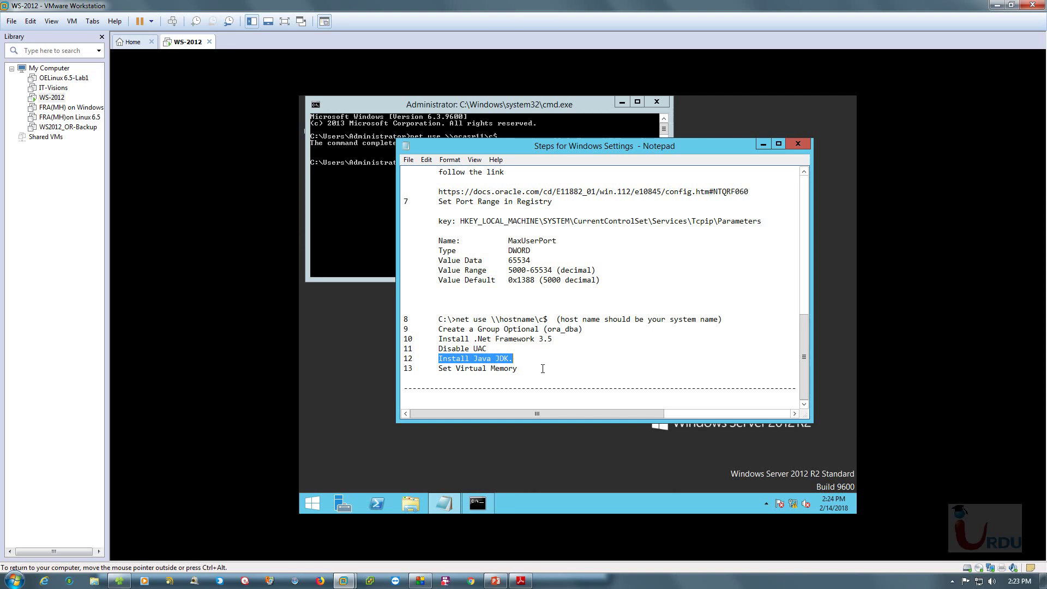
{"action": "left_click", "coordinate": [542, 369]}
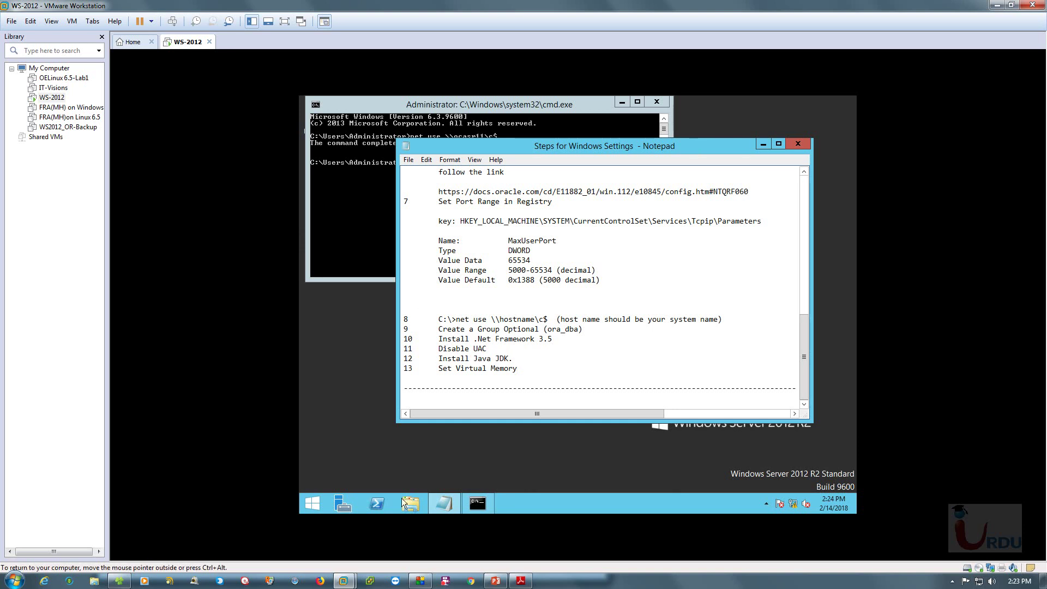
{"action": "left_click", "coordinate": [410, 502]}
{"action": "double_click", "coordinate": [603, 249]}
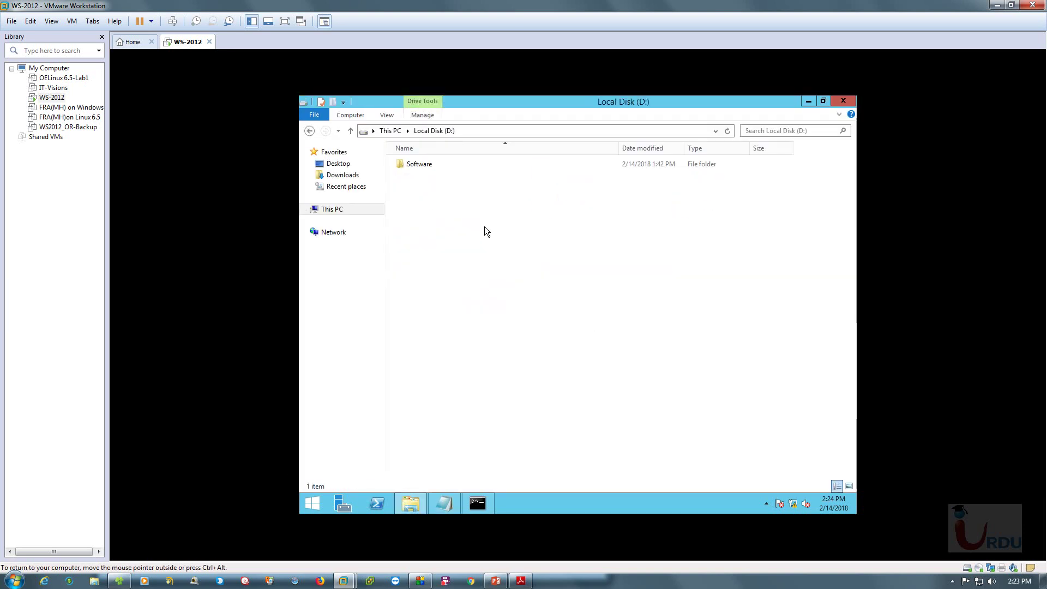
{"action": "left_click", "coordinate": [418, 163]}
{"action": "double_click", "coordinate": [419, 164]}
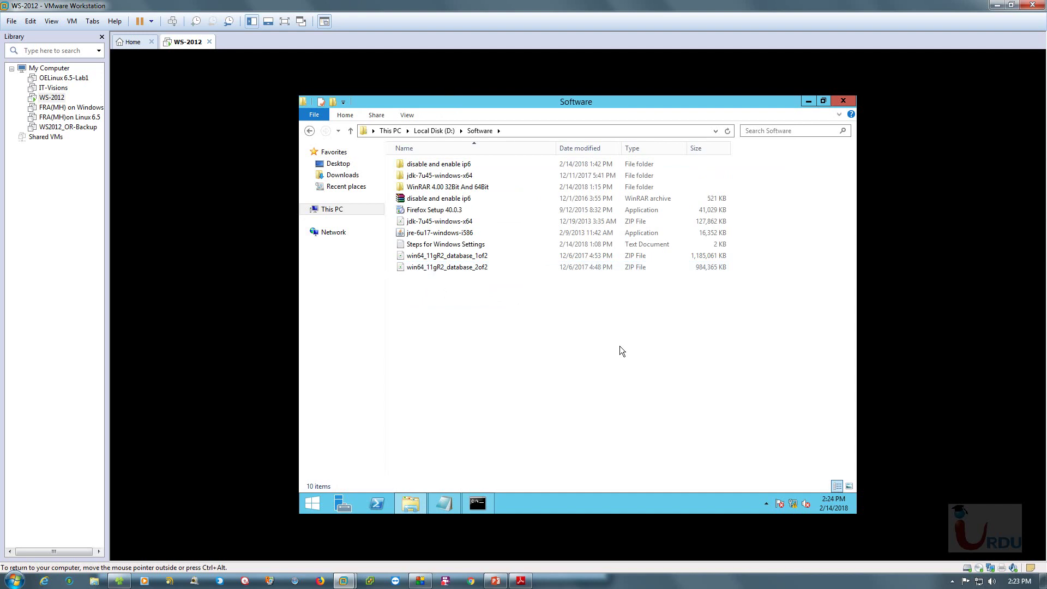
{"action": "right_click", "coordinate": [566, 337]}
{"action": "left_click", "coordinate": [643, 381]}
{"action": "right_click", "coordinate": [594, 345]}
{"action": "left_click", "coordinate": [623, 386]}
Install the JDK from the jdk-7u45-windows-x64 folder with the default features and path C:\Program Files\Java\jdk1.7.0_45\, and close the folder window
{"action": "left_click", "coordinate": [423, 175]}
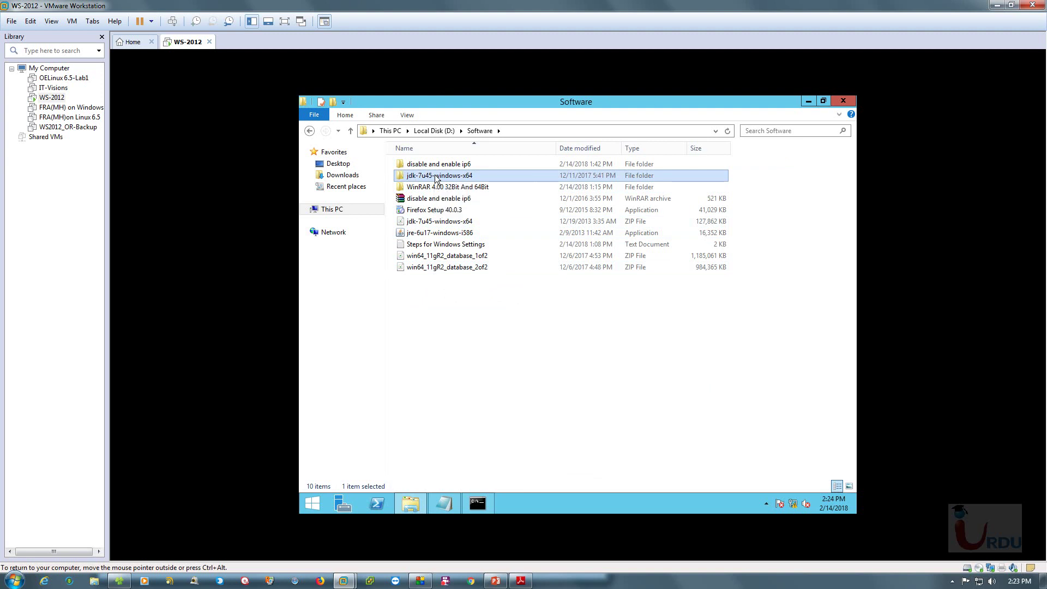
{"action": "double_click", "coordinate": [428, 176]}
{"action": "double_click", "coordinate": [425, 164]}
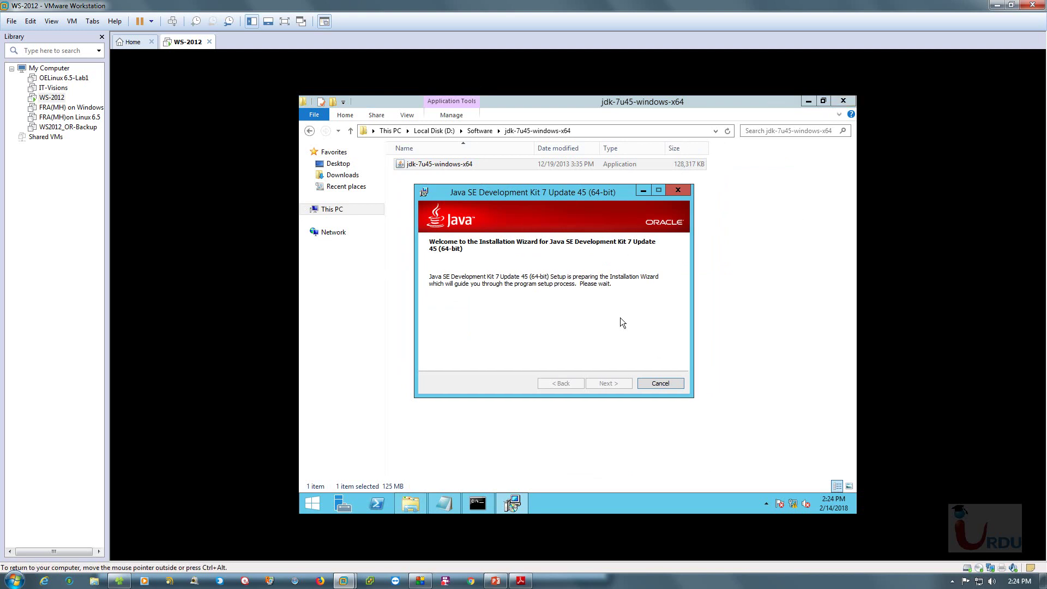
{"action": "left_click", "coordinate": [612, 381]}
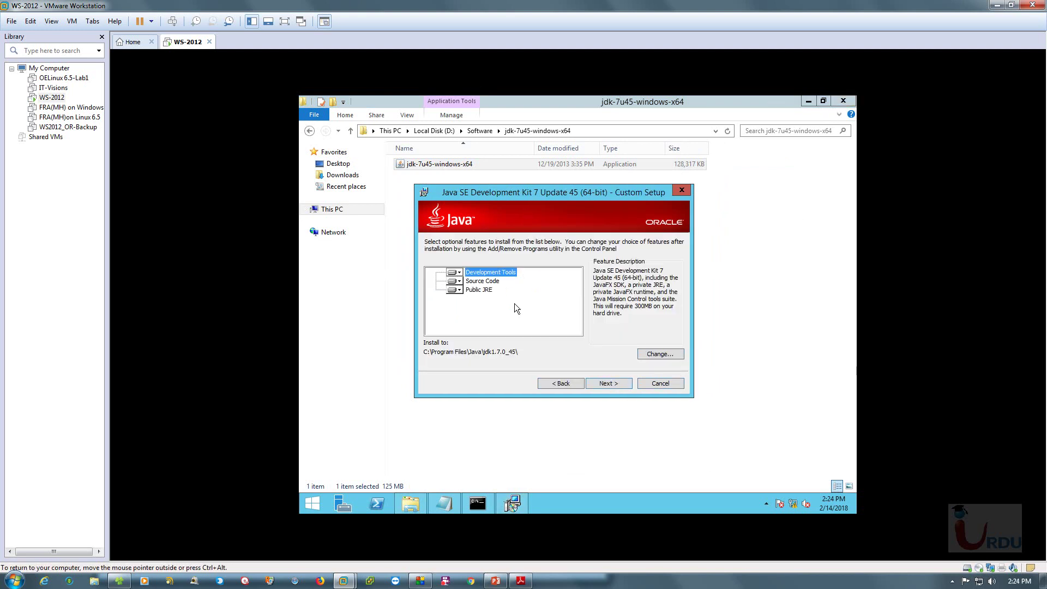
{"action": "left_click", "coordinate": [614, 384]}
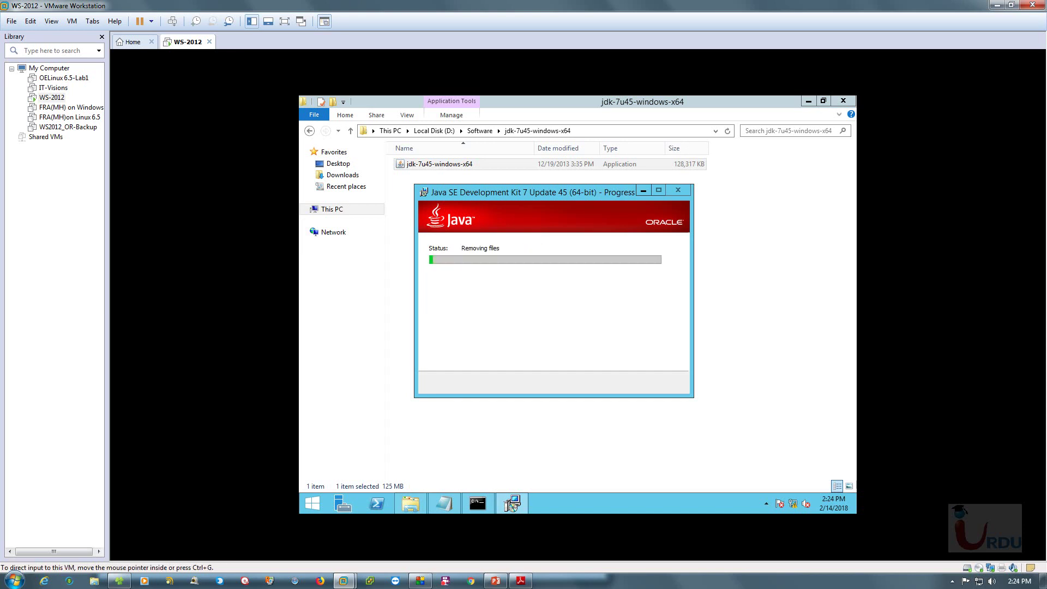
{"action": "left_click", "coordinate": [841, 100]}
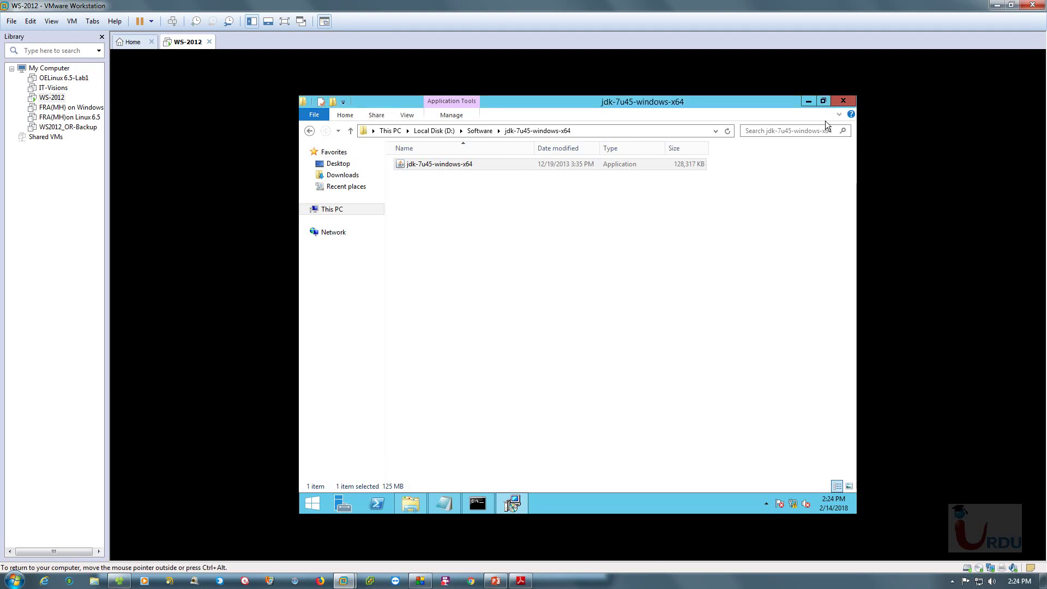
Move the JDK progress window aside and start the Java Runtime Environment setup
{"action": "left_click_drag", "start_coordinate": [525, 192], "coordinate": [646, 177]}
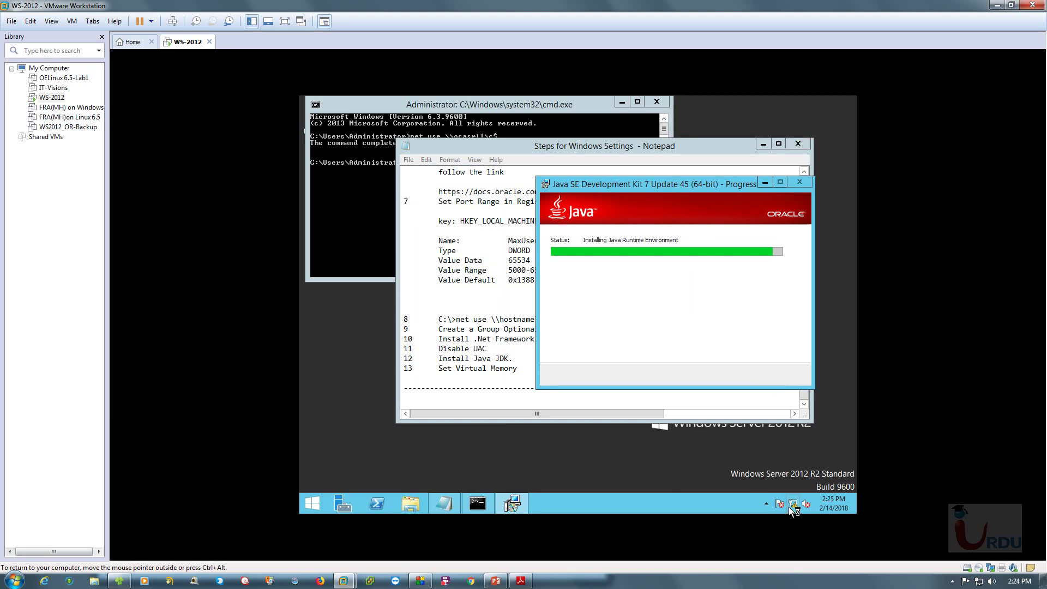
{"action": "left_click", "coordinate": [766, 504]}
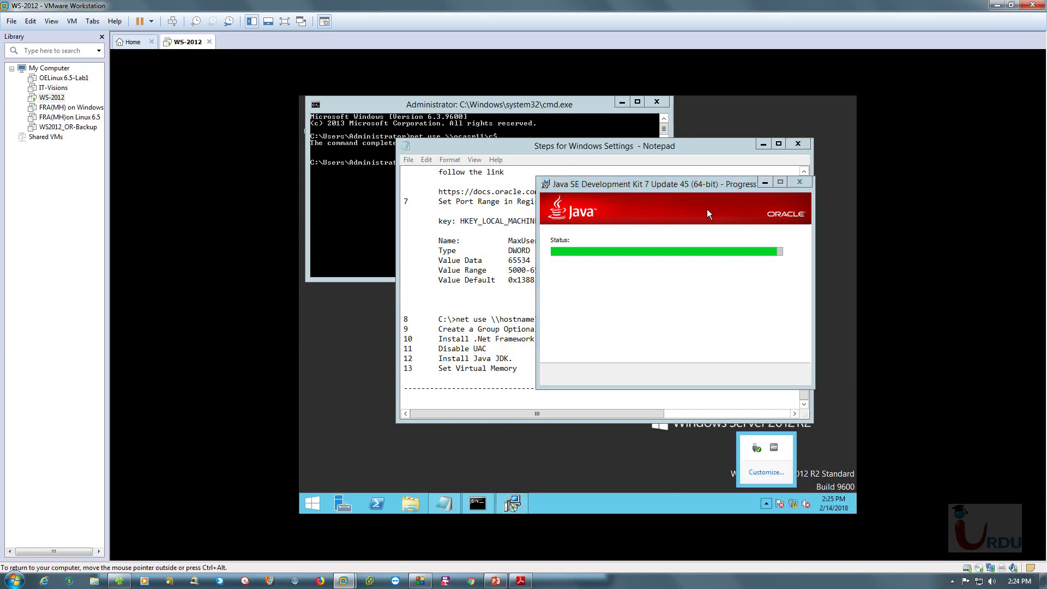
{"action": "left_click_drag", "start_coordinate": [674, 186], "coordinate": [544, 194]}
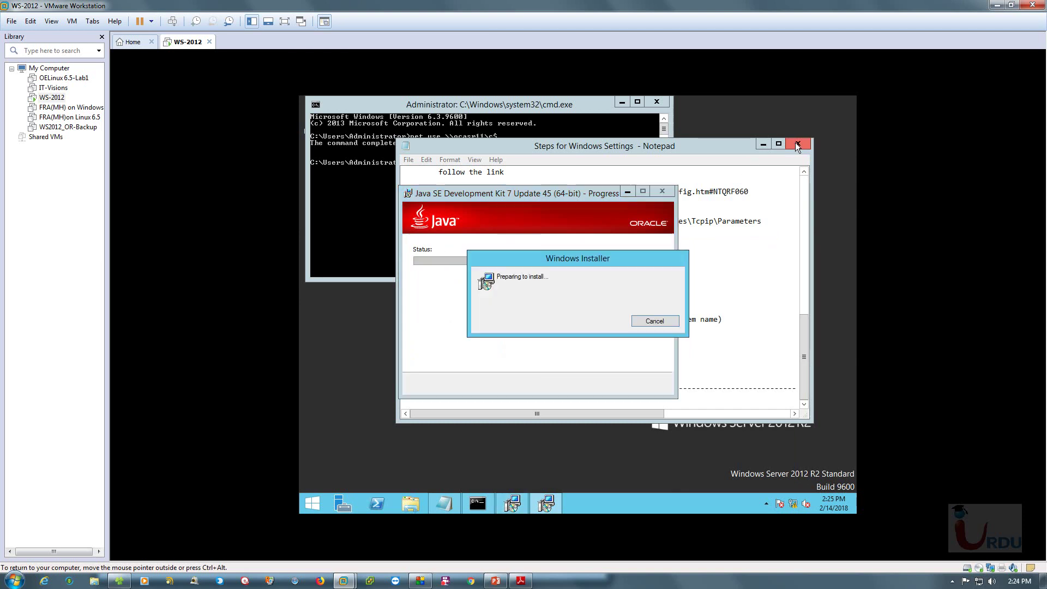
{"action": "left_click", "coordinate": [684, 386]}
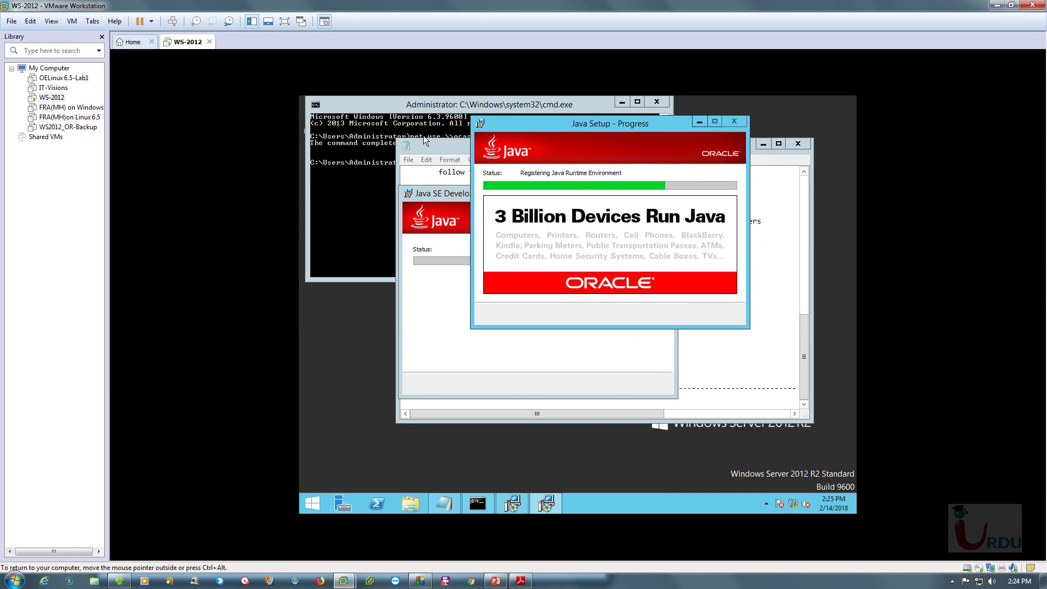
Close the Command Prompt window and bring the settings notes to the front
{"action": "left_click", "coordinate": [418, 109]}
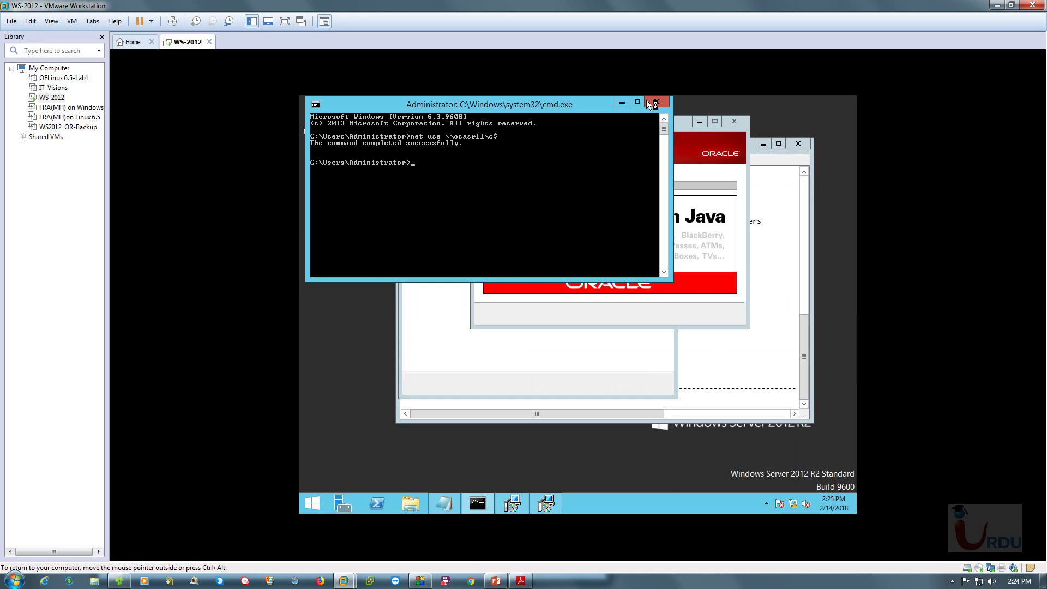
{"action": "left_click", "coordinate": [657, 101]}
{"action": "left_click", "coordinate": [603, 227]}
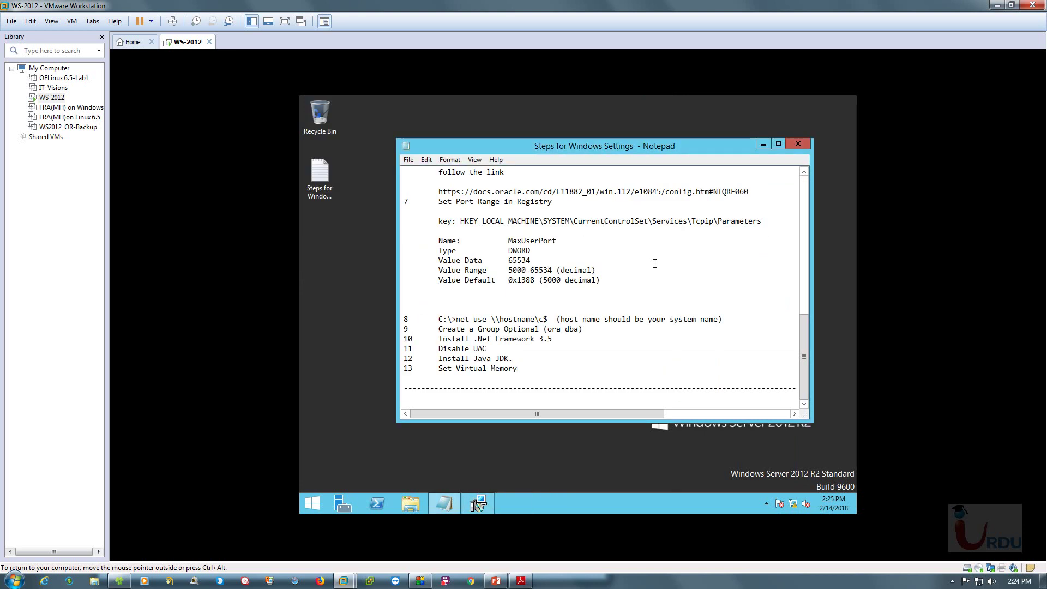
Review the earlier items in the notes, minimize them and close the finished JDK installer
{"action": "scroll", "coordinate": [611, 243], "scroll_direction": "up", "scroll_amount": 6}
{"action": "scroll", "coordinate": [611, 243], "scroll_direction": "up", "scroll_amount": 5}
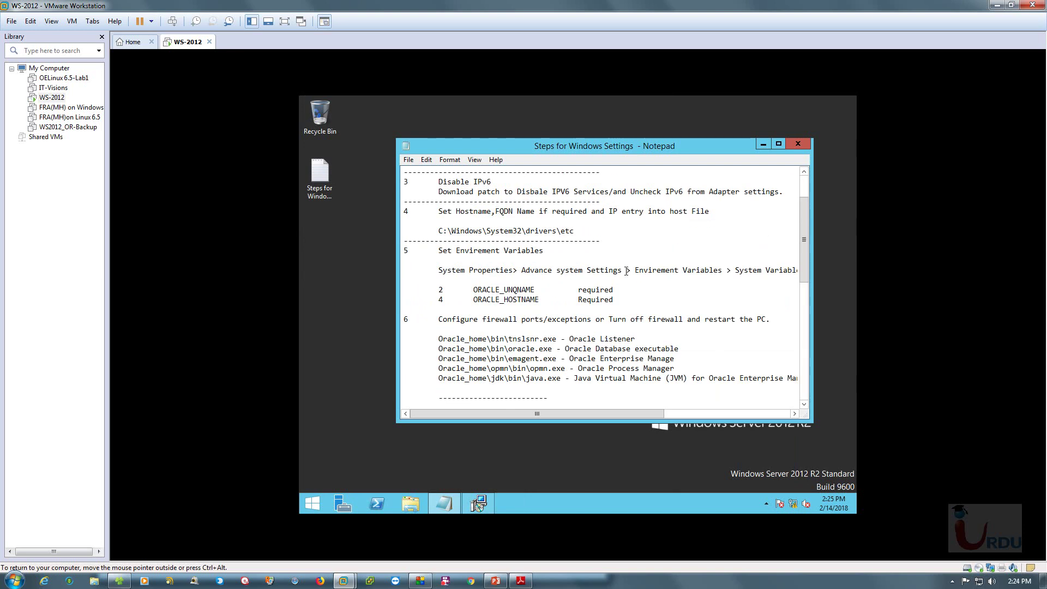
{"action": "scroll", "coordinate": [588, 243], "scroll_direction": "up", "scroll_amount": 2}
{"action": "scroll", "coordinate": [588, 243], "scroll_direction": "down", "scroll_amount": 13}
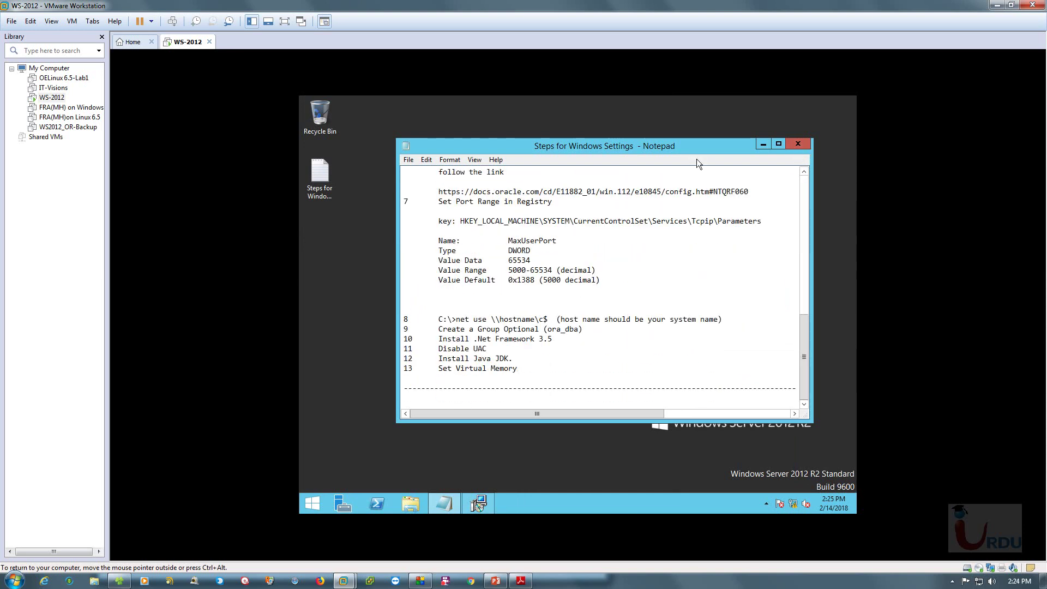
{"action": "left_click", "coordinate": [761, 144]}
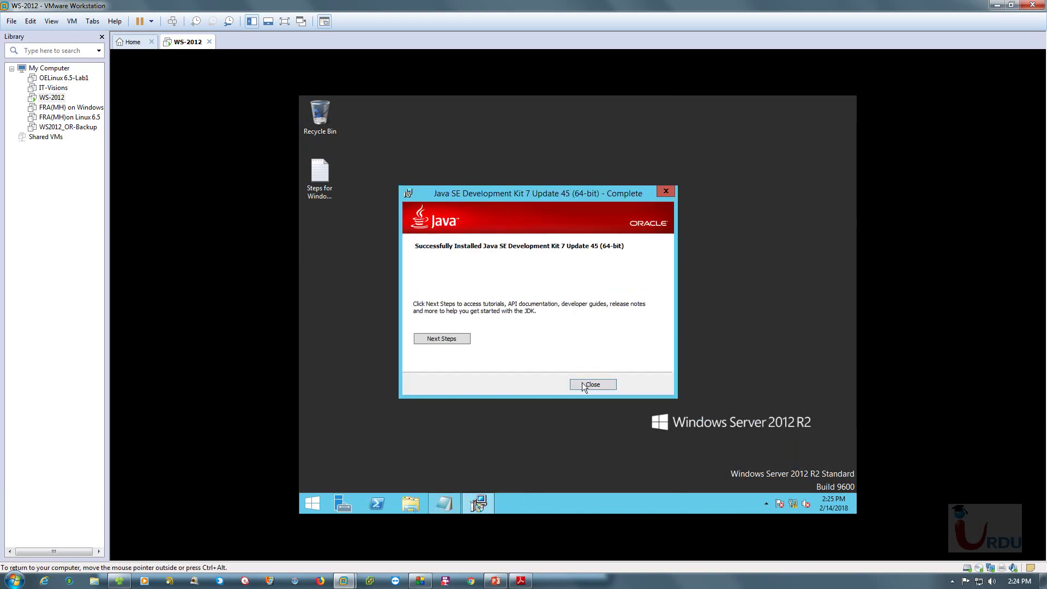
{"action": "left_click", "coordinate": [593, 381]}
Bring back the notes, check the Set Virtual Memory item, and enlarge and reposition the Notepad window
{"action": "left_click", "coordinate": [445, 503]}
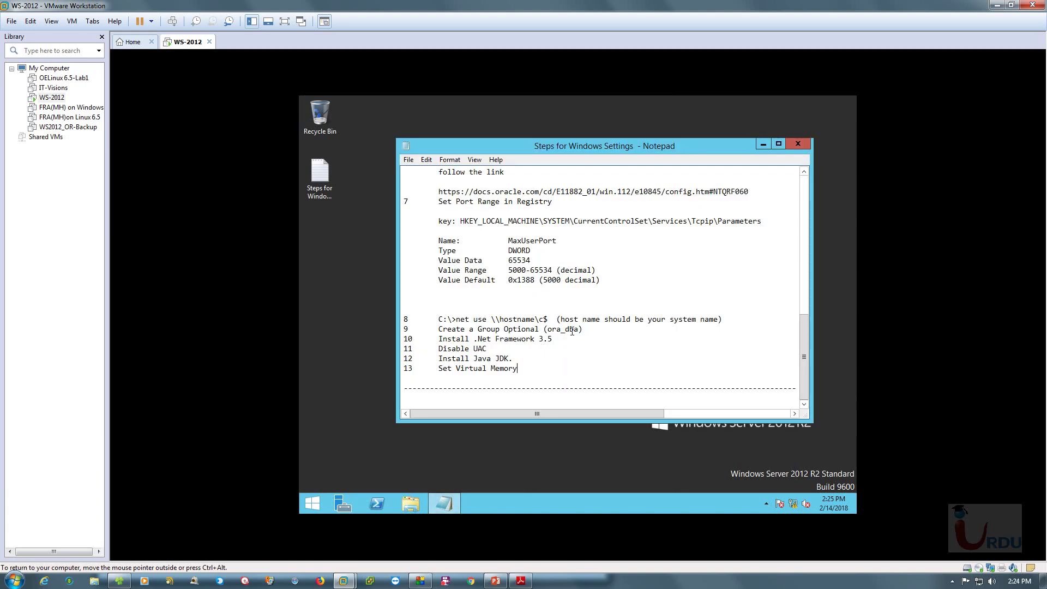
{"action": "left_click_drag", "start_coordinate": [434, 376], "coordinate": [437, 369]}
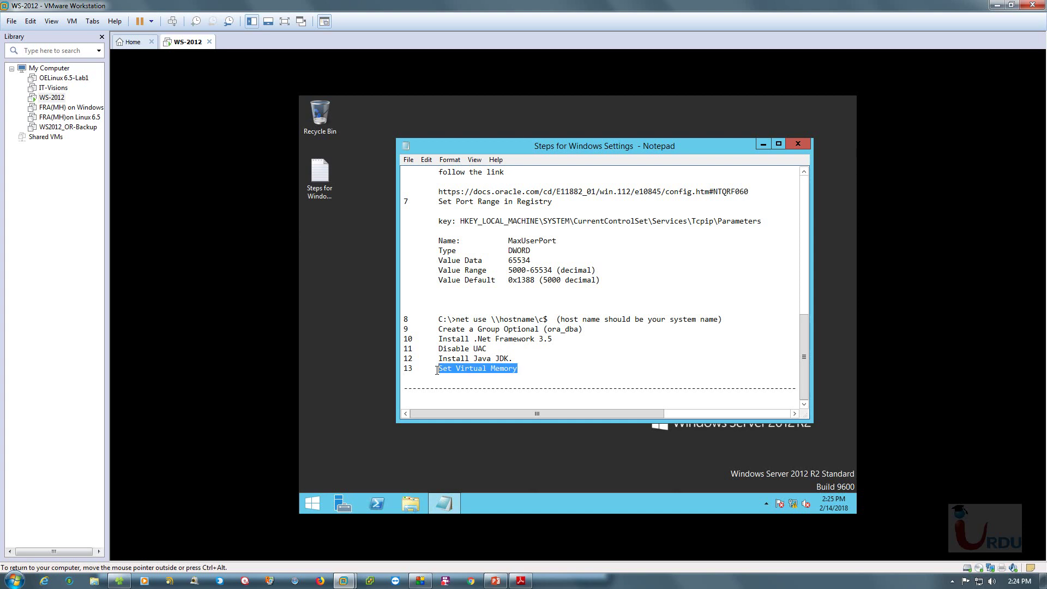
{"action": "left_click", "coordinate": [601, 368]}
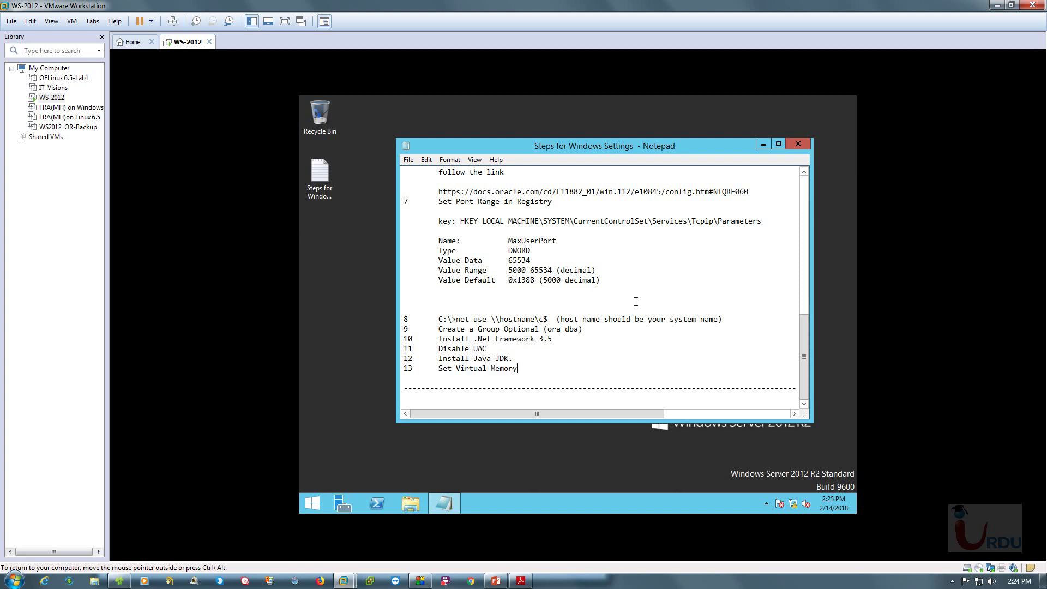
{"action": "left_click_drag", "start_coordinate": [618, 149], "coordinate": [566, 116]}
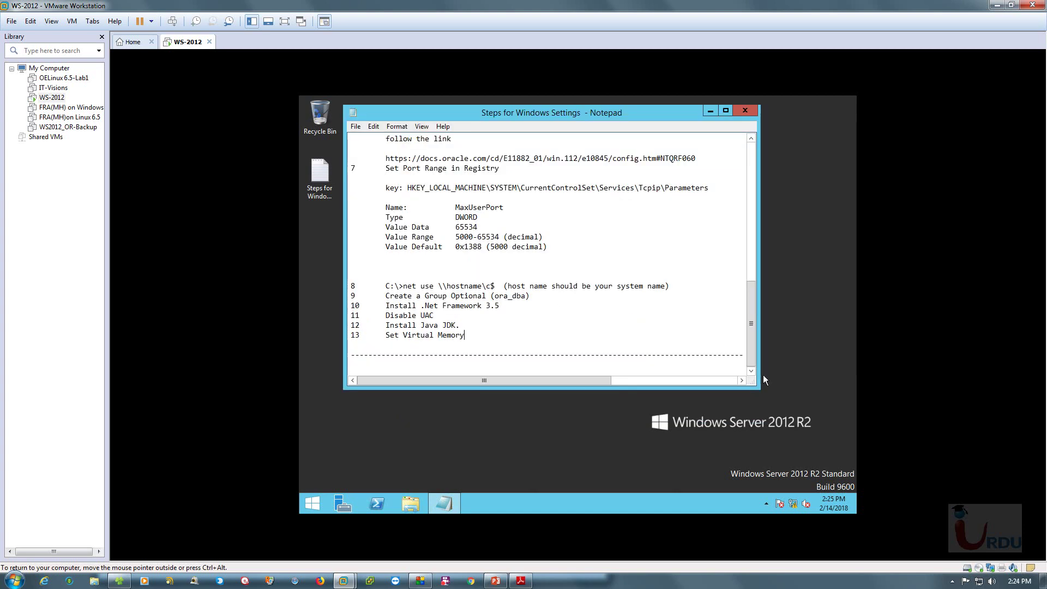
{"action": "left_click_drag", "start_coordinate": [756, 385], "coordinate": [820, 439]}
{"action": "left_click_drag", "start_coordinate": [545, 112], "coordinate": [559, 114]}
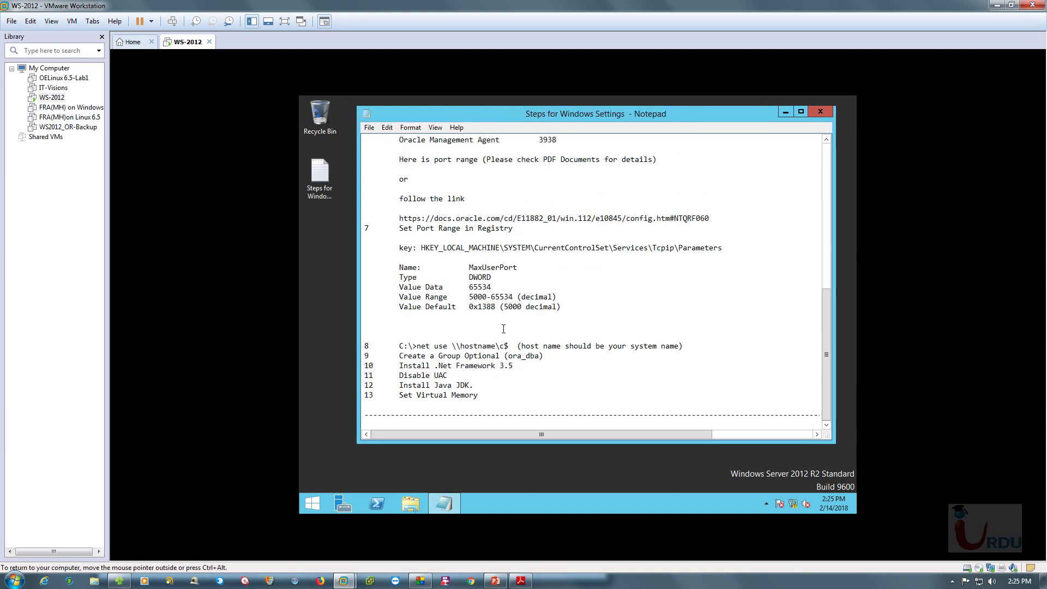
{"action": "left_click", "coordinate": [312, 503]}
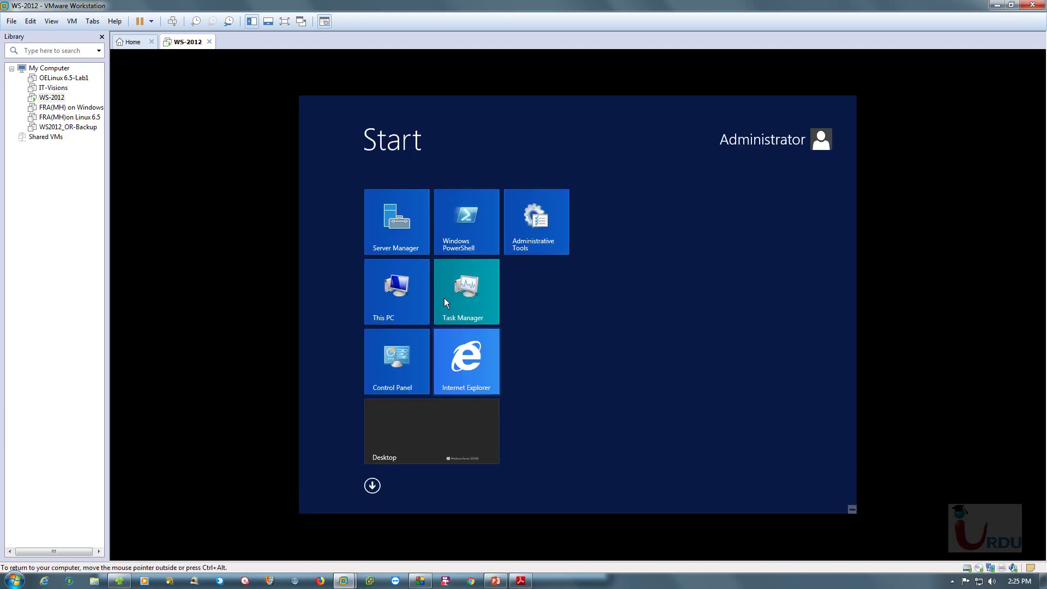
{"action": "right_click", "coordinate": [402, 267]}
{"action": "left_click", "coordinate": [436, 476]}
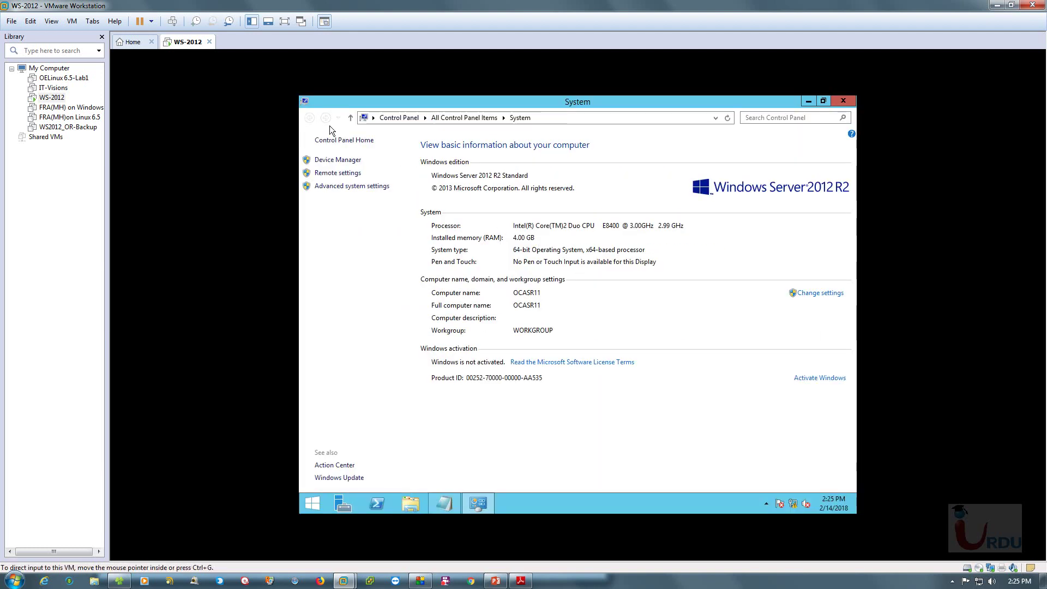
{"action": "left_click", "coordinate": [842, 100]}
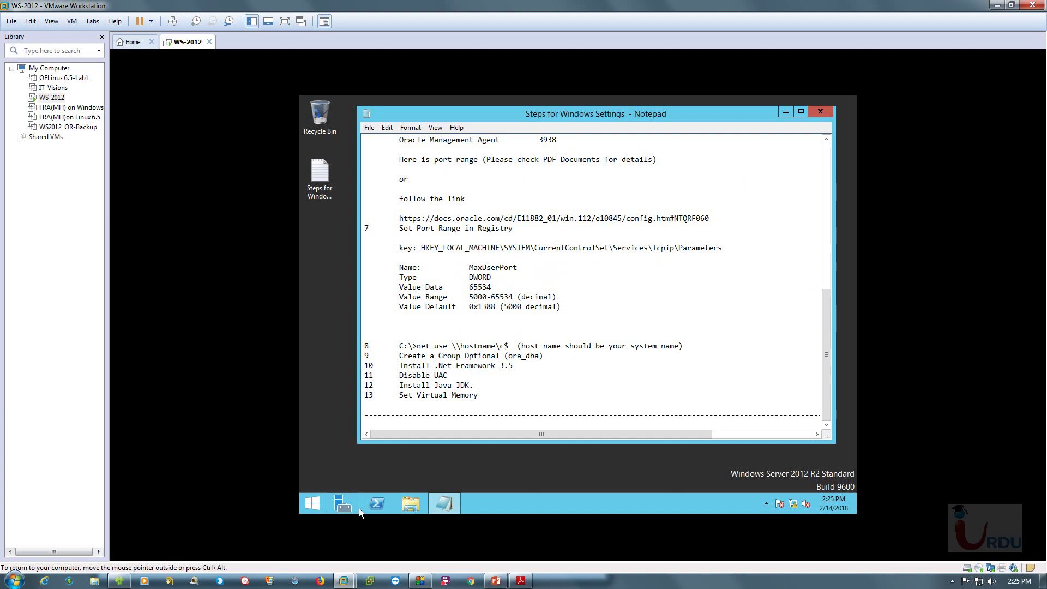
{"action": "left_click", "coordinate": [411, 501]}
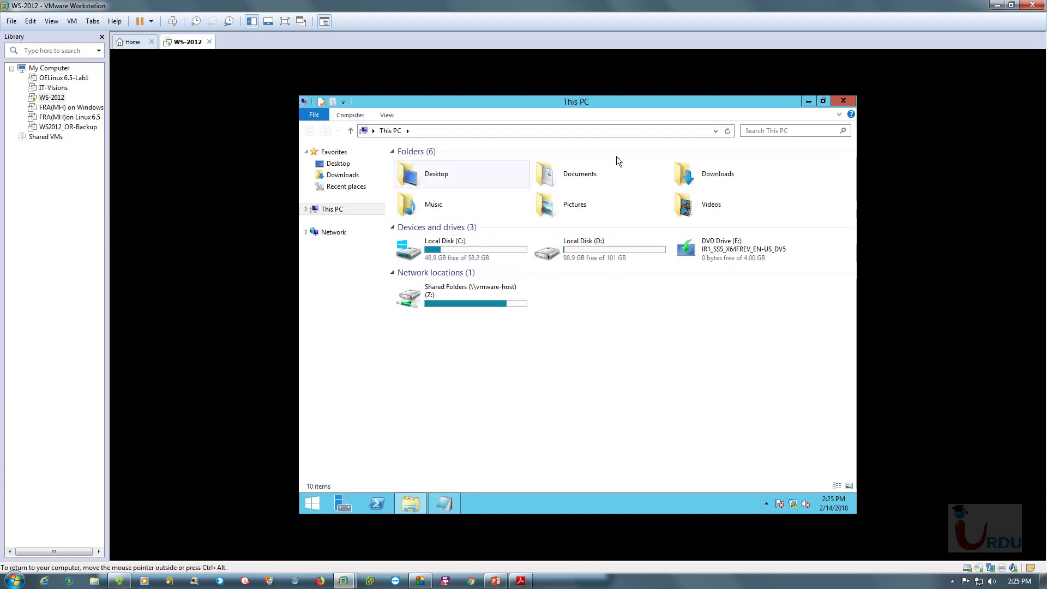
{"action": "left_click", "coordinate": [845, 101]}
Open the Virtual Memory settings through the advanced performance options in the system properties of This PC
{"action": "left_click", "coordinate": [308, 503]}
{"action": "right_click", "coordinate": [391, 296]}
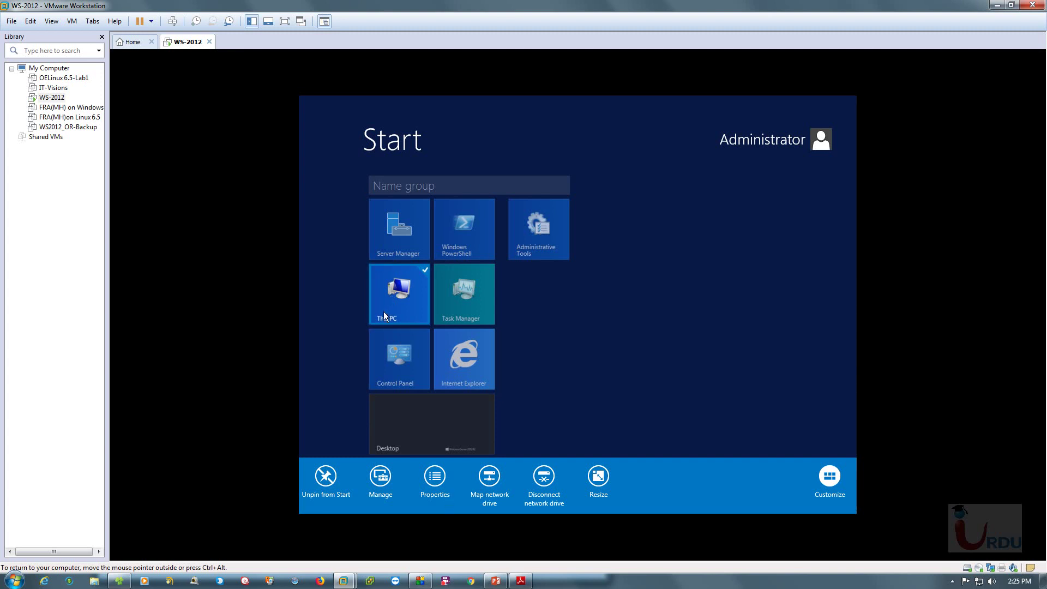
{"action": "left_click", "coordinate": [435, 480]}
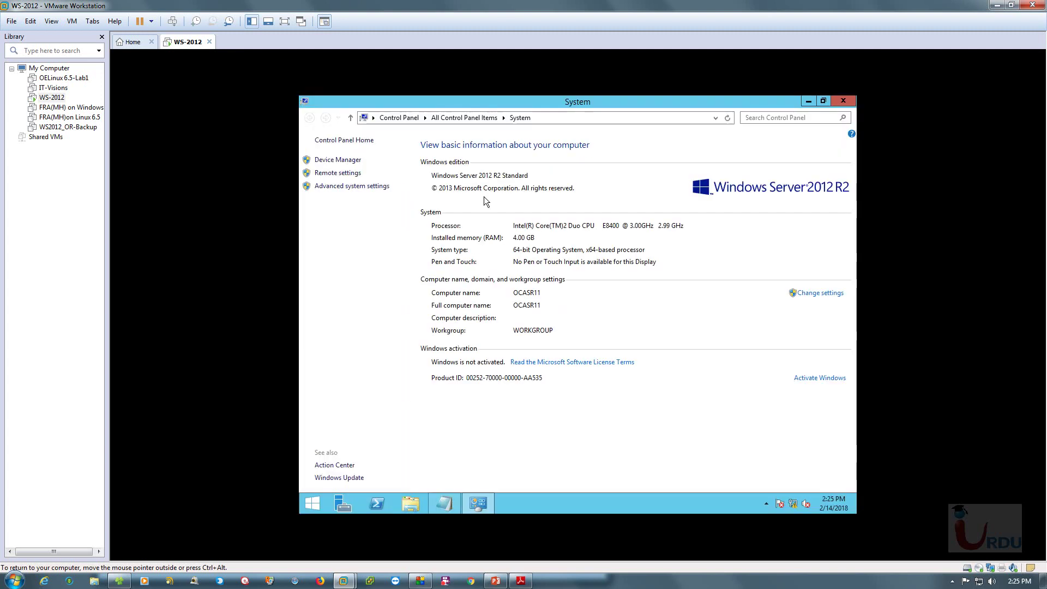
{"action": "left_click", "coordinate": [354, 186]}
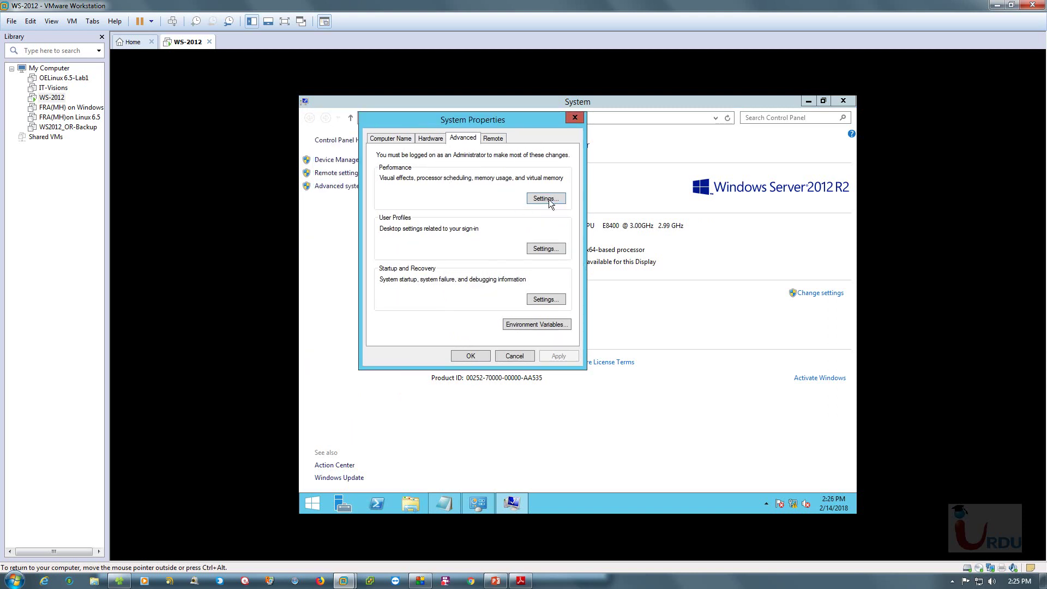
{"action": "left_click", "coordinate": [545, 199]}
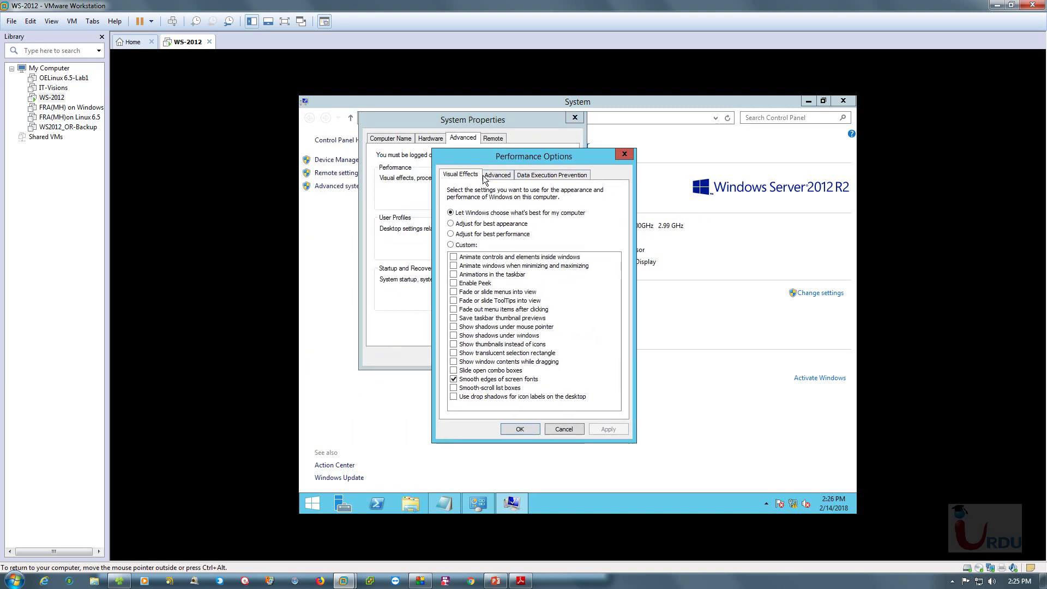
{"action": "left_click", "coordinate": [485, 177]}
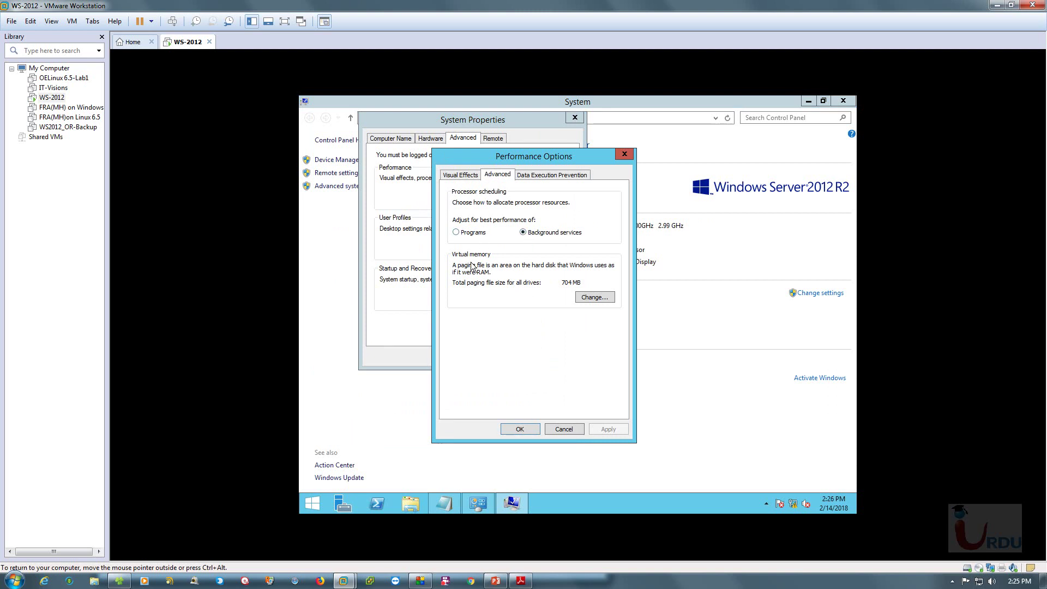
{"action": "left_click", "coordinate": [591, 297]}
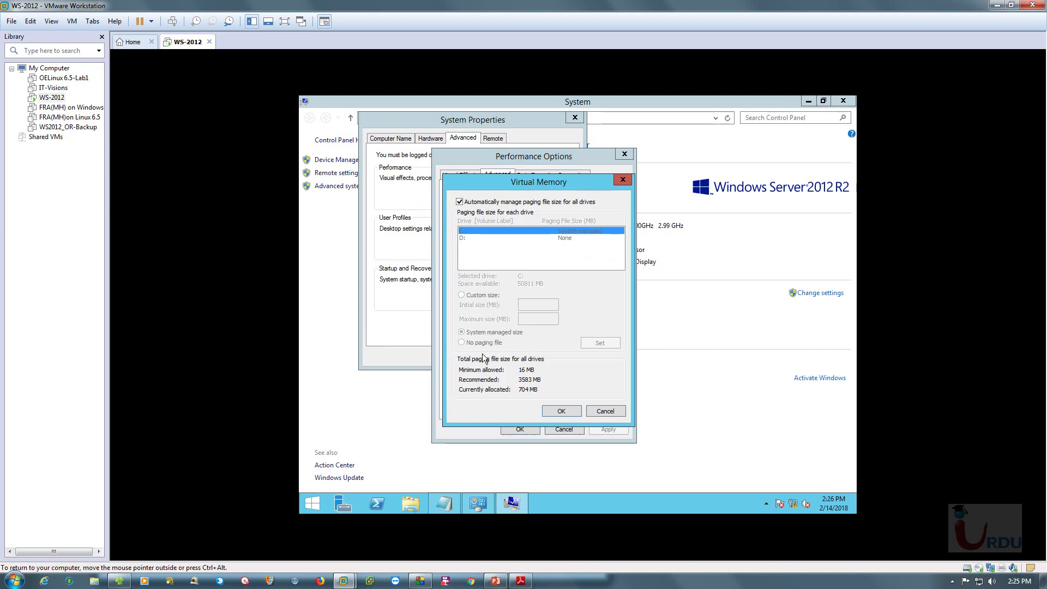
Turn off automatic paging file management and enter a custom size for drive C: of 8000 MB initial and 8500 MB maximum
{"action": "left_click", "coordinate": [460, 202]}
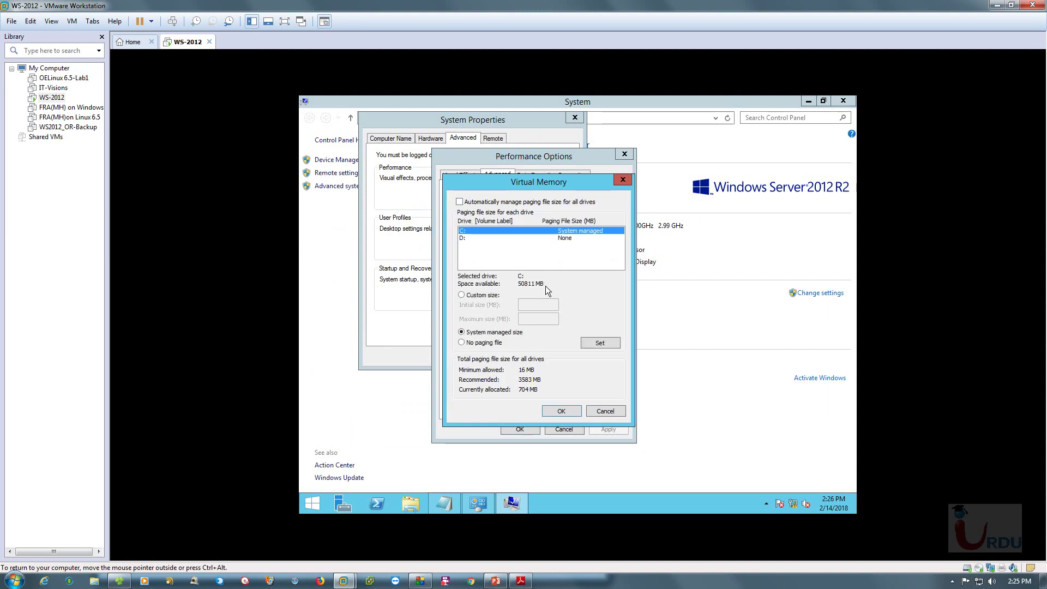
{"action": "left_click", "coordinate": [461, 295]}
{"action": "left_click", "coordinate": [521, 305]}
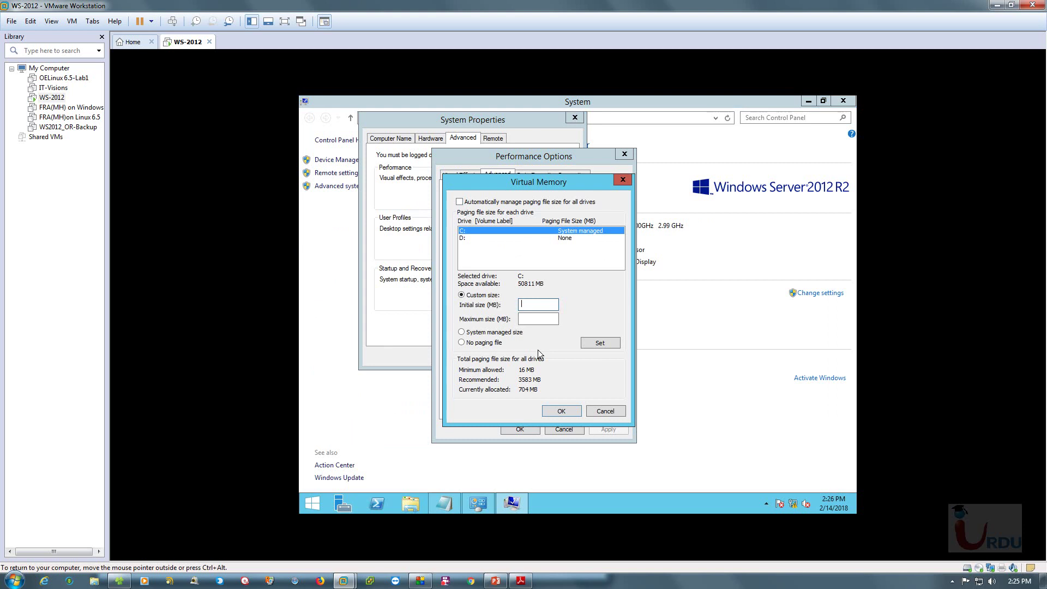
{"action": "type", "text": "8000"}
{"action": "left_click", "coordinate": [538, 318]}
{"action": "type", "text": "8500"}
Change the initial paging file size to 7000 MB and assign the custom size to drive C:
{"action": "double_click", "coordinate": [525, 303]}
{"action": "left_click_drag", "start_coordinate": [540, 304], "coordinate": [524, 304]}
{"action": "left_click_drag", "start_coordinate": [545, 184], "coordinate": [500, 178]}
{"action": "left_click_drag", "start_coordinate": [492, 313], "coordinate": [459, 310]}
{"action": "left_click", "coordinate": [499, 298]}
{"action": "double_click", "coordinate": [499, 298]}
{"action": "left_click", "coordinate": [499, 298]}
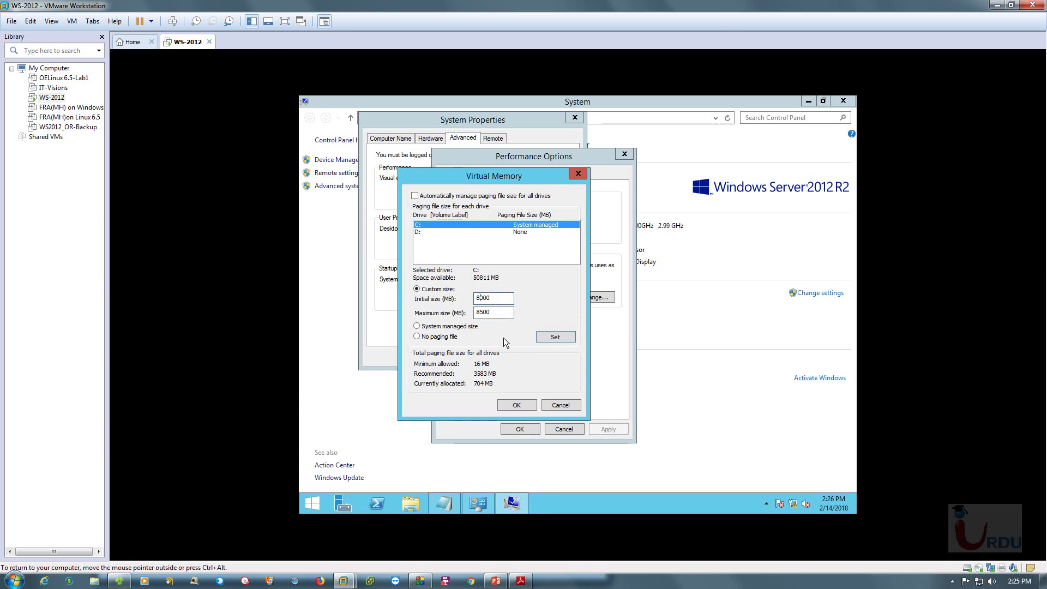
{"action": "key", "text": "BackSpace"}
{"action": "type", "text": "7"}
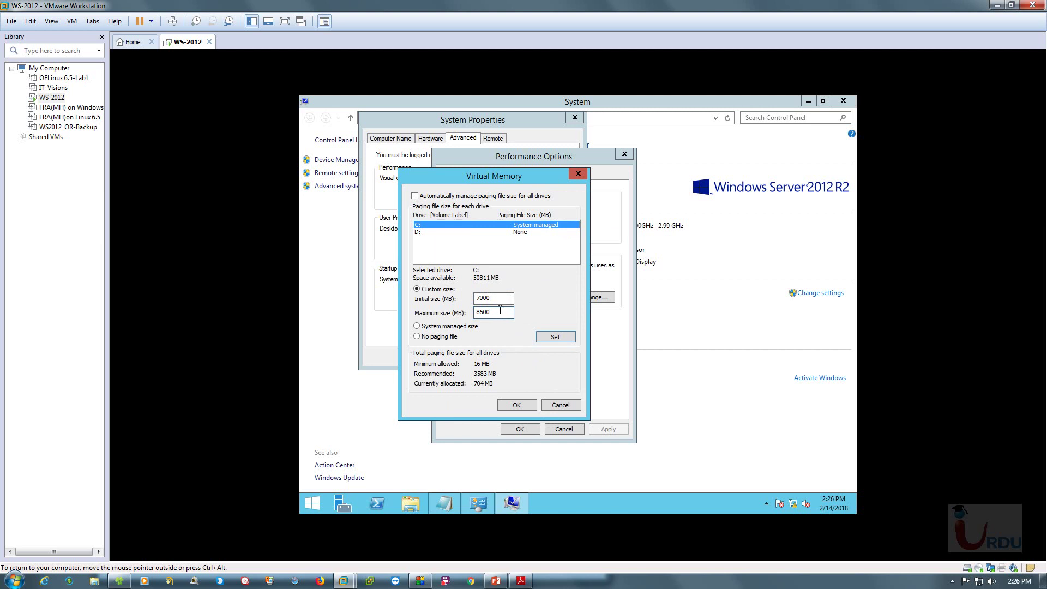
{"action": "left_click", "coordinate": [558, 337]}
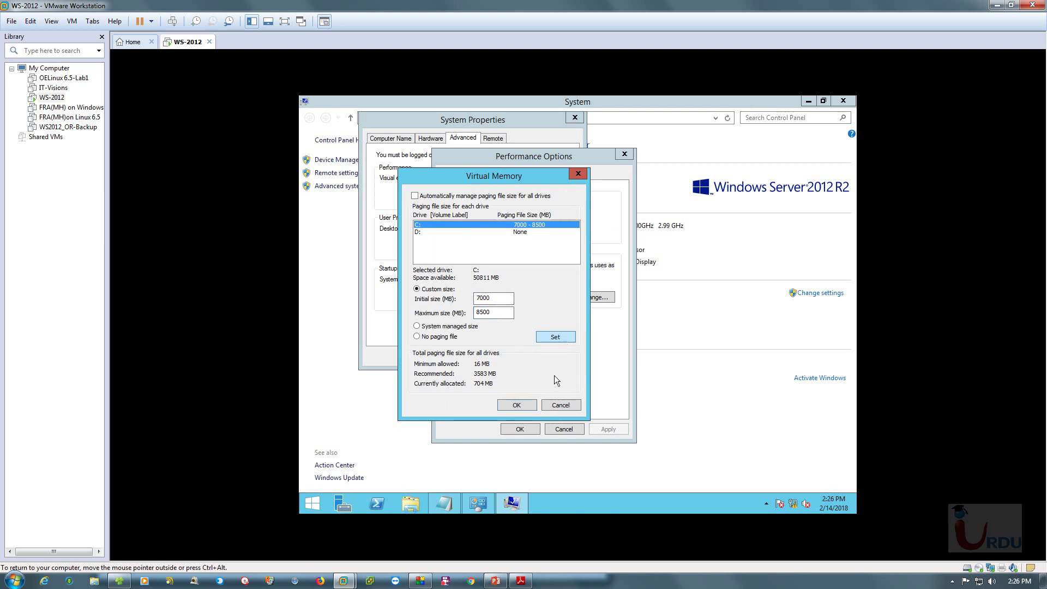
Confirm the virtual memory change and accept the Performance Options and System Properties dialogs
{"action": "left_click", "coordinate": [516, 405]}
{"action": "left_click", "coordinate": [676, 341]}
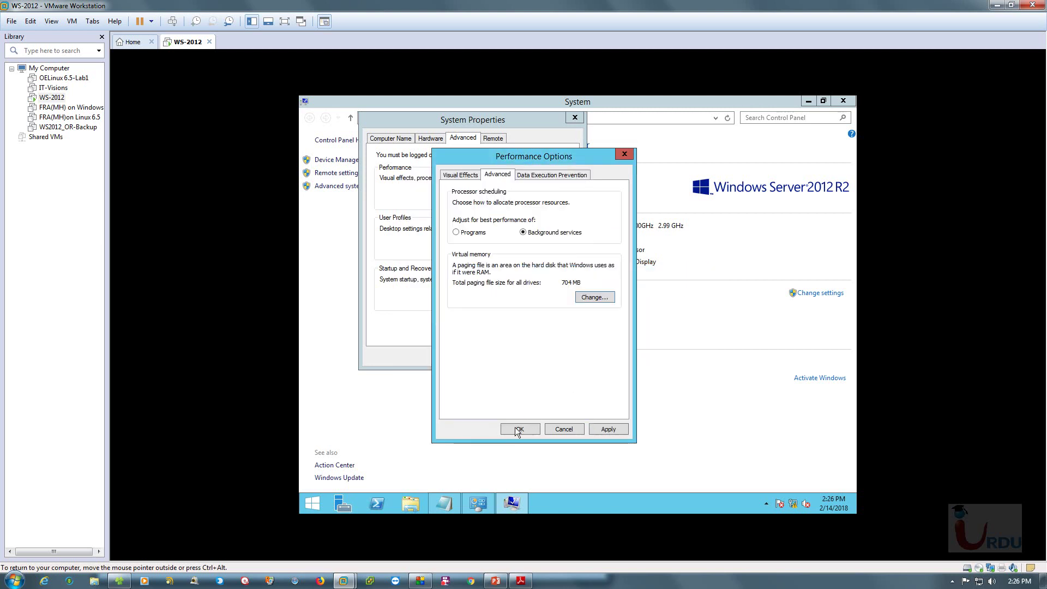
{"action": "left_click", "coordinate": [547, 429]}
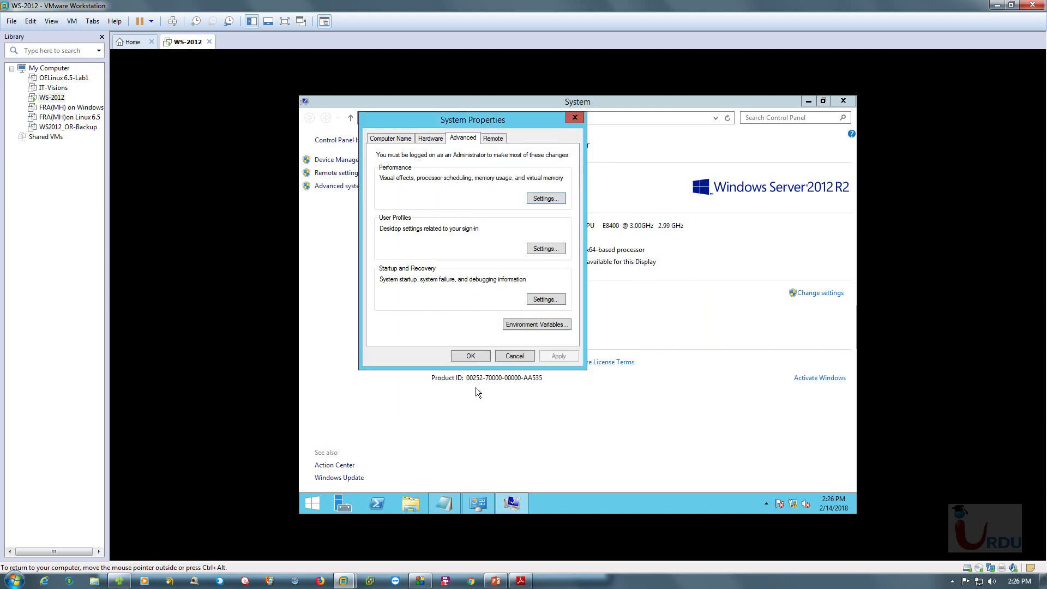
{"action": "left_click", "coordinate": [469, 354]}
Review the settings notes from start to end, close them and restart the server immediately
{"action": "left_click", "coordinate": [443, 504]}
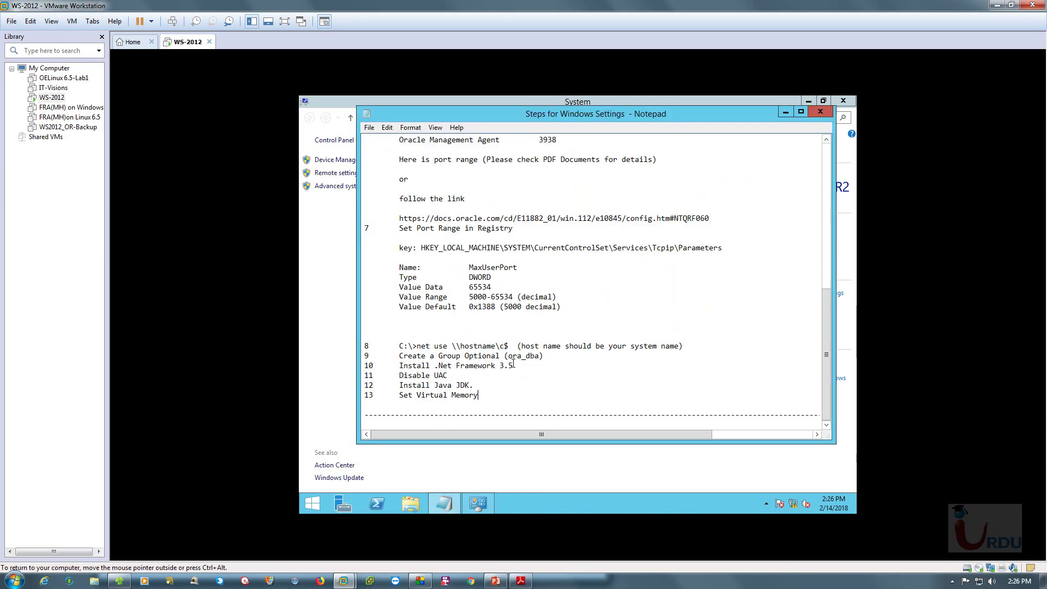
{"action": "scroll", "coordinate": [528, 377], "scroll_direction": "up", "scroll_amount": 15}
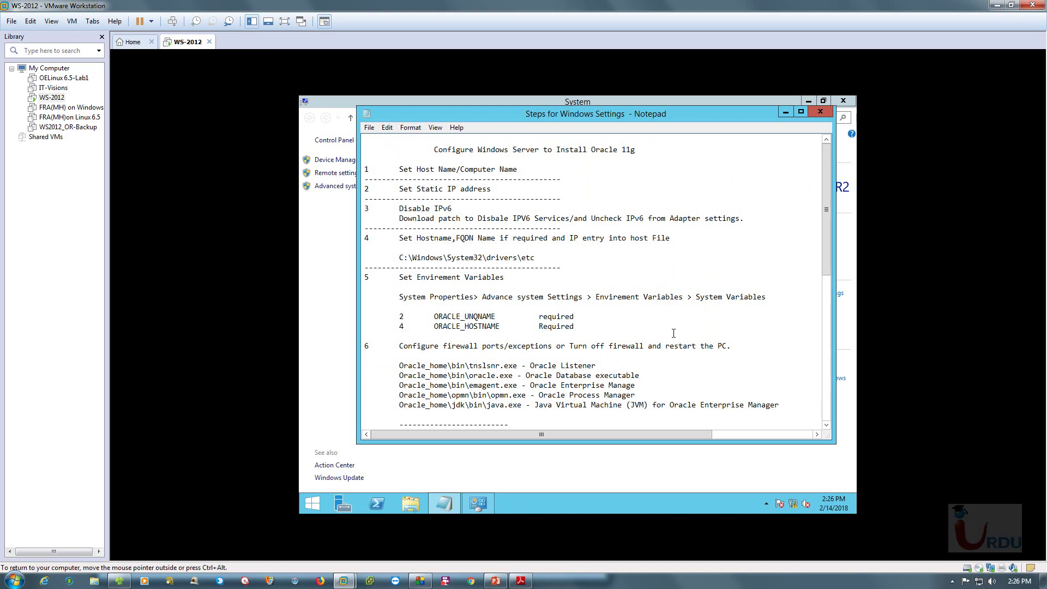
{"action": "scroll", "coordinate": [668, 337], "scroll_direction": "down", "scroll_amount": 15}
{"action": "left_click", "coordinate": [820, 112]}
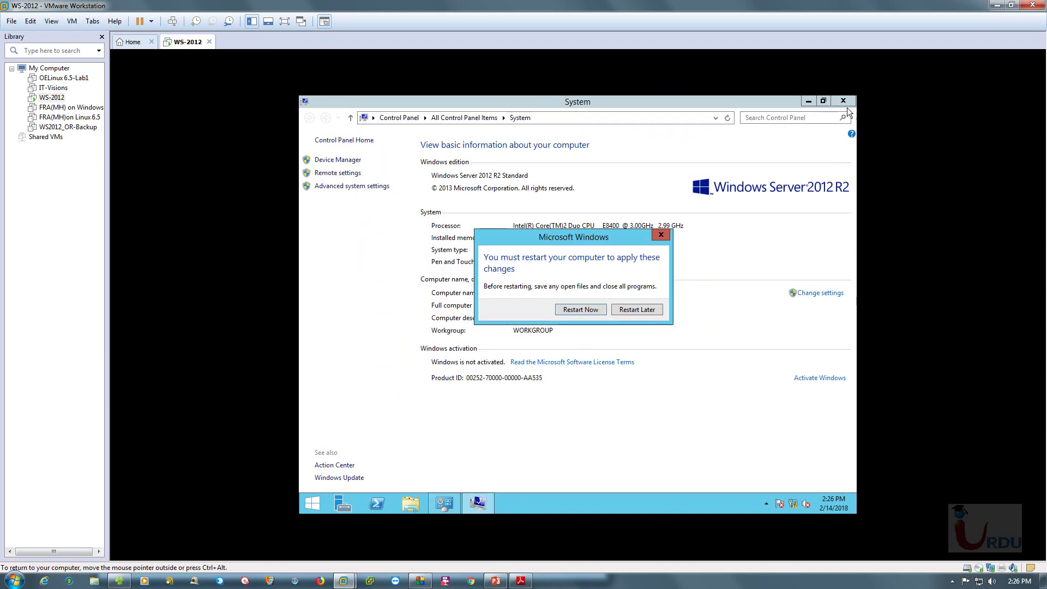
{"action": "left_click", "coordinate": [572, 310]}
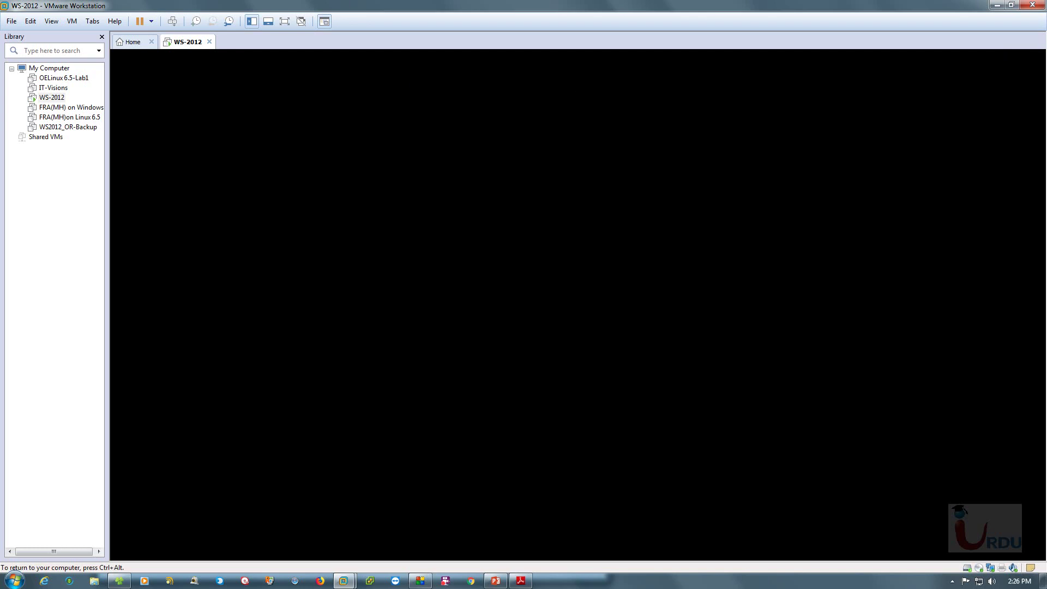
Show the virtual machine in full screen and sign in as Administrator with the account password
{"action": "left_click", "coordinate": [284, 21]}
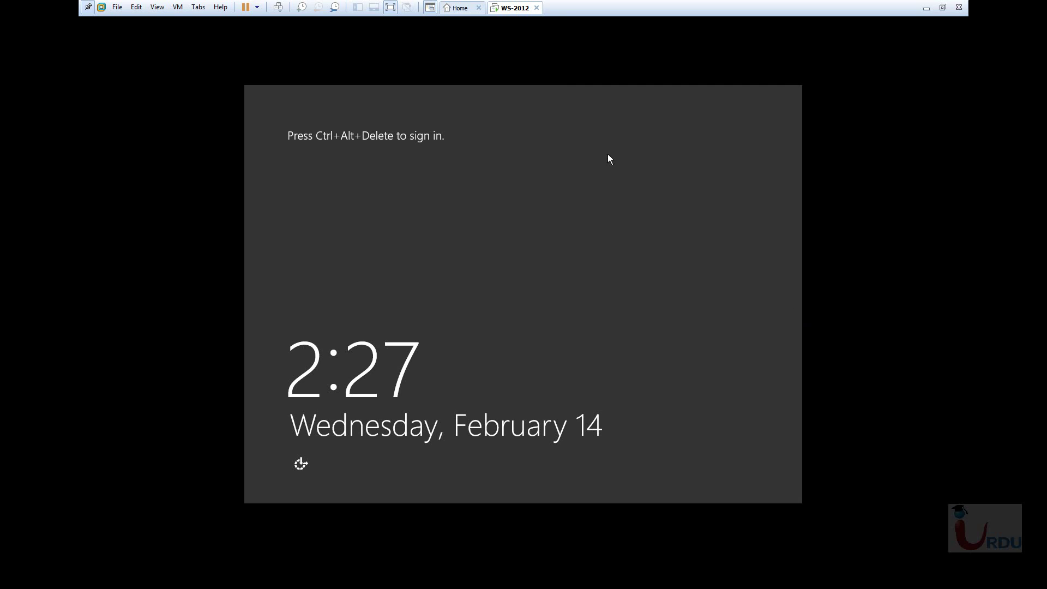
{"action": "right_click", "coordinate": [522, 8]}
{"action": "left_click", "coordinate": [565, 72]}
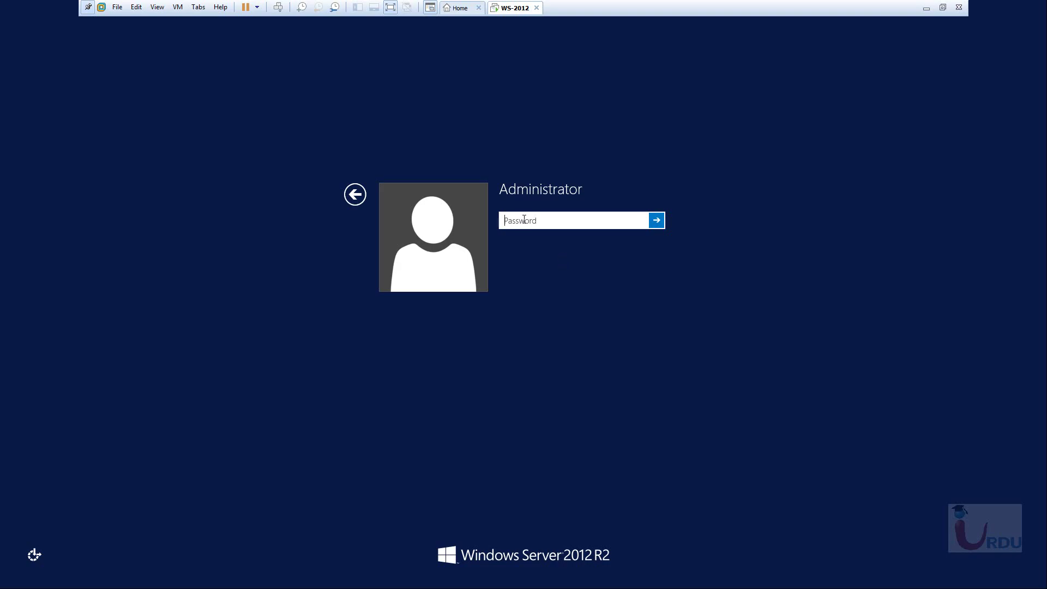
{"action": "type", "text": "*******"}
{"action": "key", "text": "Return"}
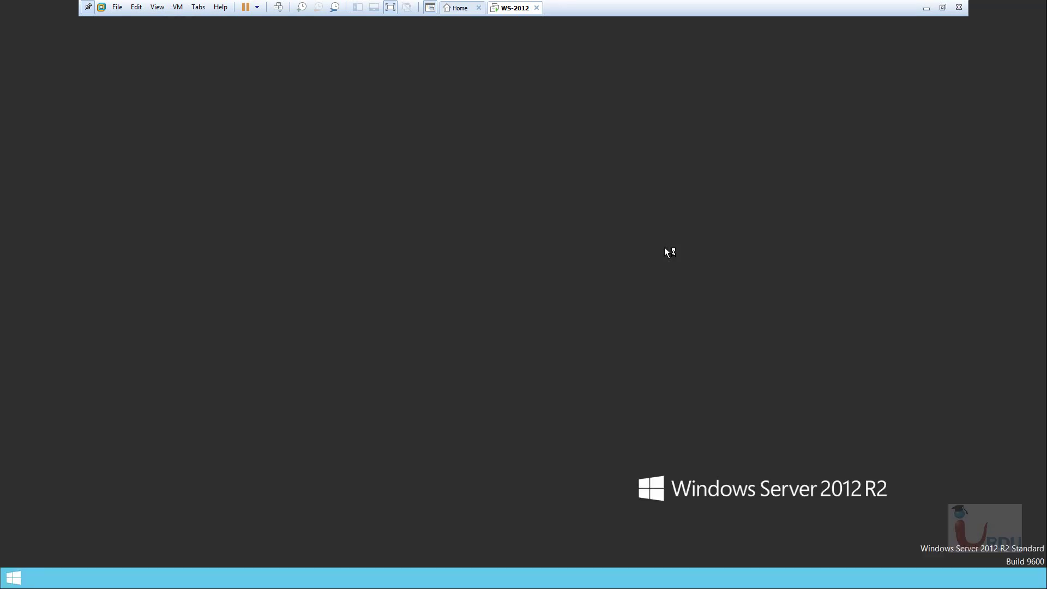
Open the Steps for Windows Settings notes, reposition the Notepad window and go to the registry port range item
{"action": "right_click", "coordinate": [431, 279]}
{"action": "left_click", "coordinate": [708, 339]}
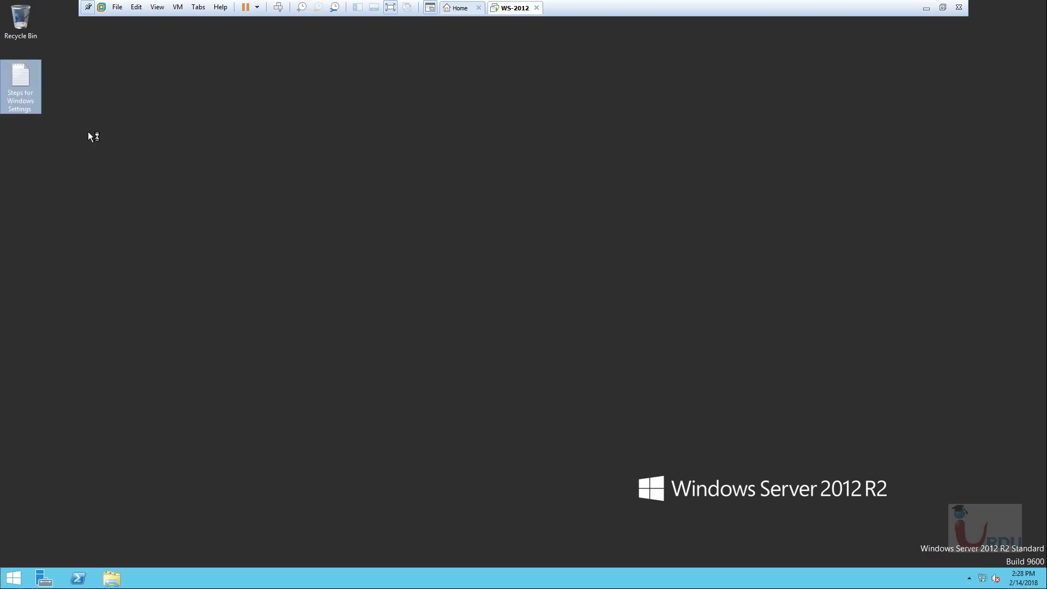
{"action": "left_click_drag", "start_coordinate": [327, 26], "coordinate": [502, 117]}
{"action": "scroll", "coordinate": [545, 281], "scroll_direction": "down", "scroll_amount": 11}
{"action": "scroll", "coordinate": [377, 279], "scroll_direction": "up", "scroll_amount": 5}
{"action": "scroll", "coordinate": [499, 380], "scroll_direction": "down", "scroll_amount": 4}
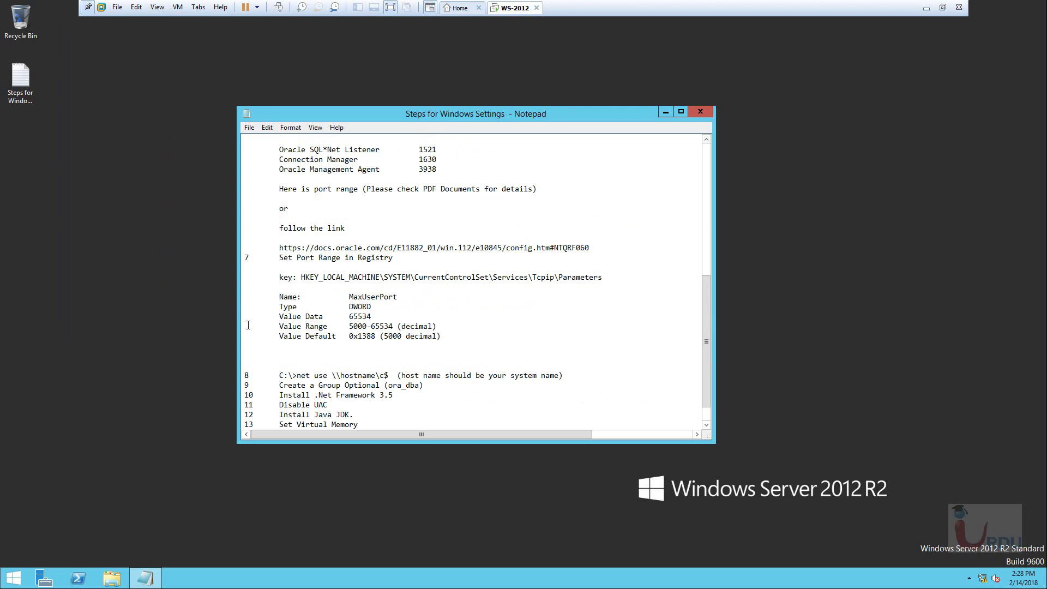
Delete the Value Range and Value Default lines from the registry port range item and close the notes
{"action": "key", "text": "shift+Up"}
{"action": "key", "text": "shift+Up"}
{"action": "key", "text": "shift+Up"}
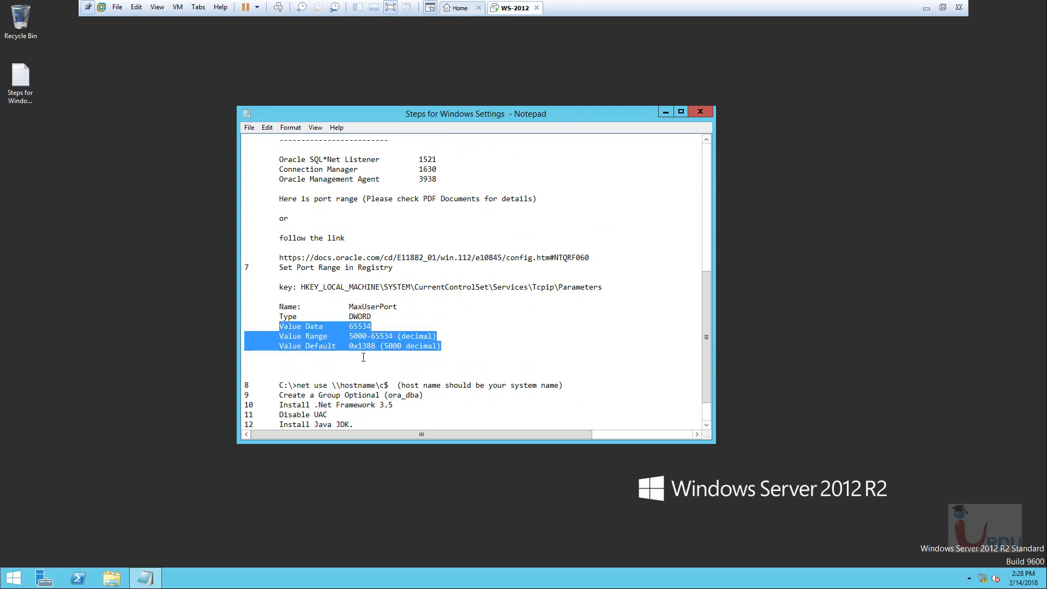
{"action": "key", "text": "Right"}
{"action": "left_click_drag", "start_coordinate": [377, 328], "coordinate": [278, 326]}
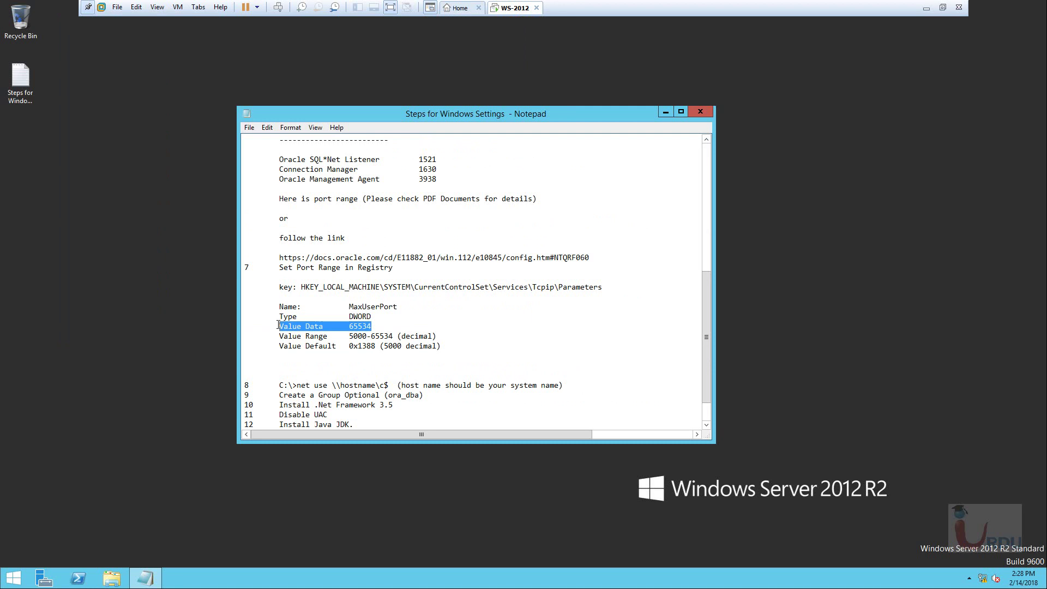
{"action": "left_click", "coordinate": [409, 327]}
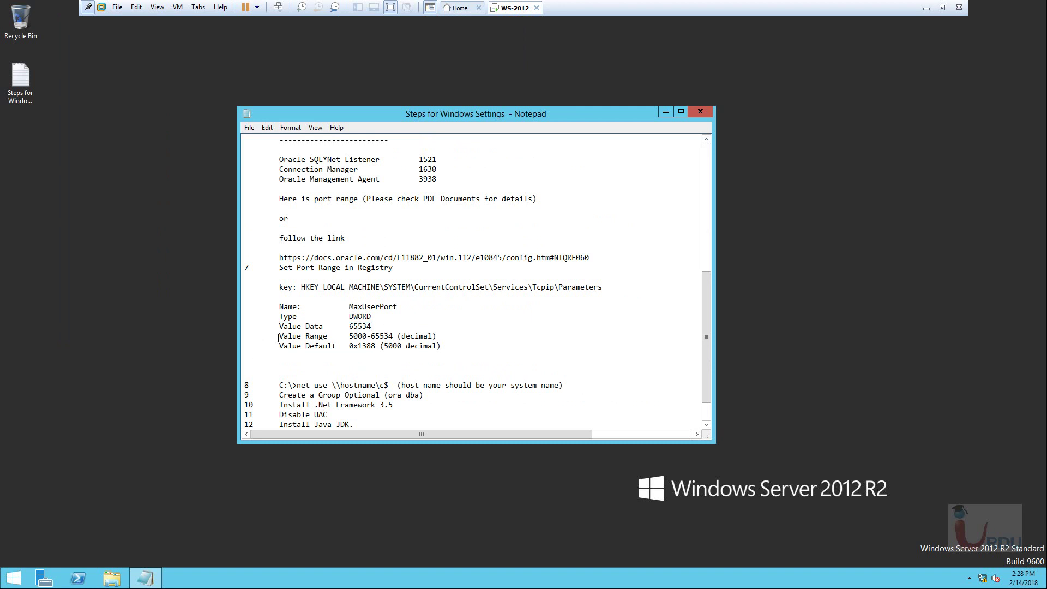
{"action": "left_click_drag", "start_coordinate": [278, 337], "coordinate": [440, 345]}
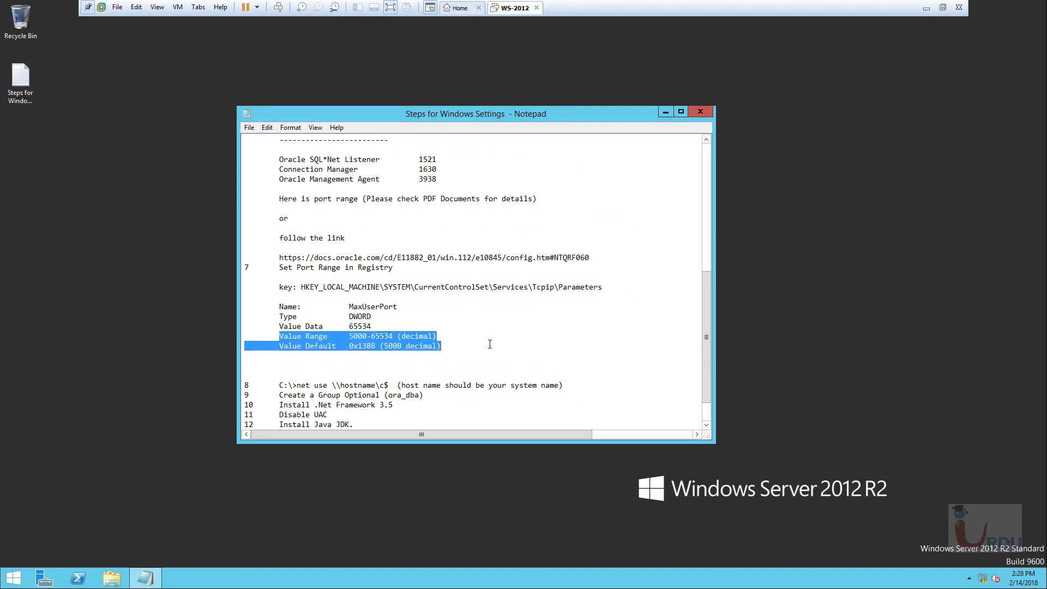
{"action": "key", "text": "Delete"}
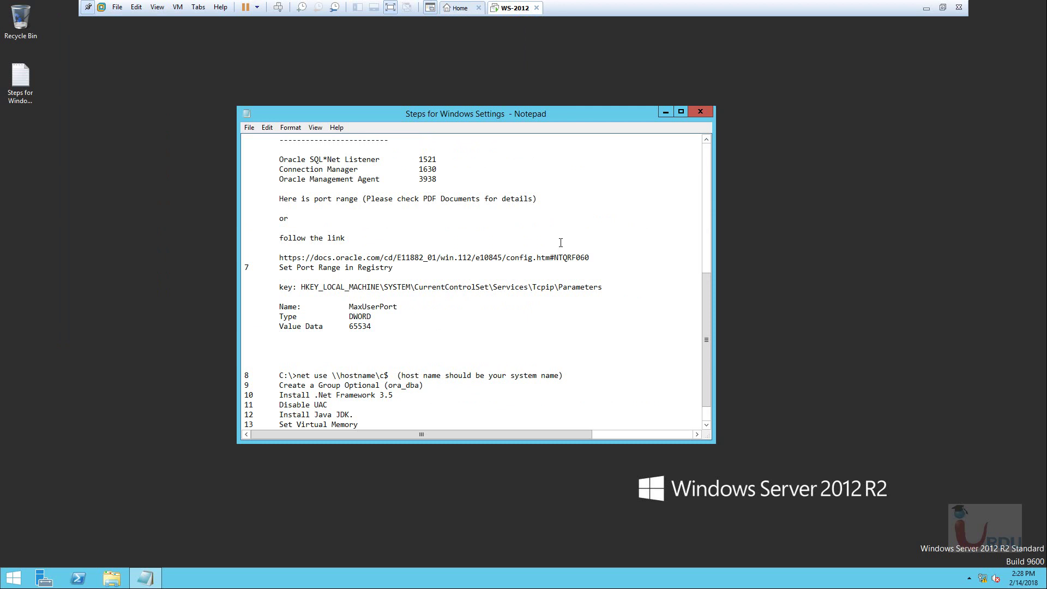
{"action": "left_click_drag", "start_coordinate": [395, 326], "coordinate": [284, 315]}
{"action": "left_click", "coordinate": [453, 353]}
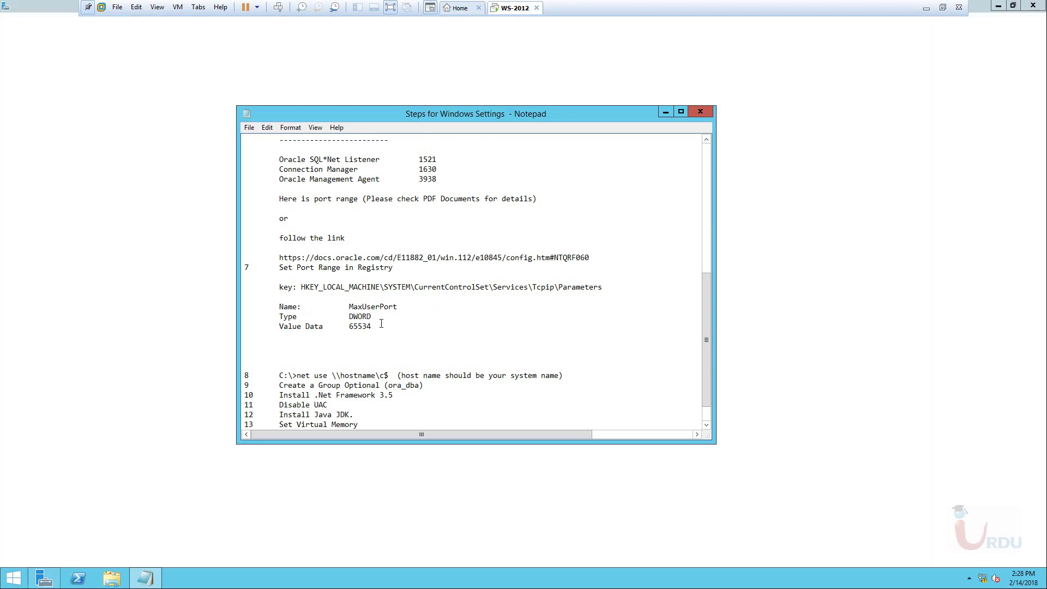
{"action": "left_click", "coordinate": [701, 116]}
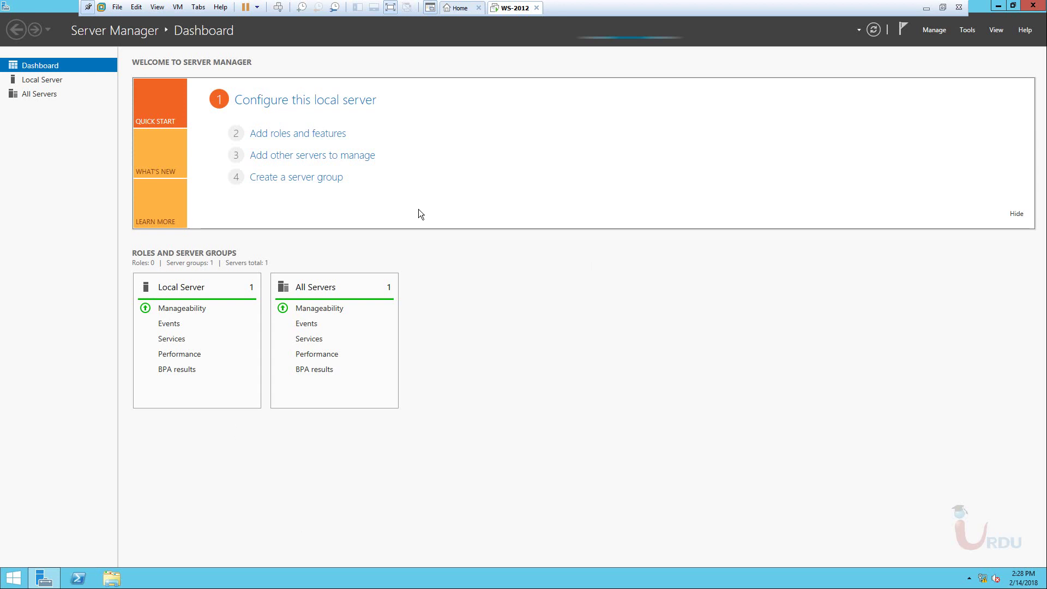
Open a maximized File Explorer window and go to the Software folder on Local Disk (D:)
{"action": "key", "text": "super+e"}
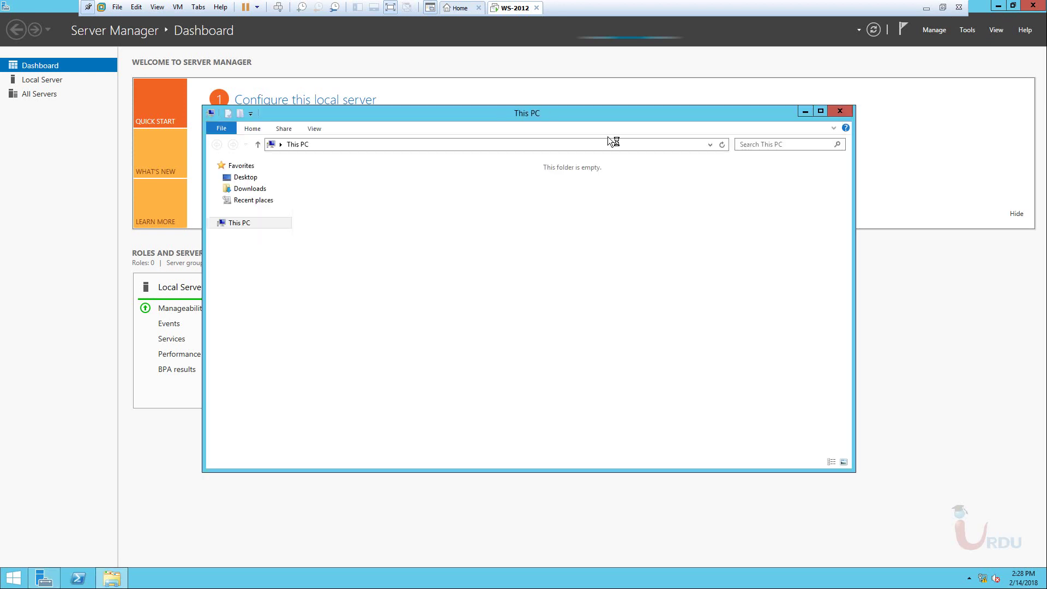
{"action": "double_click", "coordinate": [705, 115]}
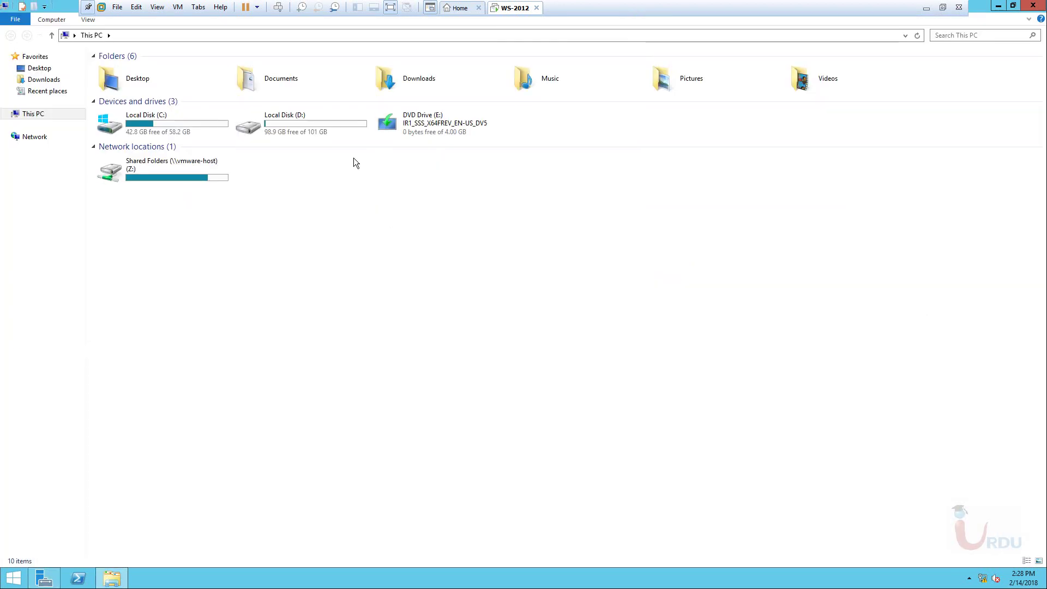
{"action": "double_click", "coordinate": [293, 129]}
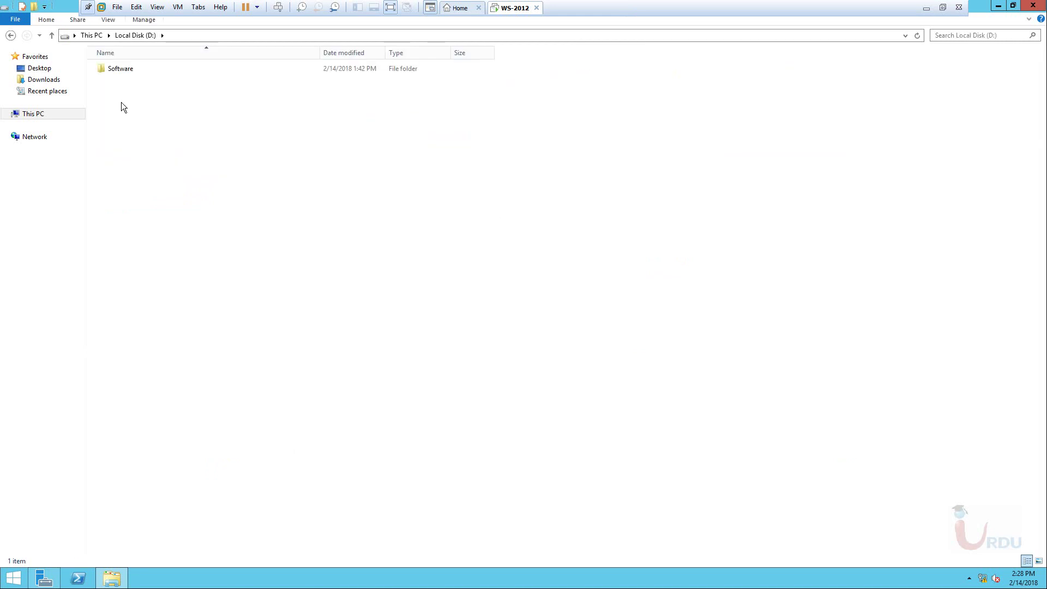
{"action": "double_click", "coordinate": [103, 68]}
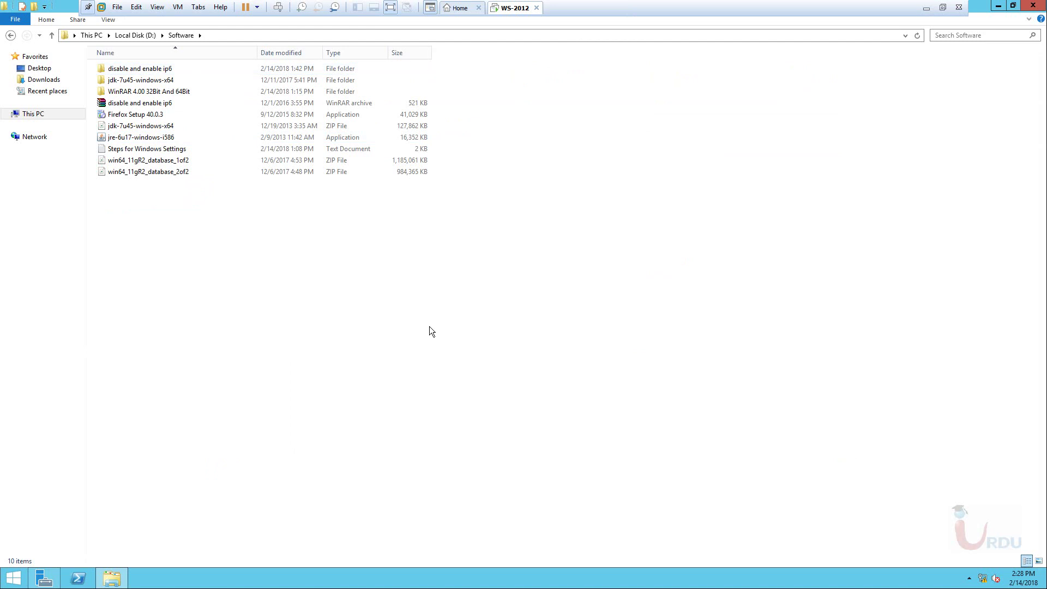
{"action": "left_click", "coordinate": [134, 128]}
{"action": "left_click", "coordinate": [140, 136]}
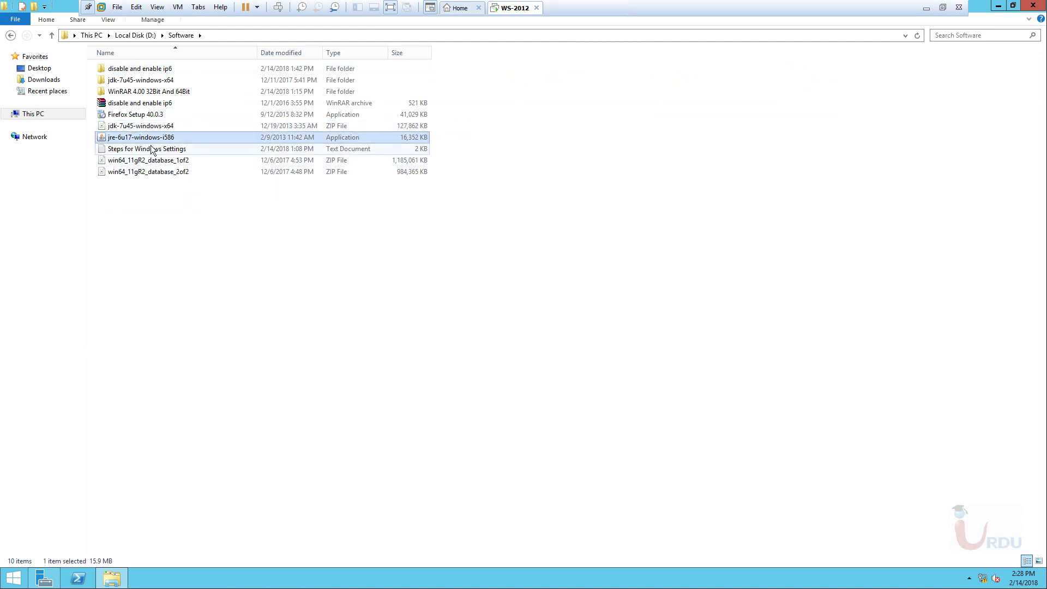
{"action": "left_click", "coordinate": [145, 114]}
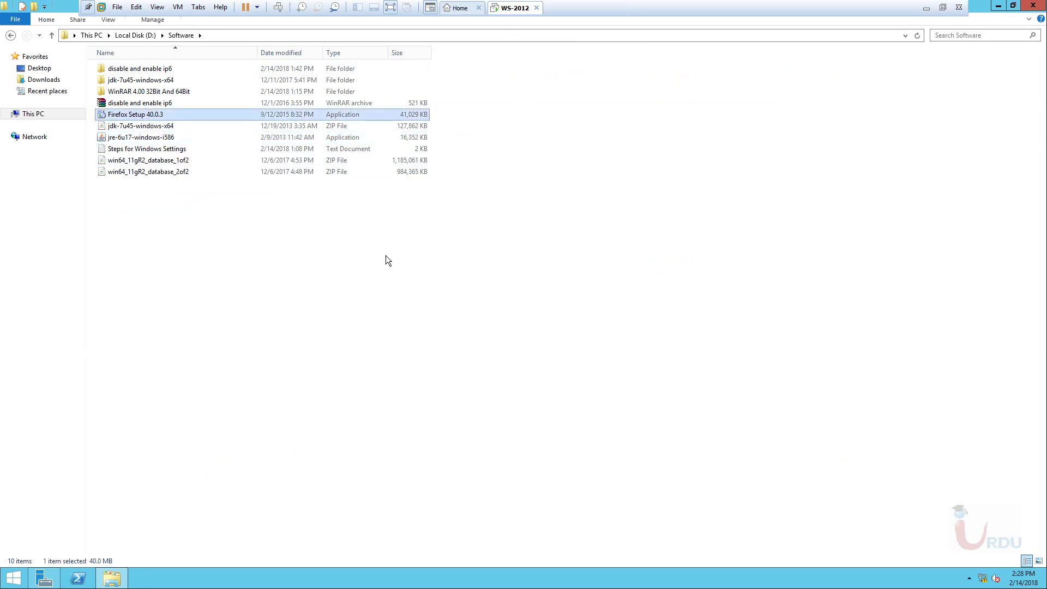
Extract the win64_11gR2_database_1of2 and win64_11gR2_database_2of2 archives into separate folders named after each archive
{"action": "right_click", "coordinate": [175, 160]}
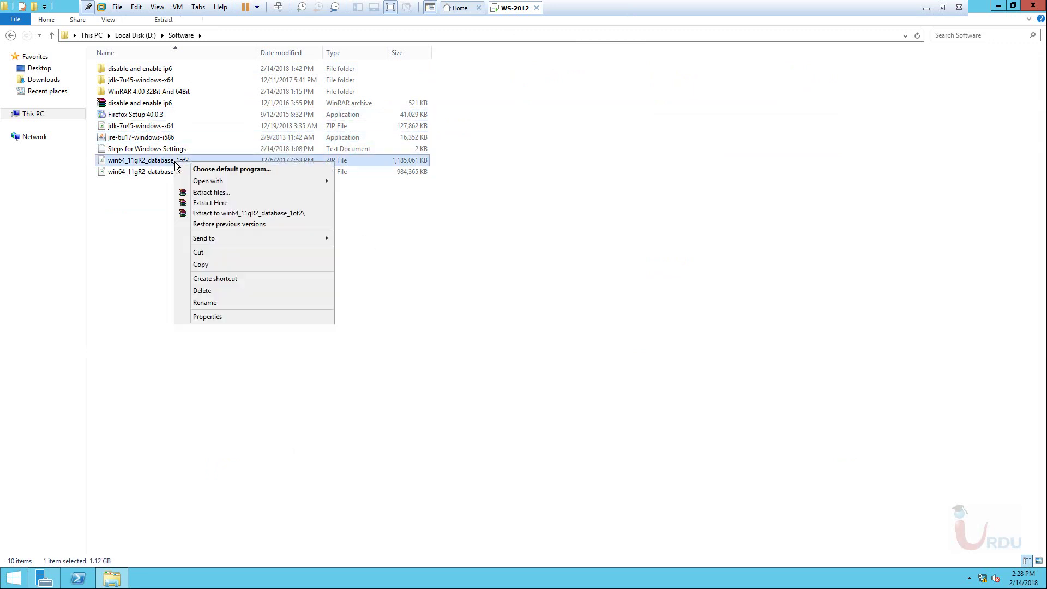
{"action": "left_click", "coordinate": [223, 214]}
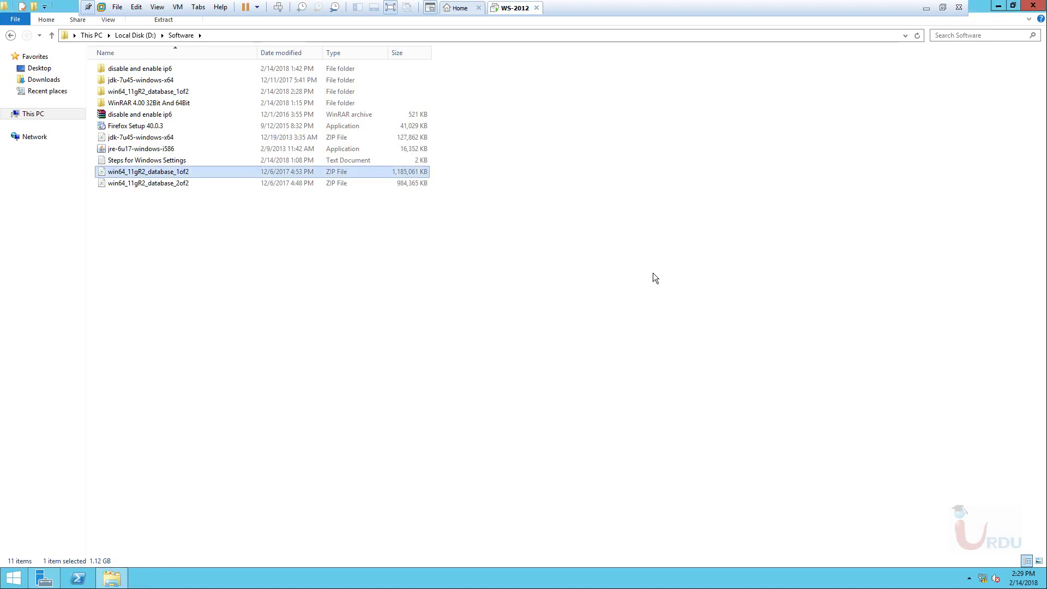
{"action": "left_click", "coordinate": [115, 221]}
{"action": "left_click", "coordinate": [180, 185]}
{"action": "right_click", "coordinate": [152, 182]}
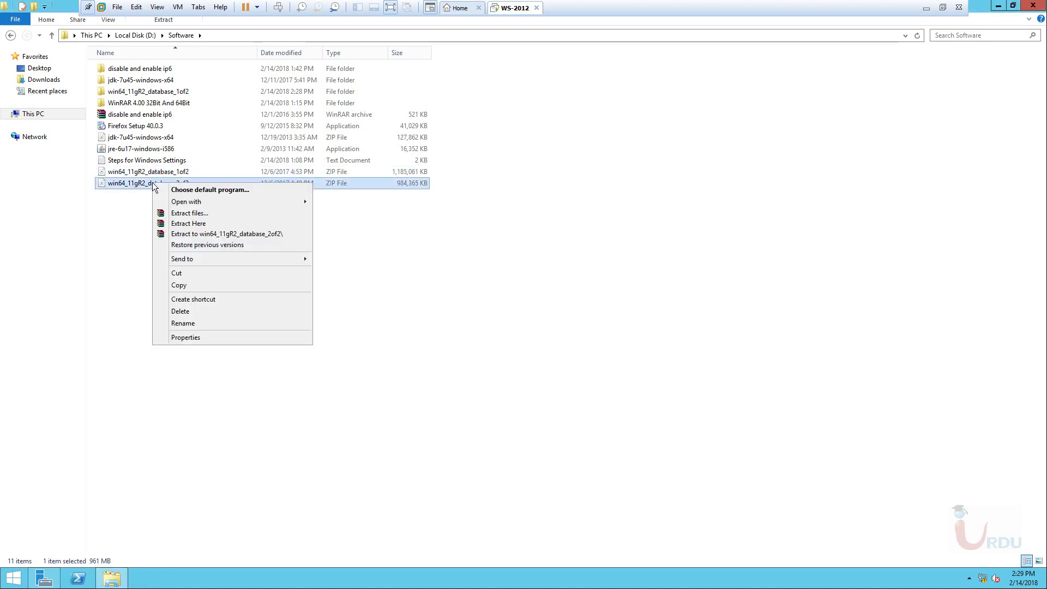
{"action": "left_click", "coordinate": [228, 234]}
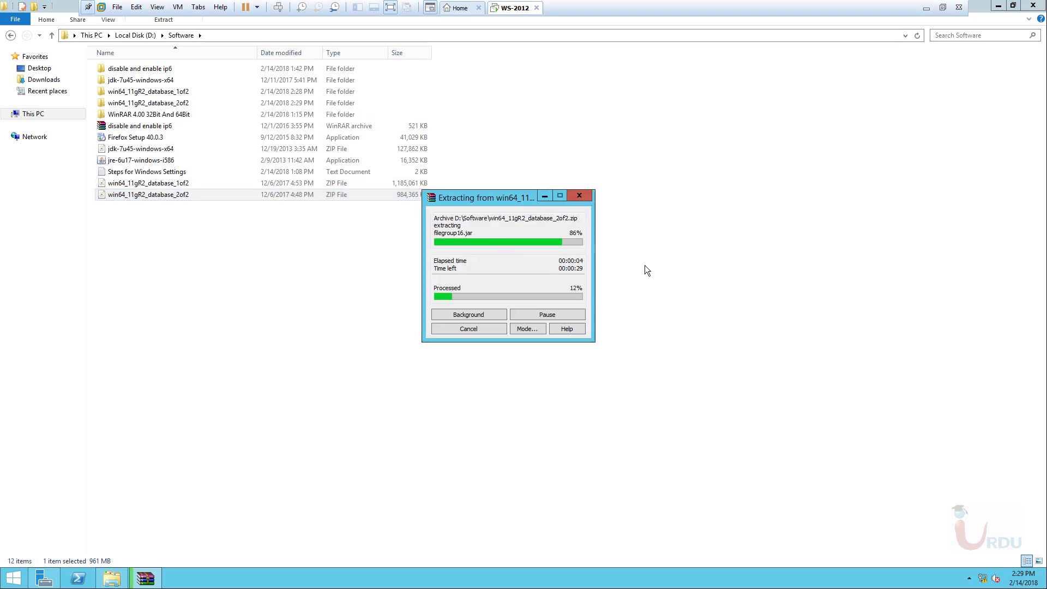
{"action": "left_click", "coordinate": [579, 195]}
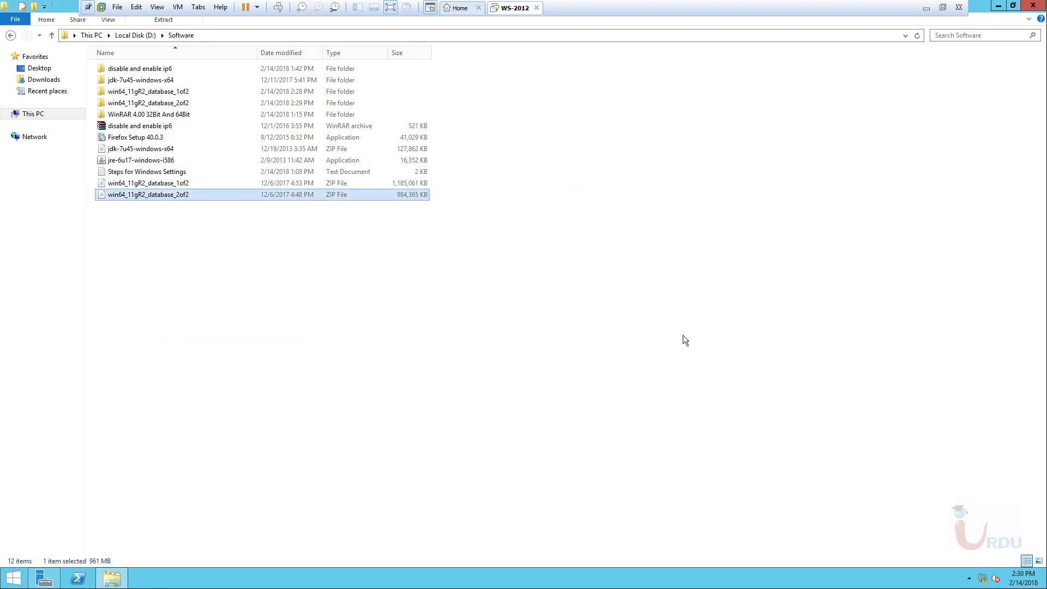
Permanently delete the extracted win64_11gR2_database_1of2 and win64_11gR2_database_2of2 folders
{"action": "left_click", "coordinate": [163, 92]}
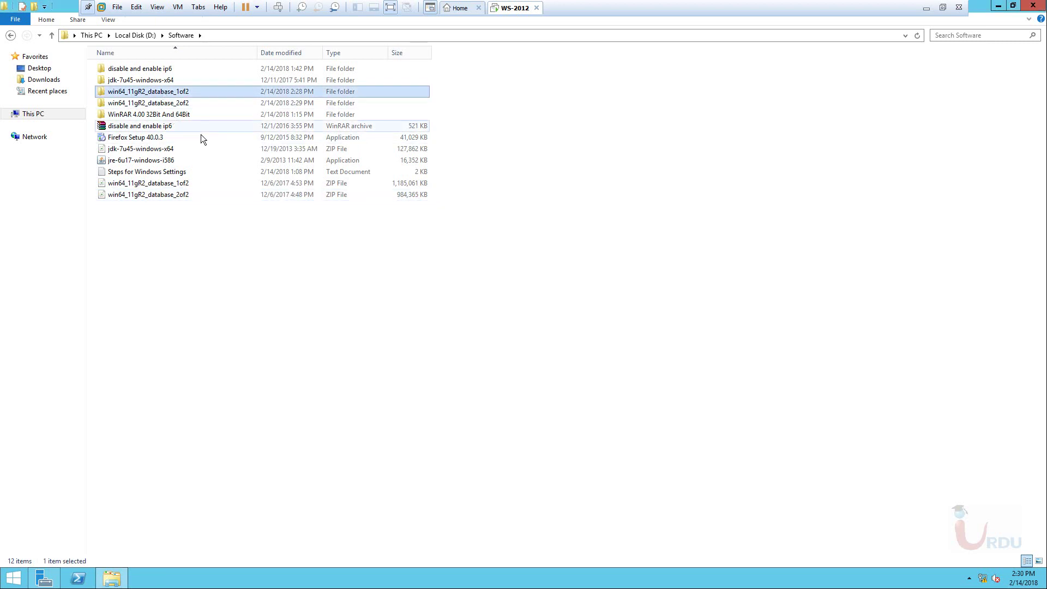
{"action": "left_click", "coordinate": [142, 104]}
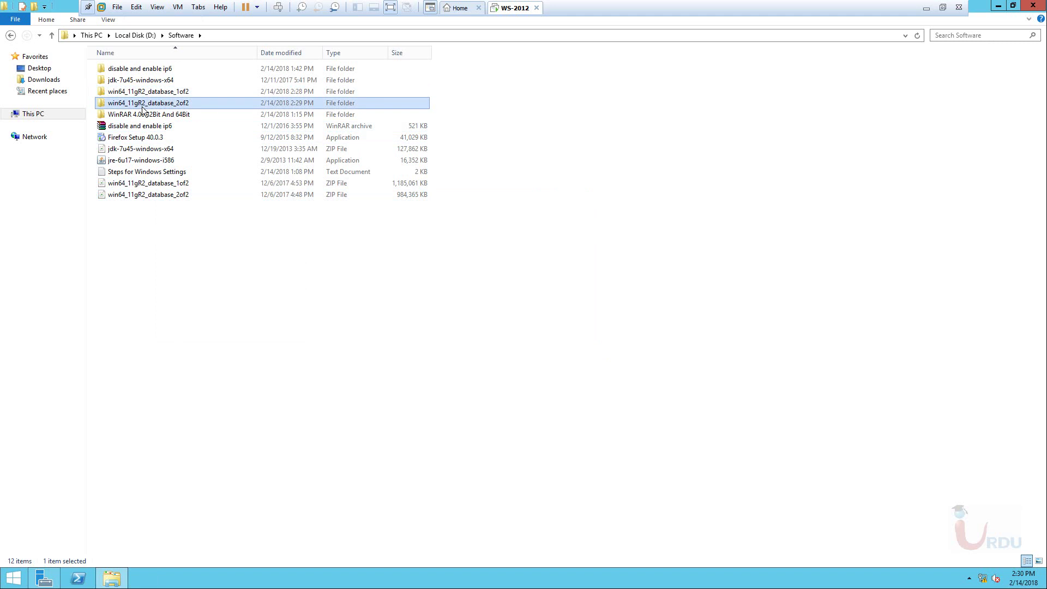
{"action": "left_click", "coordinate": [143, 93], "text": "ctrl"}
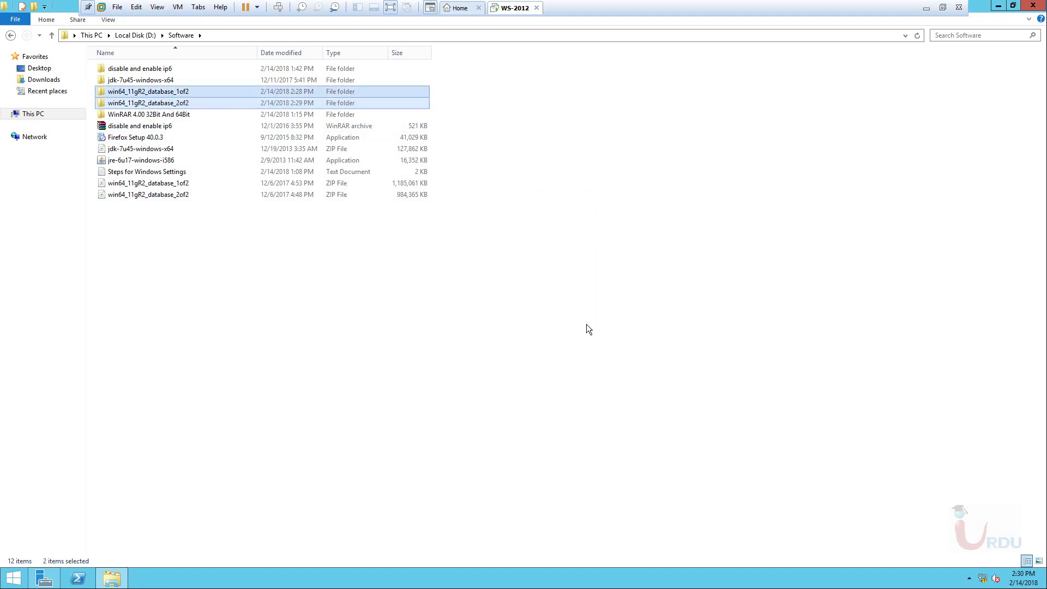
{"action": "key", "text": "shift+Delete"}
{"action": "key", "text": "Return"}
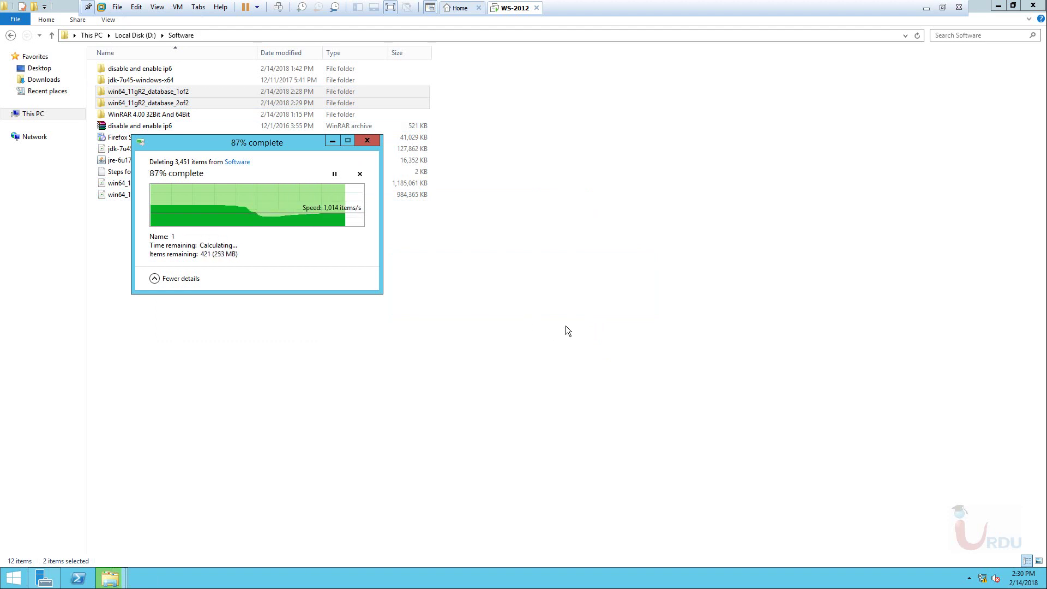
Extract both win64_11gR2_database archives, 1of2 and 2of2, directly into the current Software folder
{"action": "left_click", "coordinate": [174, 163]}
{"action": "right_click", "coordinate": [172, 162]}
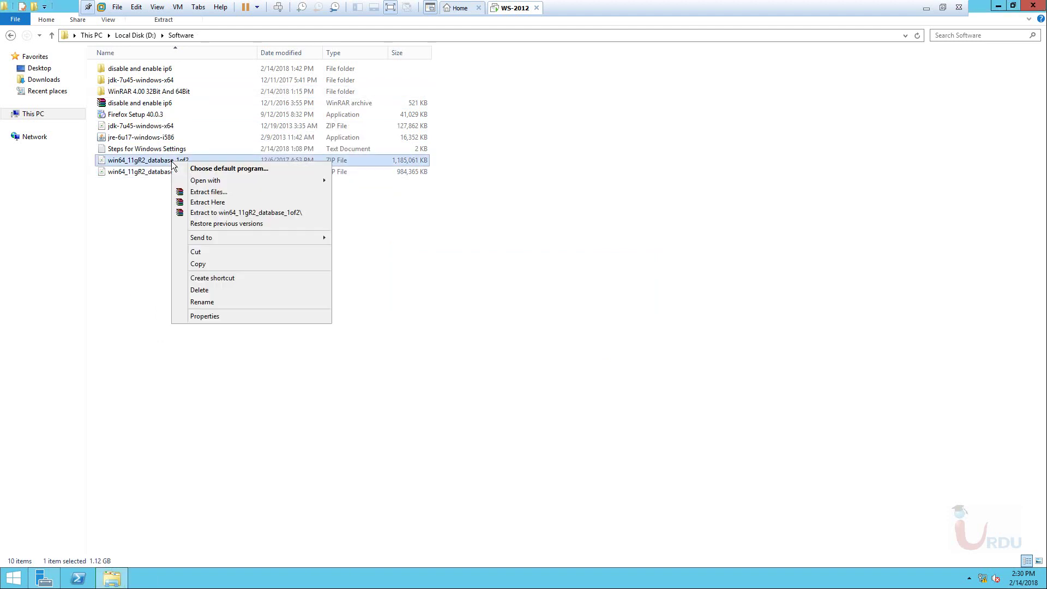
{"action": "left_click", "coordinate": [219, 203]}
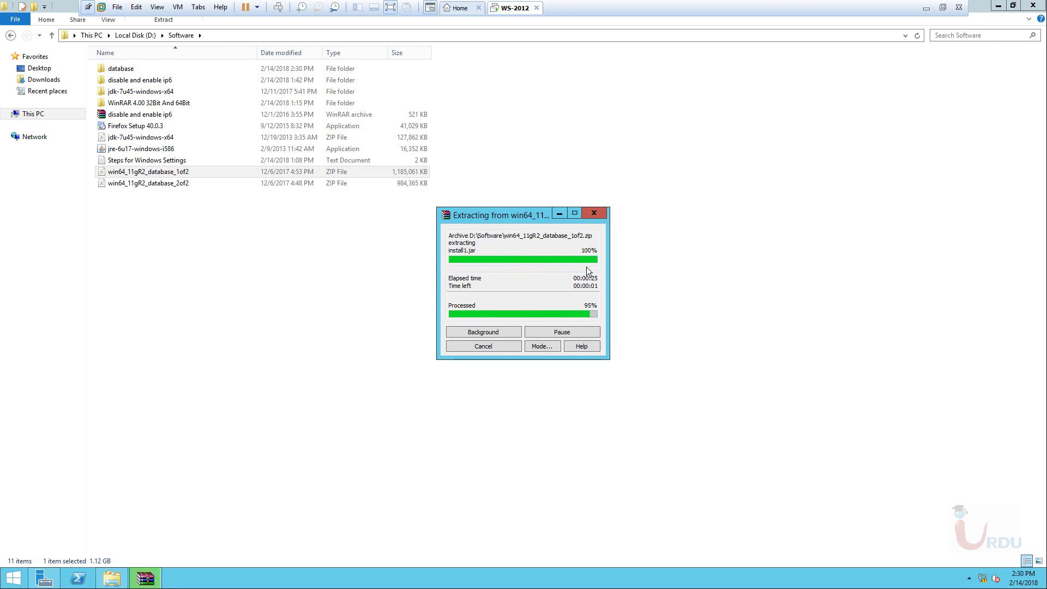
{"action": "right_click", "coordinate": [155, 185]}
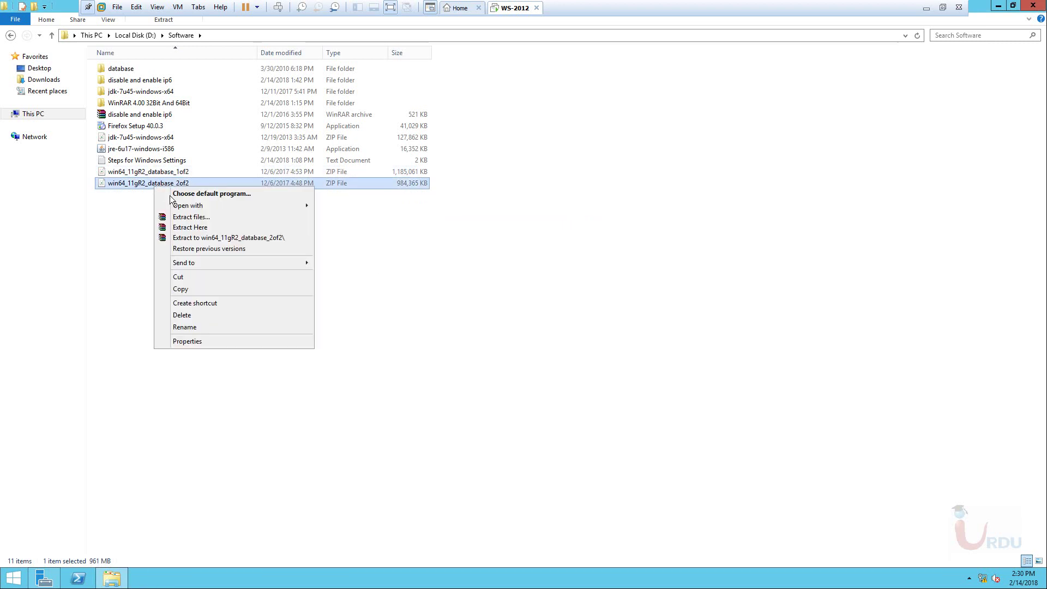
{"action": "left_click", "coordinate": [192, 228]}
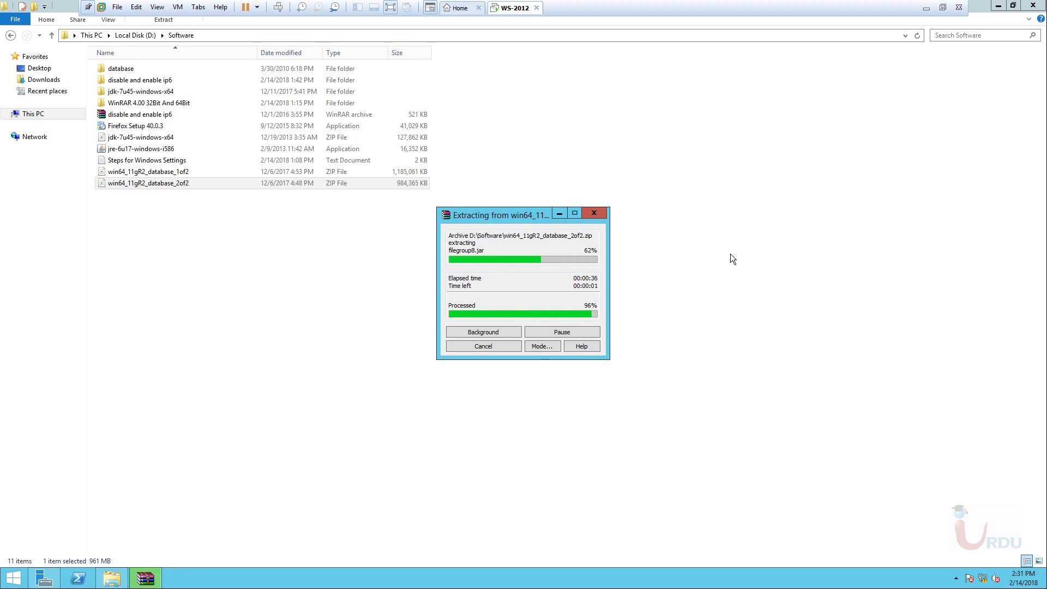
{"action": "double_click", "coordinate": [121, 69]}
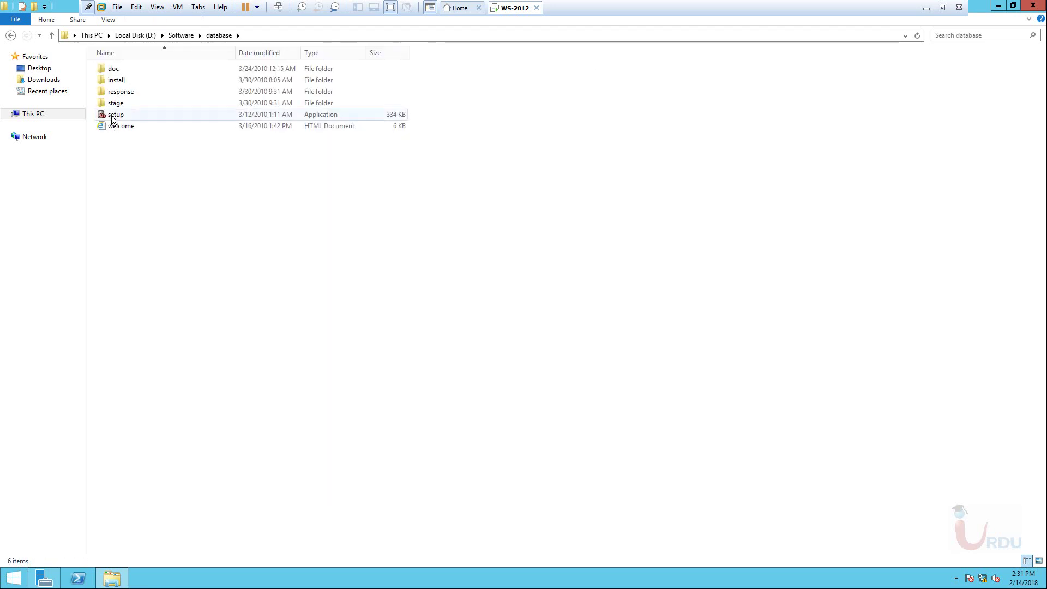
{"action": "left_click", "coordinate": [112, 116]}
{"action": "right_click", "coordinate": [111, 115]}
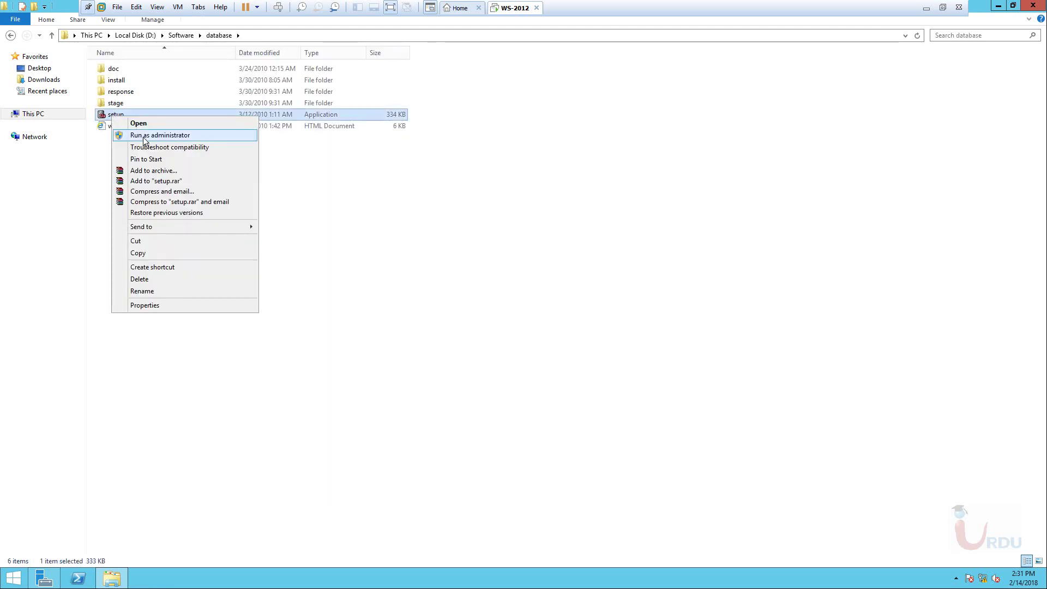
{"action": "left_click", "coordinate": [589, 218]}
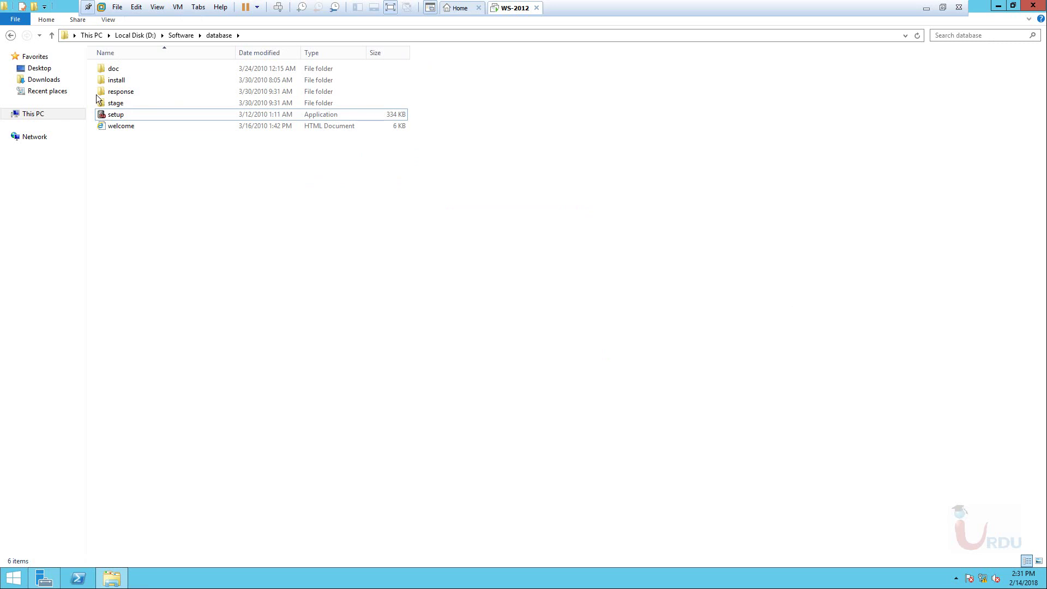
Add the ora_dba group to the security permissions of Local Disk (C:)
{"action": "left_click", "coordinate": [27, 114]}
{"action": "left_click", "coordinate": [163, 123]}
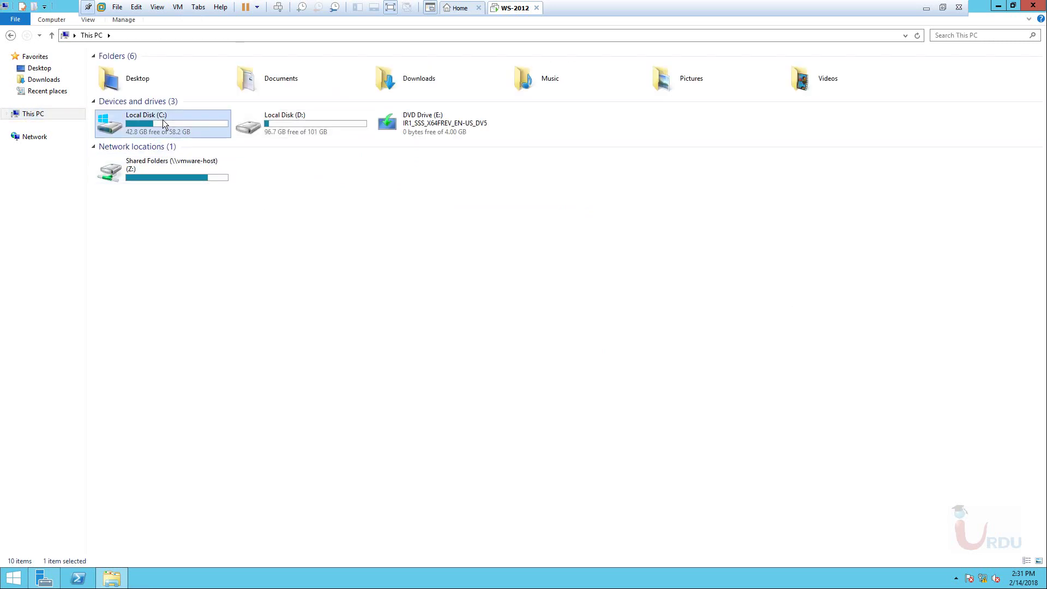
{"action": "right_click", "coordinate": [164, 123]}
{"action": "left_click", "coordinate": [210, 304]}
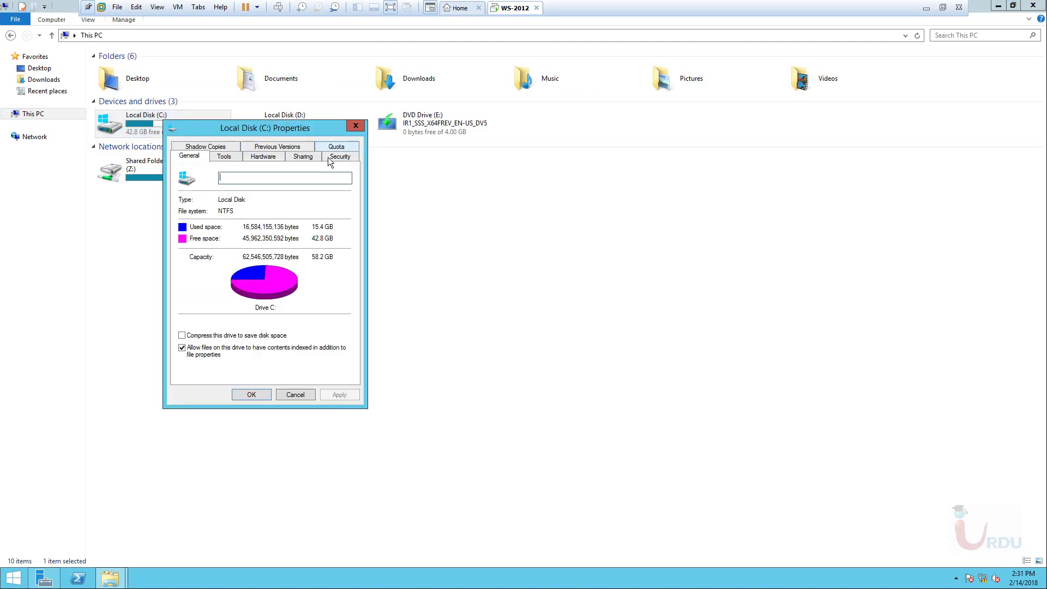
{"action": "left_click", "coordinate": [334, 157]}
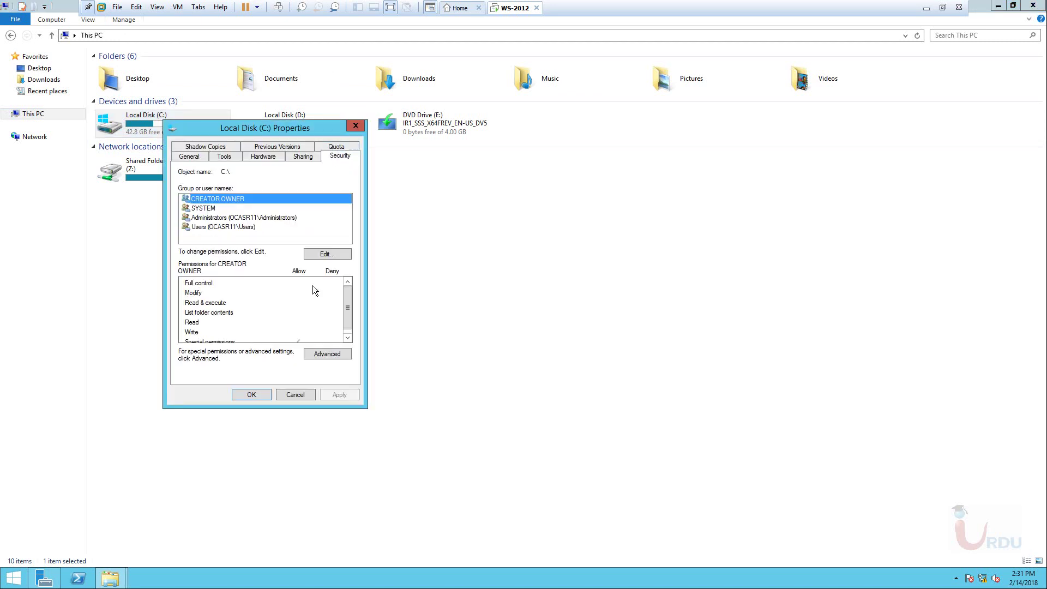
{"action": "left_click", "coordinate": [326, 254]}
{"action": "left_click", "coordinate": [308, 303]}
{"action": "type", "text": "o"}
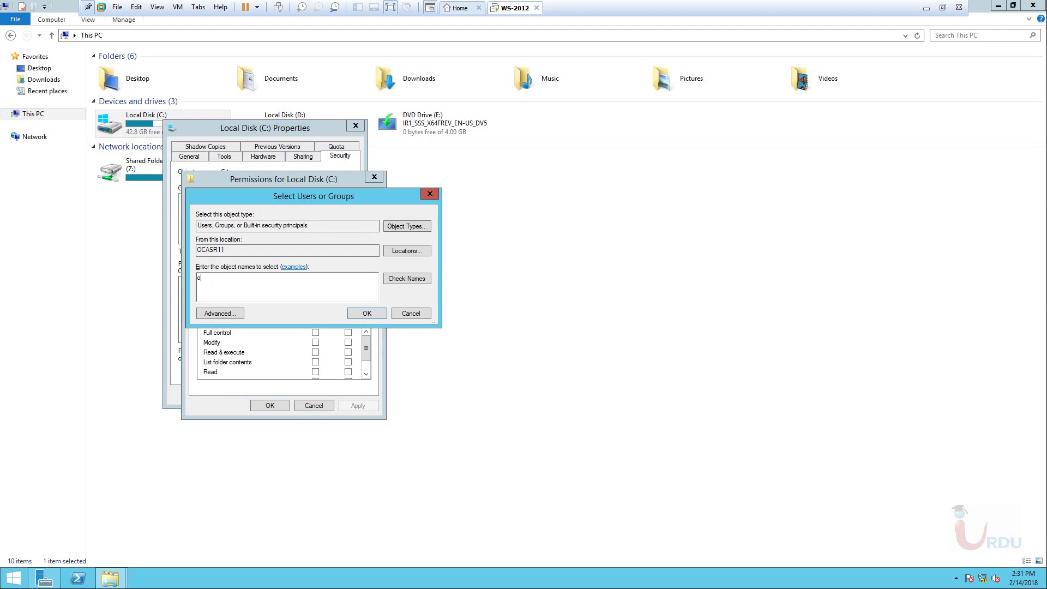
{"action": "type", "text": "ra_dba"}
{"action": "key", "text": "Return"}
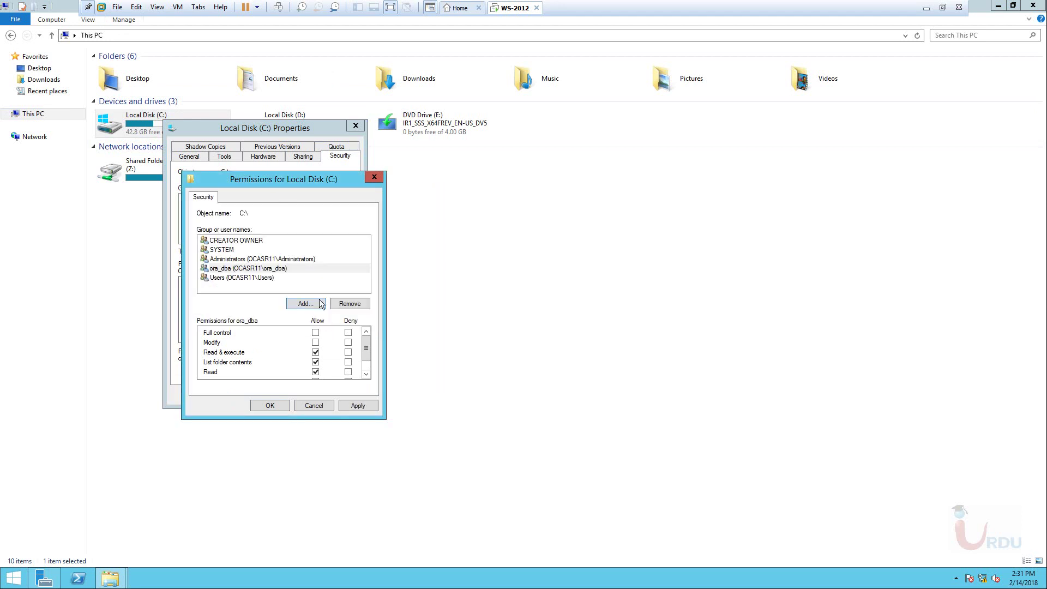
Allow ora_dba Full control on Local Disk (C:) and apply the change to the root directory
{"action": "left_click", "coordinate": [315, 332]}
{"action": "left_click", "coordinate": [357, 405]}
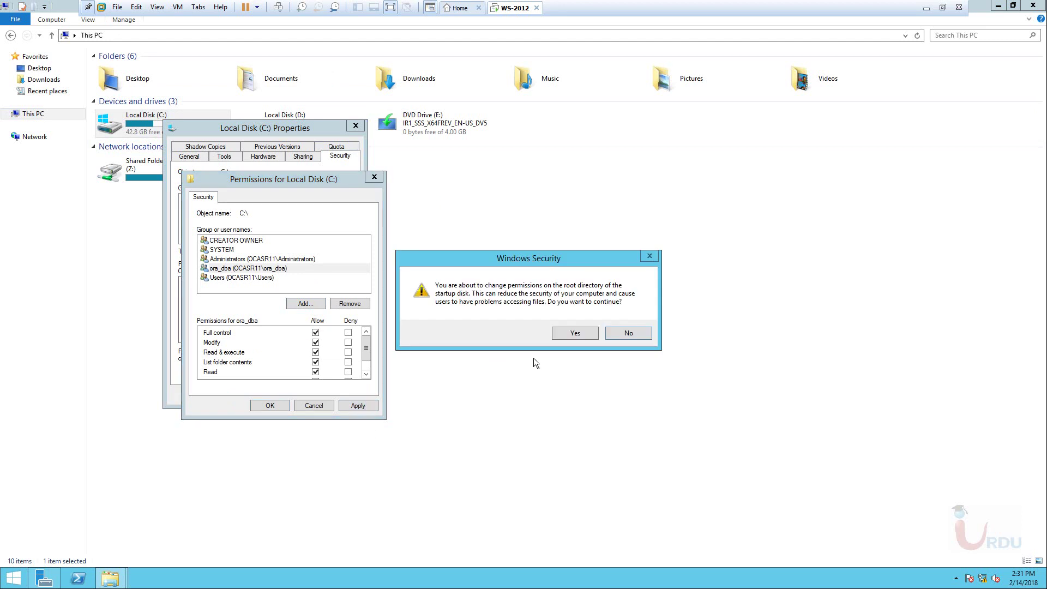
{"action": "left_click", "coordinate": [573, 333]}
{"action": "left_click", "coordinate": [552, 343]}
{"action": "left_click", "coordinate": [553, 345]}
{"action": "left_click", "coordinate": [555, 344]}
{"action": "left_click", "coordinate": [555, 343]}
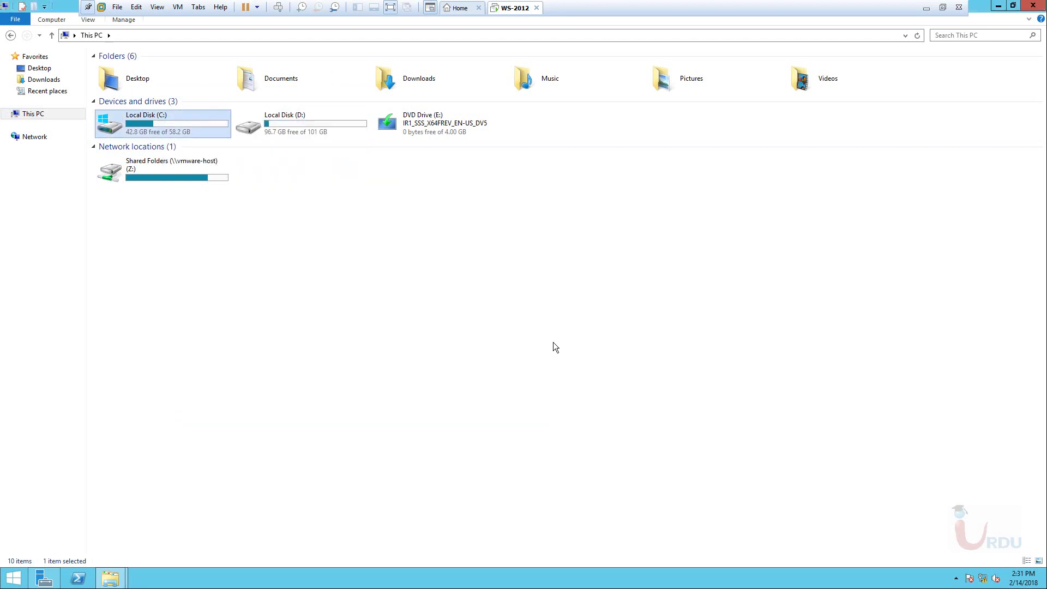
Close File Explorer and accept the Local Disk (C:) permissions and properties dialogs
{"action": "right_click", "coordinate": [322, 303]}
{"action": "left_click", "coordinate": [364, 349]}
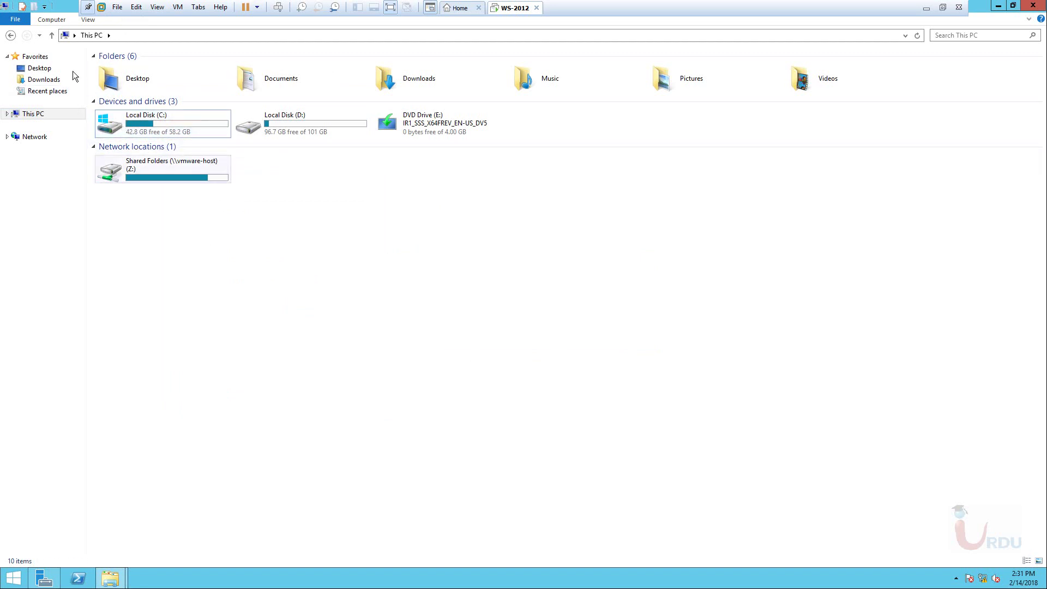
{"action": "left_click", "coordinate": [1032, 7]}
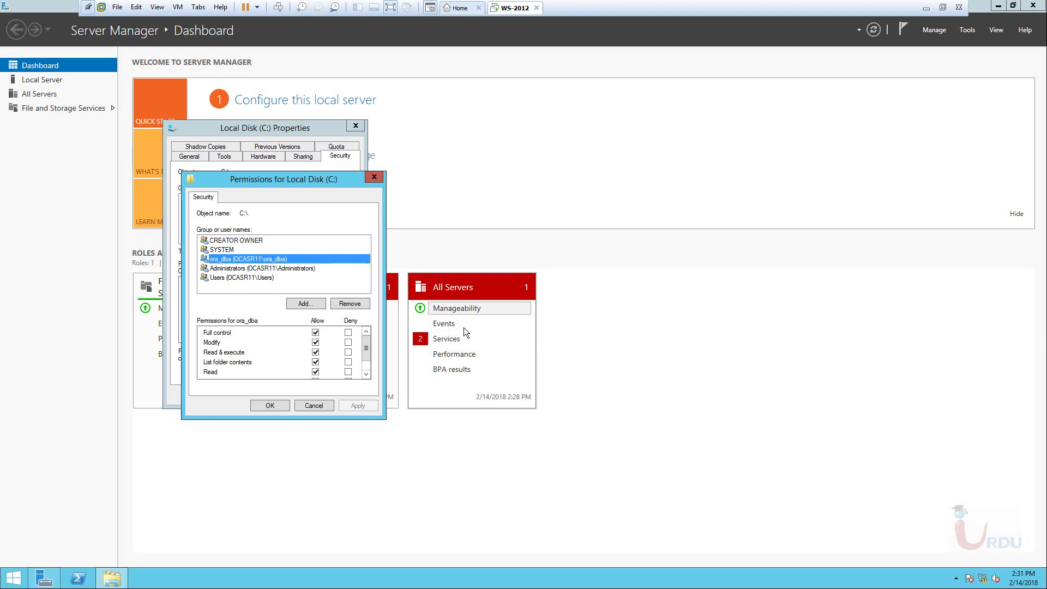
{"action": "left_click", "coordinate": [268, 408]}
{"action": "left_click", "coordinate": [256, 394]}
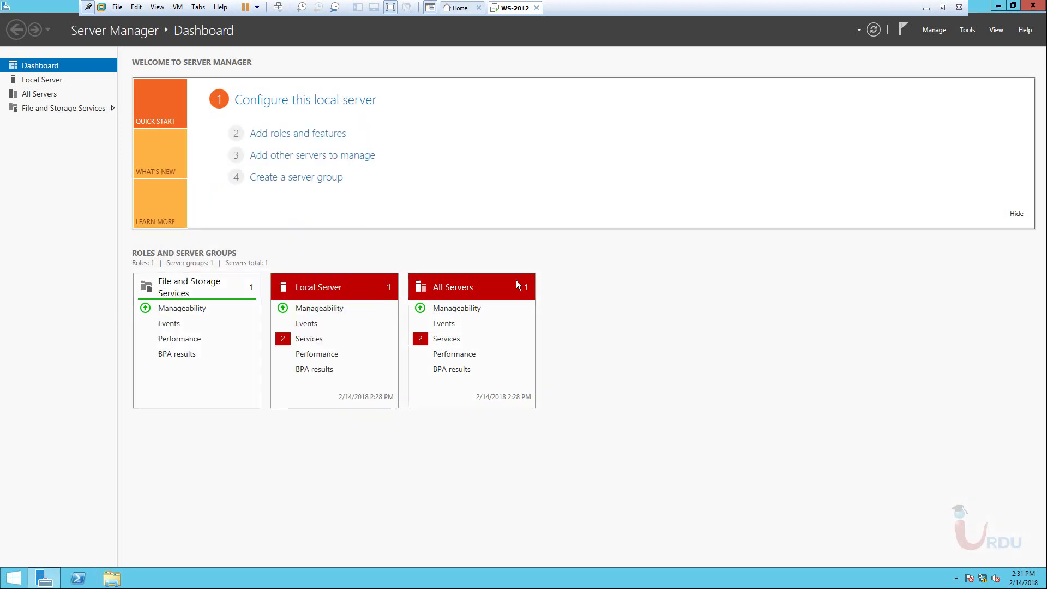
Reopen File Explorer and return to the Software folder on Local Disk (D:)
{"action": "left_click", "coordinate": [112, 577]}
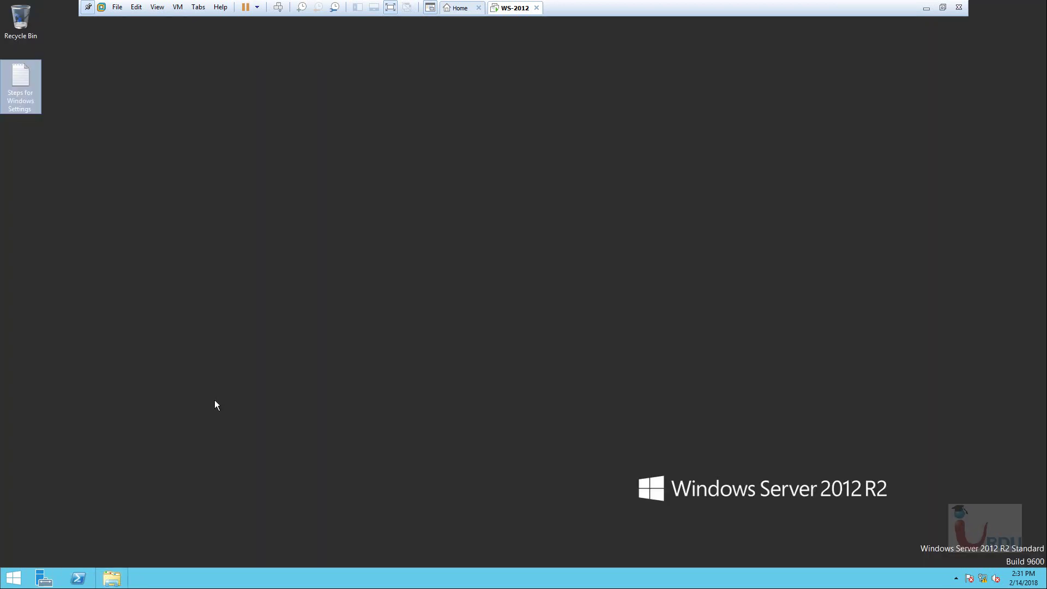
{"action": "double_click", "coordinate": [307, 134]}
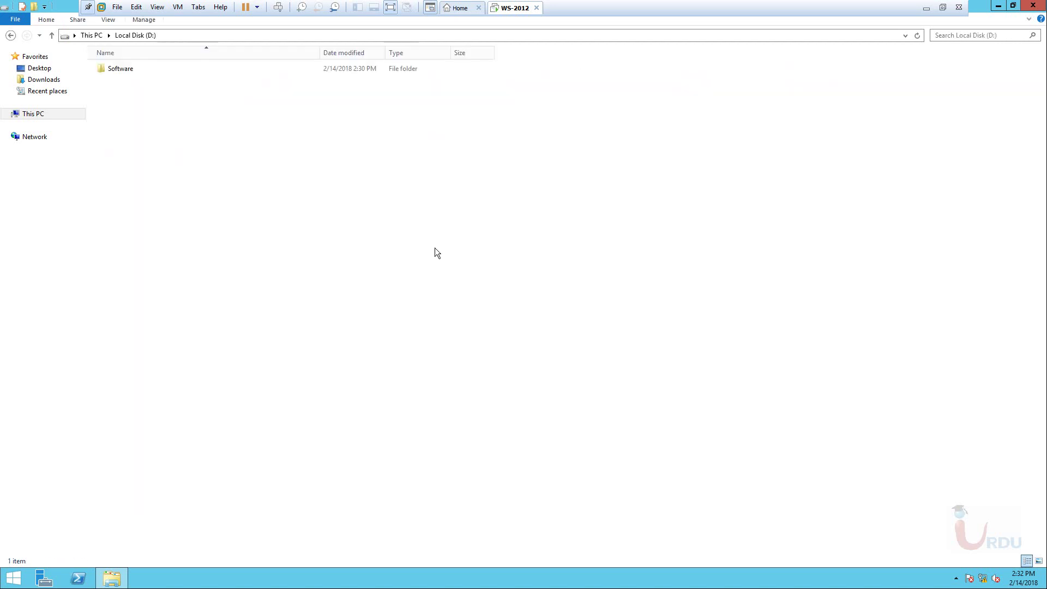
{"action": "double_click", "coordinate": [134, 69]}
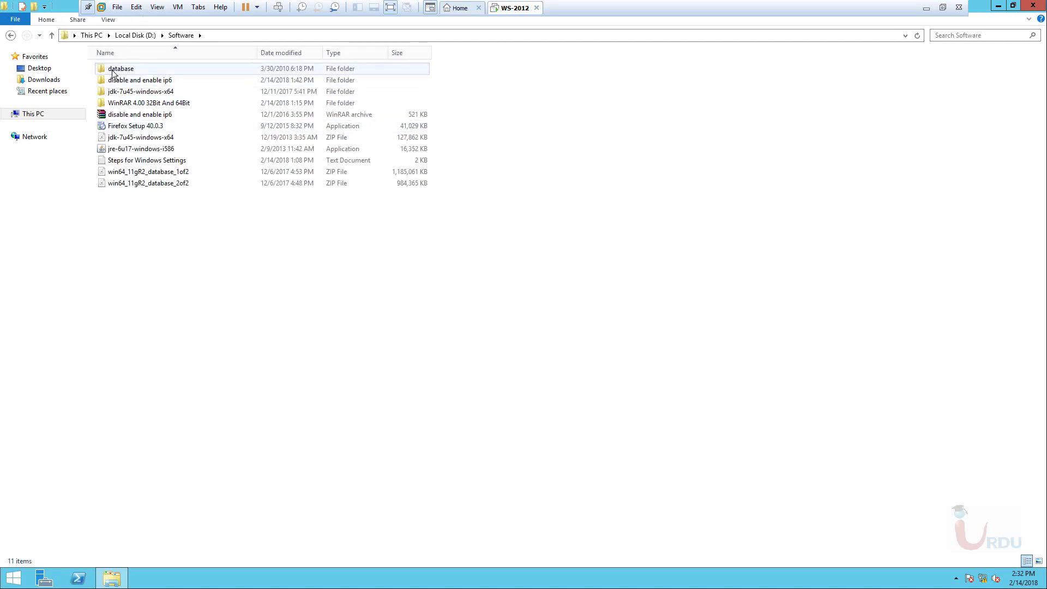
Run setup from the database folder as administrator, with File Explorer minimized, and continue past the minimum requirements warning
{"action": "double_click", "coordinate": [121, 69]}
{"action": "right_click", "coordinate": [111, 116]}
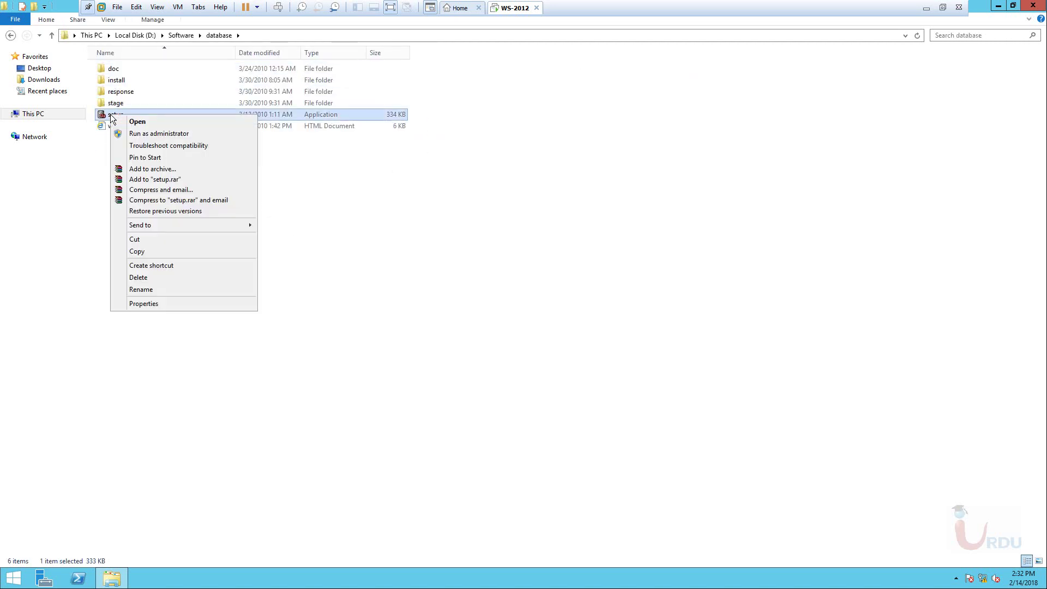
{"action": "left_click", "coordinate": [148, 133]}
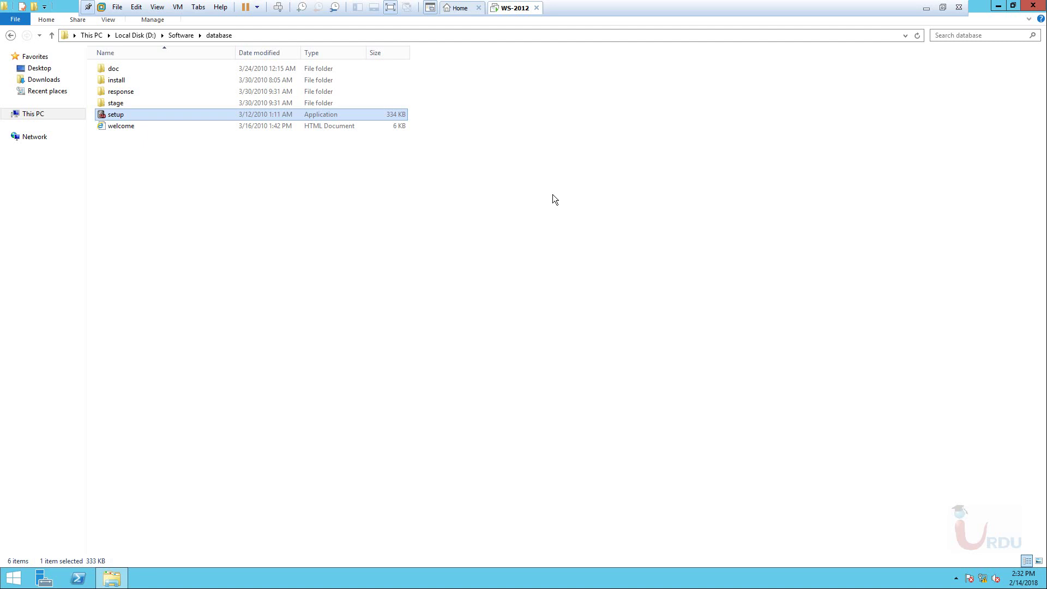
{"action": "left_click", "coordinate": [1000, 8]}
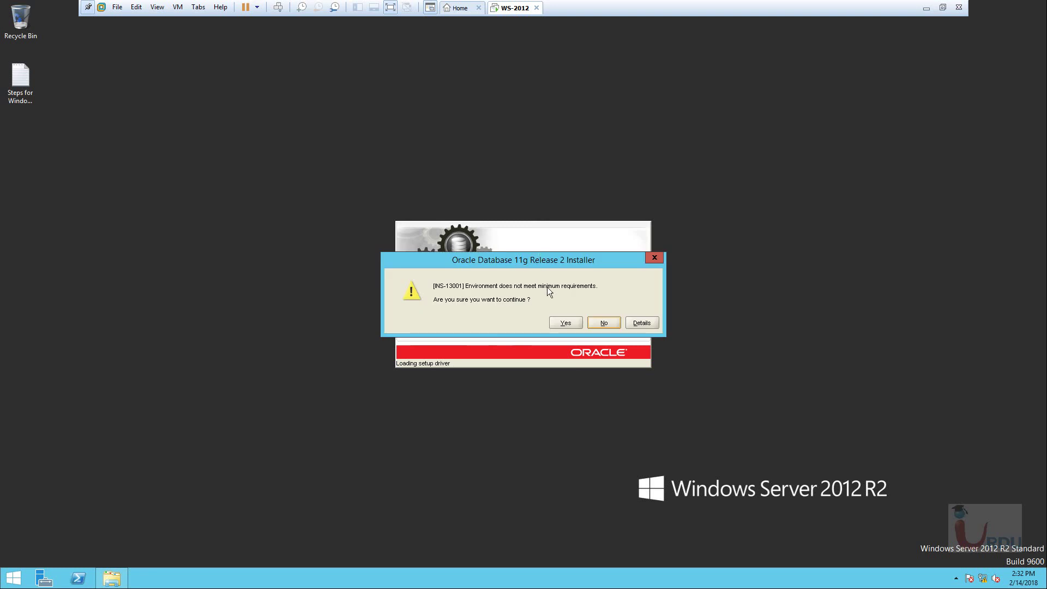
{"action": "left_click_drag", "start_coordinate": [578, 261], "coordinate": [525, 123]}
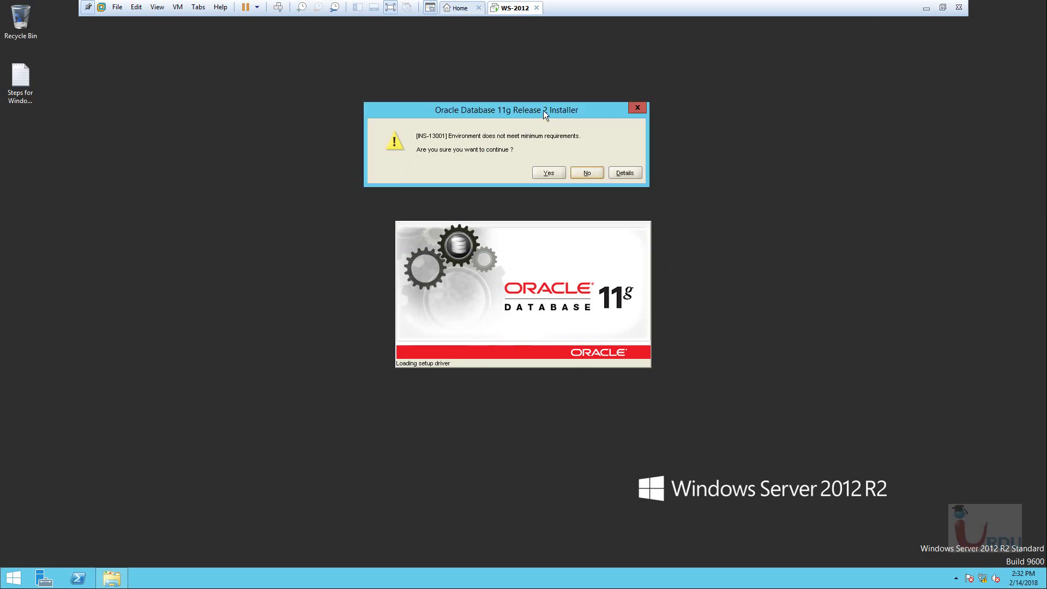
{"action": "left_click", "coordinate": [550, 172]}
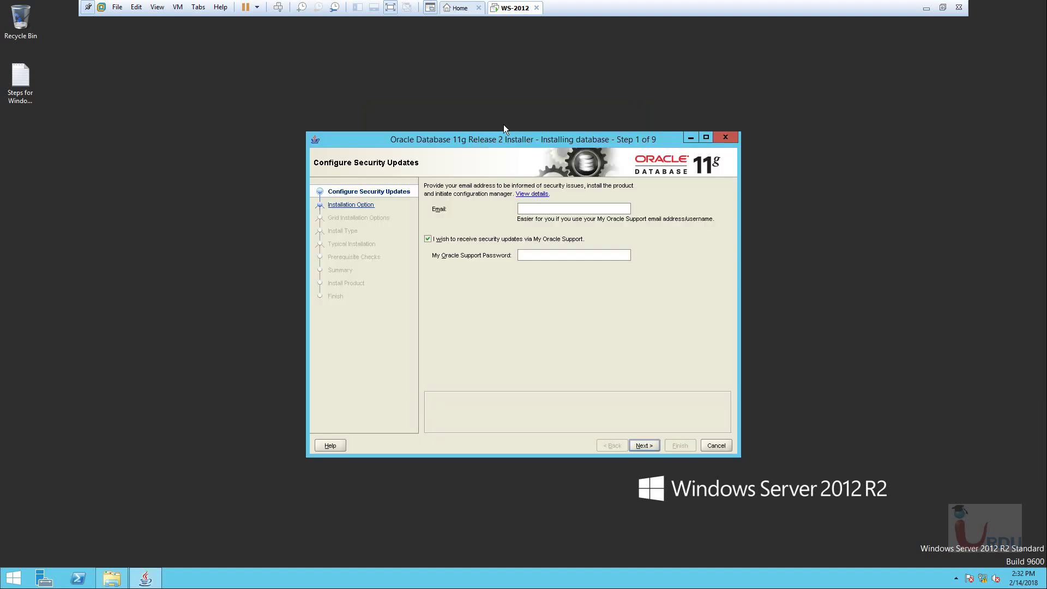
Opt out of security updates via My Oracle Support, continue to the installation options and reposition the installer window
{"action": "left_click", "coordinate": [427, 238]}
{"action": "left_click", "coordinate": [643, 445]}
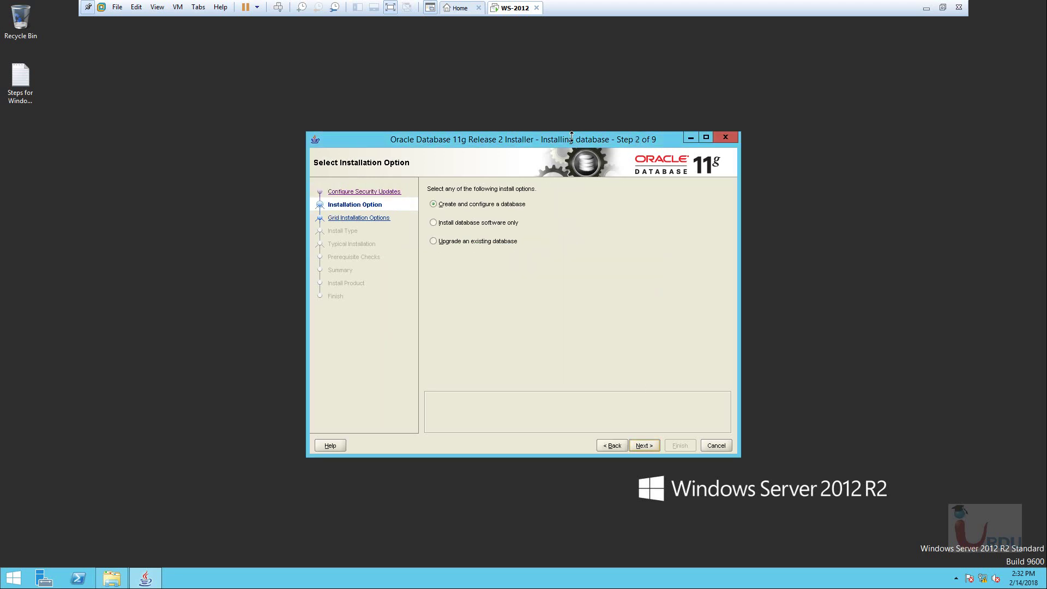
{"action": "left_click_drag", "start_coordinate": [571, 141], "coordinate": [517, 108]}
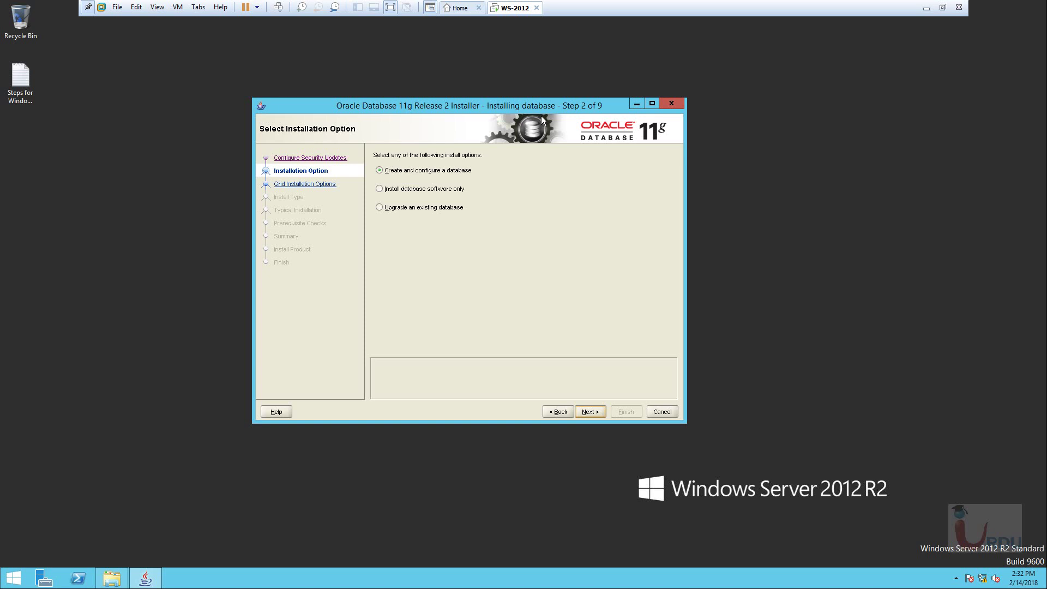
{"action": "left_click_drag", "start_coordinate": [476, 106], "coordinate": [452, 87]}
{"action": "right_click", "coordinate": [753, 145]}
{"action": "left_click", "coordinate": [796, 175]}
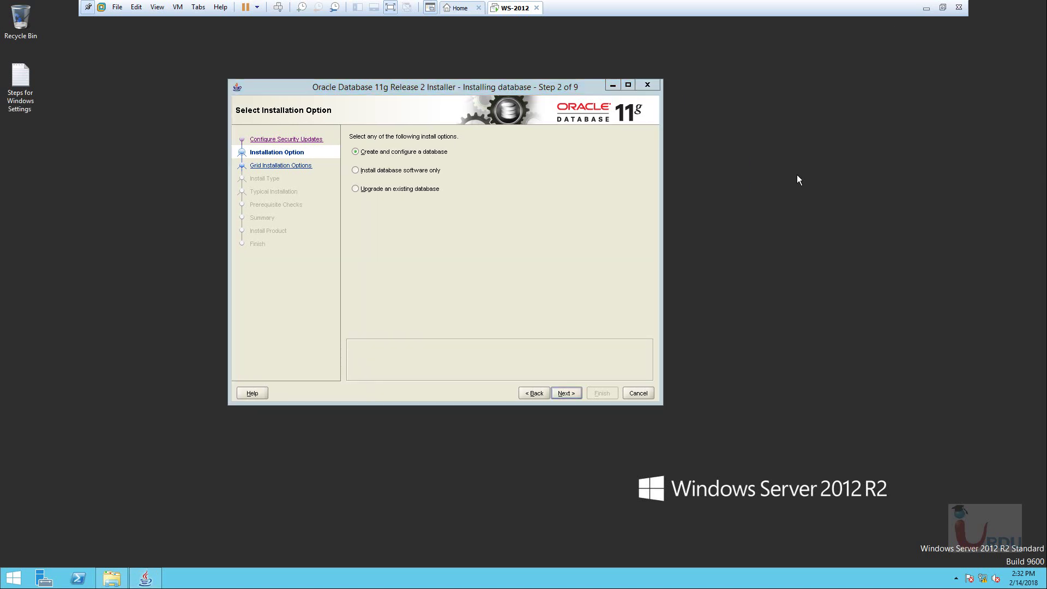
Minimize the virtual machine to reach the host desktop and clear the Extra folder window from it
{"action": "left_click", "coordinate": [926, 8]}
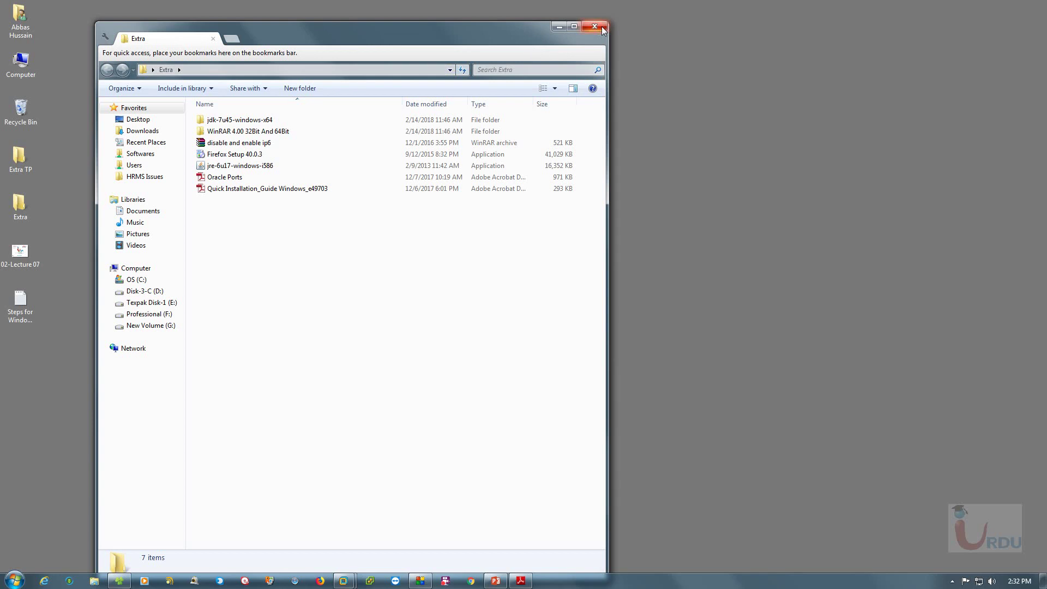
{"action": "left_click", "coordinate": [119, 580]}
{"action": "right_click", "coordinate": [469, 225]}
{"action": "left_click", "coordinate": [493, 255]}
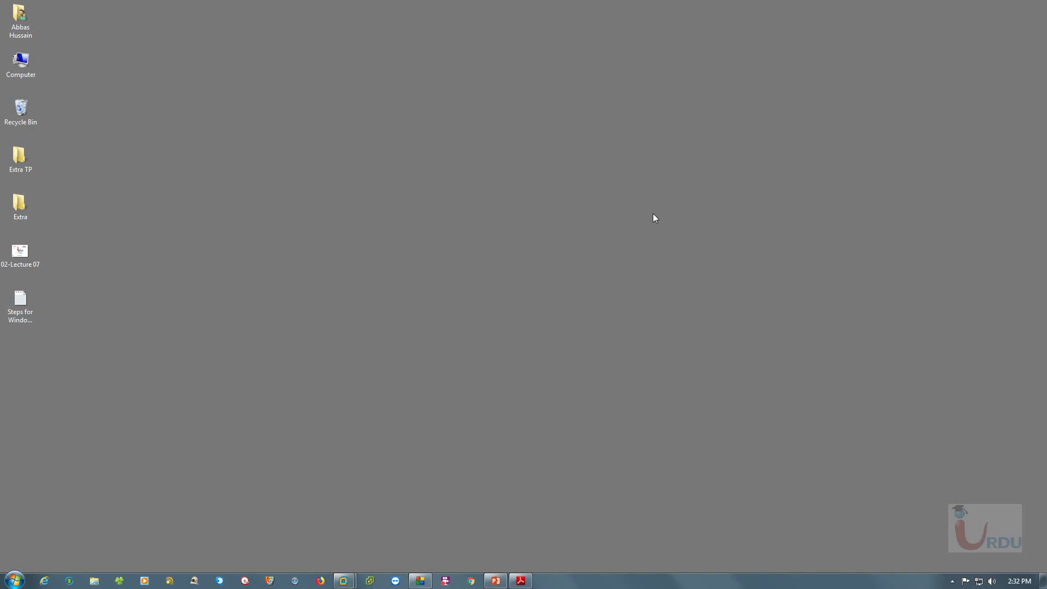
{"action": "right_click", "coordinate": [505, 215]}
{"action": "left_click", "coordinate": [531, 250]}
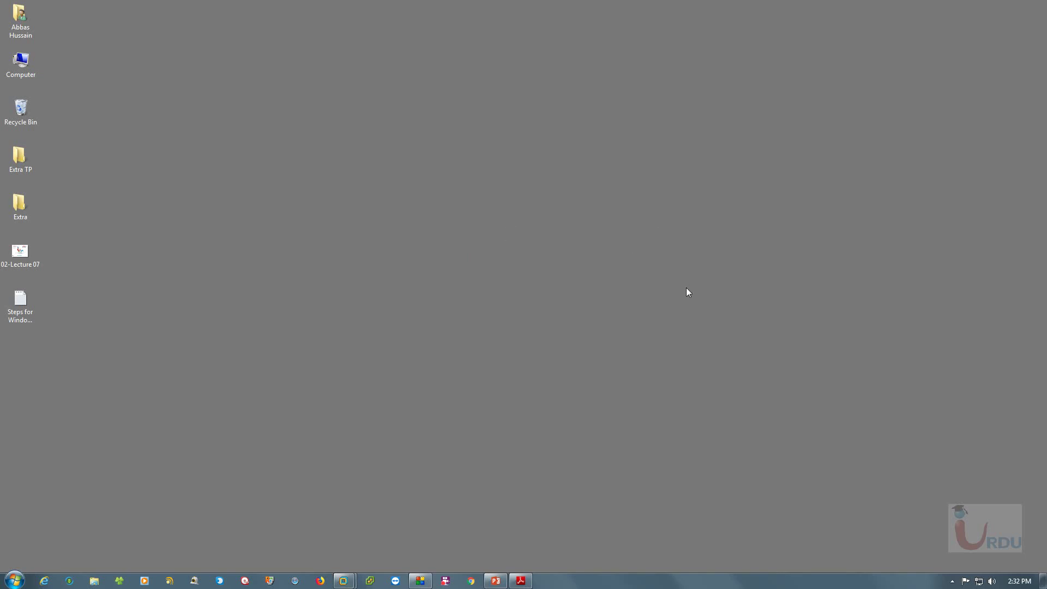